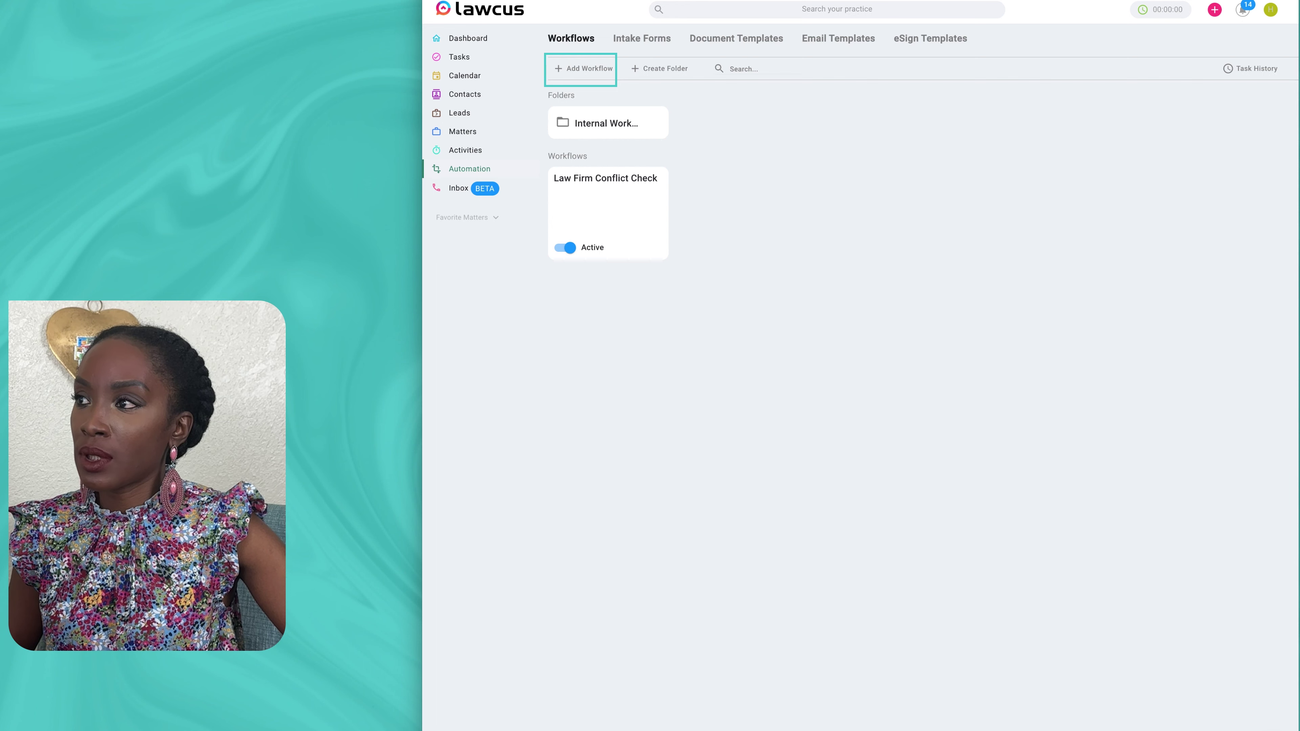
# Step: Add a workflow 'New Lead Follow Up' described as 'This automation is set up to follow up with potential clients.'
pyautogui.click(583, 68)
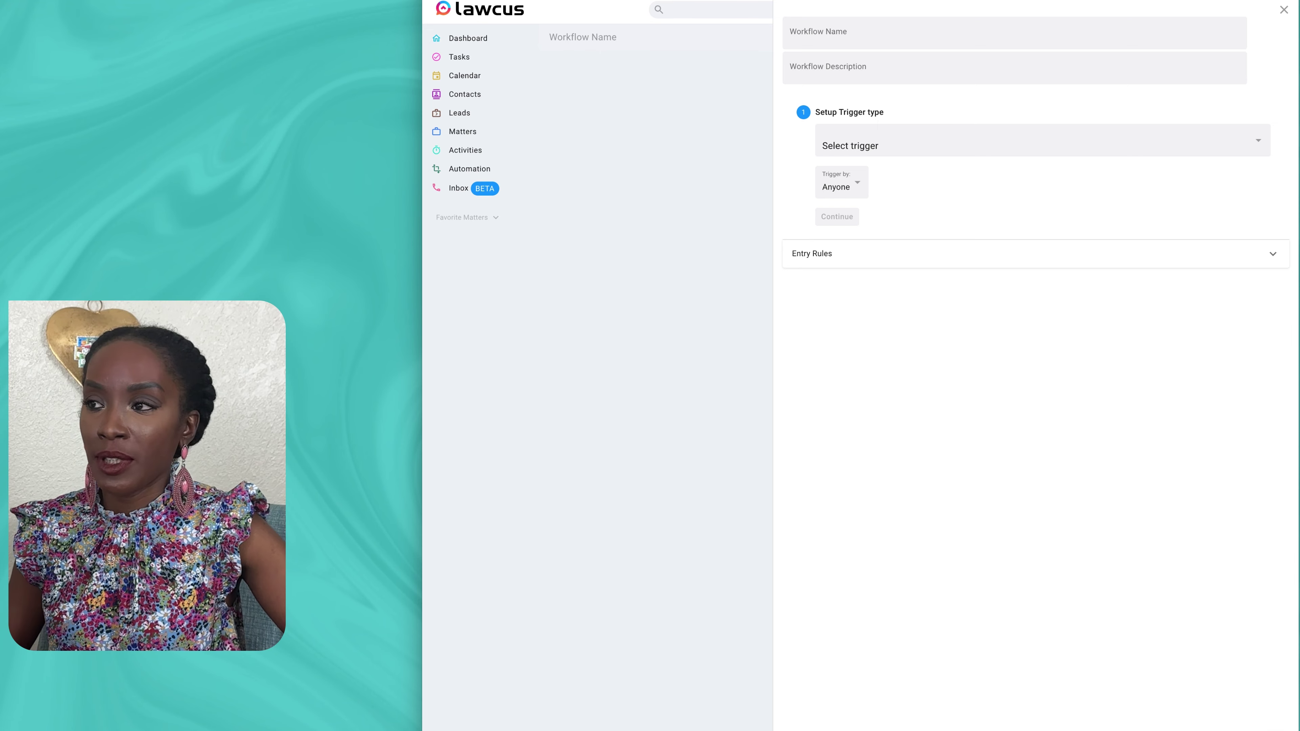
pyautogui.click(817, 34)
pyautogui.write('New Lead Follow Up')
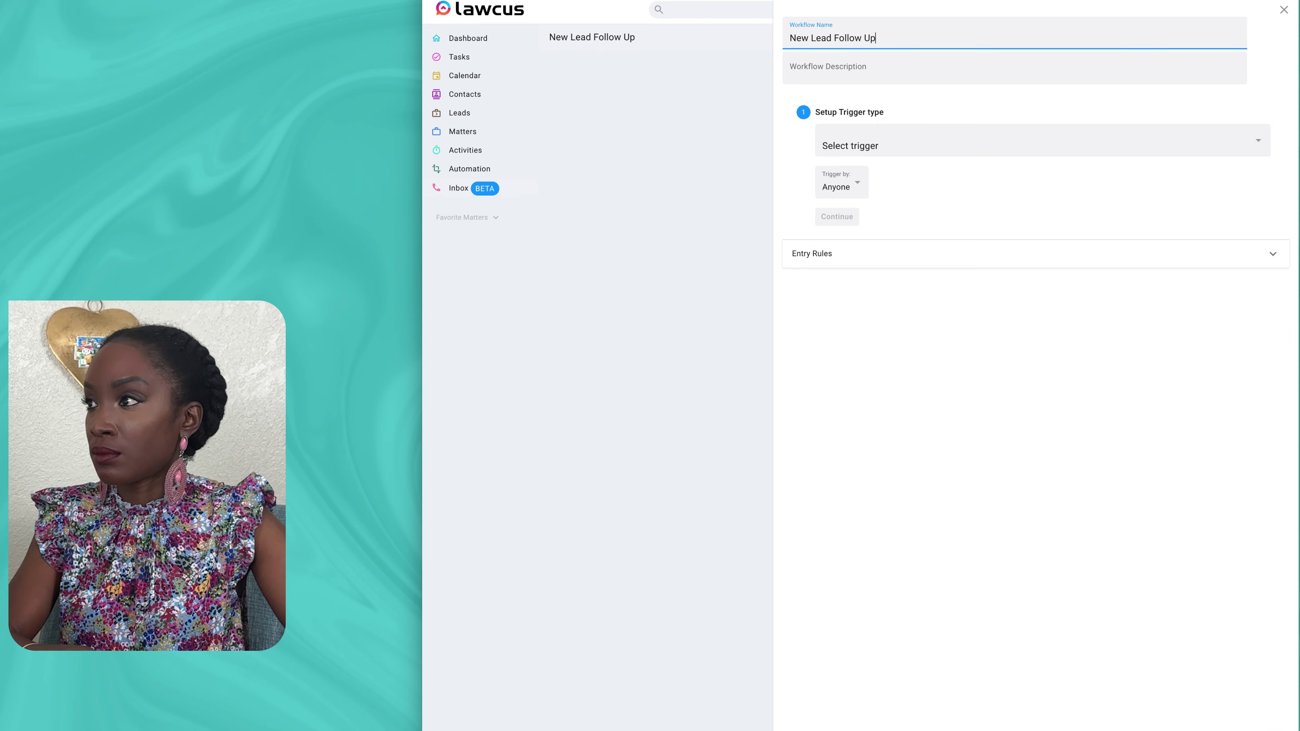
pyautogui.press('Tab')
pyautogui.write('This automation is set up to follow up with potential clients.')
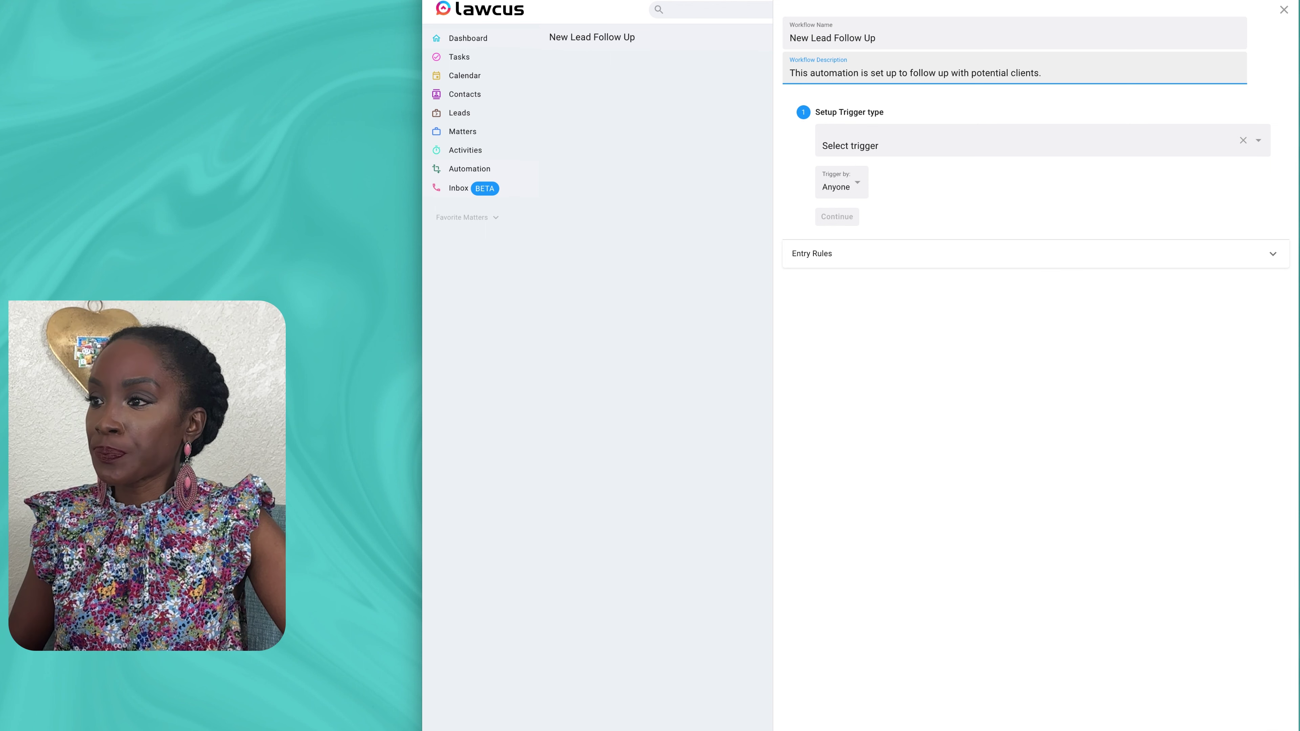
pyautogui.click(850, 146)
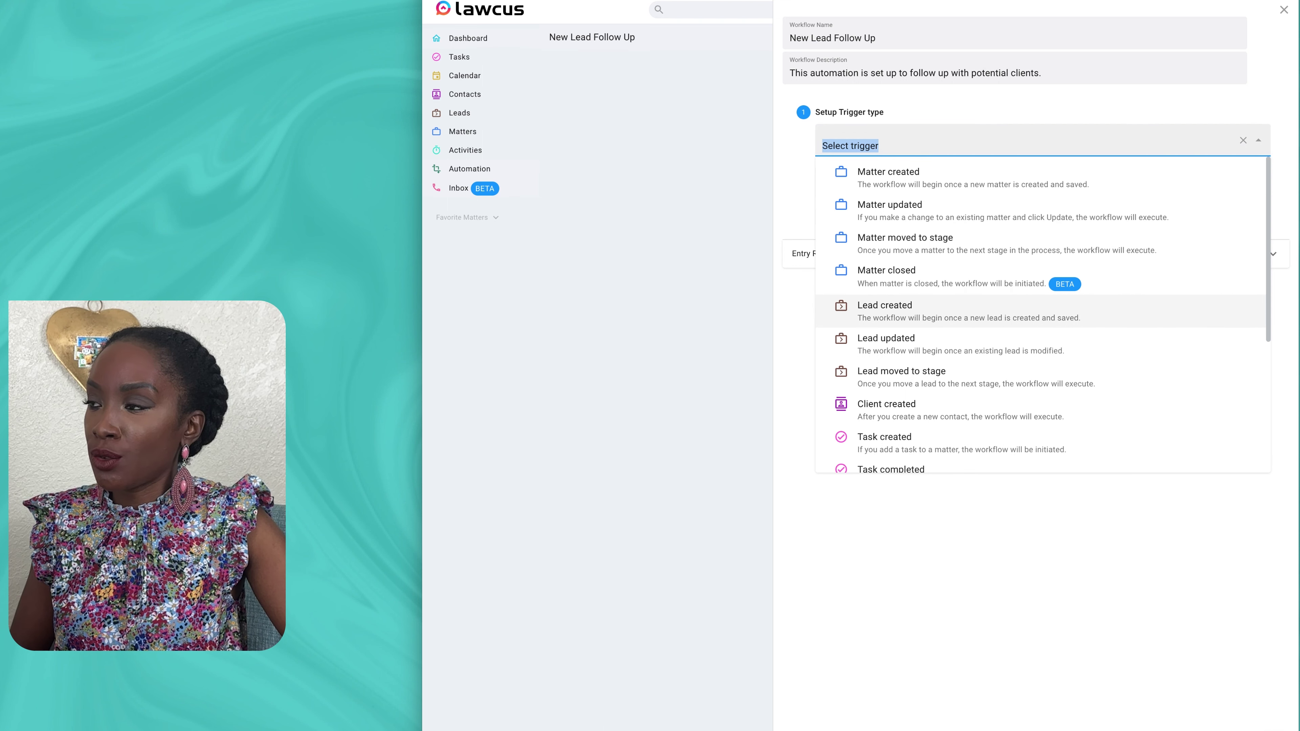
# Step: Trigger the workflow on Lead created in the Lead Intake pipeline's Prospect stage, then continue
pyautogui.click(885, 311)
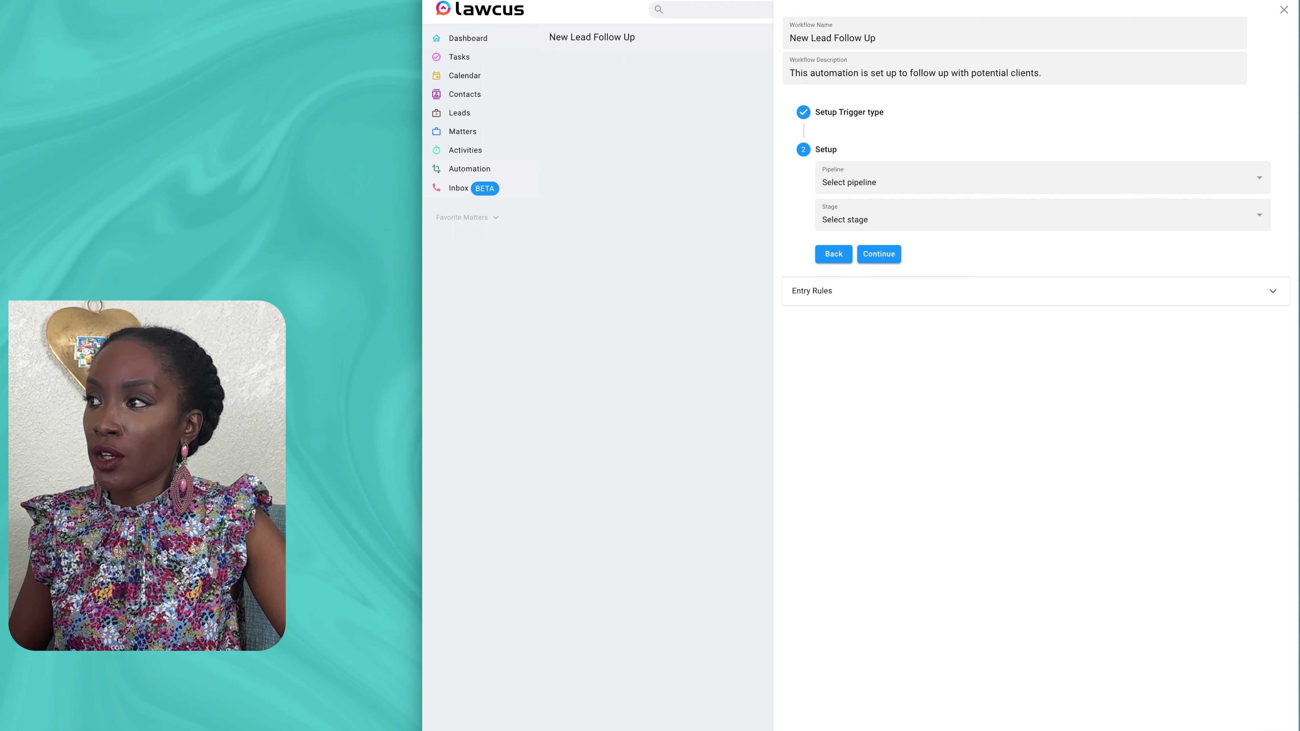
pyautogui.click(1042, 178)
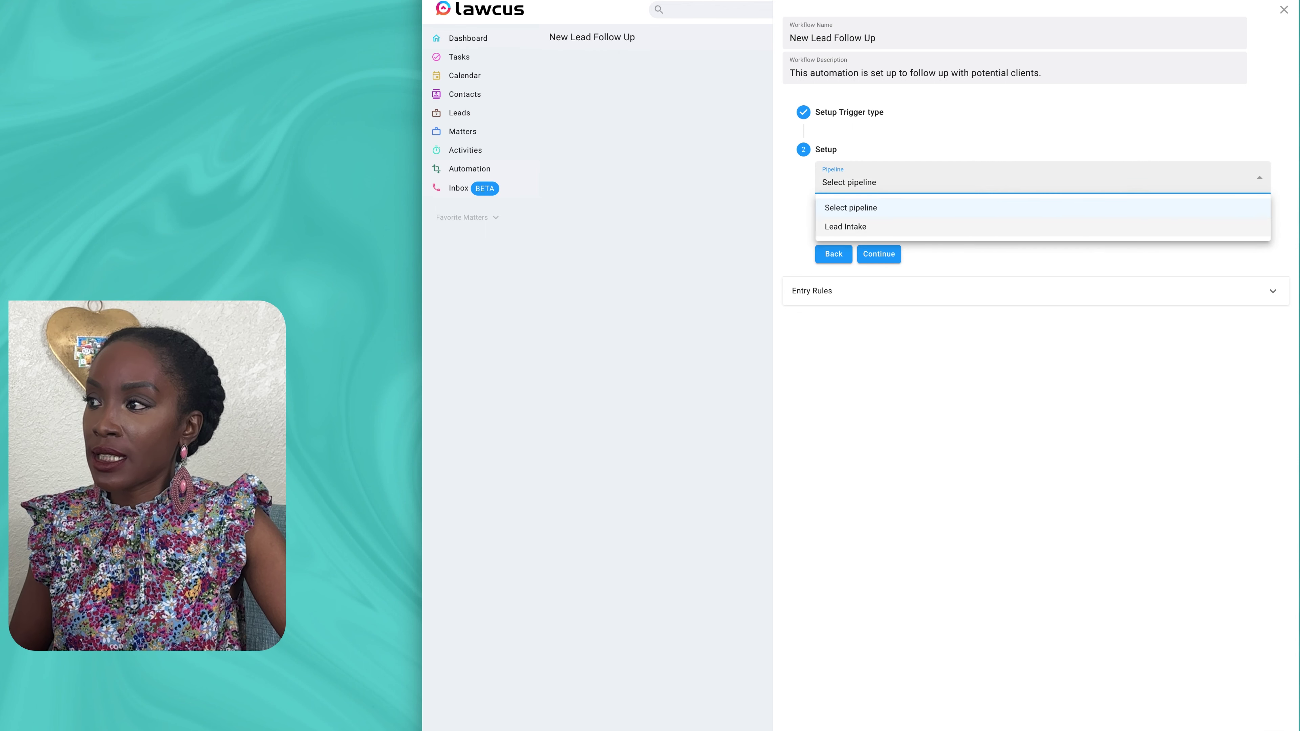
pyautogui.click(846, 227)
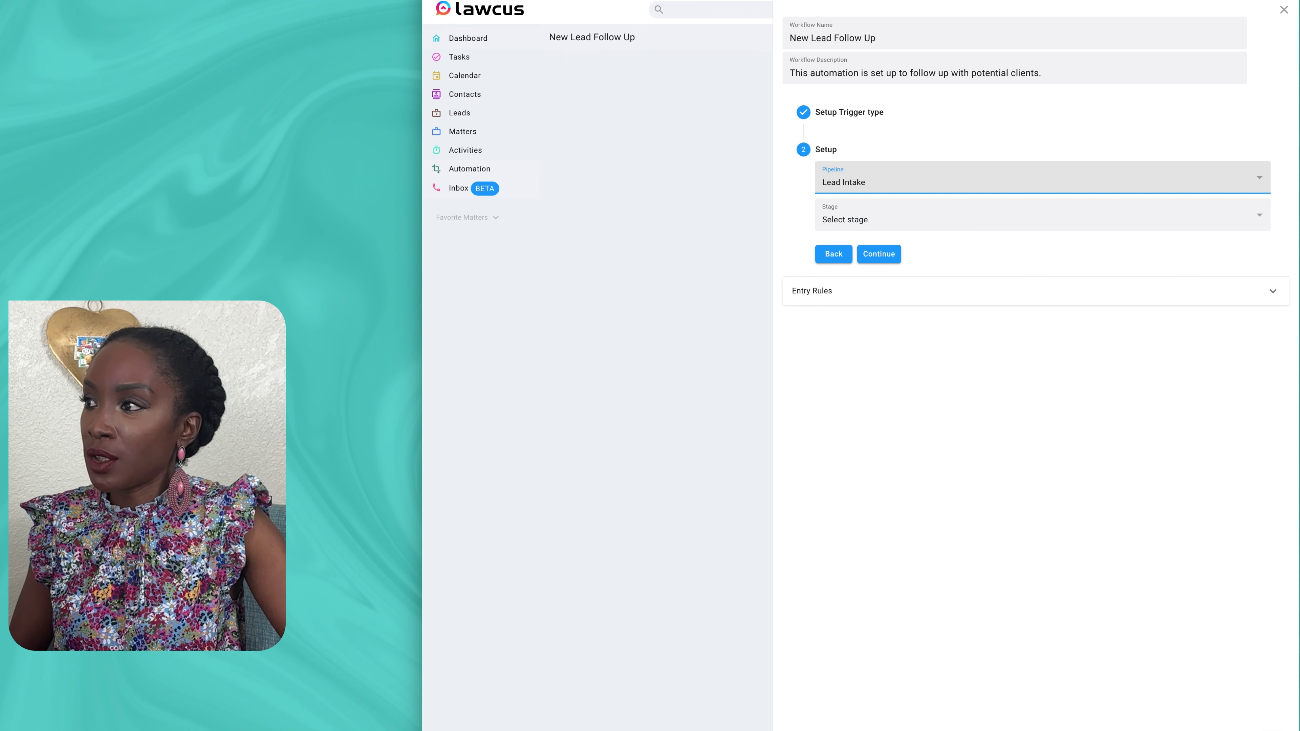
pyautogui.click(1042, 215)
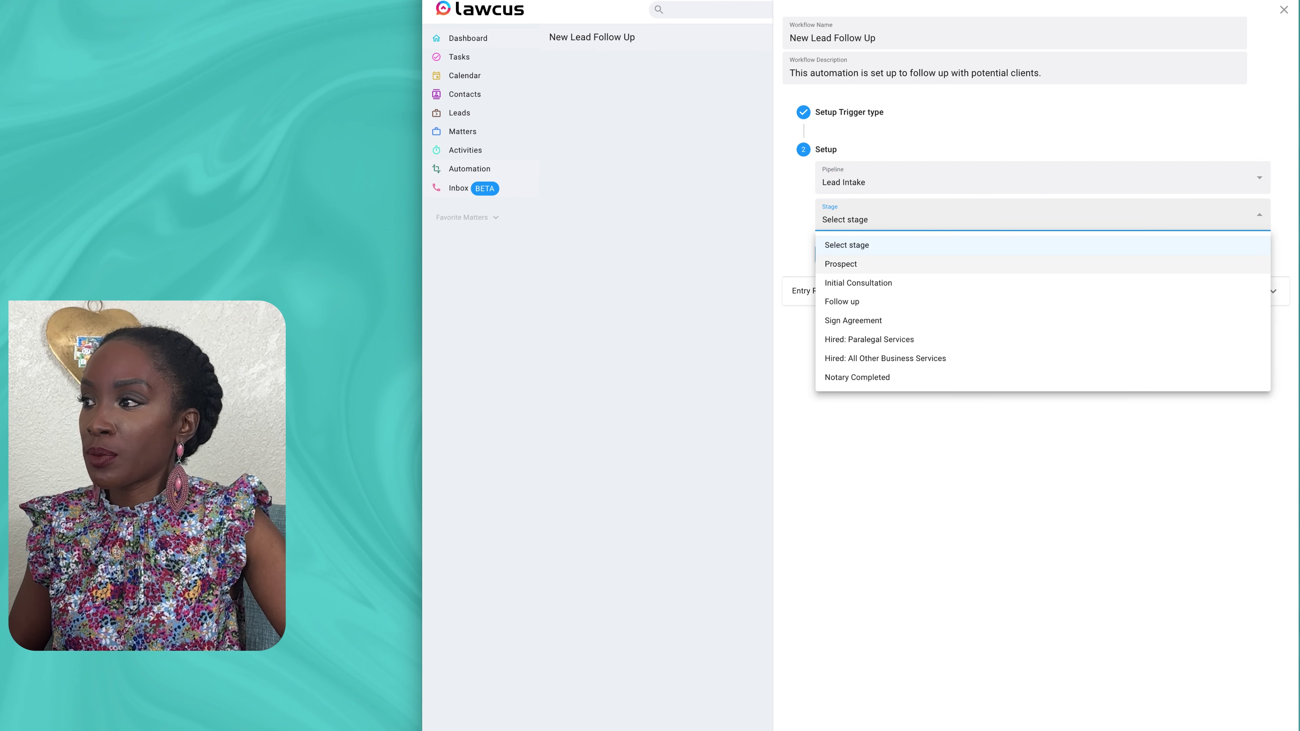
pyautogui.click(840, 264)
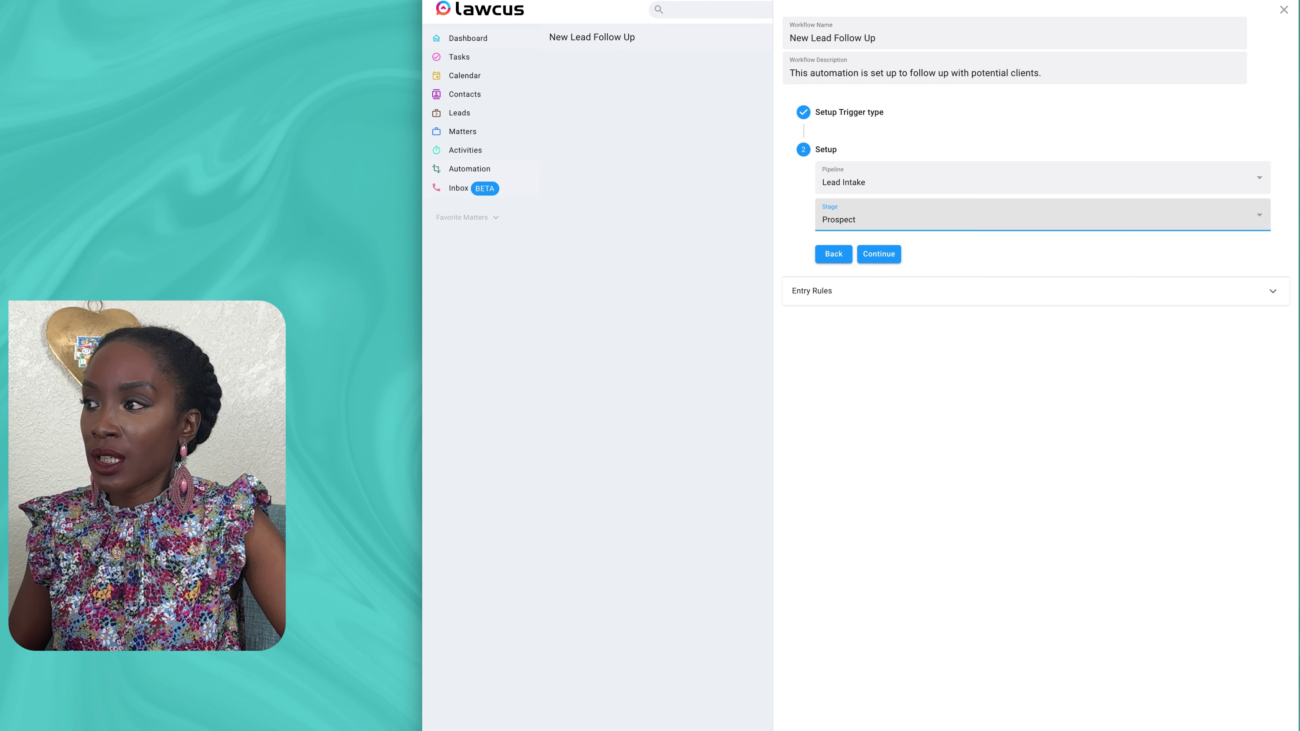
pyautogui.click(878, 254)
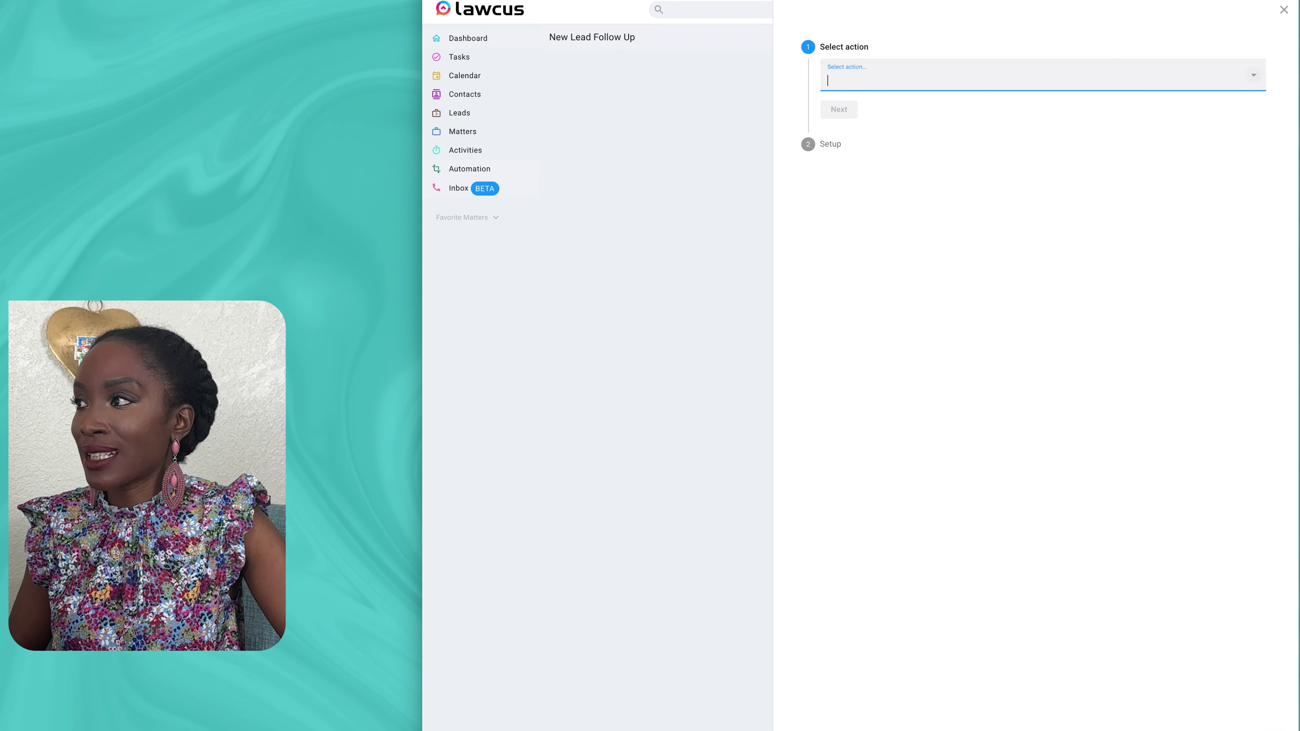
# Step: Choose Send Email as the workflow's first action and proceed to its setup form
pyautogui.click(1254, 76)
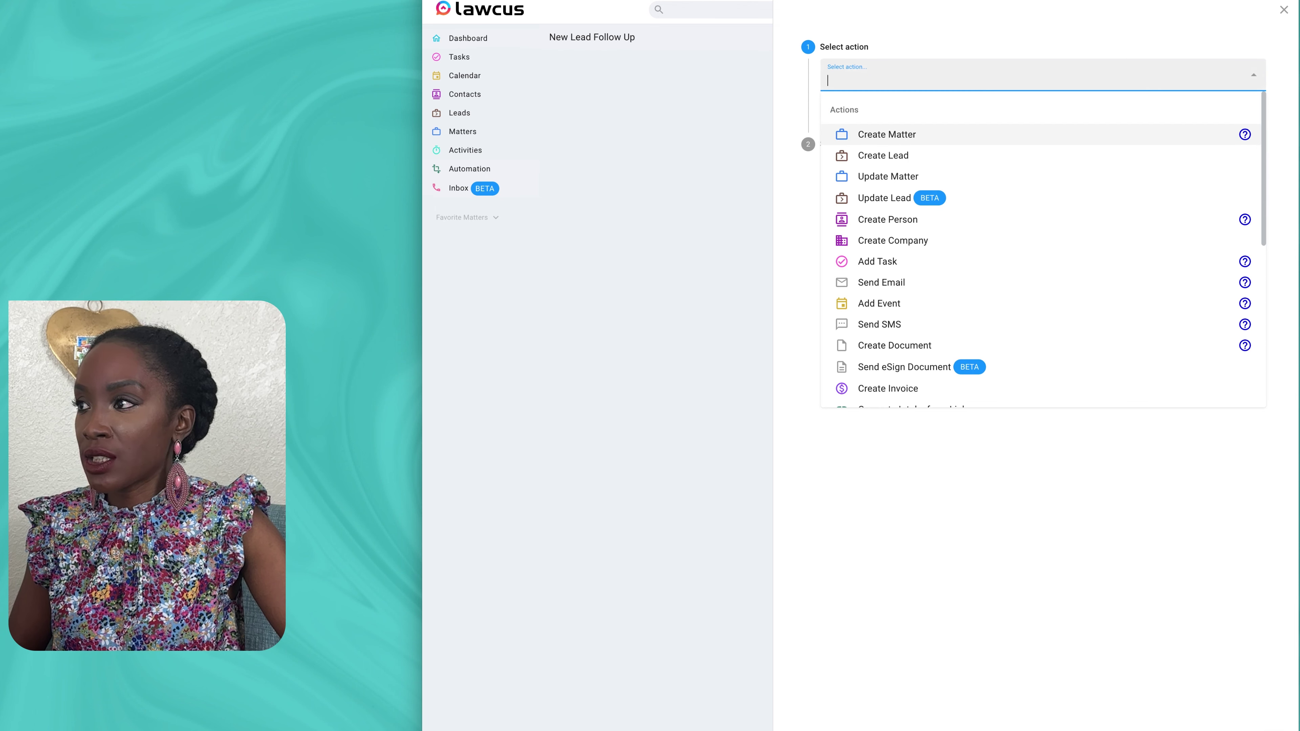
pyautogui.press('Down')
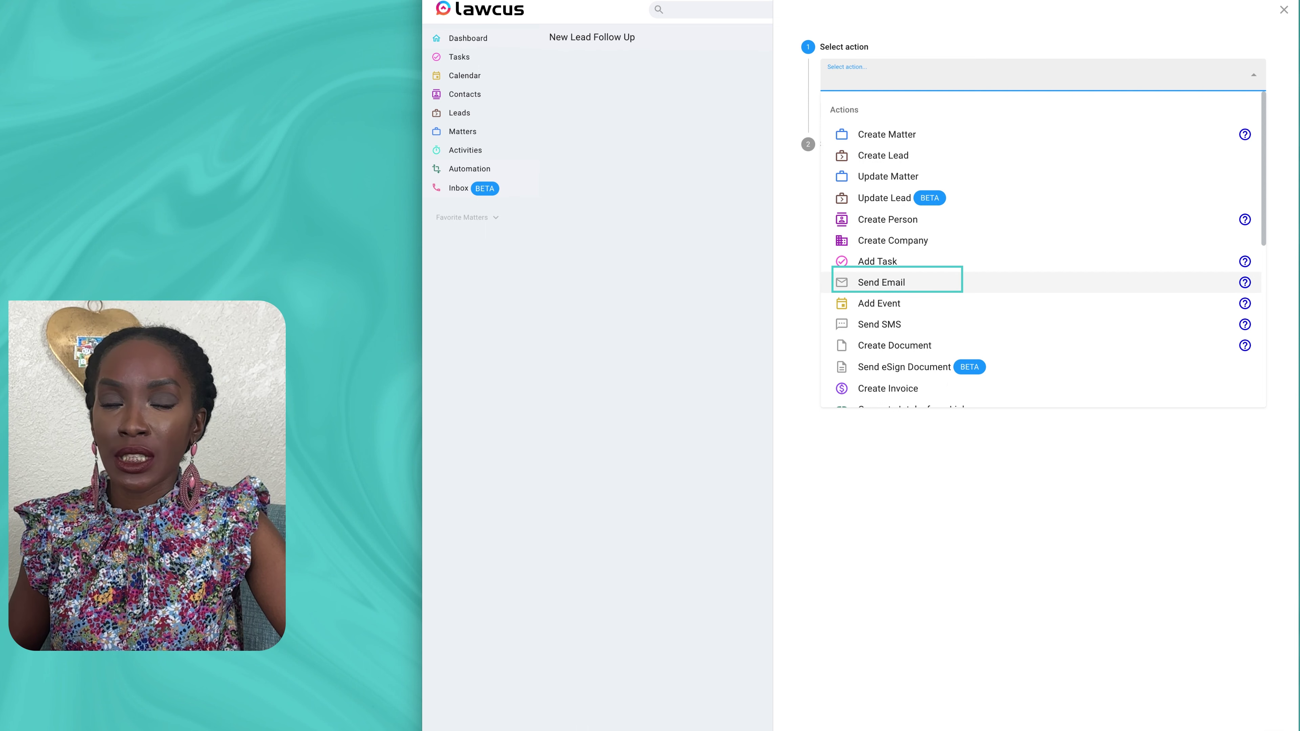
pyautogui.click(881, 283)
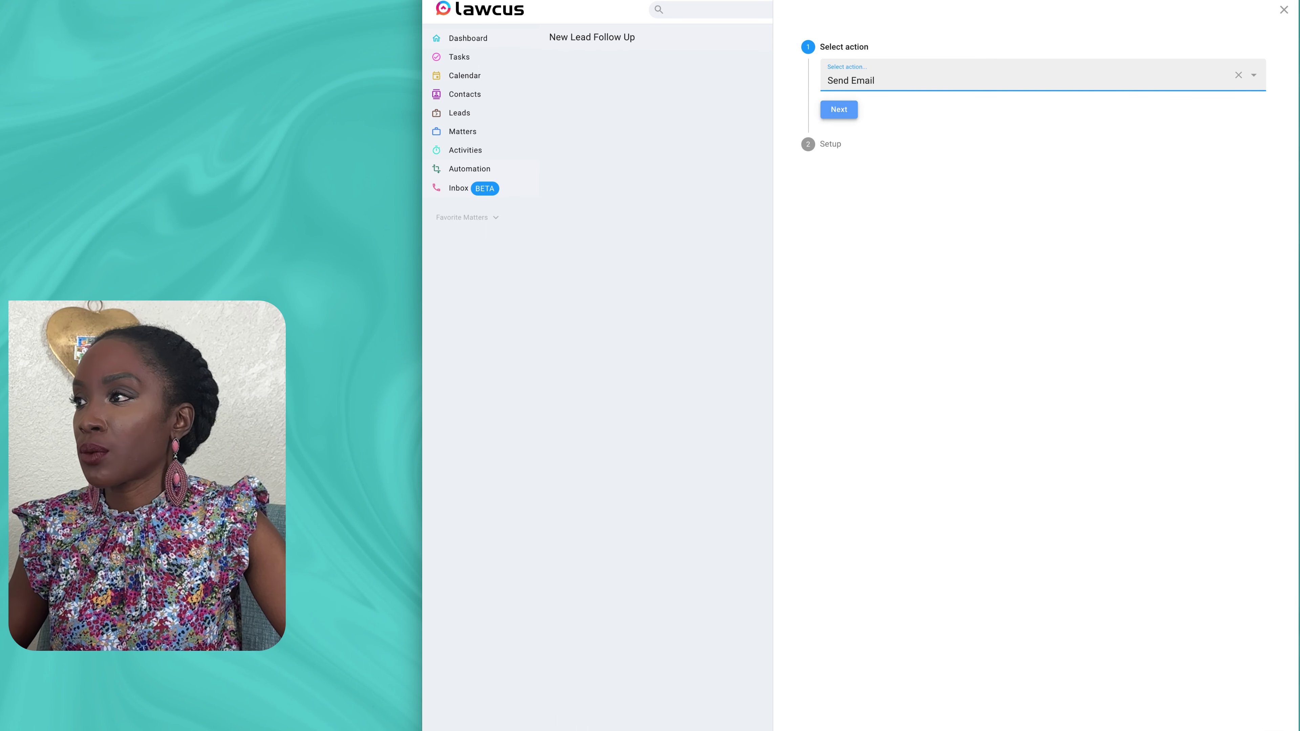
pyautogui.click(839, 110)
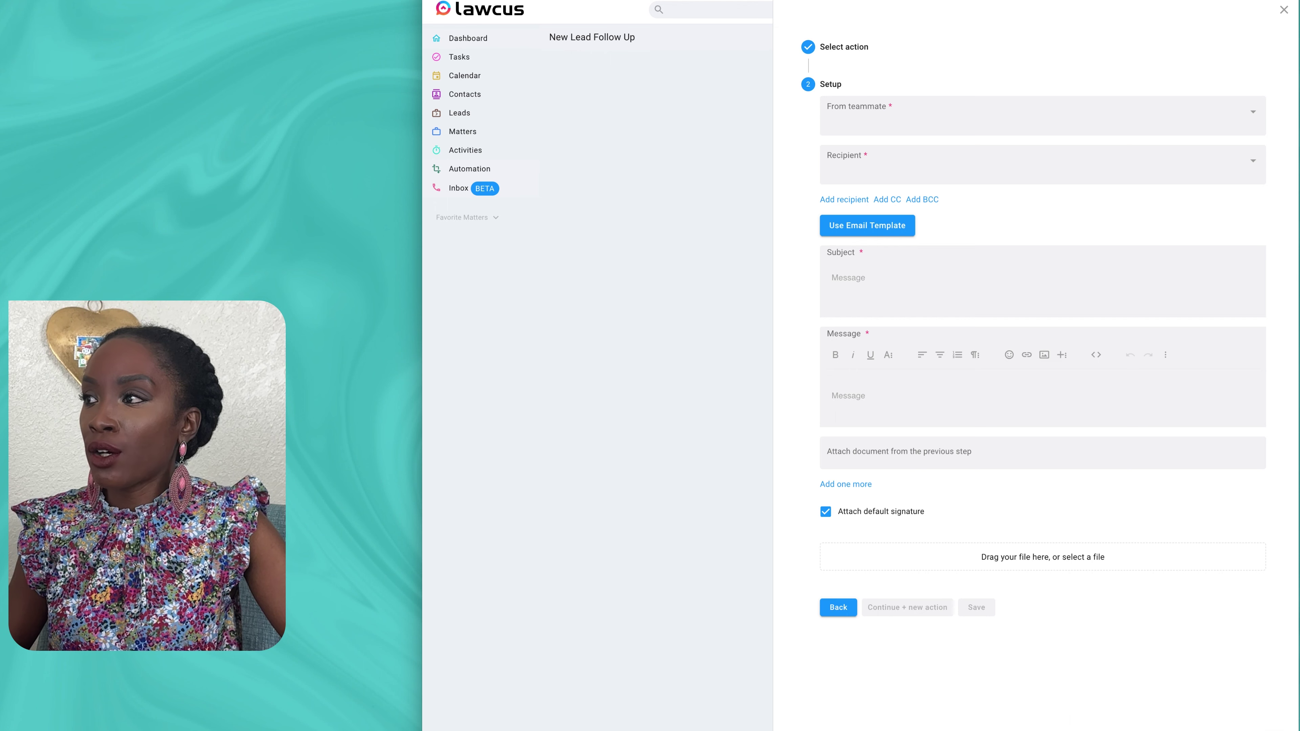
pyautogui.click(1042, 116)
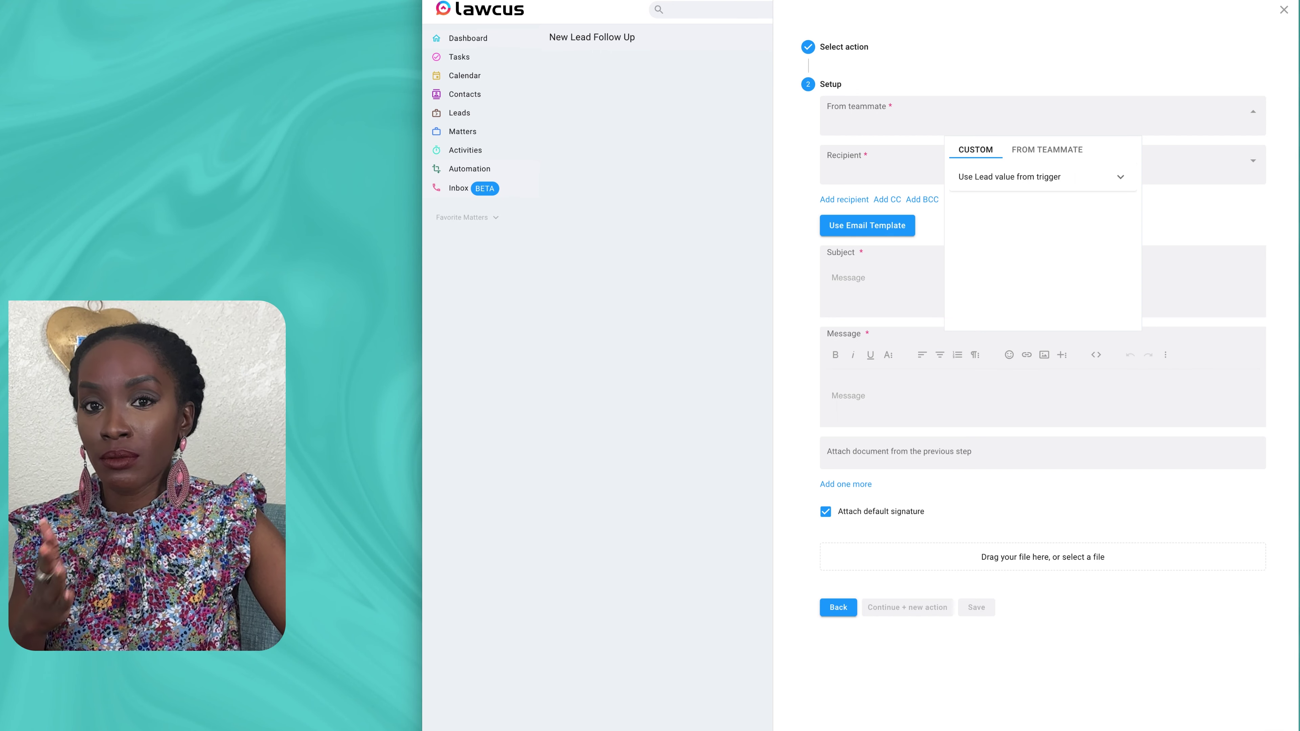
# Step: Set the email's sender to the firm's shared Hello SALLC teammate
pyautogui.click(1046, 149)
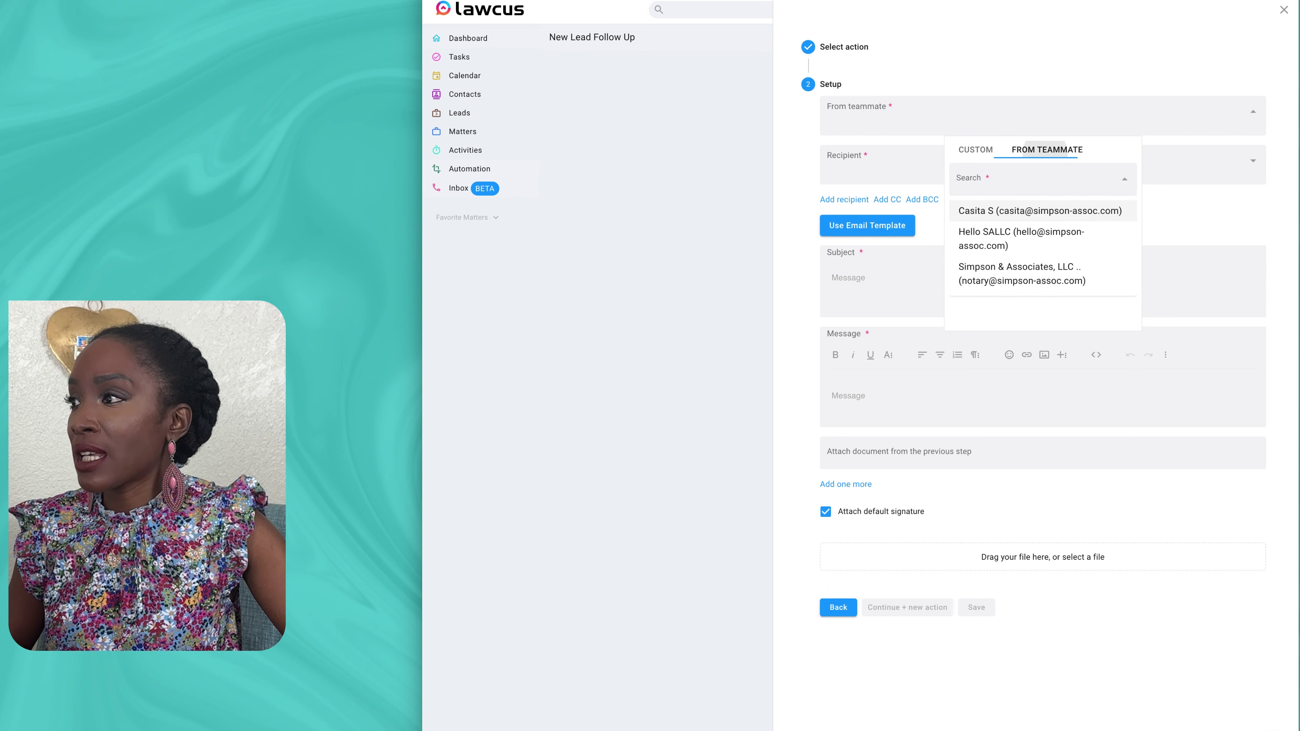
pyautogui.click(1024, 239)
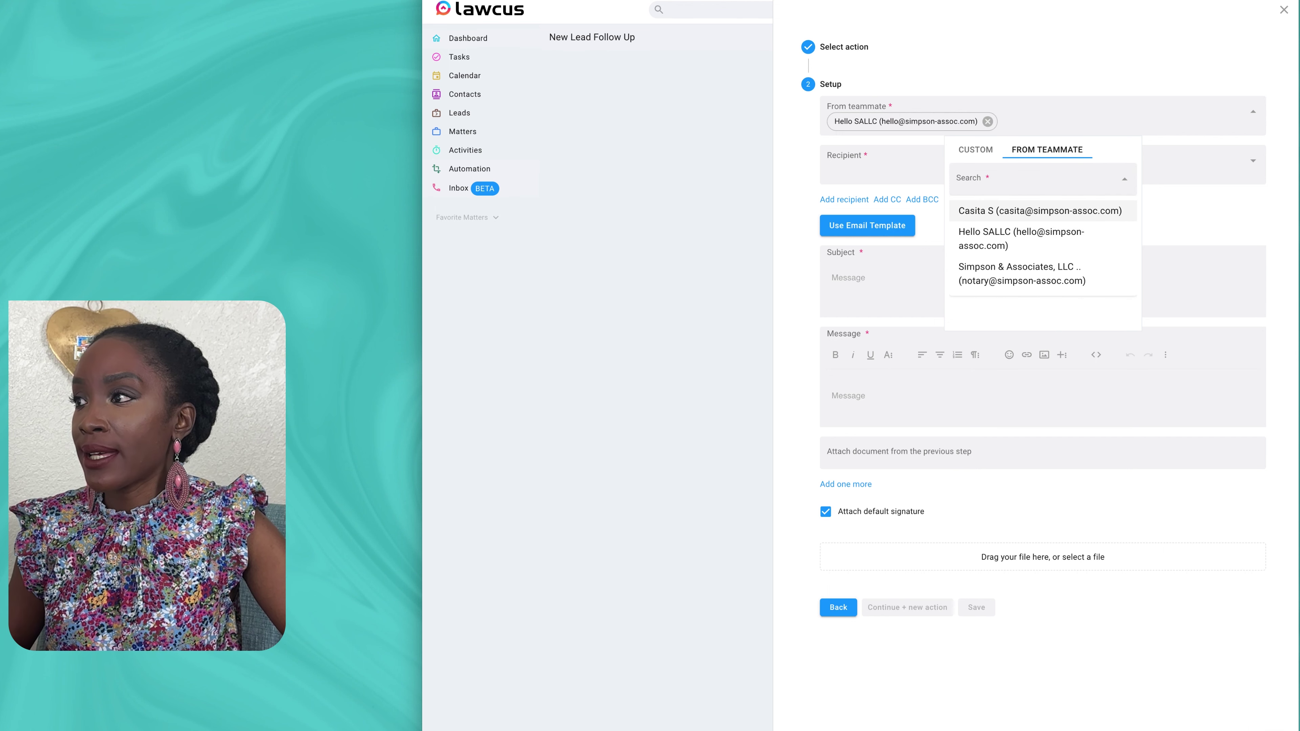
pyautogui.click(882, 165)
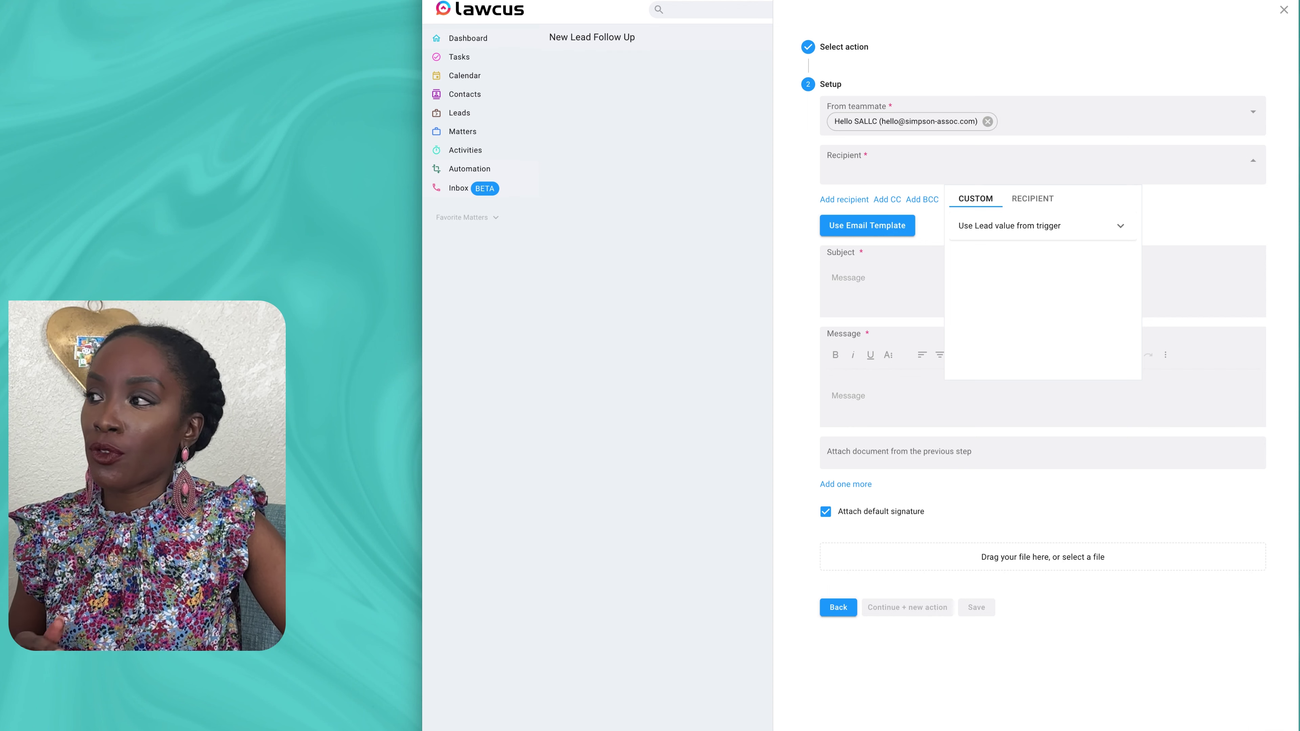
pyautogui.click(1023, 226)
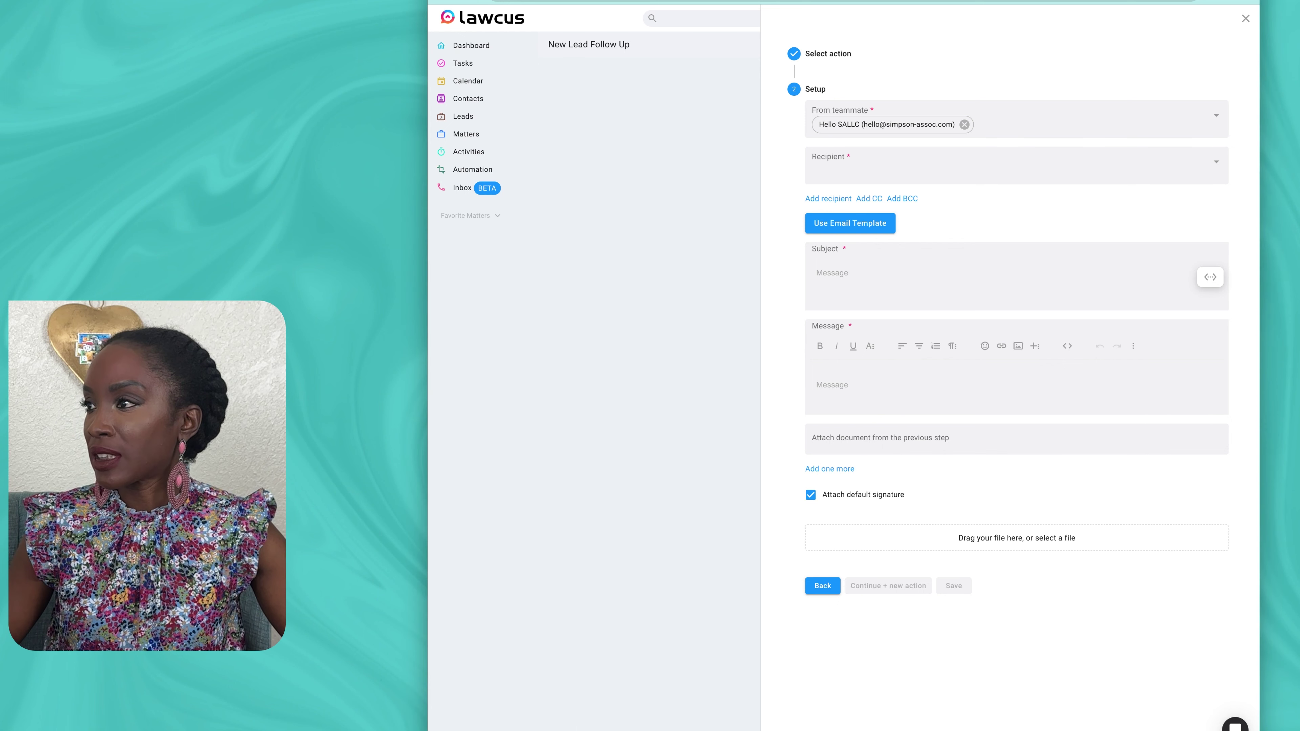
# Step: Set the email recipient to the lead's Email value from the trigger
pyautogui.click(1016, 165)
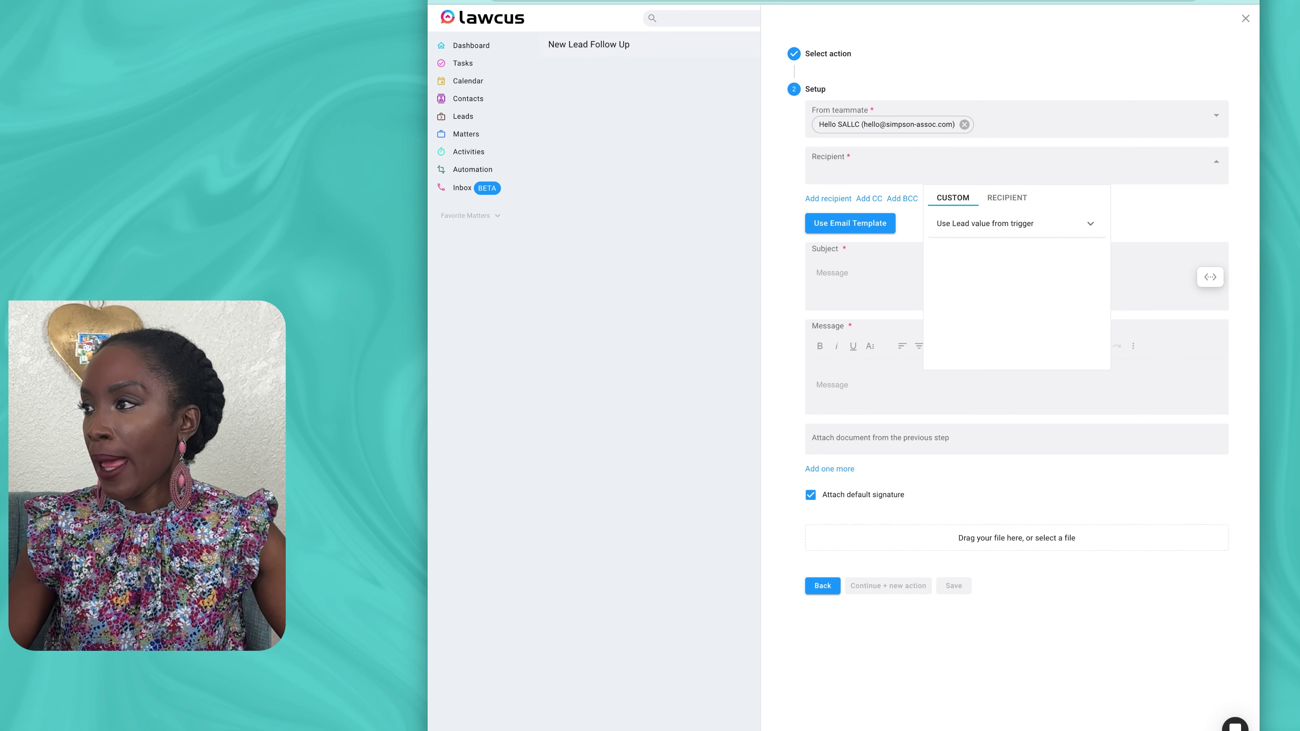
pyautogui.click(1015, 224)
pyautogui.scroll(-1, 1014, 302)
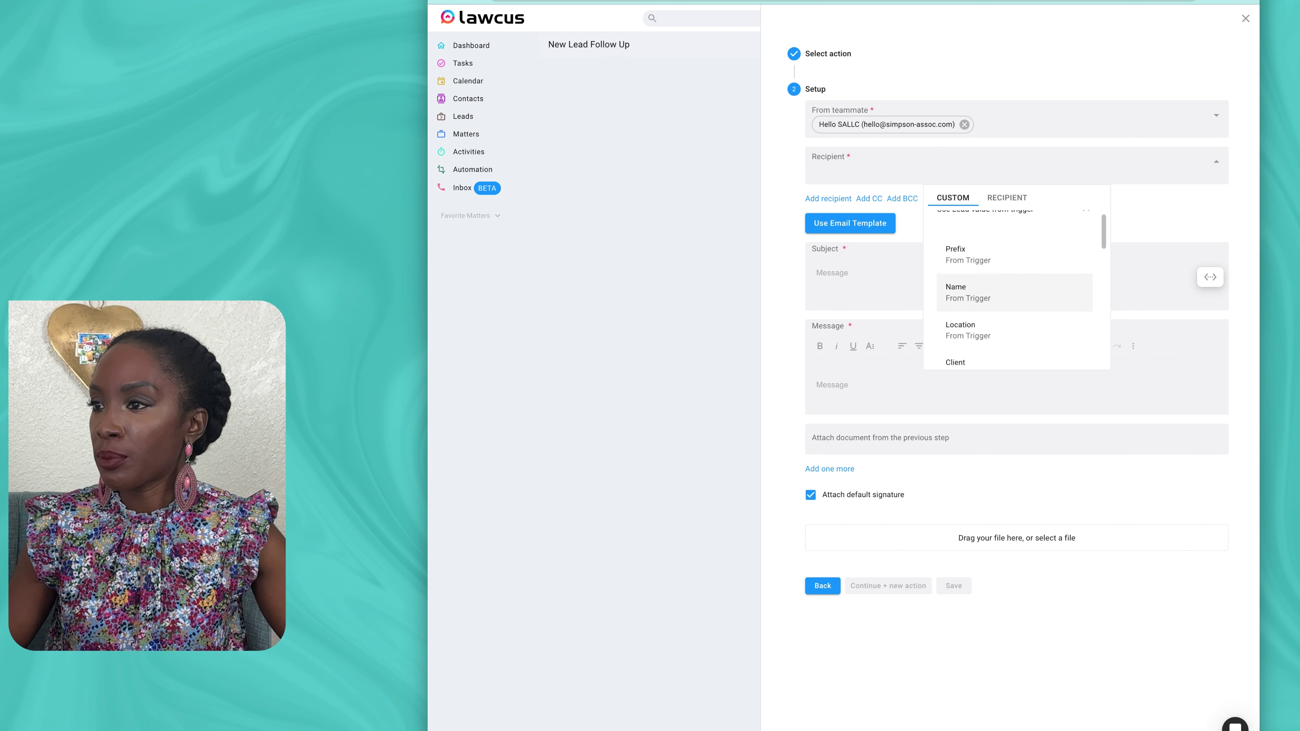
pyautogui.scroll(-5, 1014, 292)
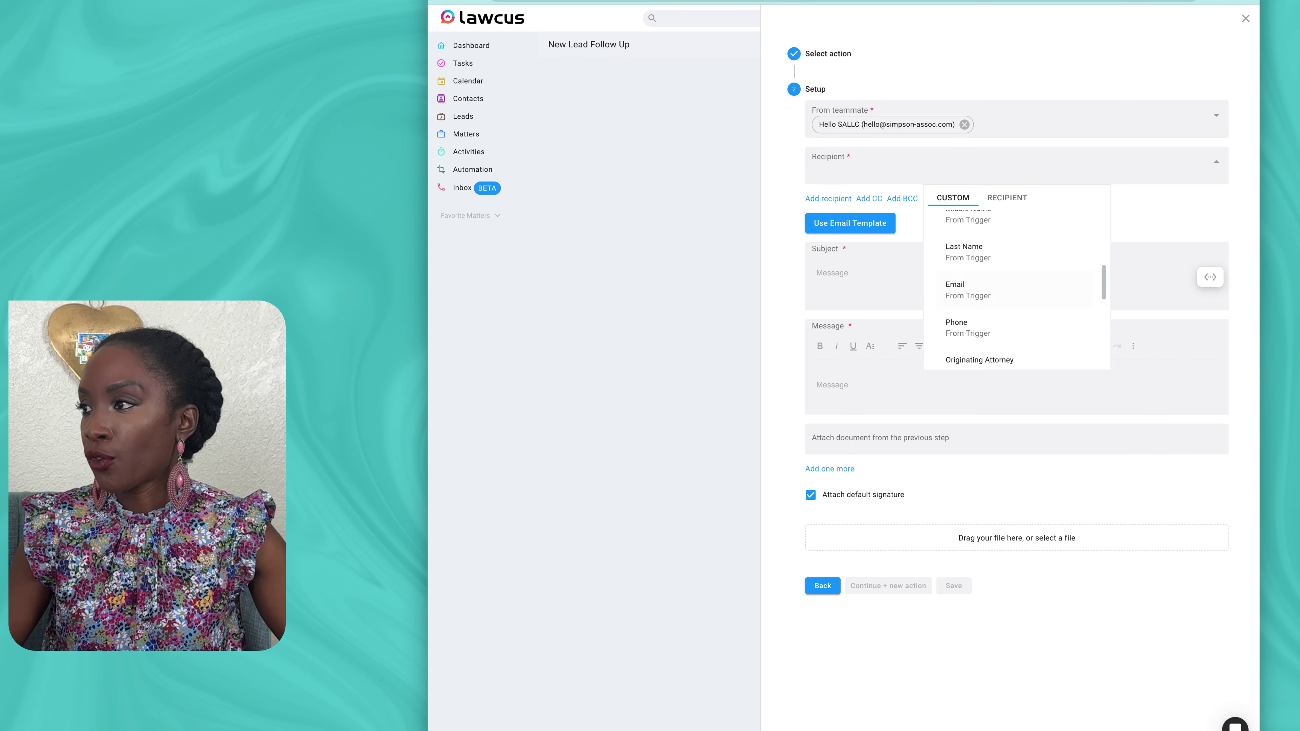
pyautogui.click(967, 292)
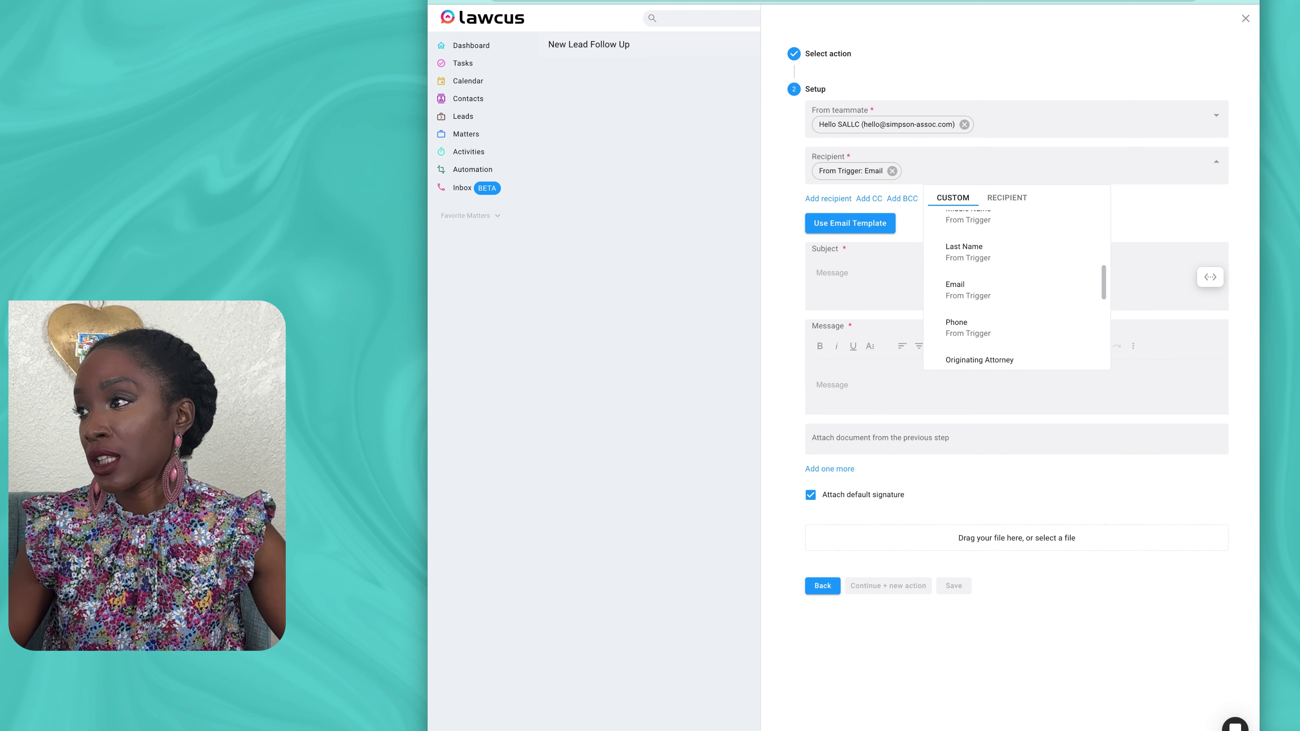
pyautogui.press('Escape')
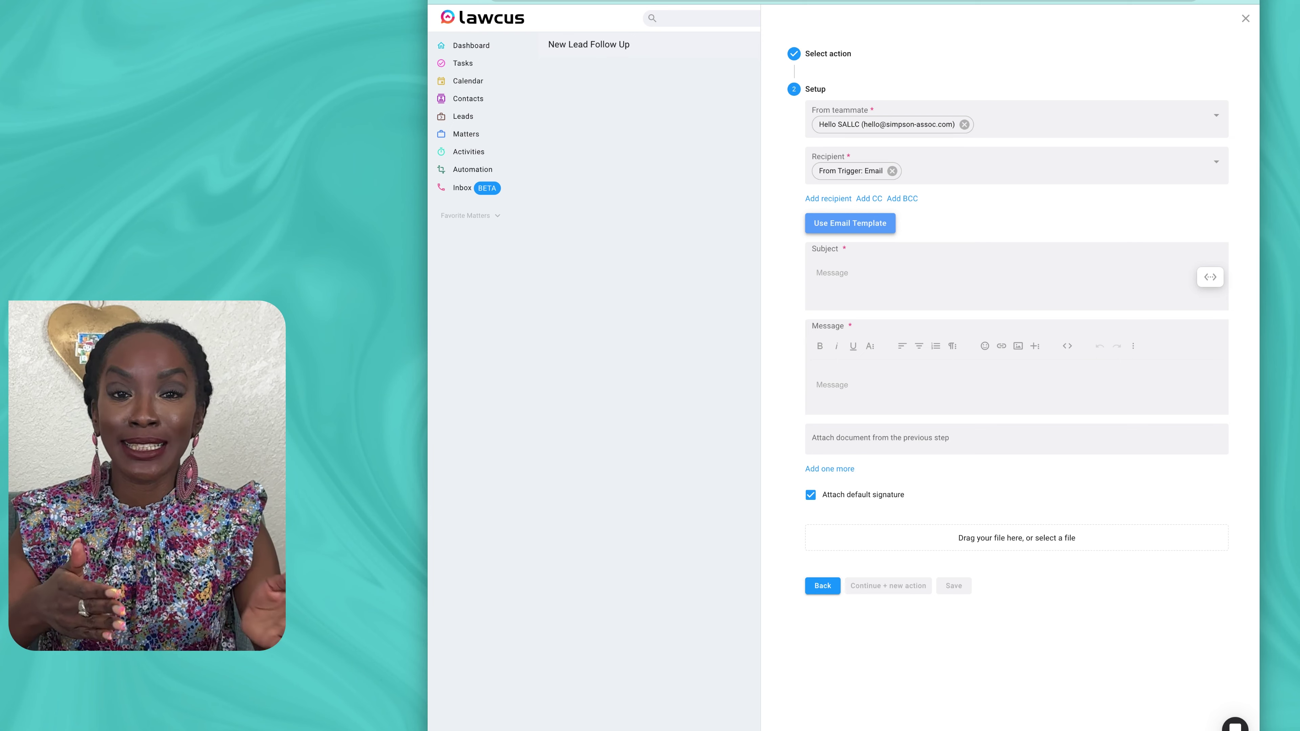
# Step: Enter the subject 'Welcome to … - Your Legal Partner', replacing [Law Firm Name] with the firm's name
pyautogui.click(817, 279)
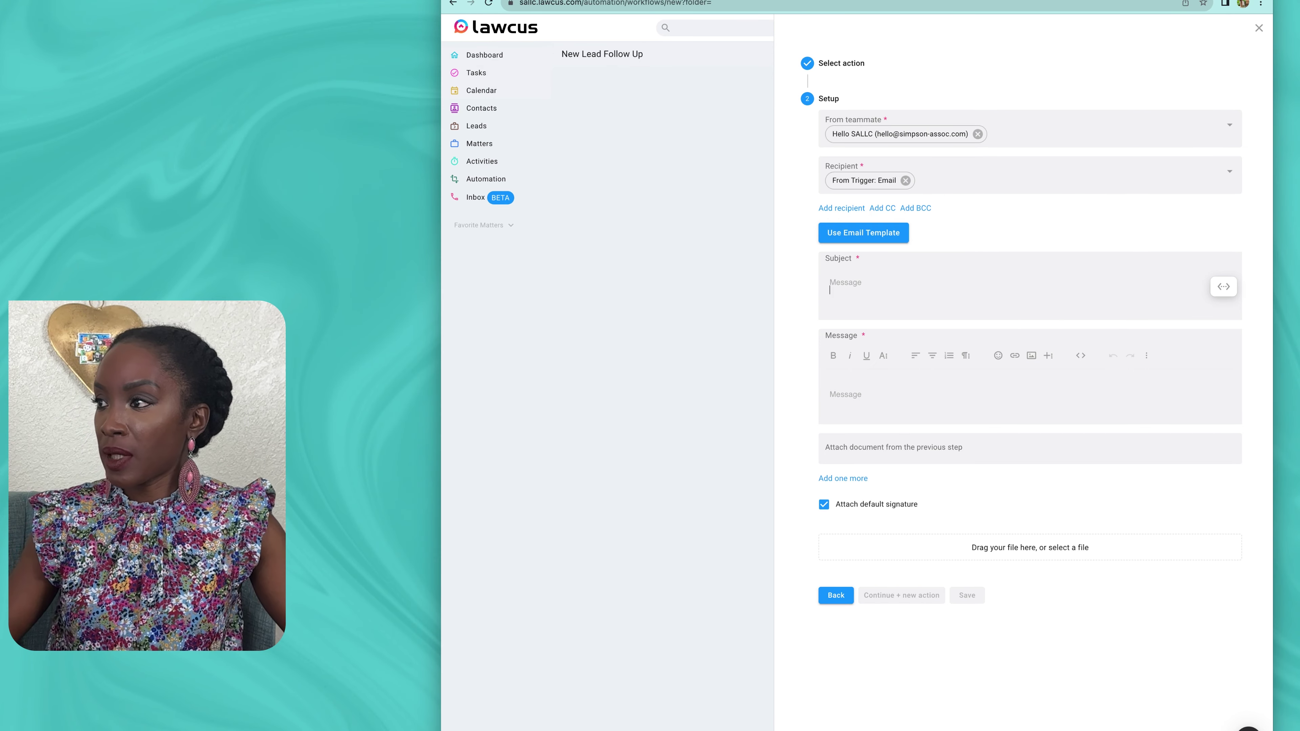
pyautogui.write('Welcome to [Law Firm Name] - Your Legal Partner')
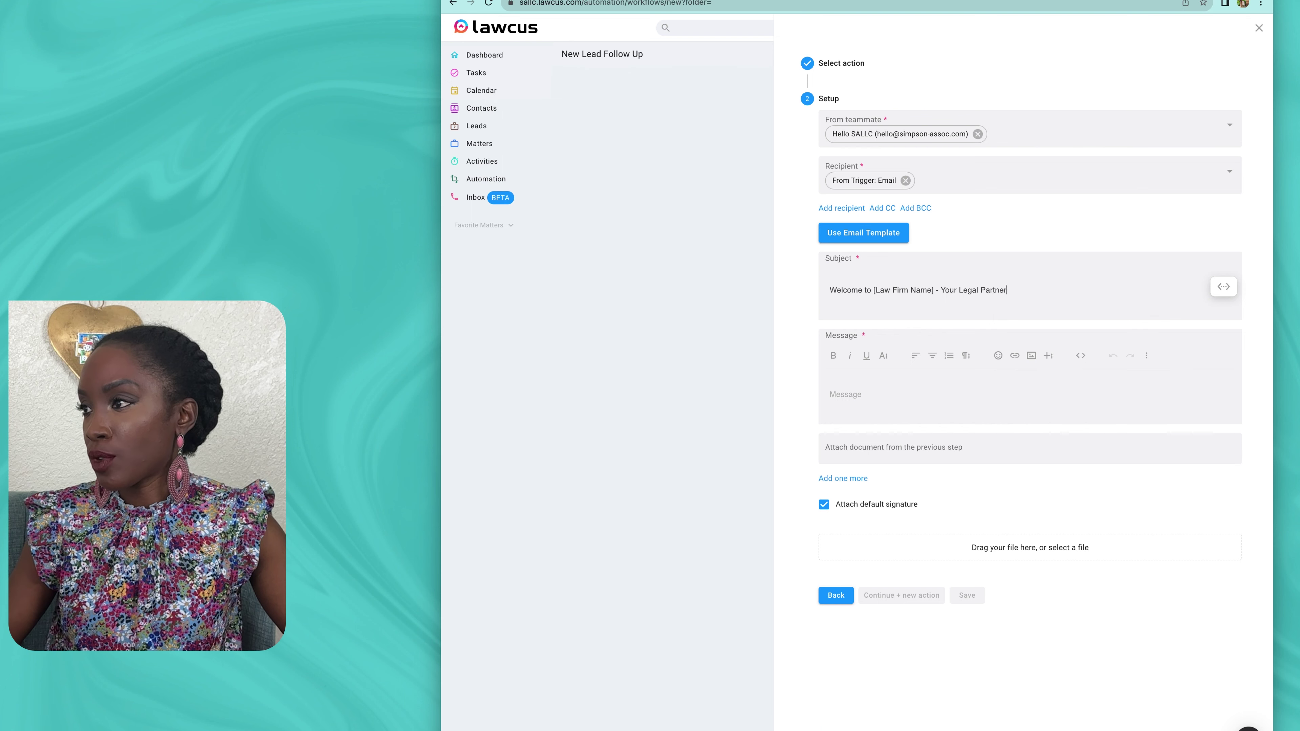
pyautogui.moveTo(873, 290); pyautogui.dragTo(934, 289)
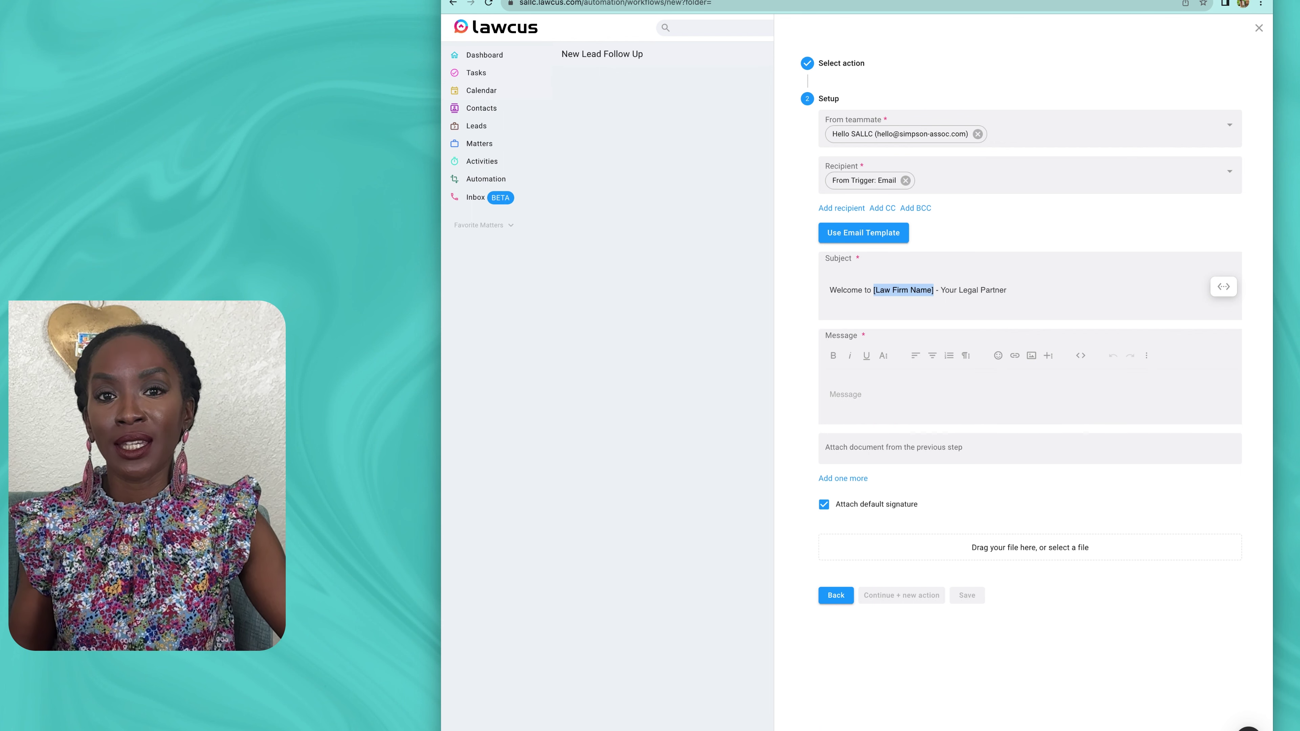
pyautogui.write('The Law Office of Jessica Rabbit, PLLC')
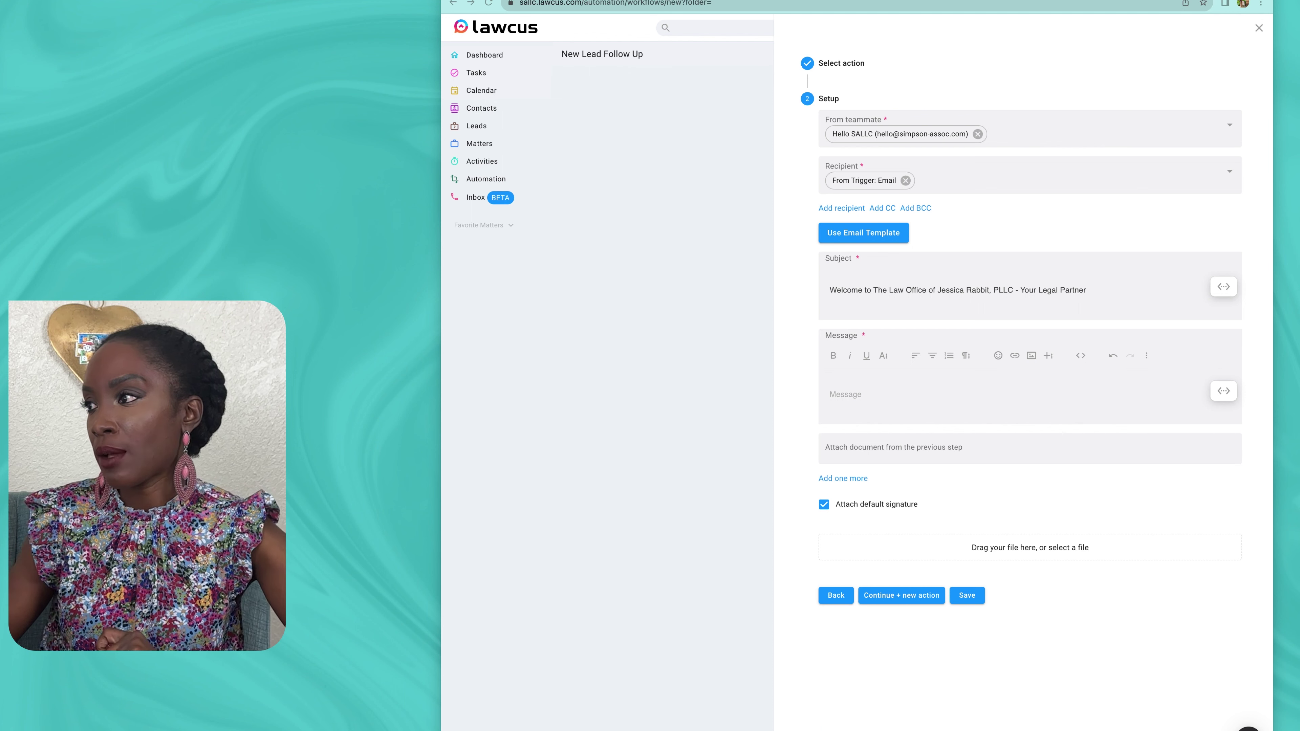
# Step: Paste the welcome message template and delete the old first-name placeholder after Greetings
pyautogui.click(846, 394)
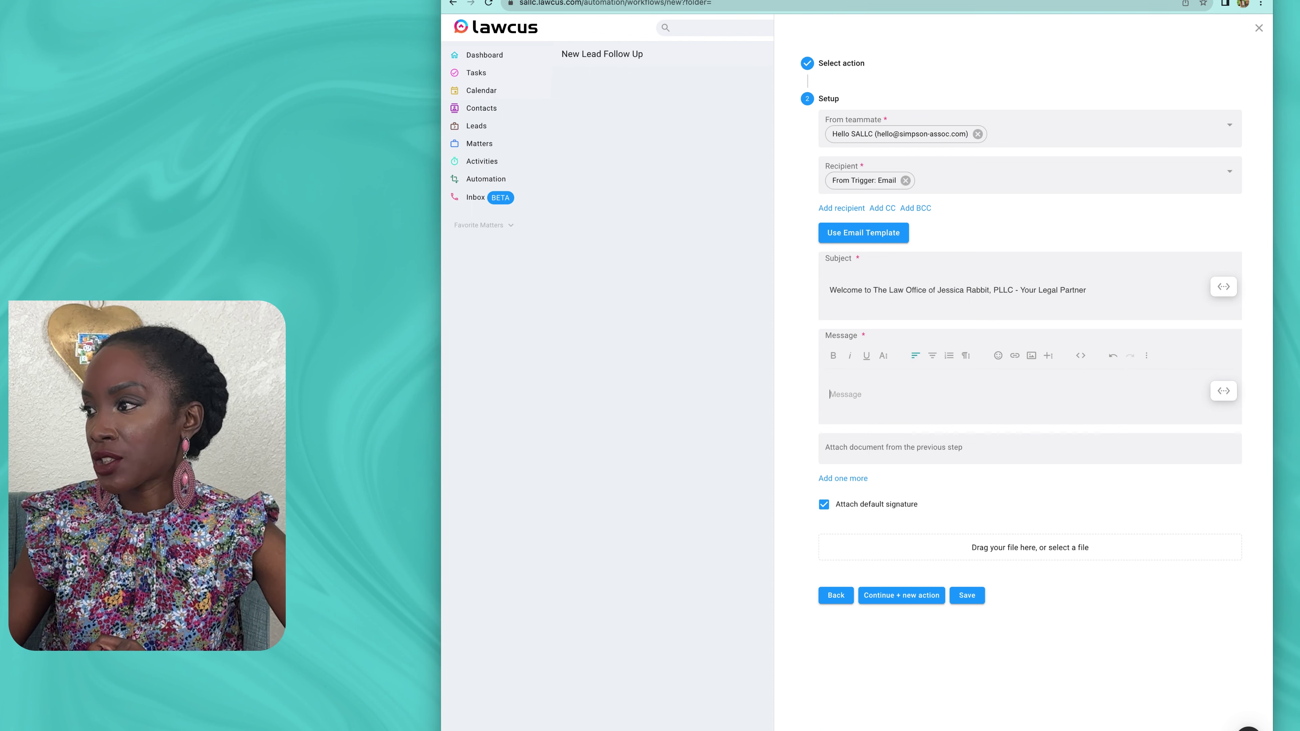
pyautogui.write("Greetings ${Contact.FirstName},  Welcome!  My name is [name of attorney]  and I am a [practice area] in [city, state]. I handle [insert practice areas] in [name county] County. As an attorney, I don't just take your case - I care about it. My clients know that I always have their interests at heart and that I will do everything I can to make the legal process as smooth as possible.  Do you have any questions that I can answer concerning a [list specialties]? I'm here to help.")
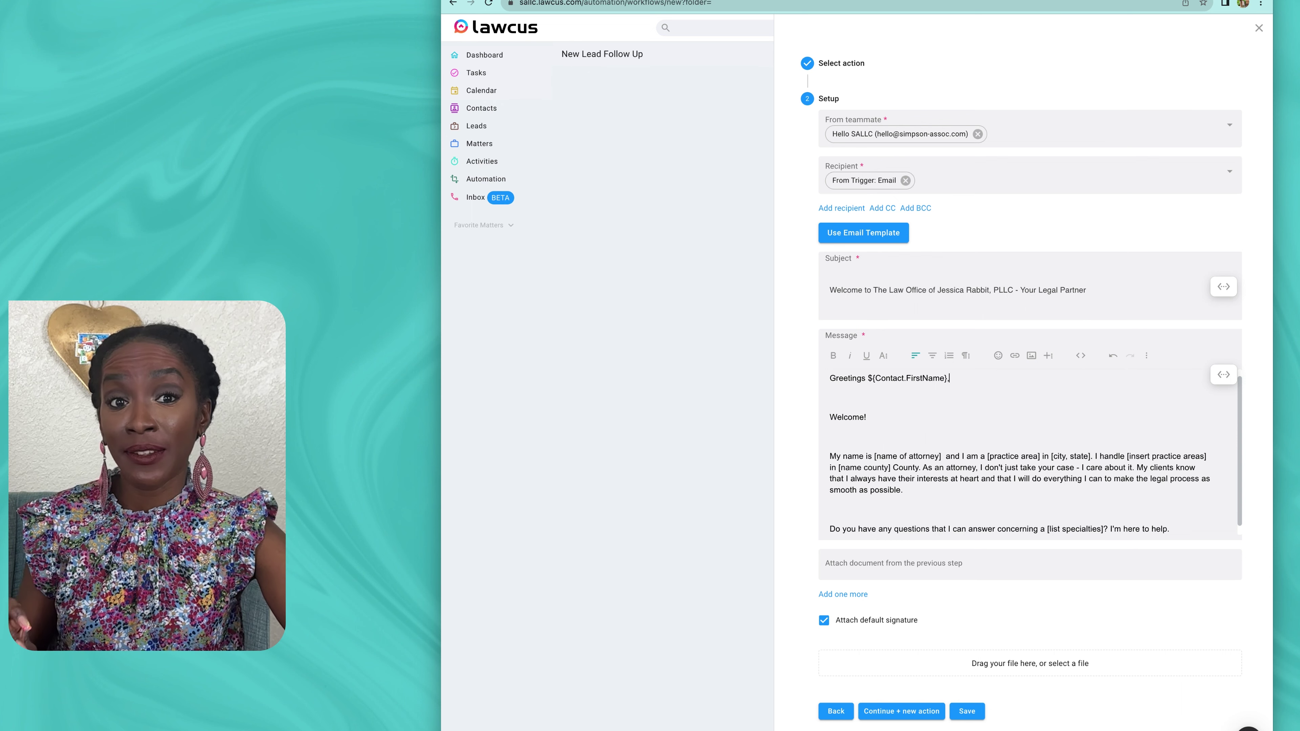
pyautogui.hotkey('shift', 'Left')
pyautogui.hotkey('shift', 'Left')
pyautogui.hotkey('shift', 'Left')
pyautogui.hotkey('shift', 'Left')
pyautogui.hotkey('shift', 'Left')
pyautogui.hotkey('shift', 'Left')
pyautogui.hotkey('shift', 'Left')
pyautogui.hotkey('shift', 'Left')
pyautogui.hotkey('shift', 'Left')
pyautogui.hotkey('shift', 'Left')
pyautogui.hotkey('shift', 'Left')
pyautogui.hotkey('shift', 'Left')
pyautogui.hotkey('shift', 'Left')
pyautogui.hotkey('shift', 'Left')
pyautogui.hotkey('shift', 'Left')
pyautogui.hotkey('shift', 'Left')
pyautogui.hotkey('shift', 'Left')
pyautogui.hotkey('shift', 'Left')
pyautogui.hotkey('shift', 'Left')
pyautogui.hotkey('shift', 'Left')
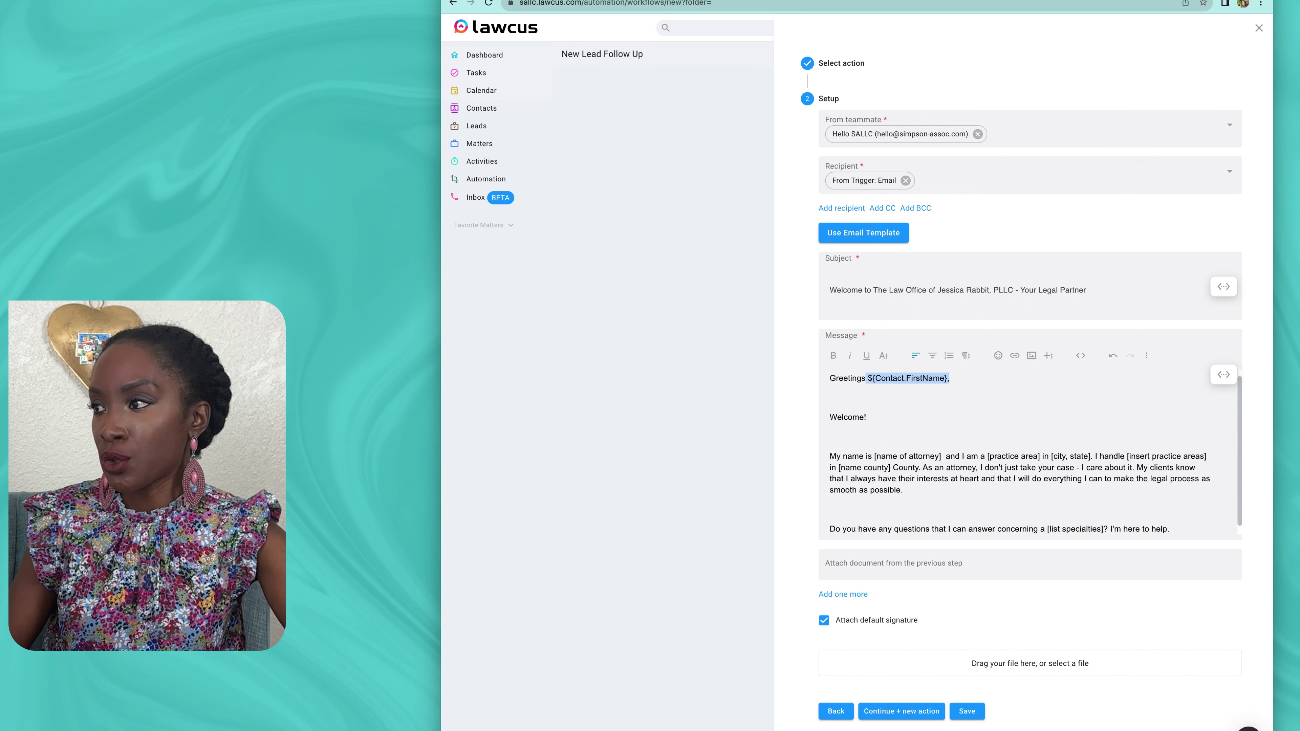
pyautogui.press('BackSpace')
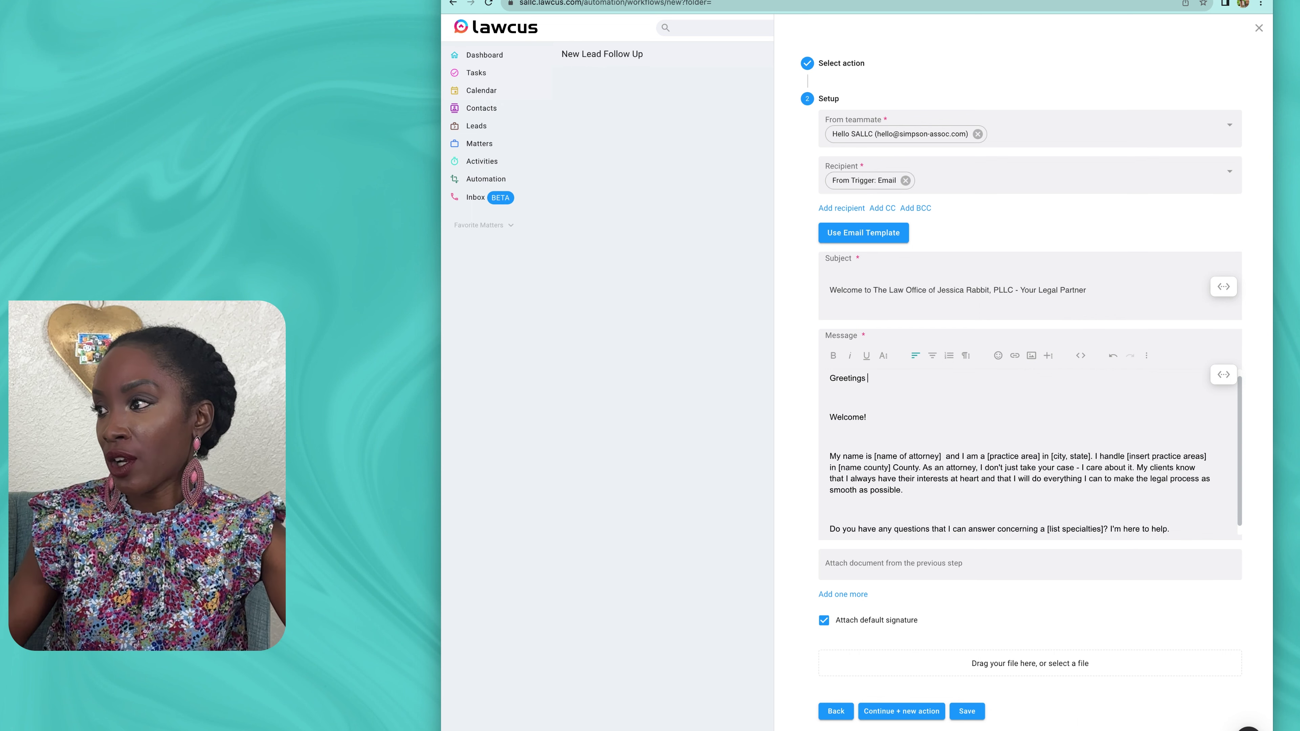
# Step: Insert the trigger's lead First Name field after Greetings in the message
pyautogui.click(1223, 375)
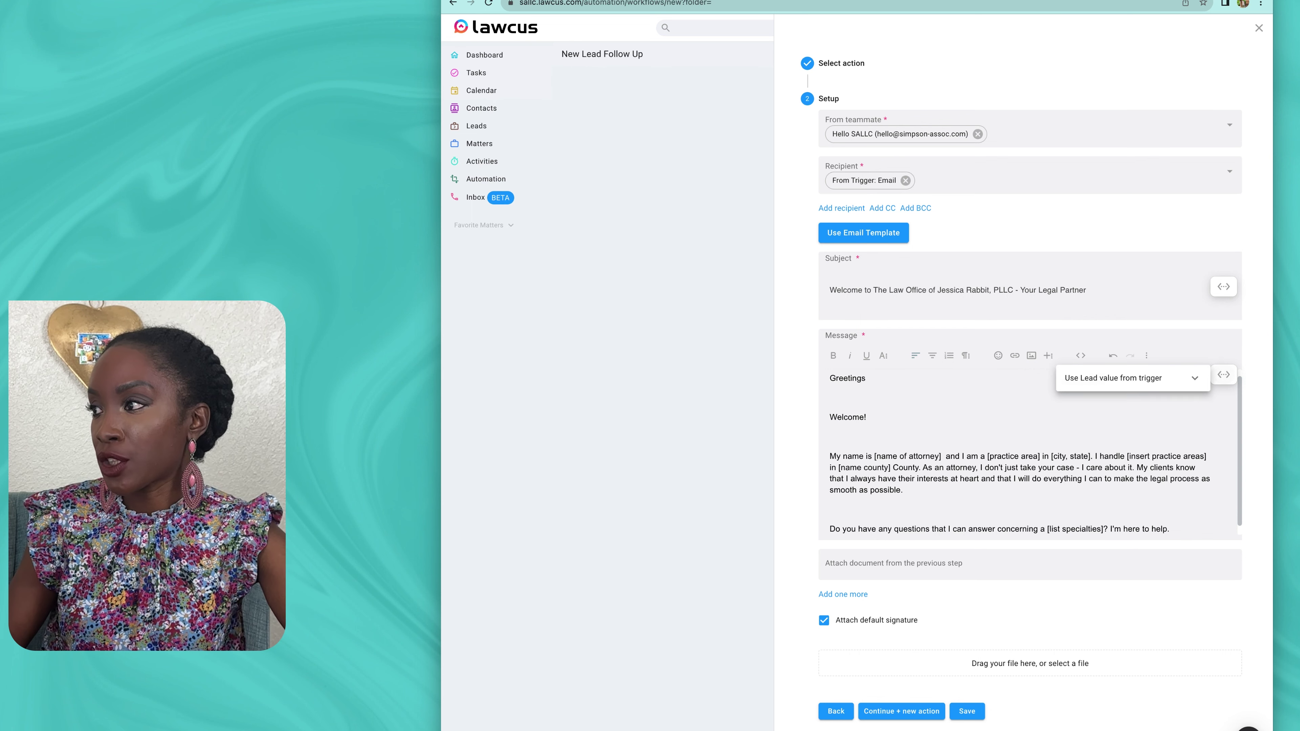
pyautogui.click(1132, 378)
pyautogui.scroll(-2, 1127, 491)
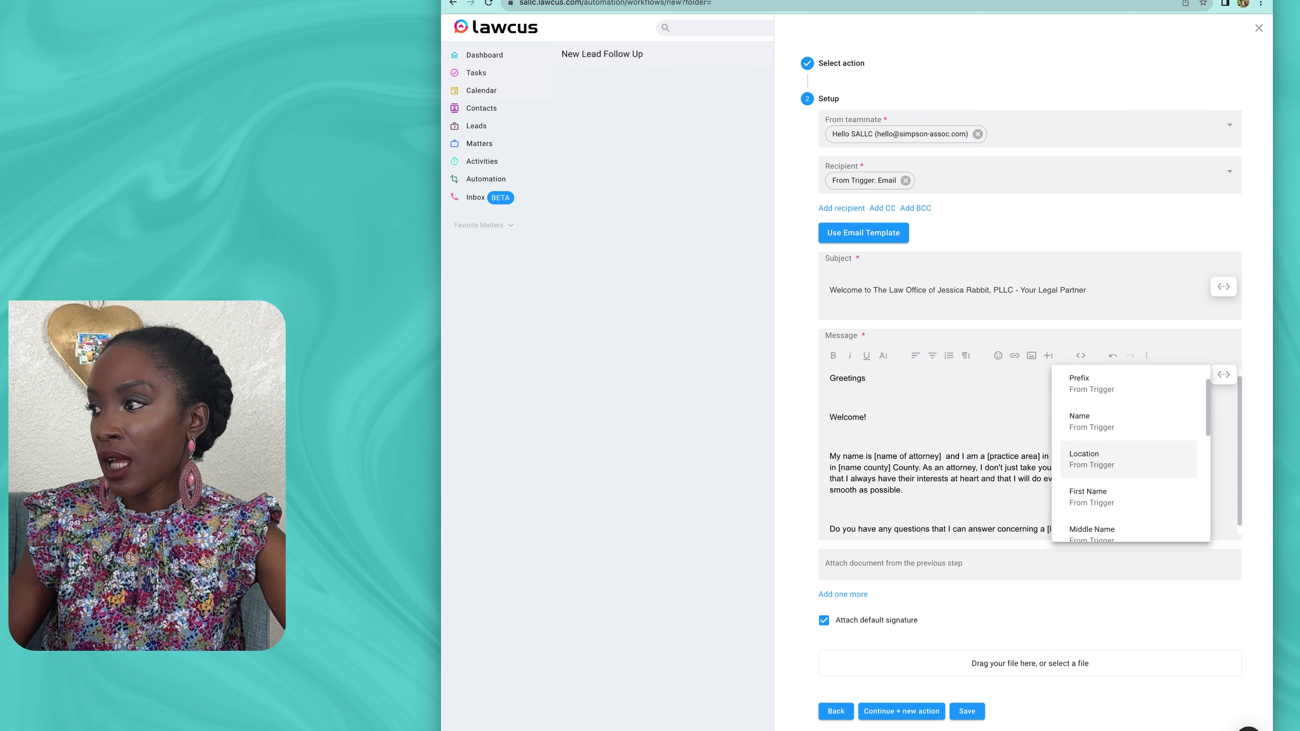
pyautogui.click(1100, 486)
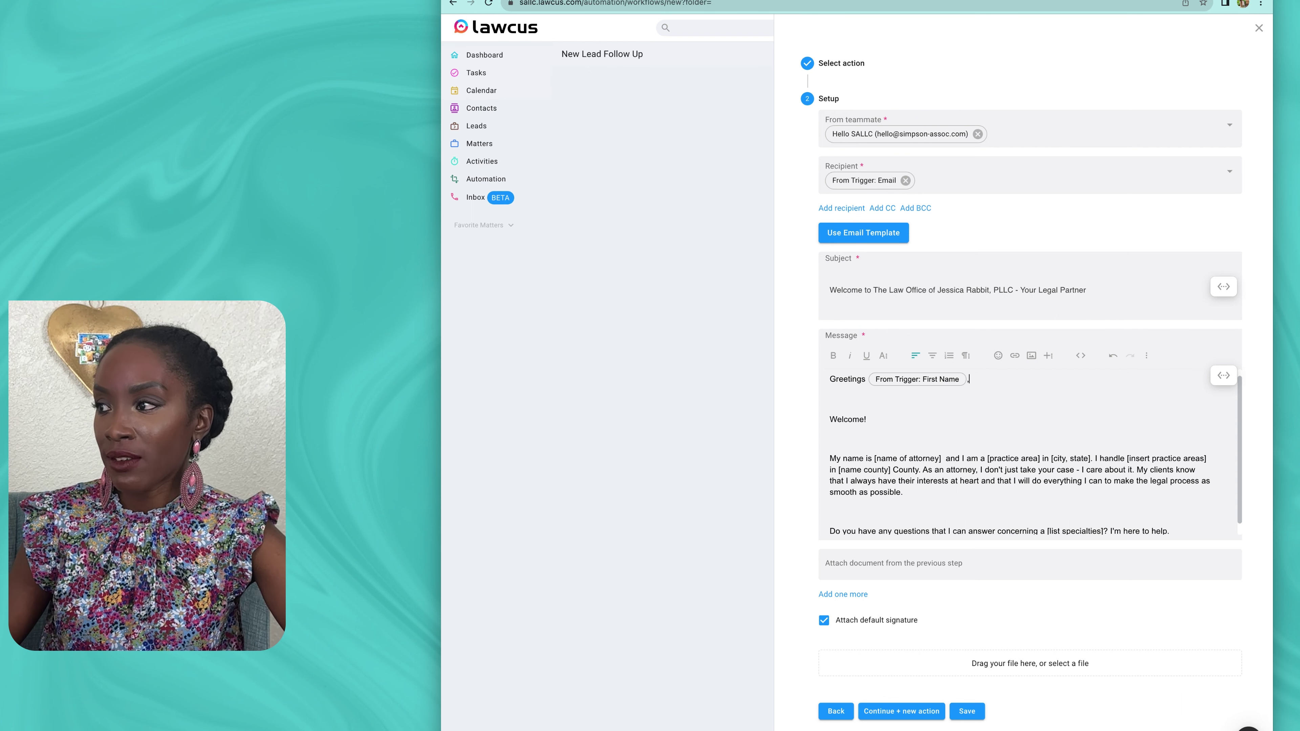
pyautogui.click(829, 420)
# Step: Fix the spacing above Welcome! and replace [name of attorney] with the attorney's name
pyautogui.press('BackSpace')
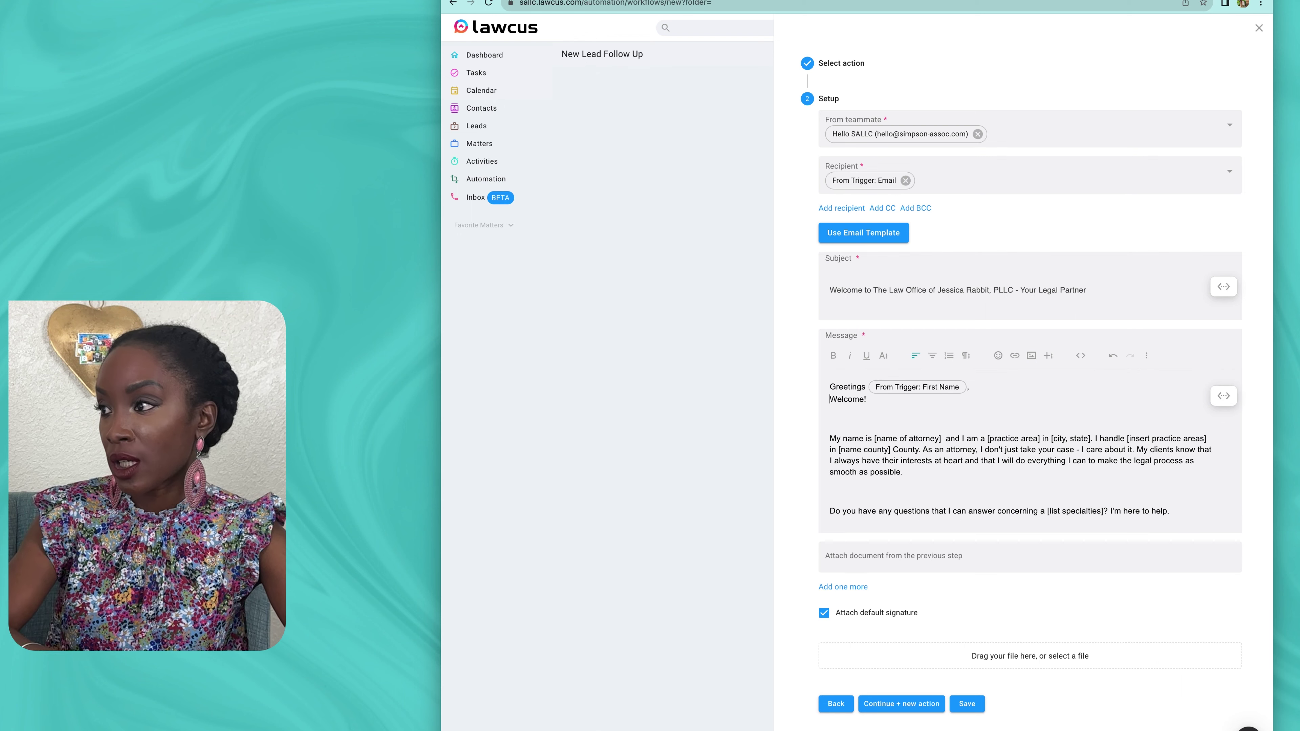
pyautogui.press('Return')
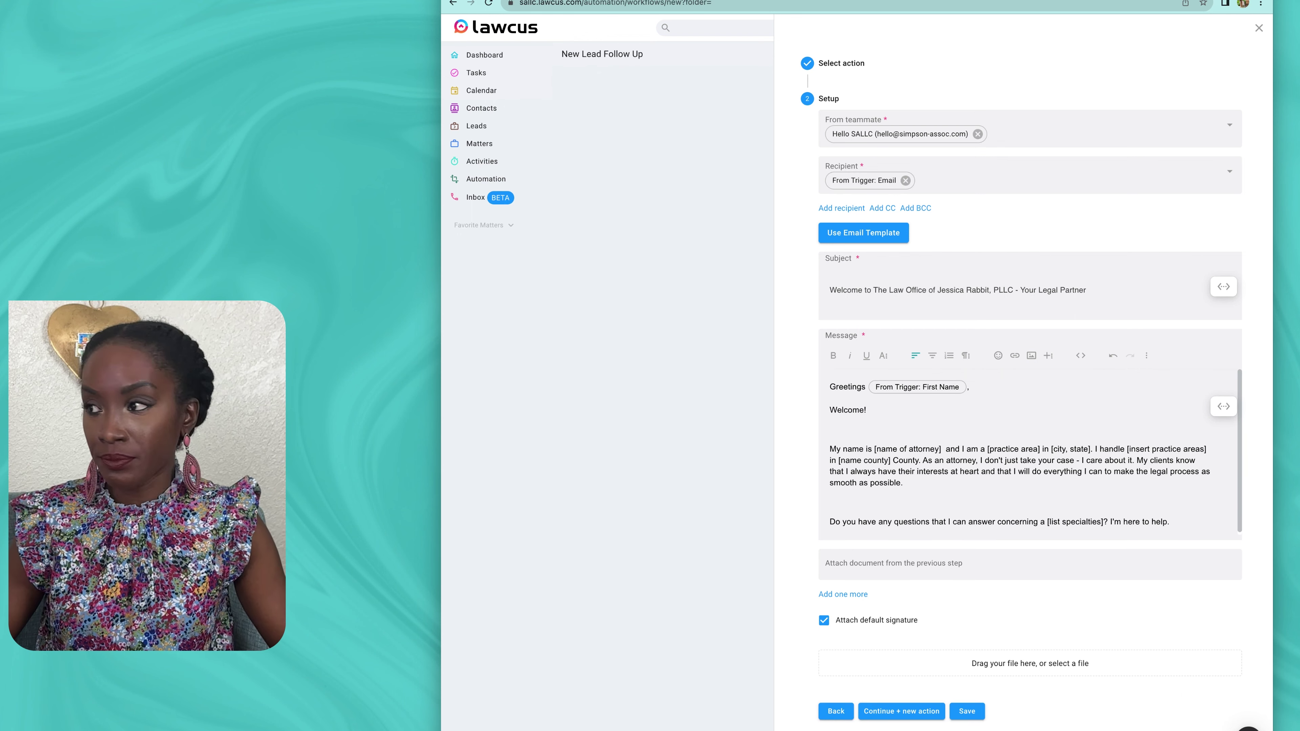
pyautogui.hotkey('ctrl', 'z')
pyautogui.press('Return')
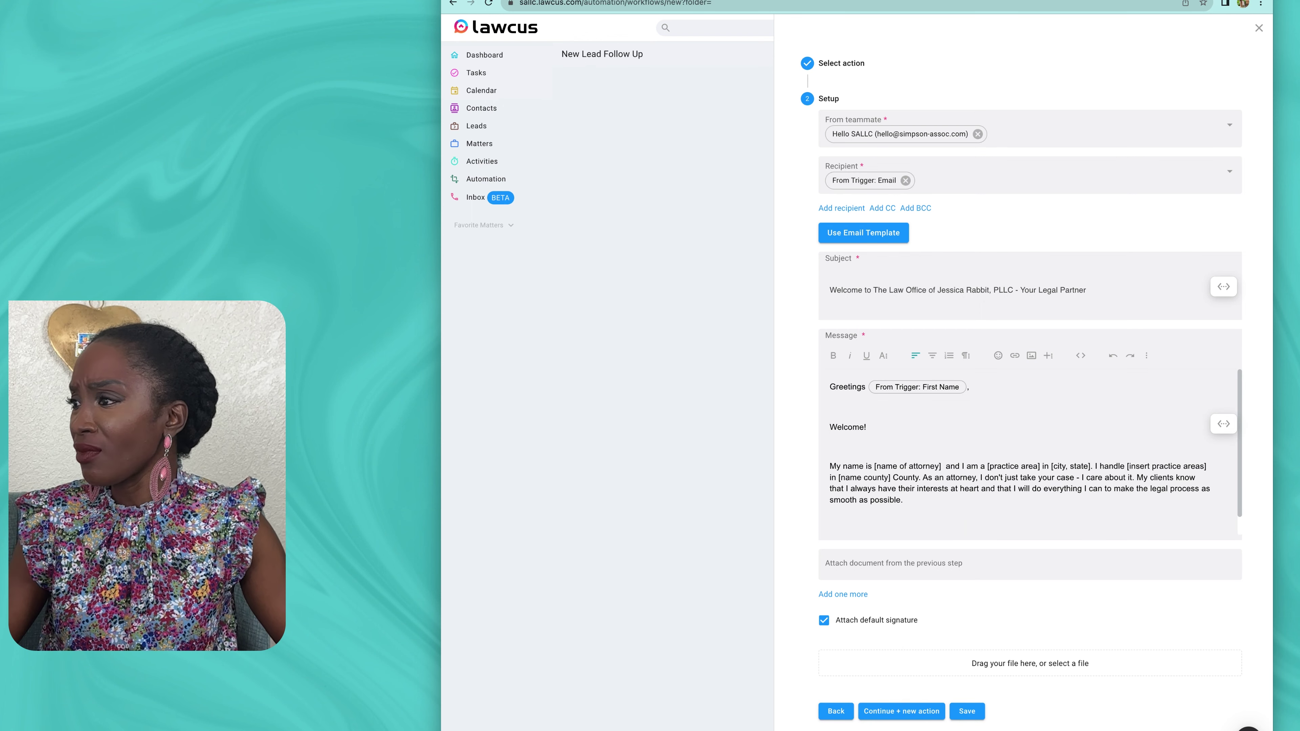
pyautogui.click(903, 500)
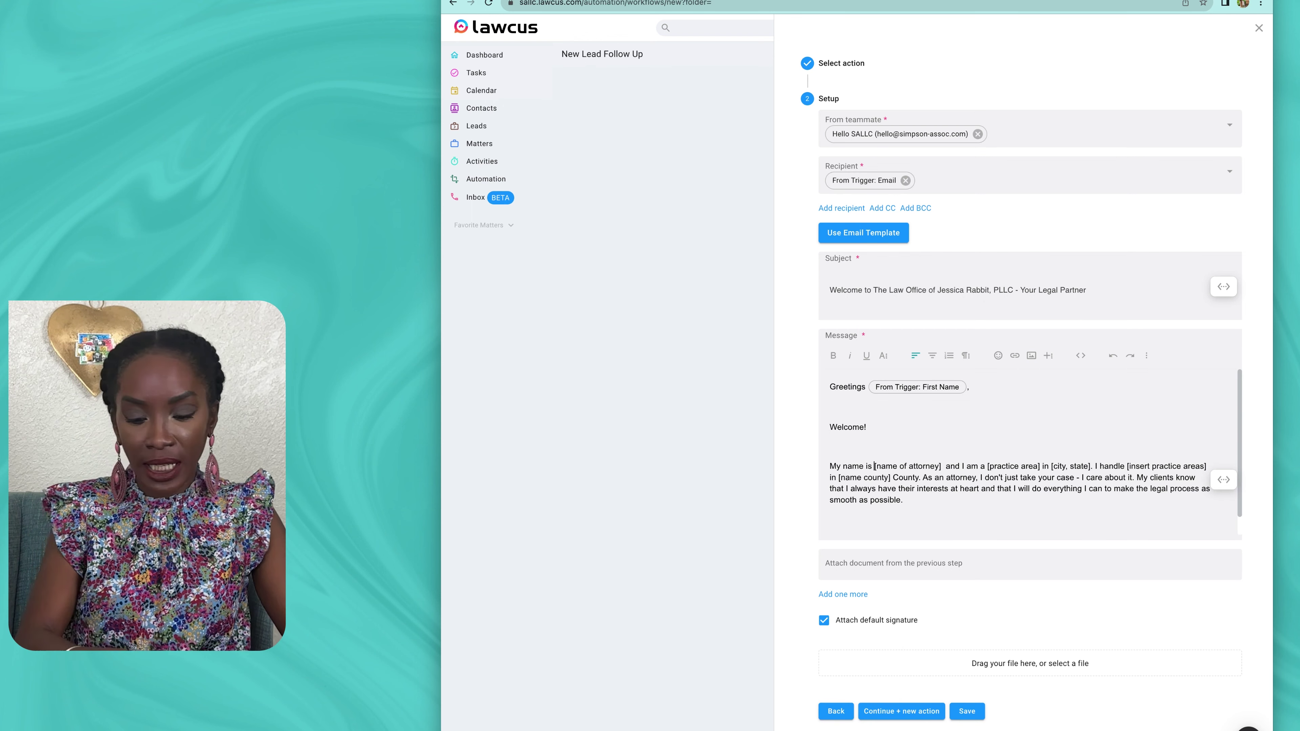
pyautogui.write('Jessica R')
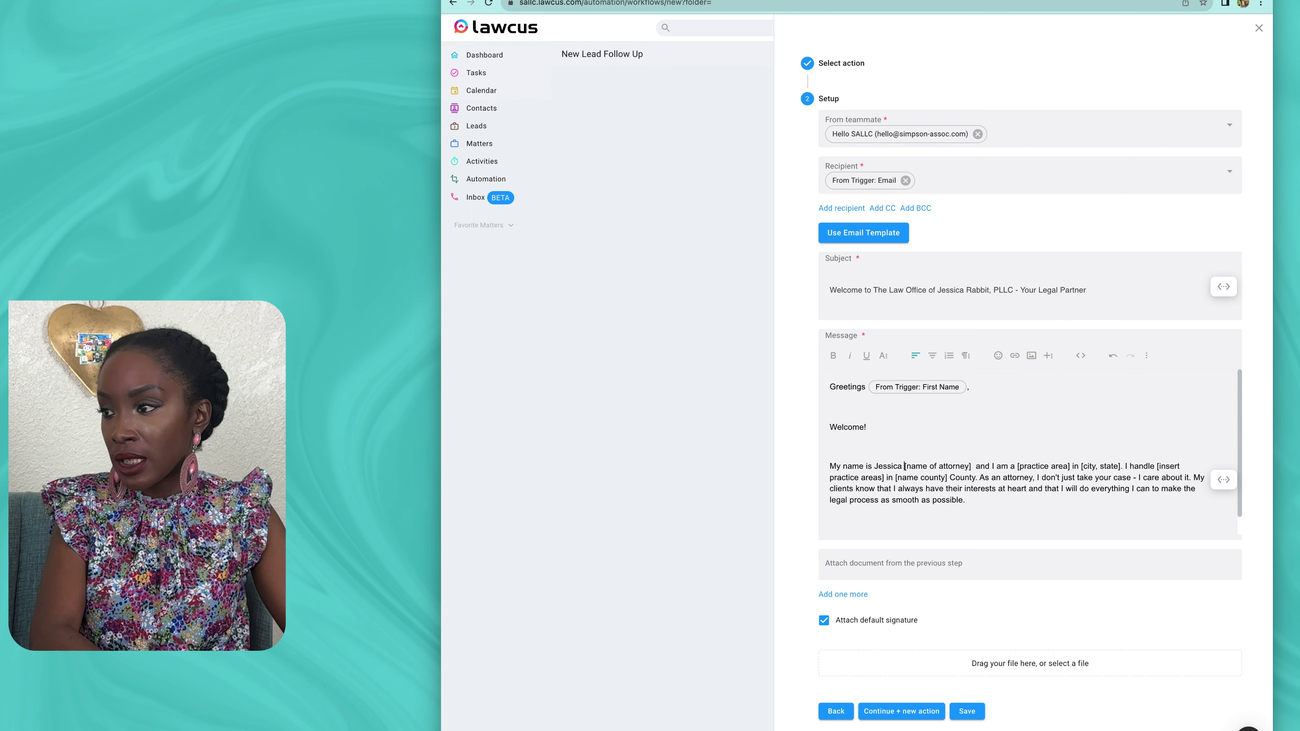
pyautogui.write('abbit')
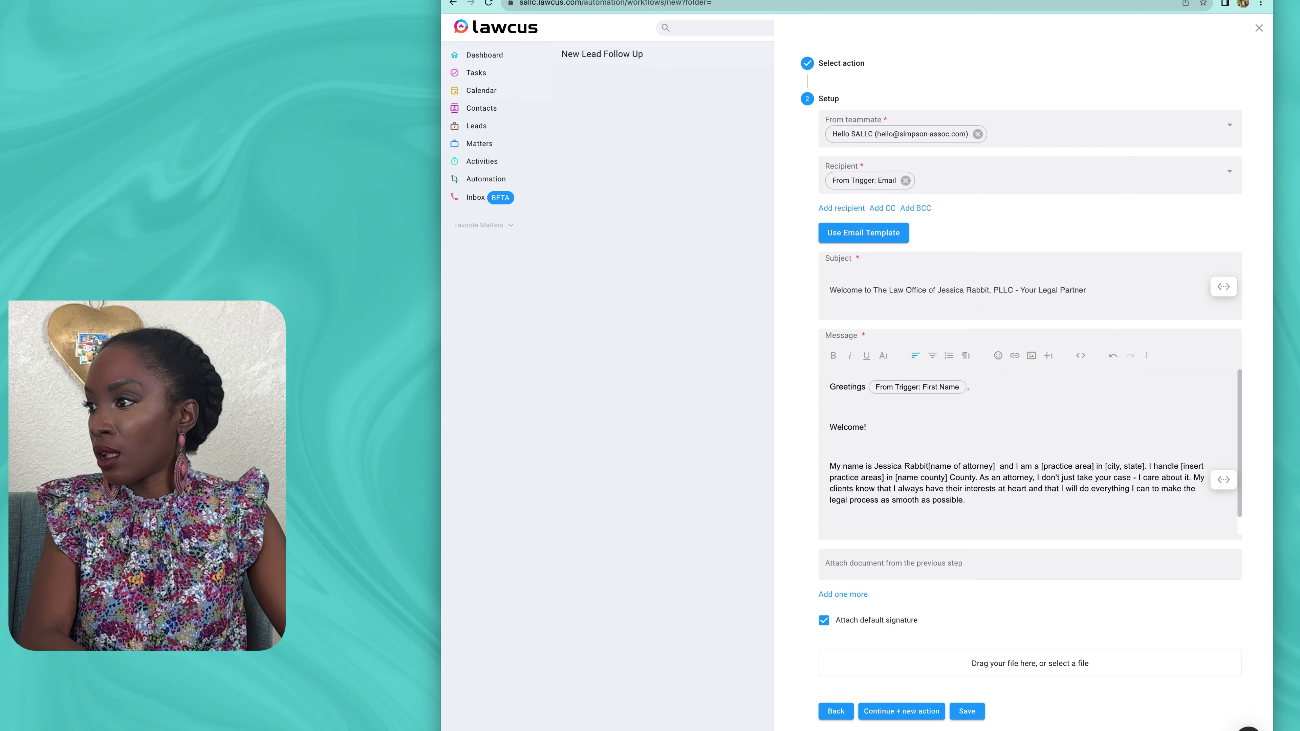
pyautogui.press('Delete')
pyautogui.press('Delete')
pyautogui.press('Delete')
pyautogui.press('Delete')
pyautogui.press('Delete')
pyautogui.press('Delete')
pyautogui.press('Delete')
pyautogui.press('Delete')
pyautogui.press('Delete')
pyautogui.press('Delete')
pyautogui.press('Delete')
pyautogui.press('Delete')
pyautogui.press('Delete')
pyautogui.press('Delete')
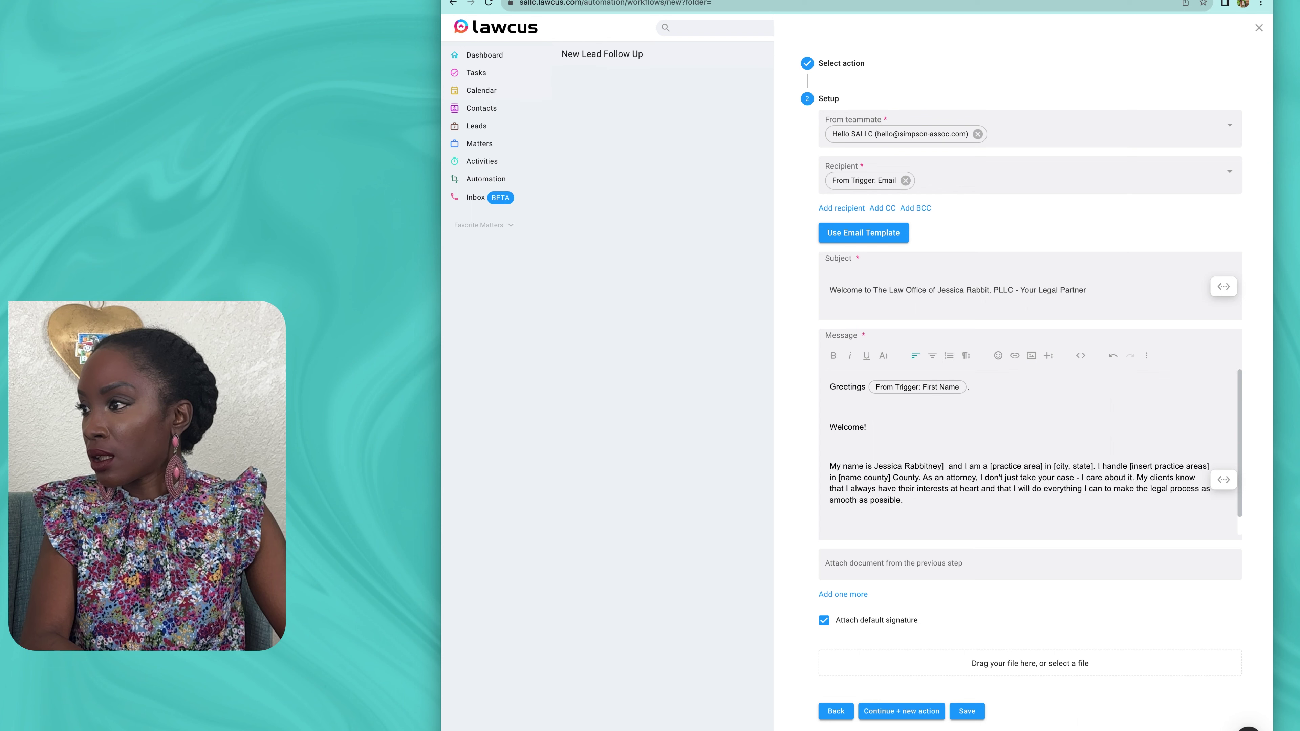
pyautogui.press('Delete')
pyautogui.press('Delete')
pyautogui.press('Delete')
pyautogui.press('Delete')
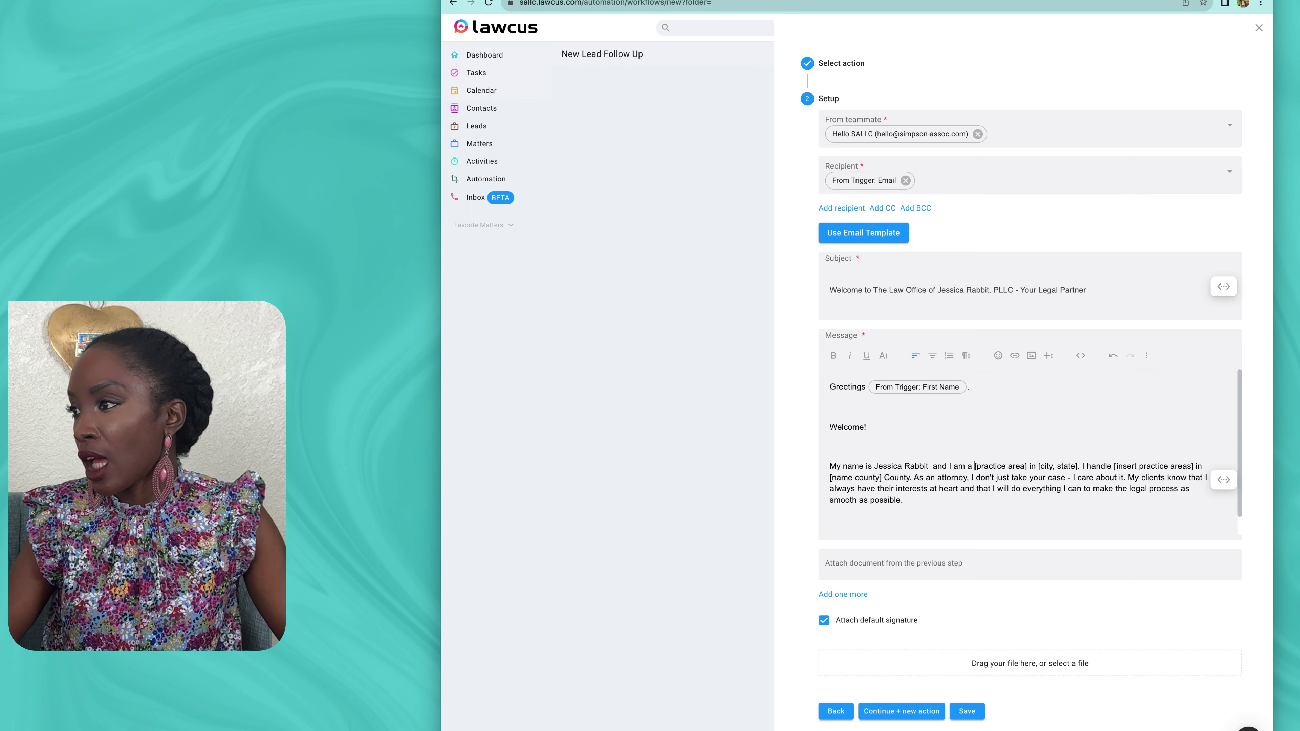
# Step: Replace the [practice area] placeholder with 'family law'
pyautogui.write('familw')
pyautogui.press('BackSpace')
pyautogui.press('BackSpace')
pyautogui.write('yl l')
pyautogui.press('BackSpace')
pyautogui.press('BackSpace')
pyautogui.press('BackSpace')
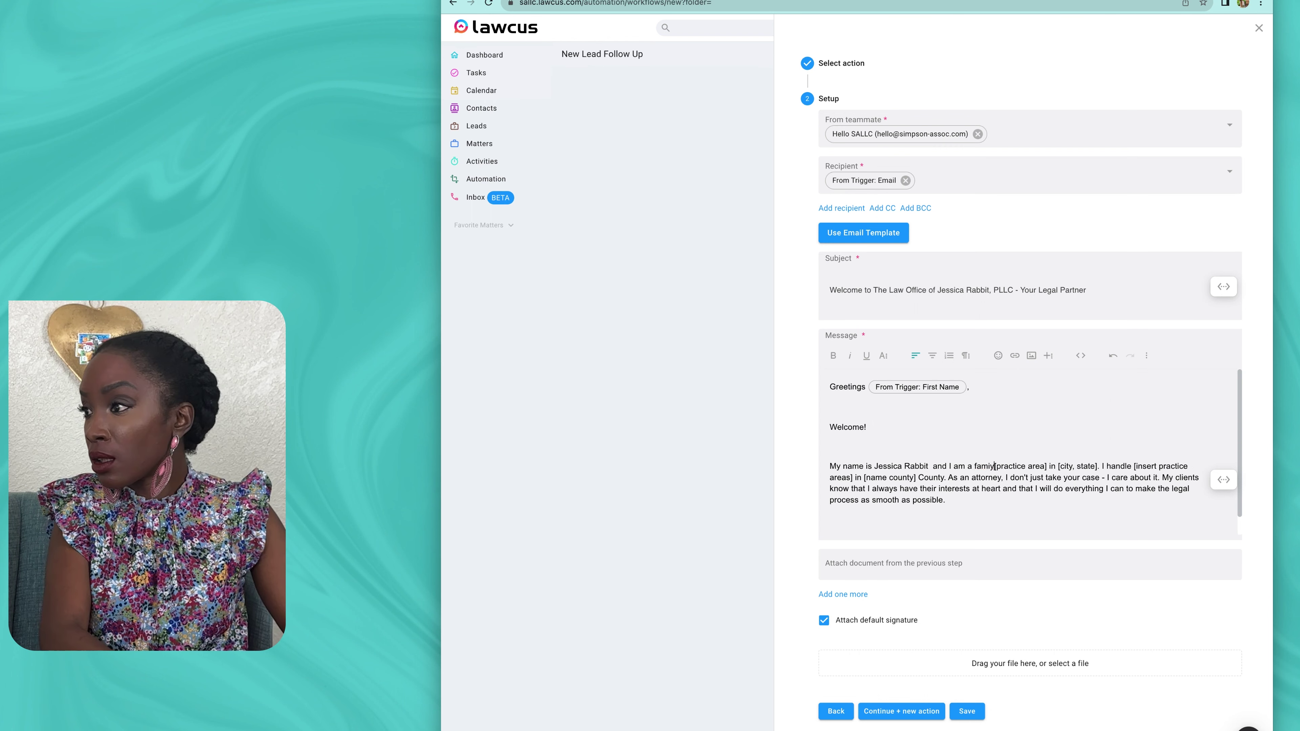
pyautogui.press('BackSpace')
pyautogui.press('BackSpace')
pyautogui.write('illy law')
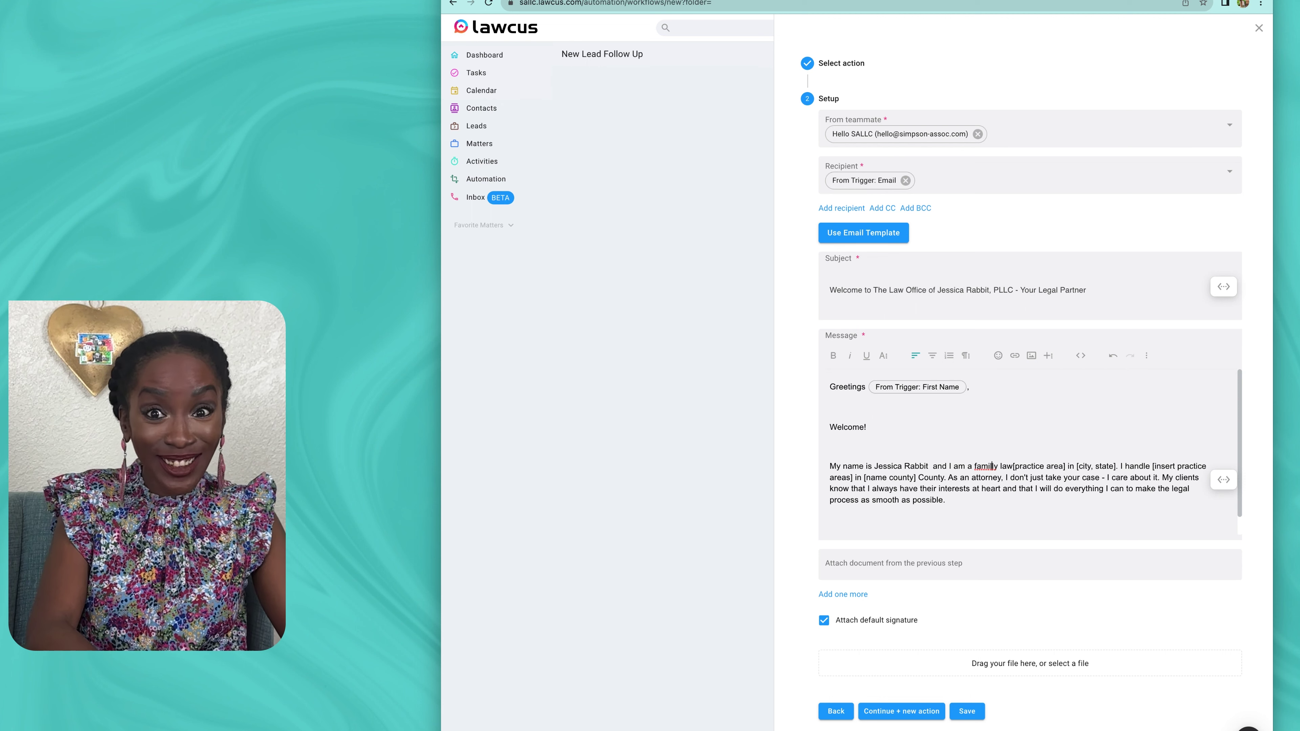
pyautogui.press('BackSpace')
pyautogui.press('BackSpace')
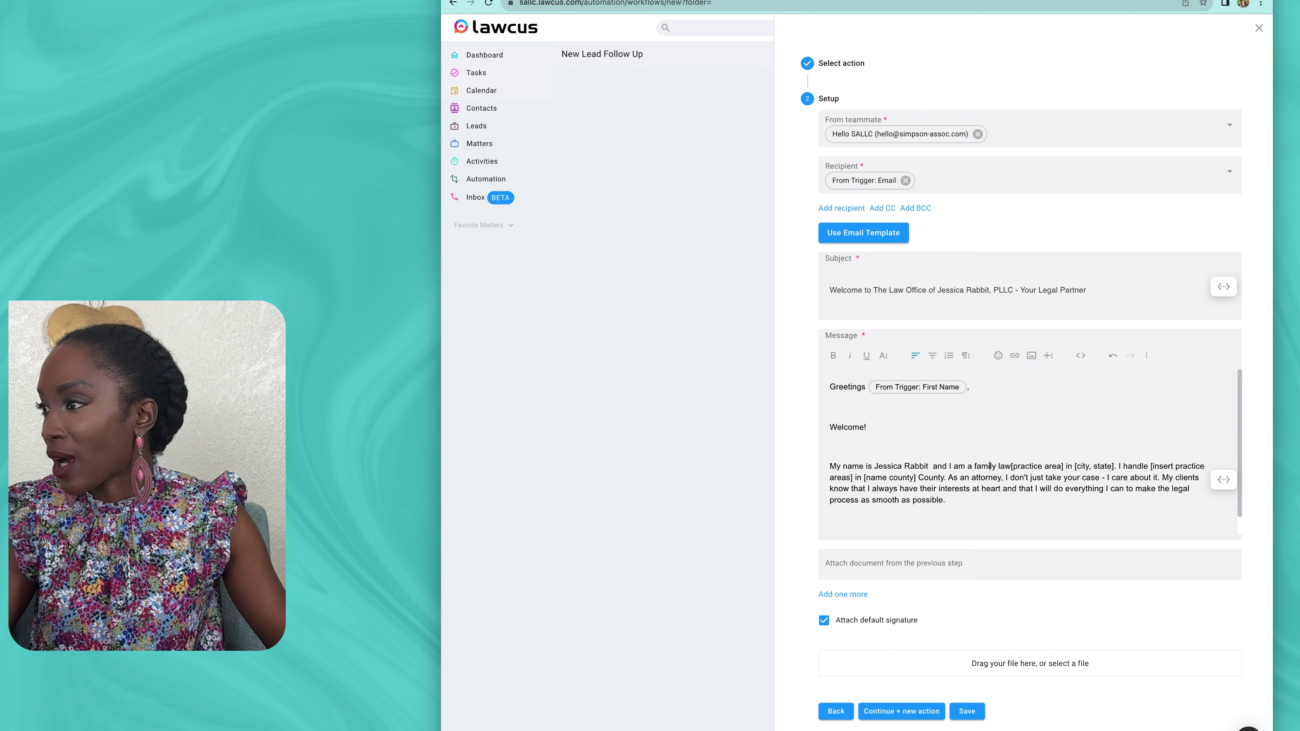
pyautogui.press('BackSpace')
pyautogui.press('BackSpace')
pyautogui.press('BackSpace')
pyautogui.press('BackSpace')
pyautogui.press('BackSpace')
pyautogui.press('BackSpace')
pyautogui.press('BackSpace')
pyautogui.press('BackSpace')
pyautogui.press('BackSpace')
pyautogui.press('BackSpace')
pyautogui.press('BackSpace')
pyautogui.press('BackSpace')
pyautogui.press('BackSpace')
pyautogui.press('BackSpace')
pyautogui.press('BackSpace')
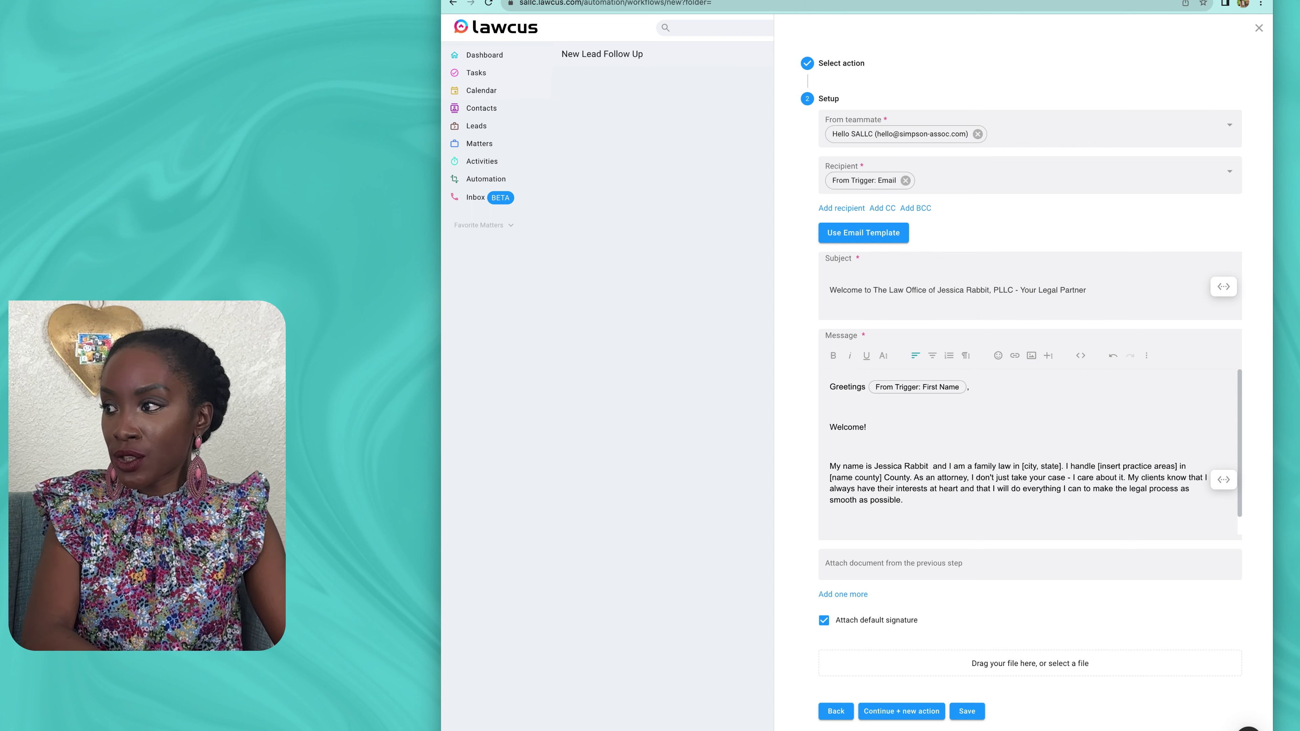
# Step: Replace the city/state and county placeholders with 'Brooklyn, New York' and 'Kings County'
pyautogui.write('Brooklyn,')
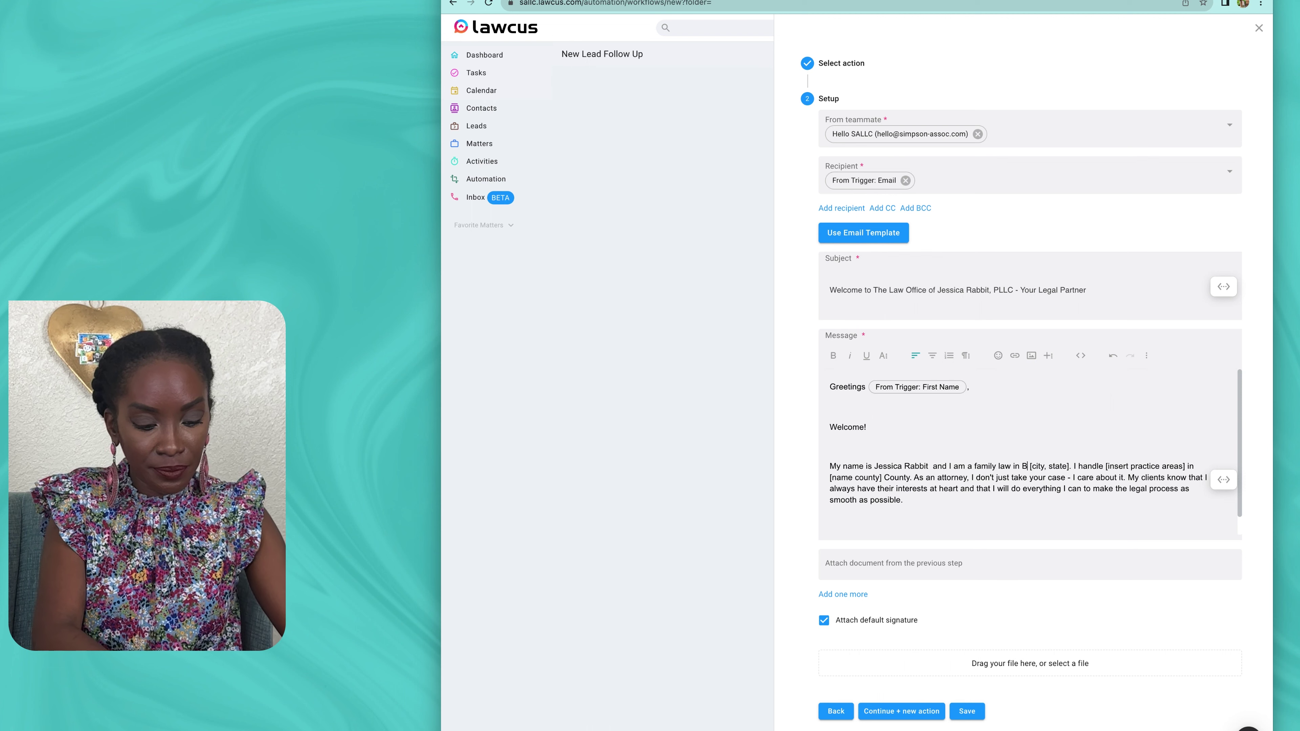
pyautogui.write(' New York')
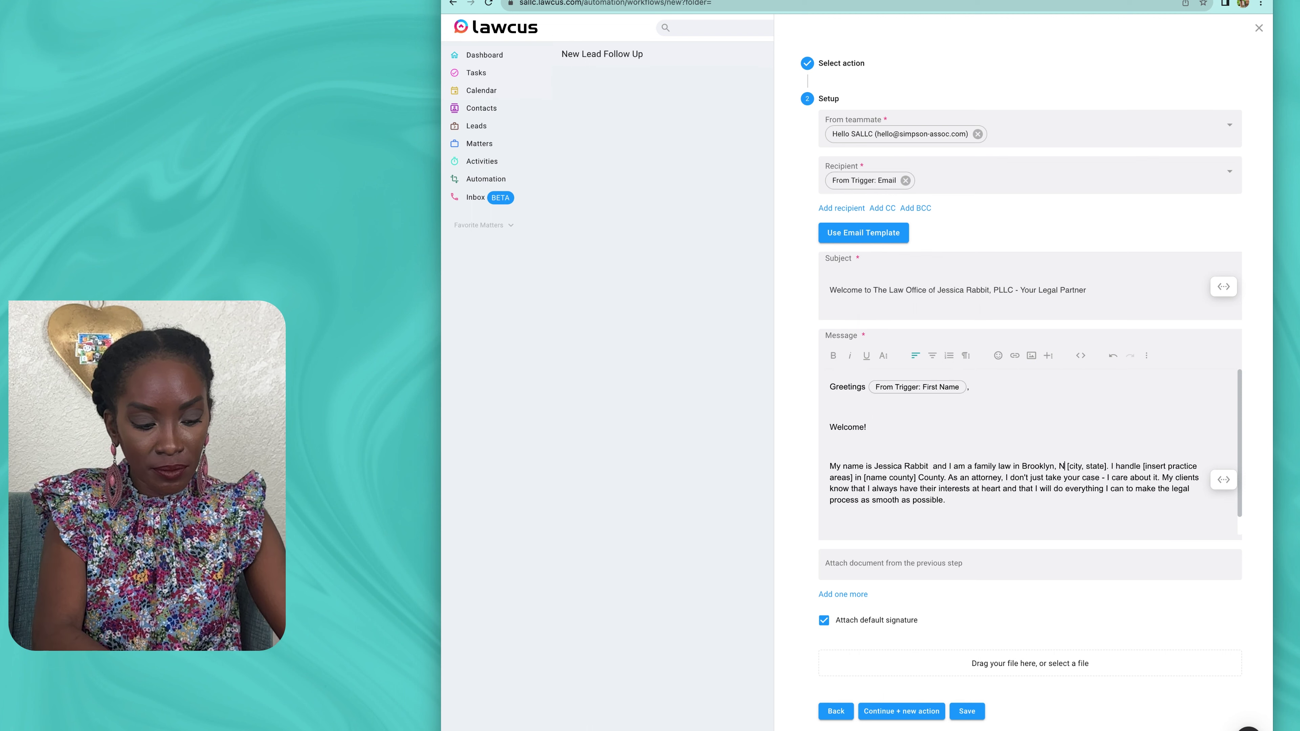
pyautogui.press('Delete')
pyautogui.press('Delete')
pyautogui.press('Delete')
pyautogui.press('Delete')
pyautogui.press('Delete')
pyautogui.press('Delete')
pyautogui.press('Delete')
pyautogui.press('Delete')
pyautogui.press('Delete')
pyautogui.press('Delete')
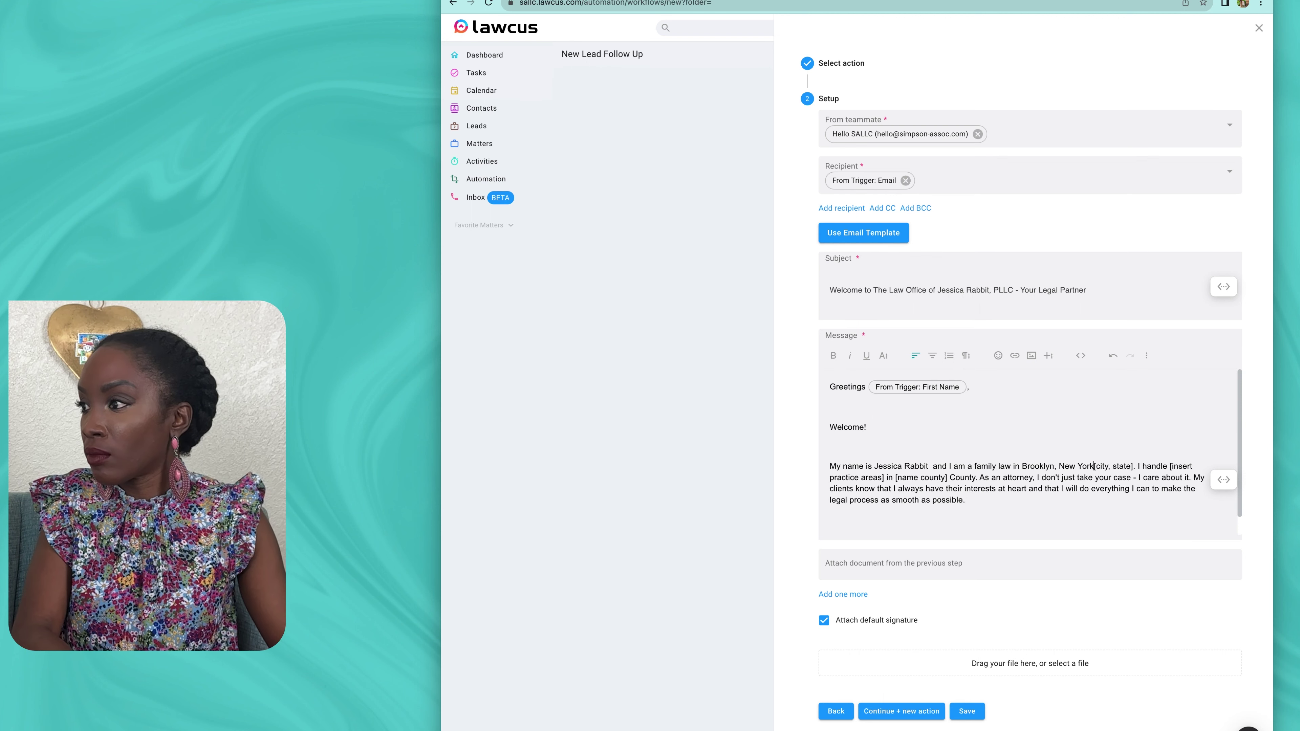
pyautogui.press('Delete')
pyautogui.press('Delete')
pyautogui.press('Delete')
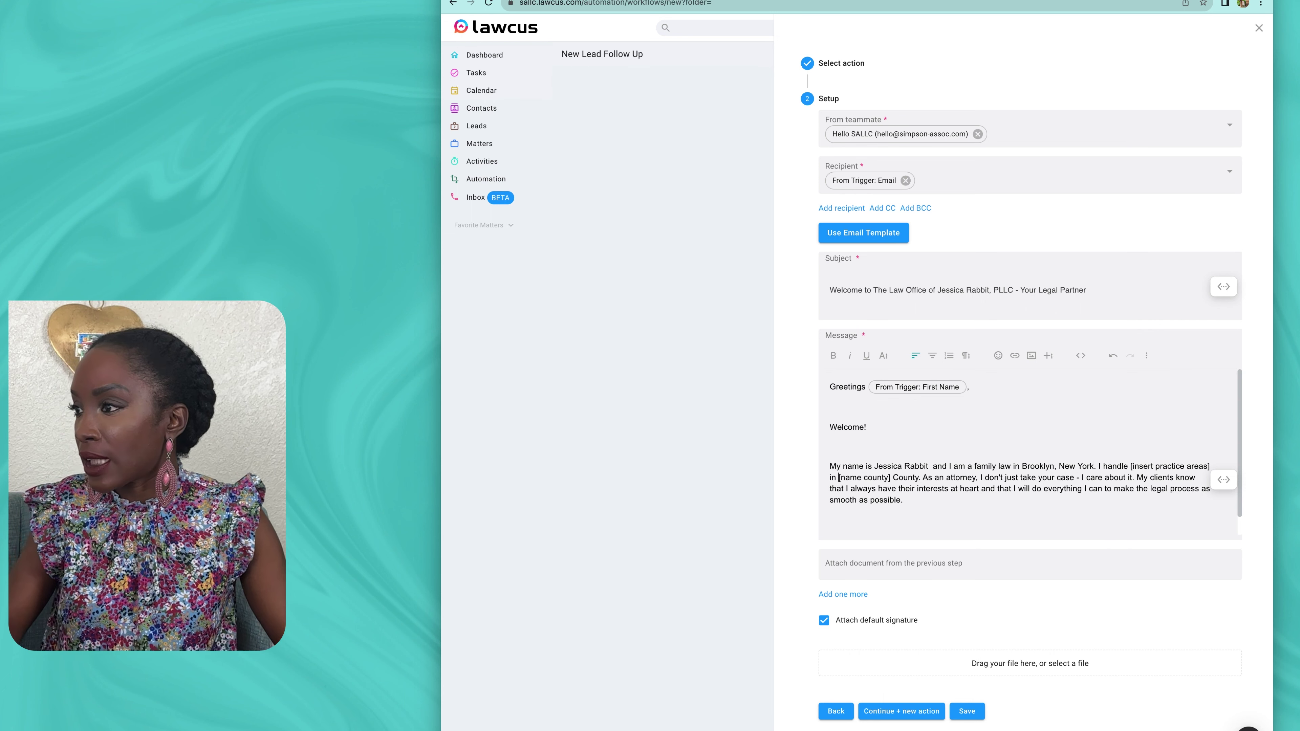
pyautogui.write('Kings Co')
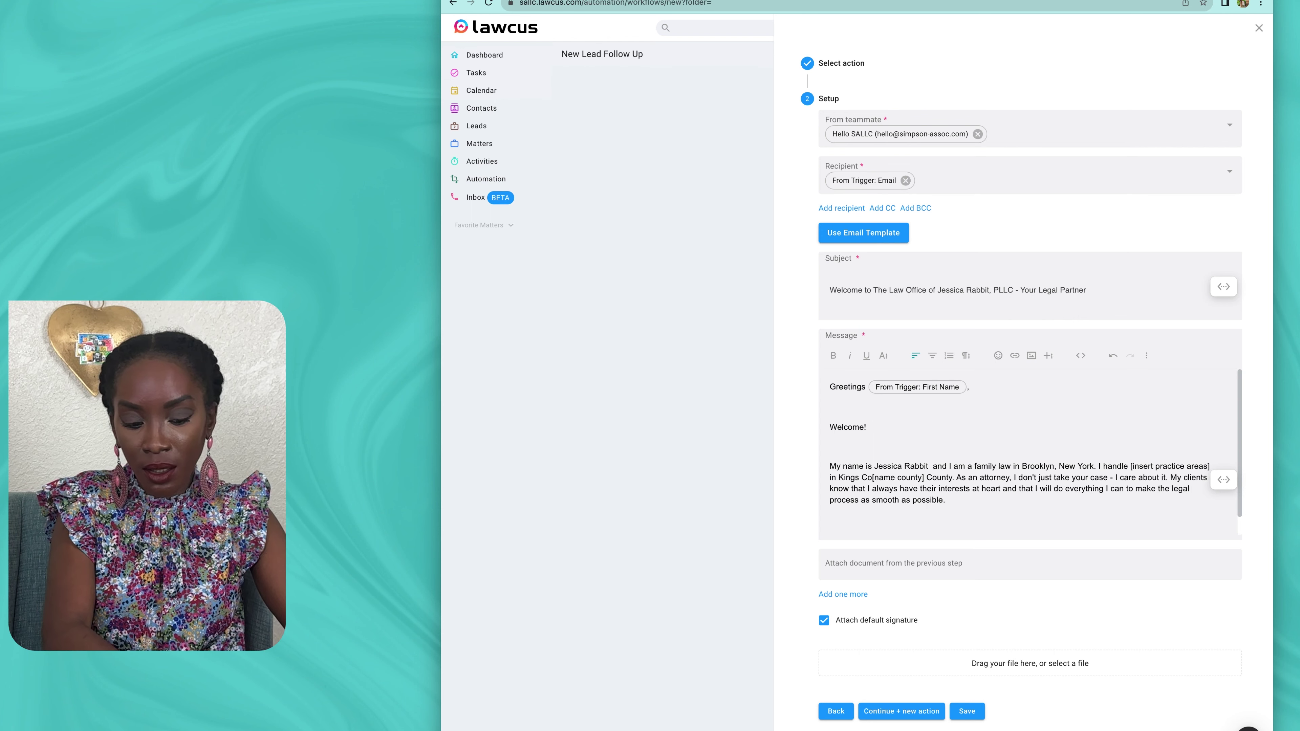
pyautogui.write('unty')
pyautogui.press('Delete')
pyautogui.press('Delete')
pyautogui.press('Delete')
pyautogui.press('Delete')
pyautogui.press('Delete')
pyautogui.press('Delete')
pyautogui.press('Delete')
pyautogui.press('Delete')
pyautogui.press('Delete')
pyautogui.press('Delete')
pyautogui.press('Delete')
pyautogui.press('Delete')
pyautogui.press('Delete')
pyautogui.press('Delete')
pyautogui.press('Delete')
pyautogui.press('Delete')
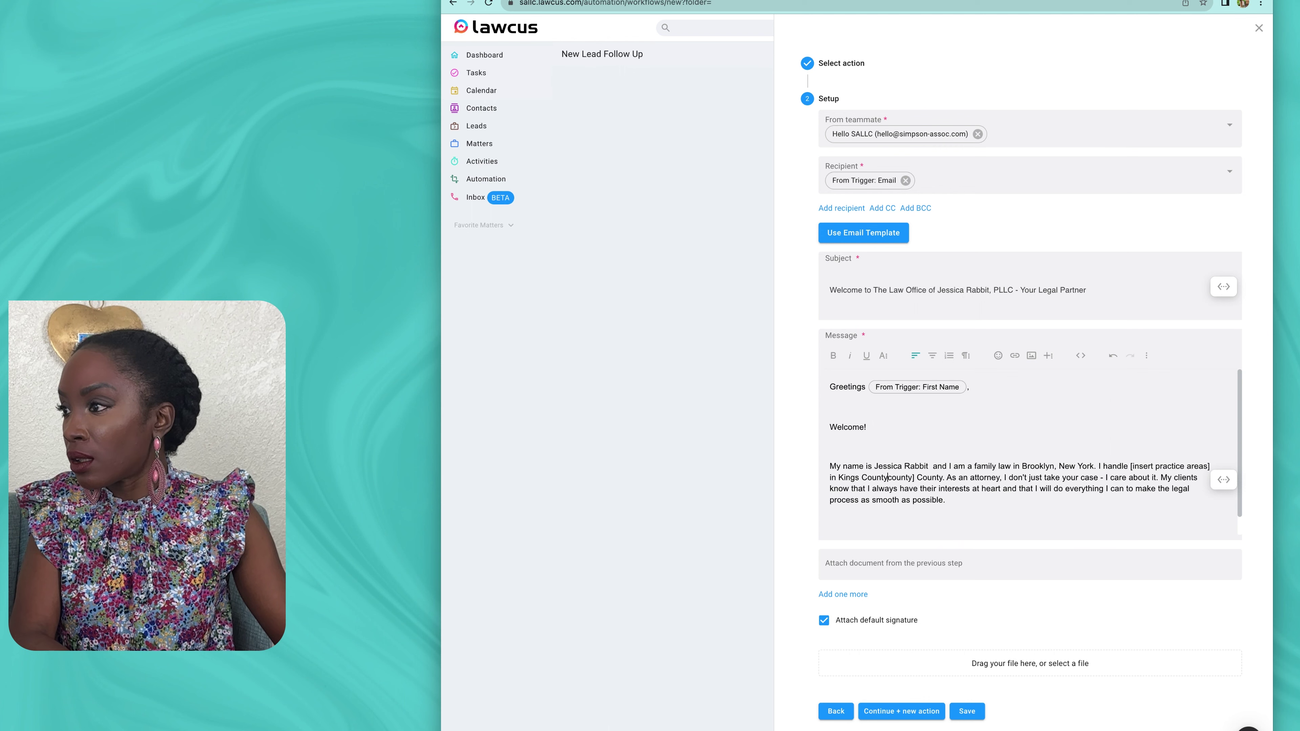
pyautogui.press('Delete')
pyautogui.press('Delete')
pyautogui.press('Delete')
pyautogui.press('Delete')
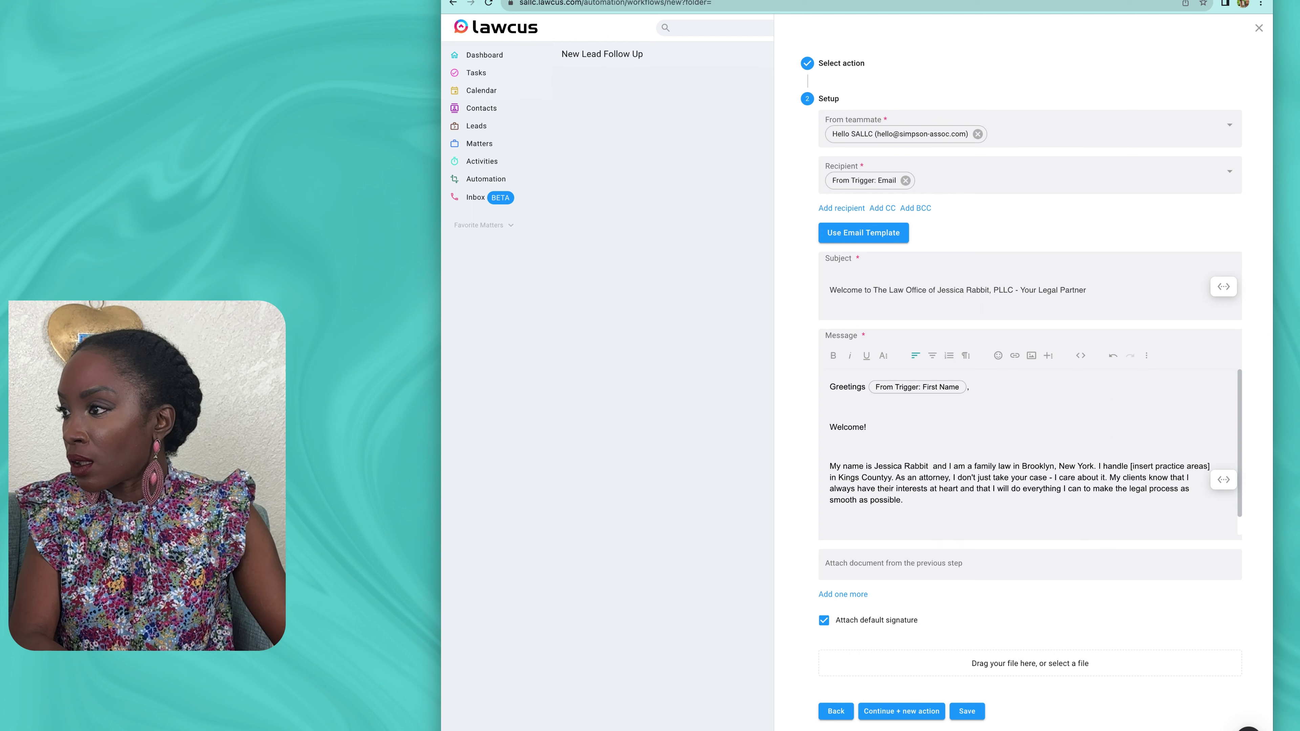
pyautogui.press('Delete')
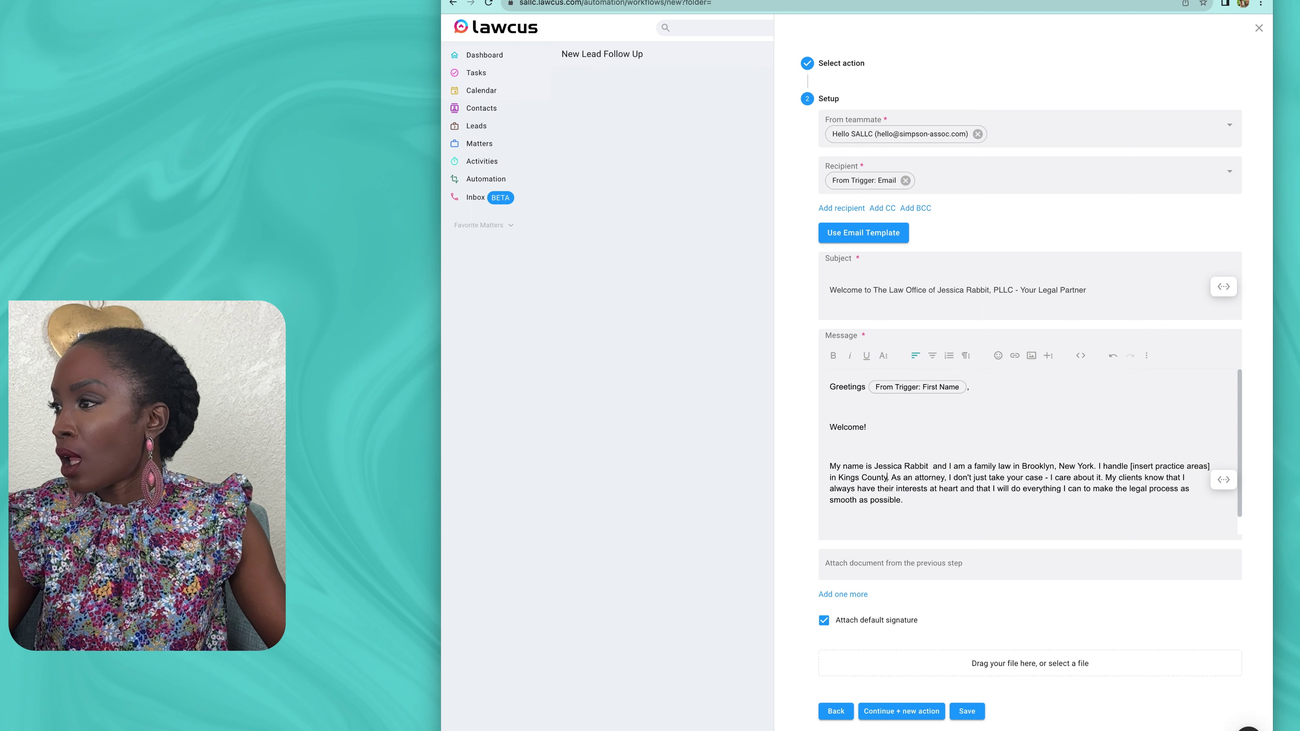
# Step: Replace [list specialties] with 'divorce, domestic violence dispute, paternity, adoptions, guardianships, and name changes'
pyautogui.scroll(-2, 1034, 451)
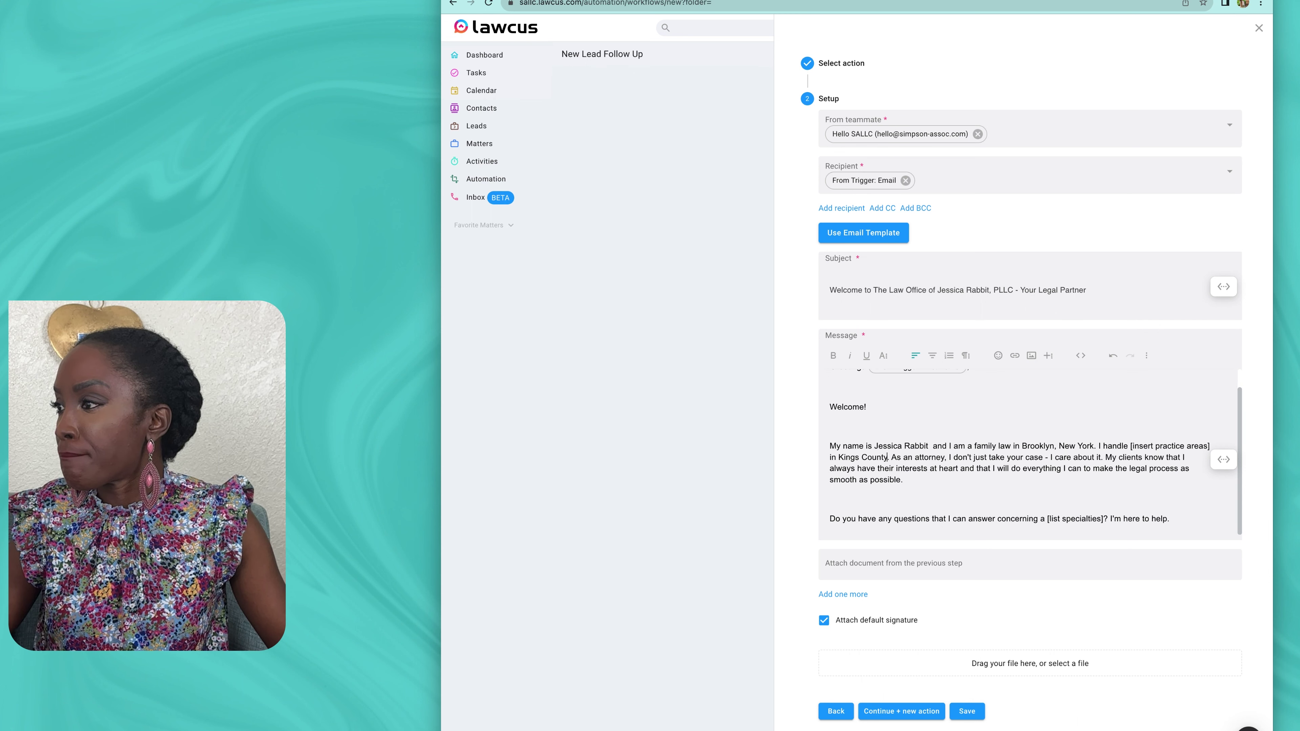
pyautogui.click(1047, 518)
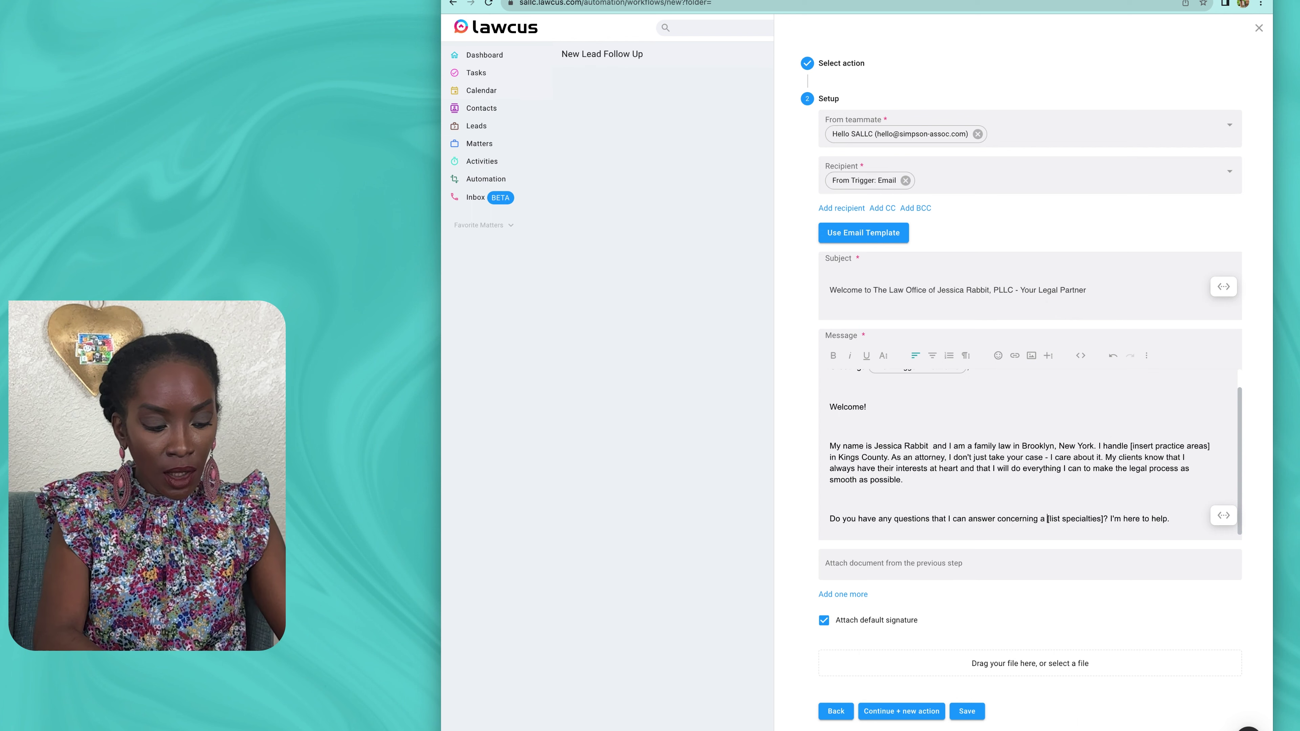
pyautogui.write('divroce')
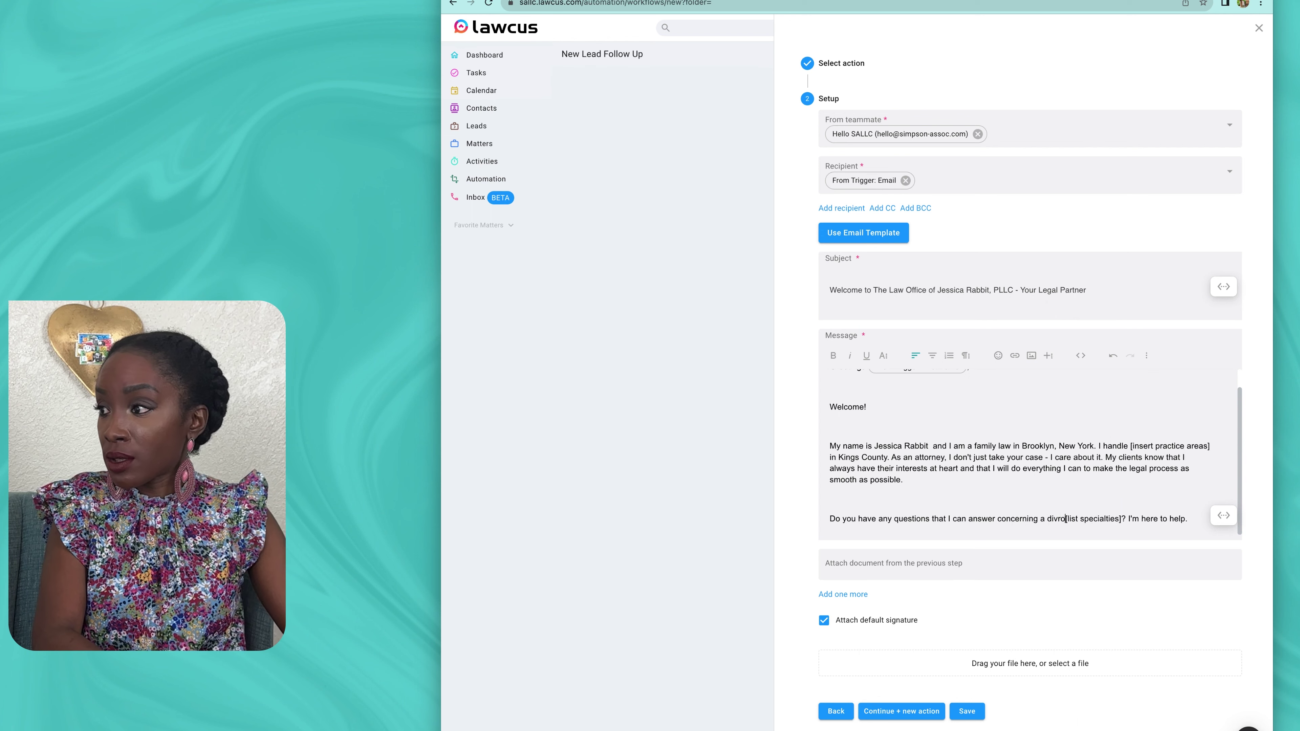
pyautogui.press('BackSpace')
pyautogui.press('BackSpace')
pyautogui.press('BackSpace')
pyautogui.press('BackSpace')
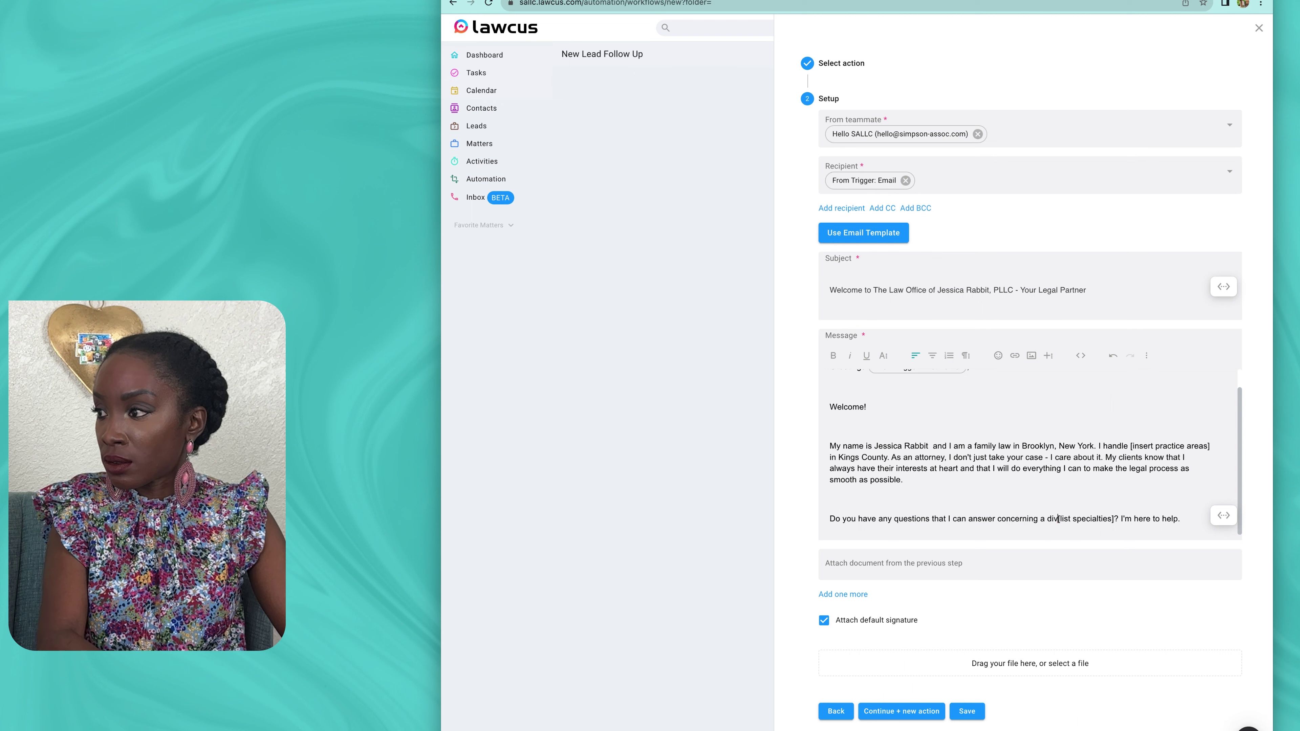
pyautogui.write('orce, ')
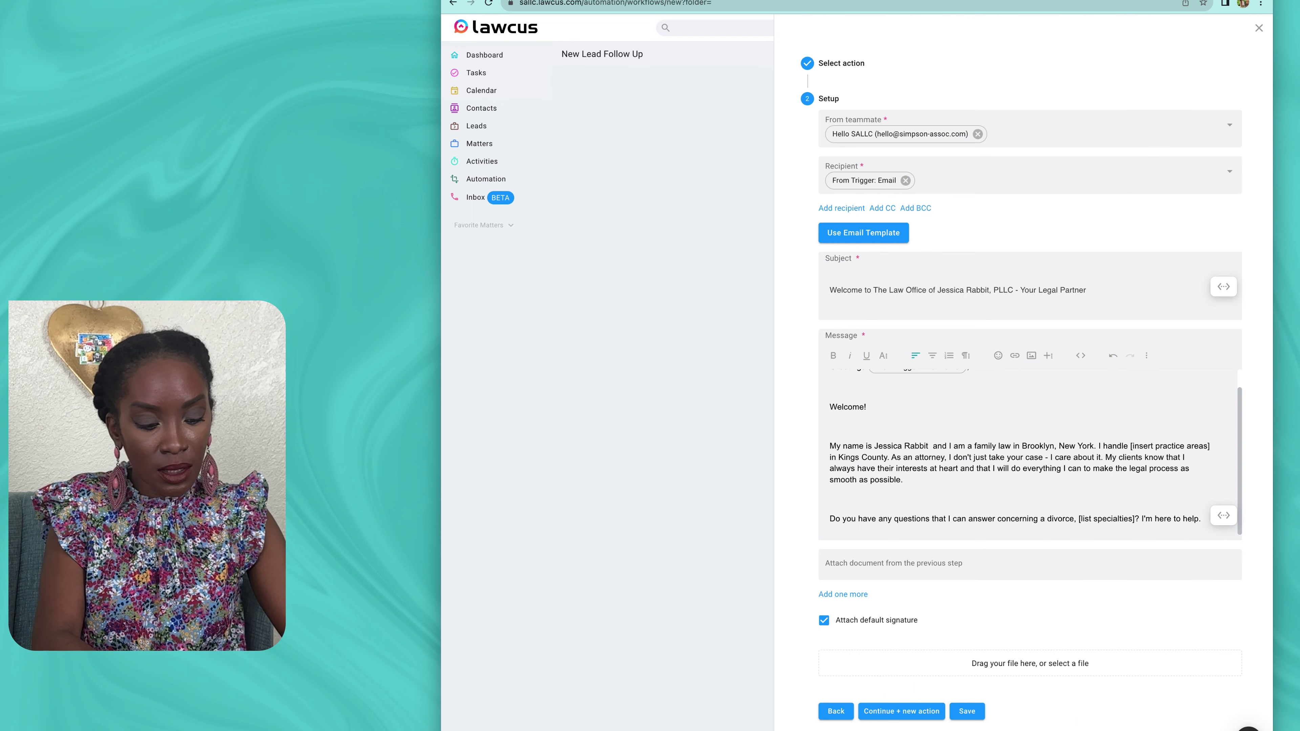
pyautogui.write('domesti')
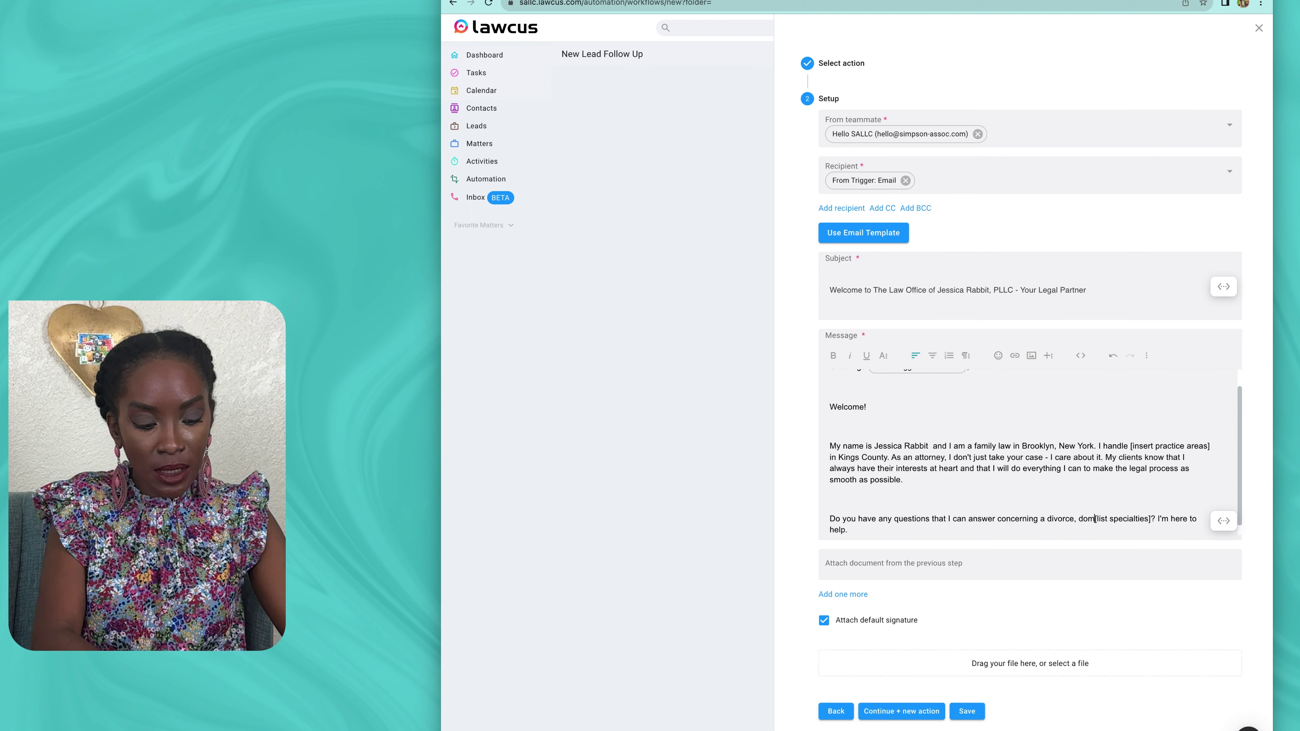
pyautogui.write('c violence ')
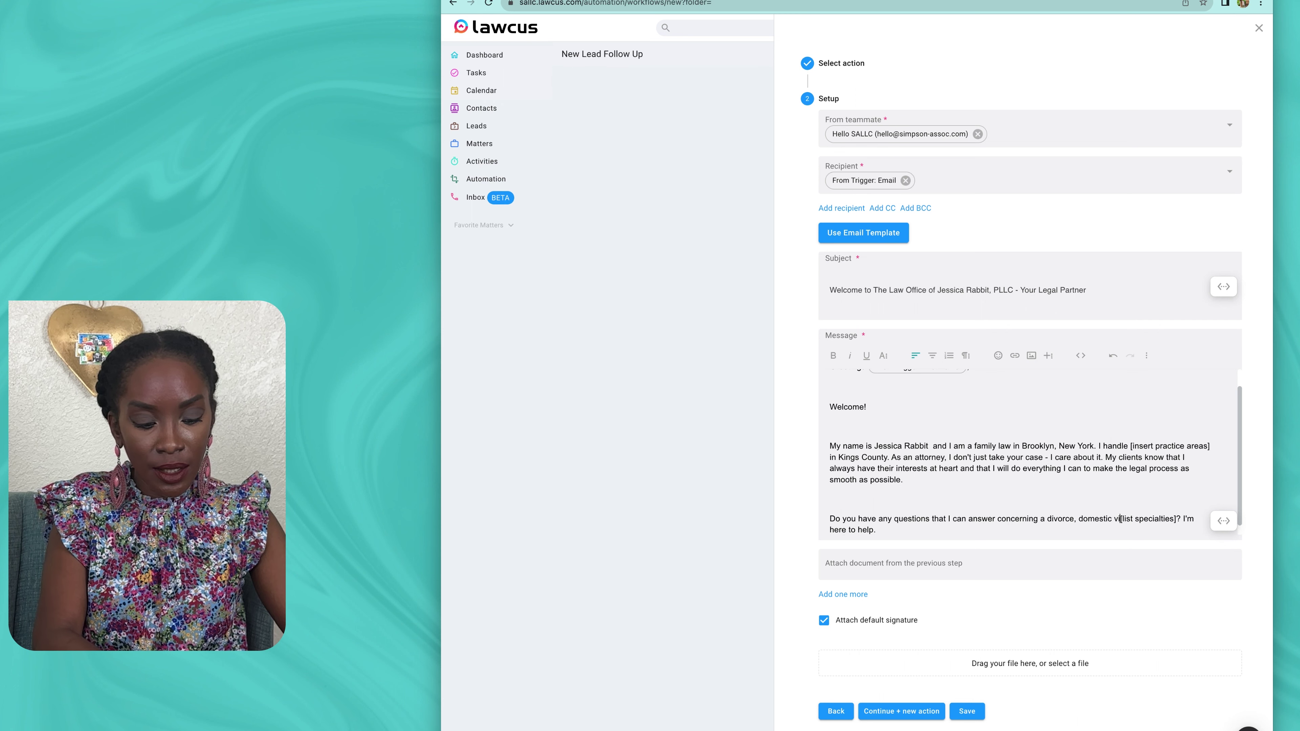
pyautogui.write('dispute, ')
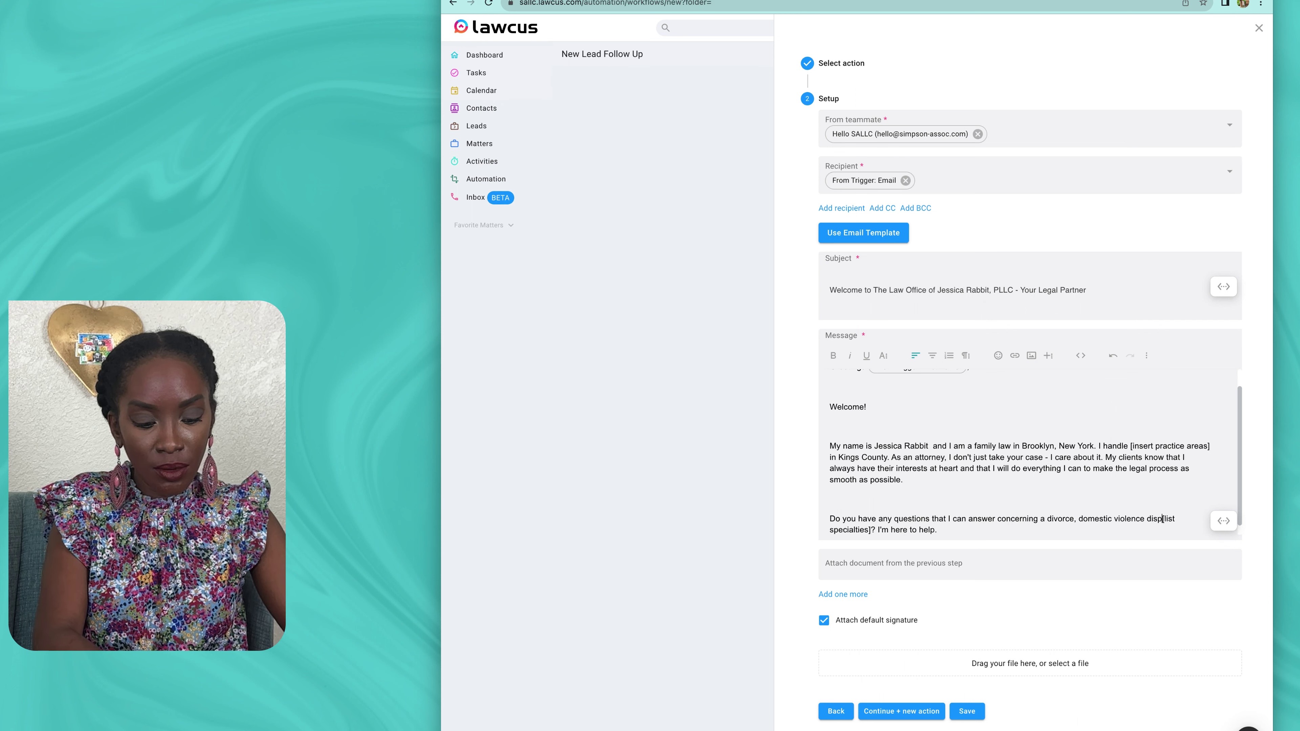
pyautogui.write('paternity')
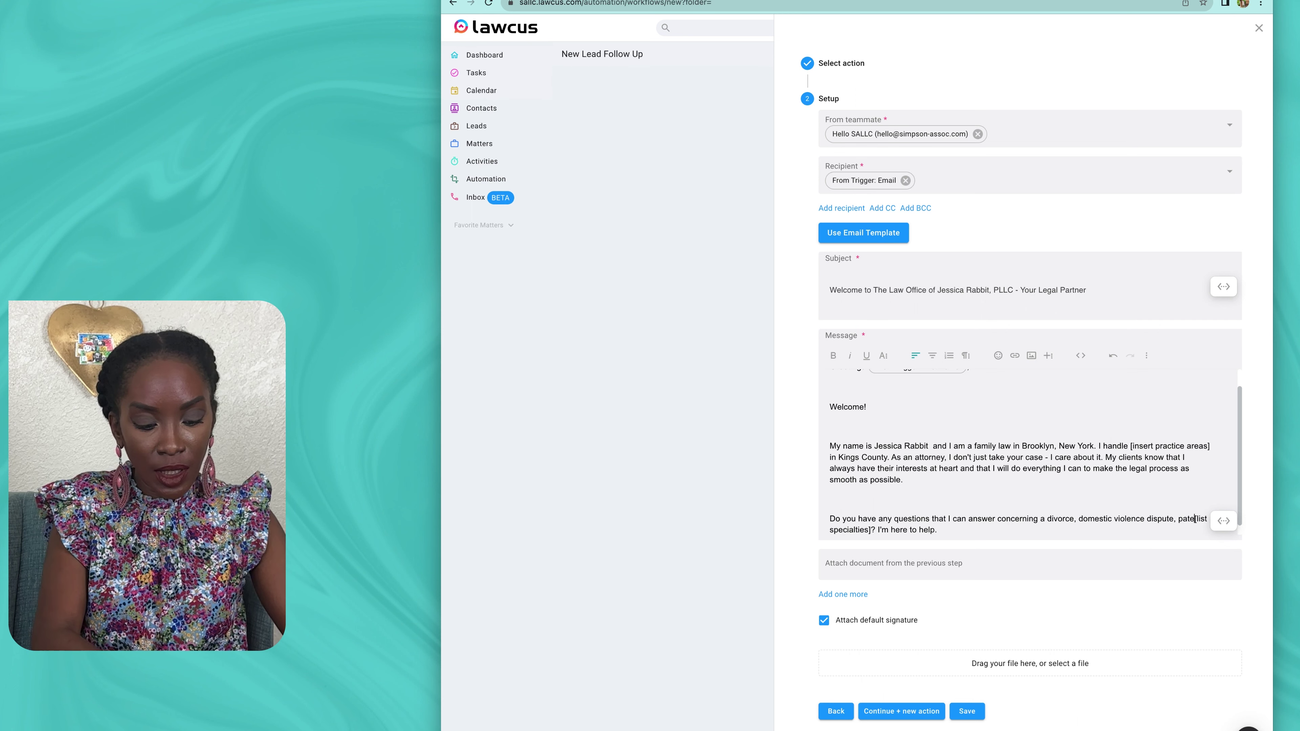
pyautogui.write(', adoptions')
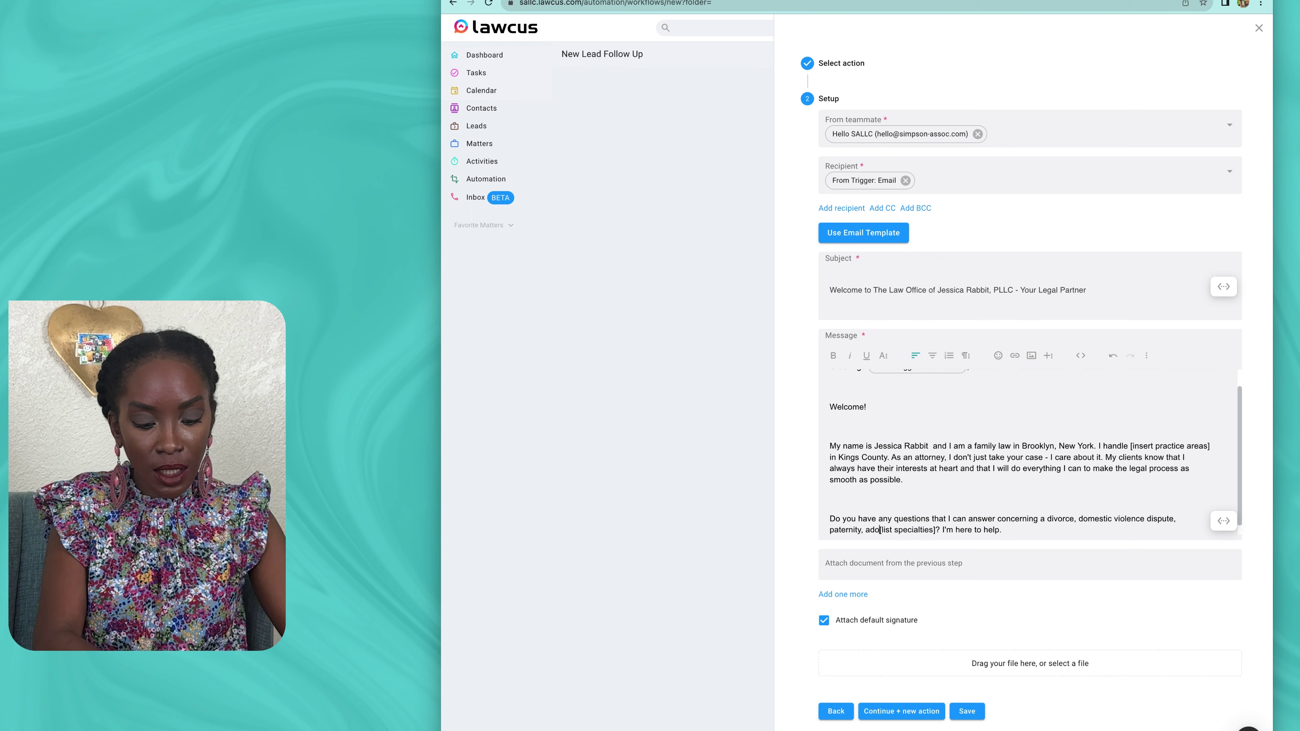
pyautogui.write(', guarian')
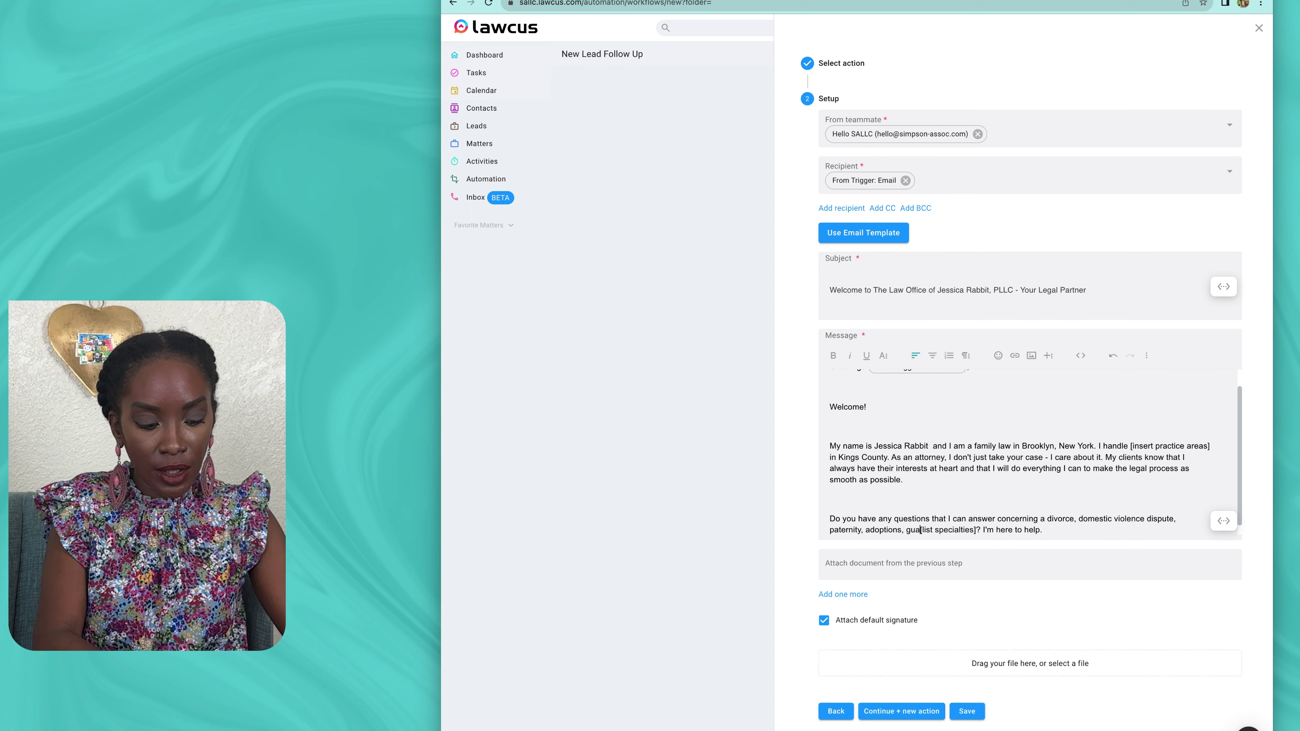
pyautogui.write('ship')
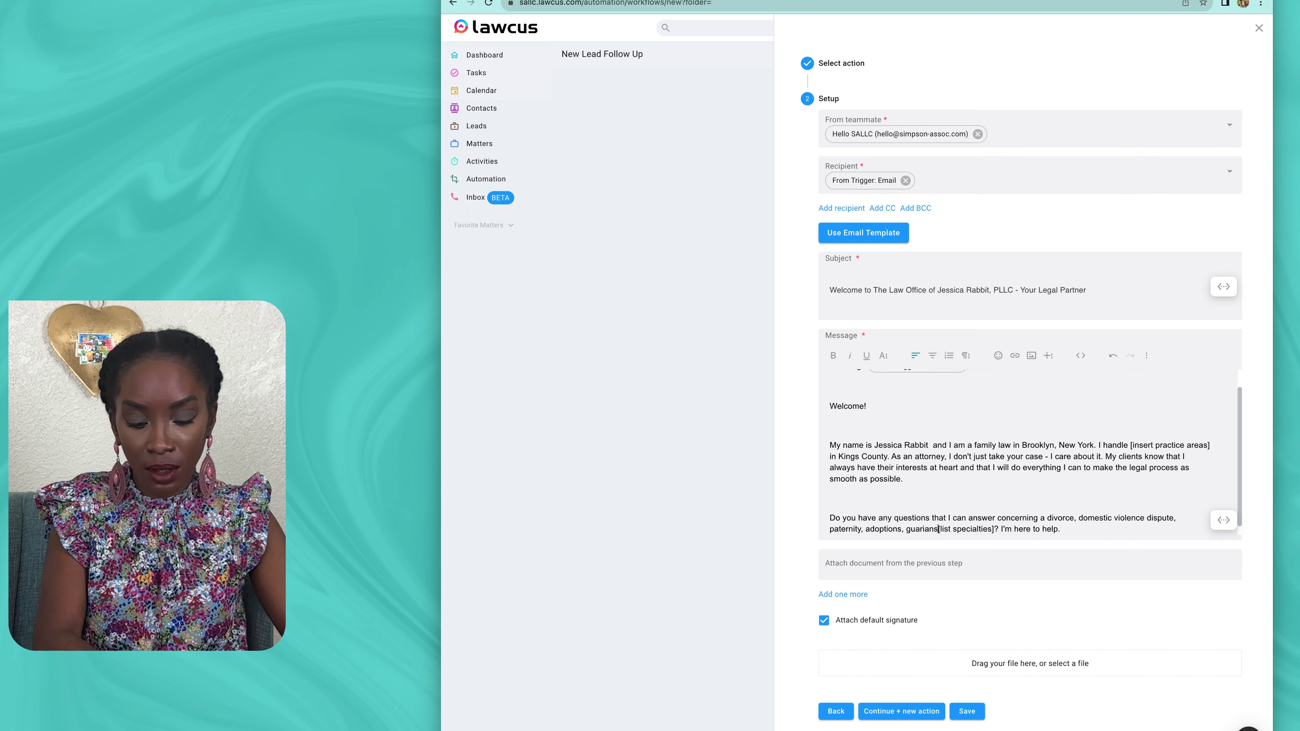
pyautogui.write('s')
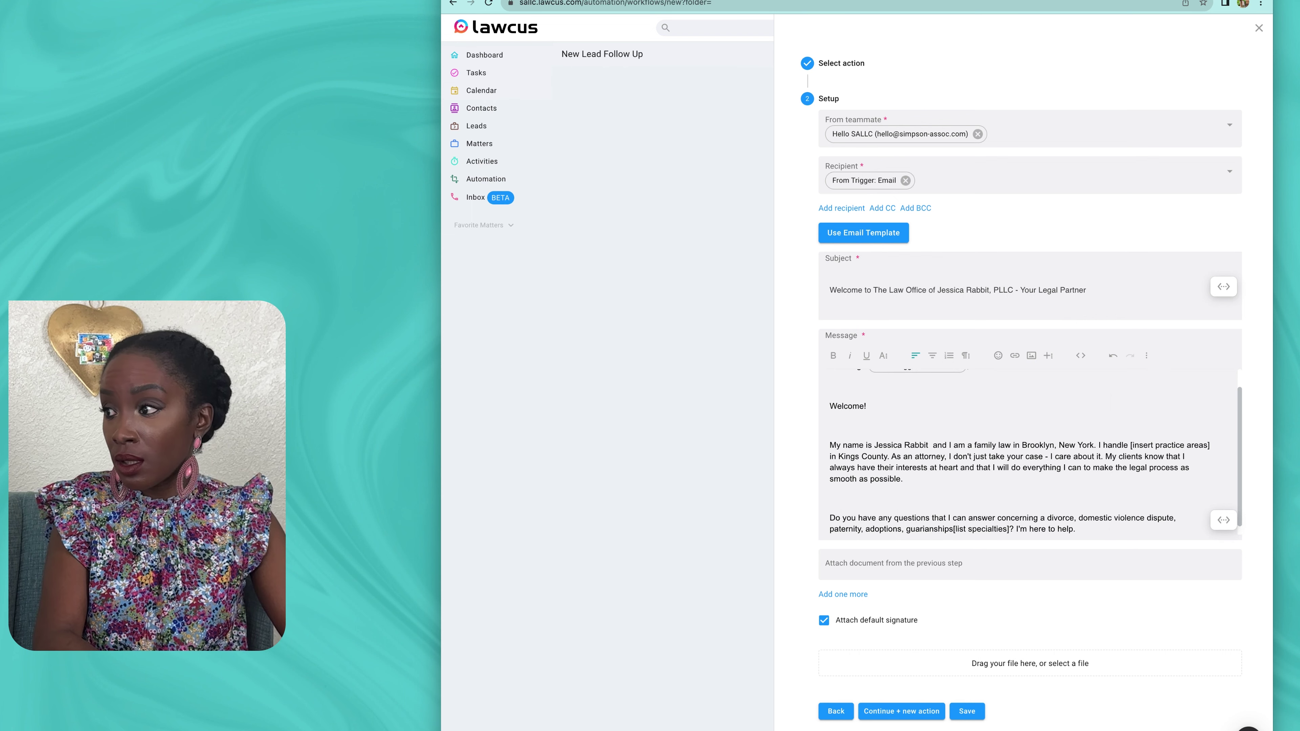
pyautogui.write(',')
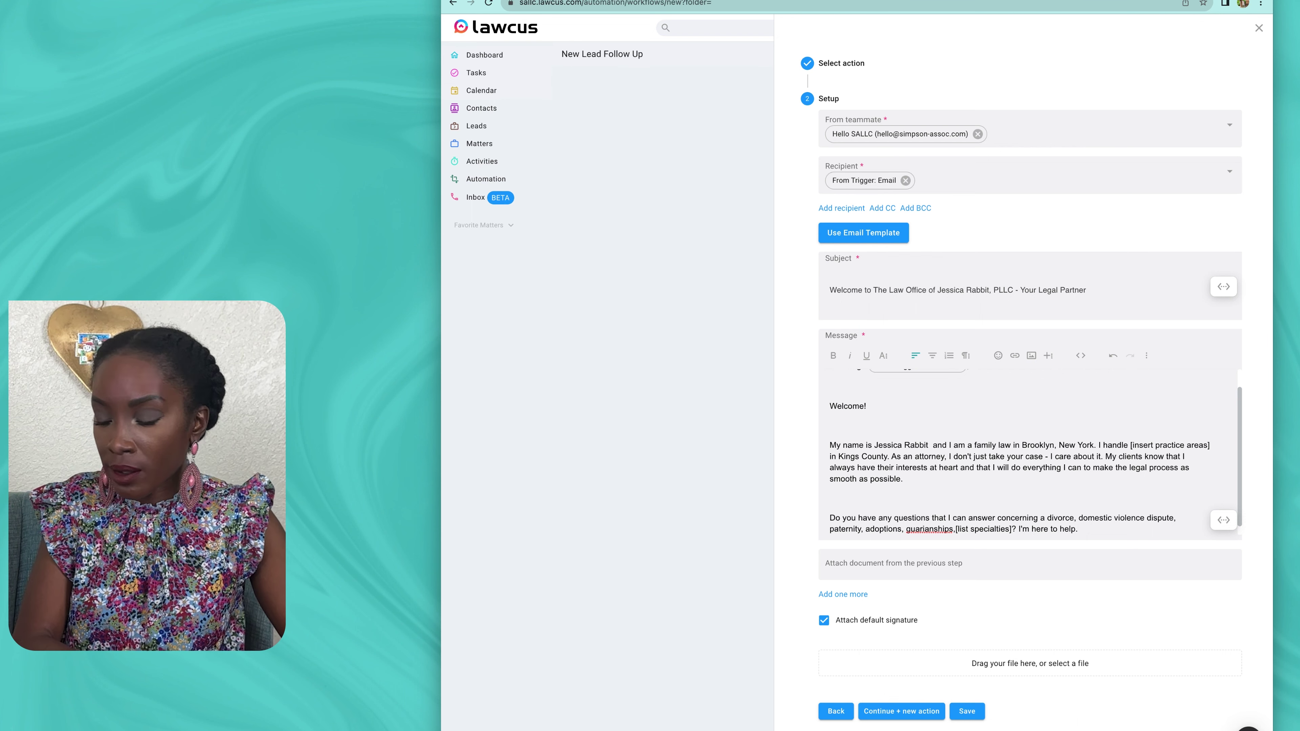
pyautogui.write('dianships,')
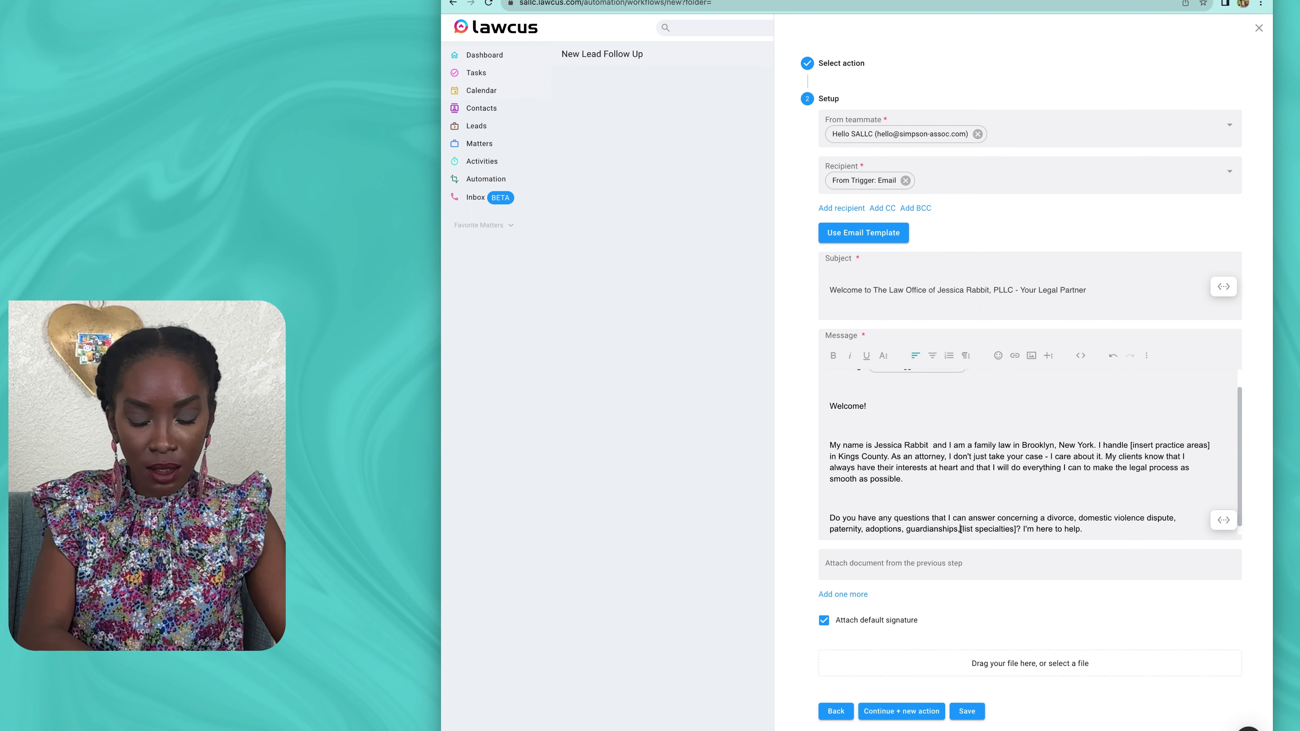
pyautogui.write(' and name')
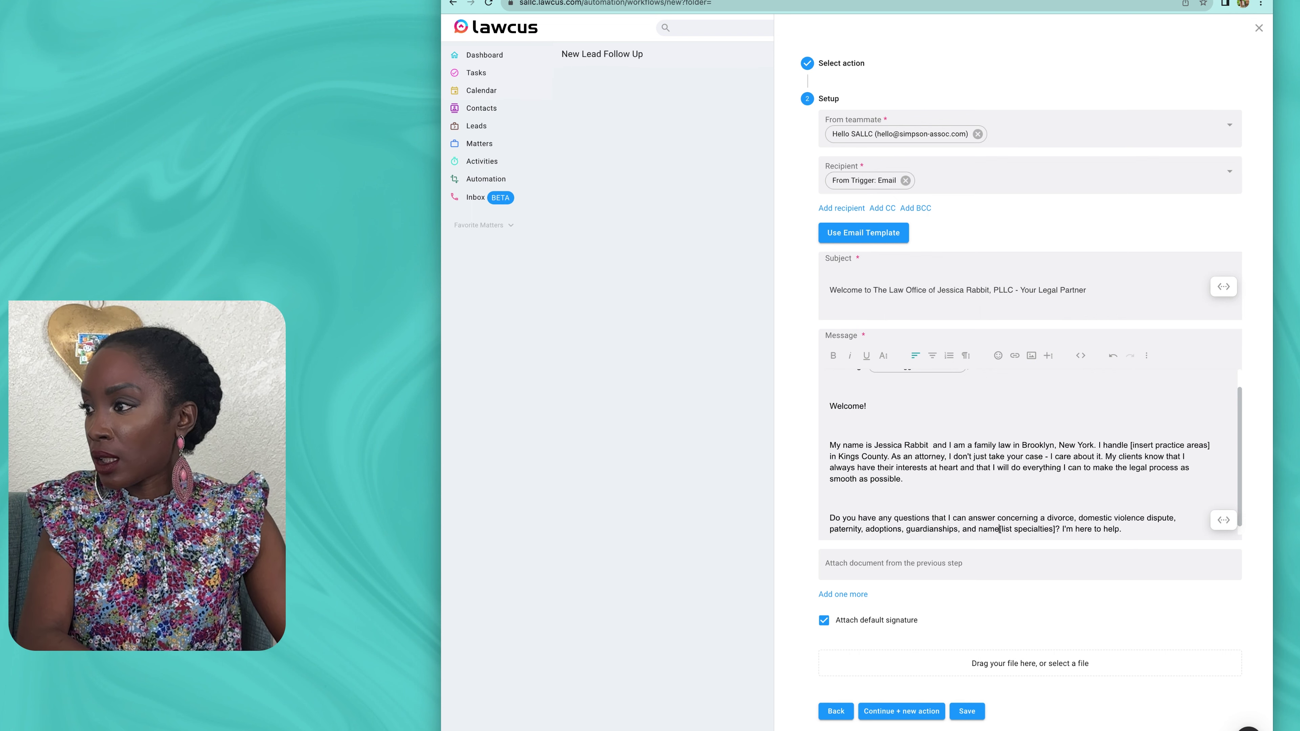
pyautogui.write(' changes')
pyautogui.press('Delete')
pyautogui.press('Delete')
pyautogui.press('Delete')
pyautogui.press('Delete')
pyautogui.press('Delete')
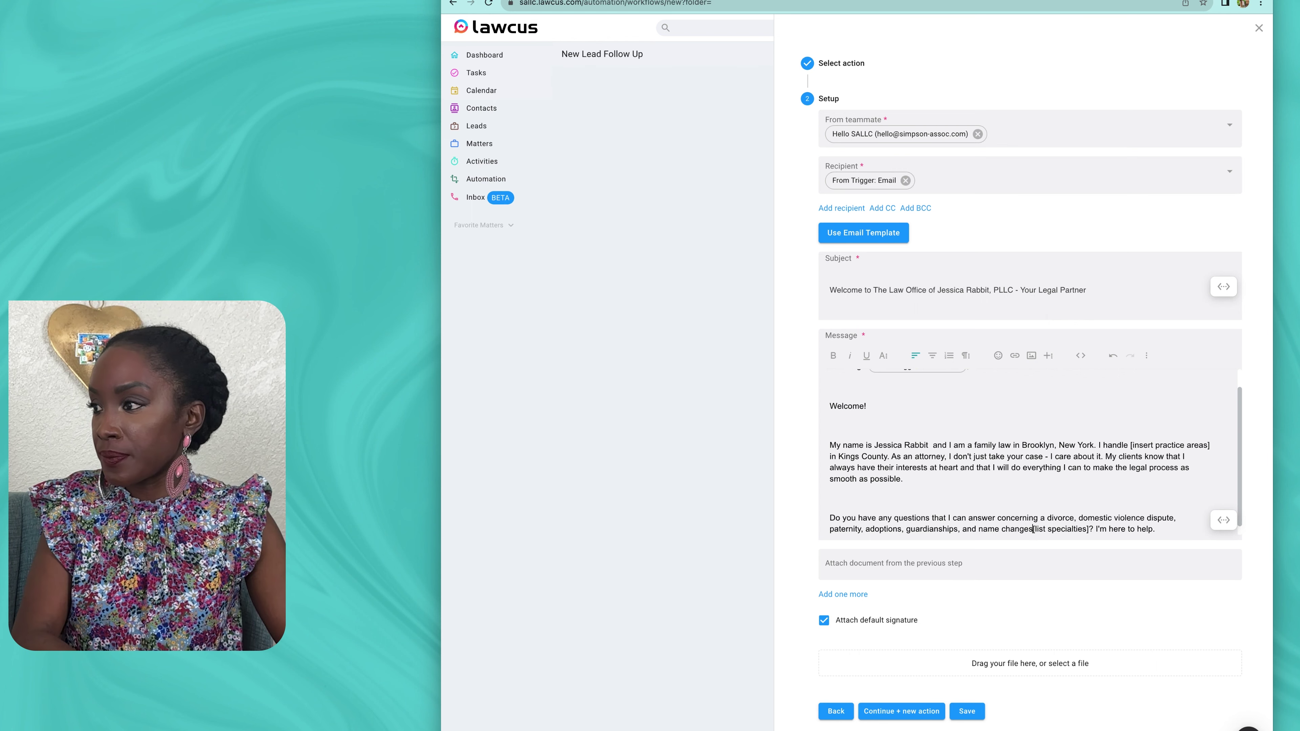
pyautogui.press('Delete')
pyautogui.press('Delete')
pyautogui.press('Delete')
pyautogui.press('Delete')
pyautogui.press('Delete')
pyautogui.press('Delete')
pyautogui.press('Delete')
pyautogui.press('Delete')
pyautogui.press('Delete')
pyautogui.press('Delete')
pyautogui.press('Delete')
pyautogui.press('Delete')
pyautogui.press('Delete')
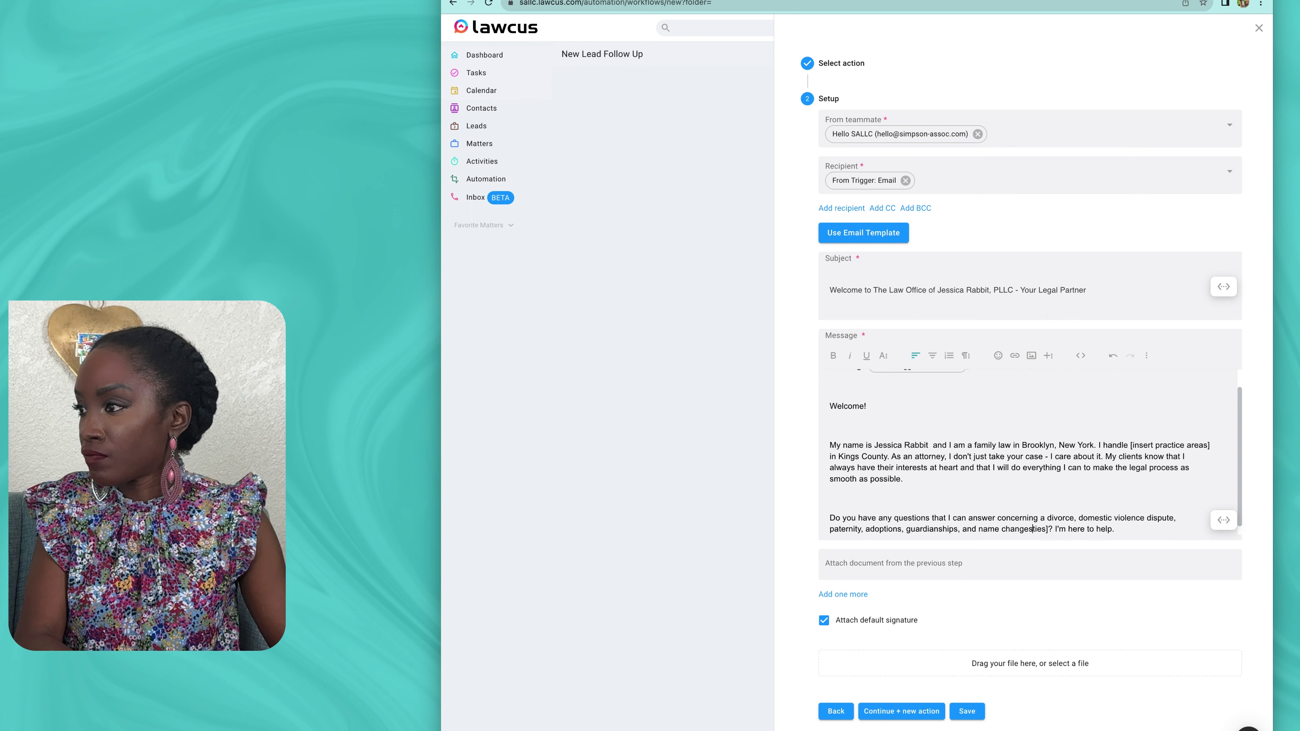
pyautogui.press('Delete')
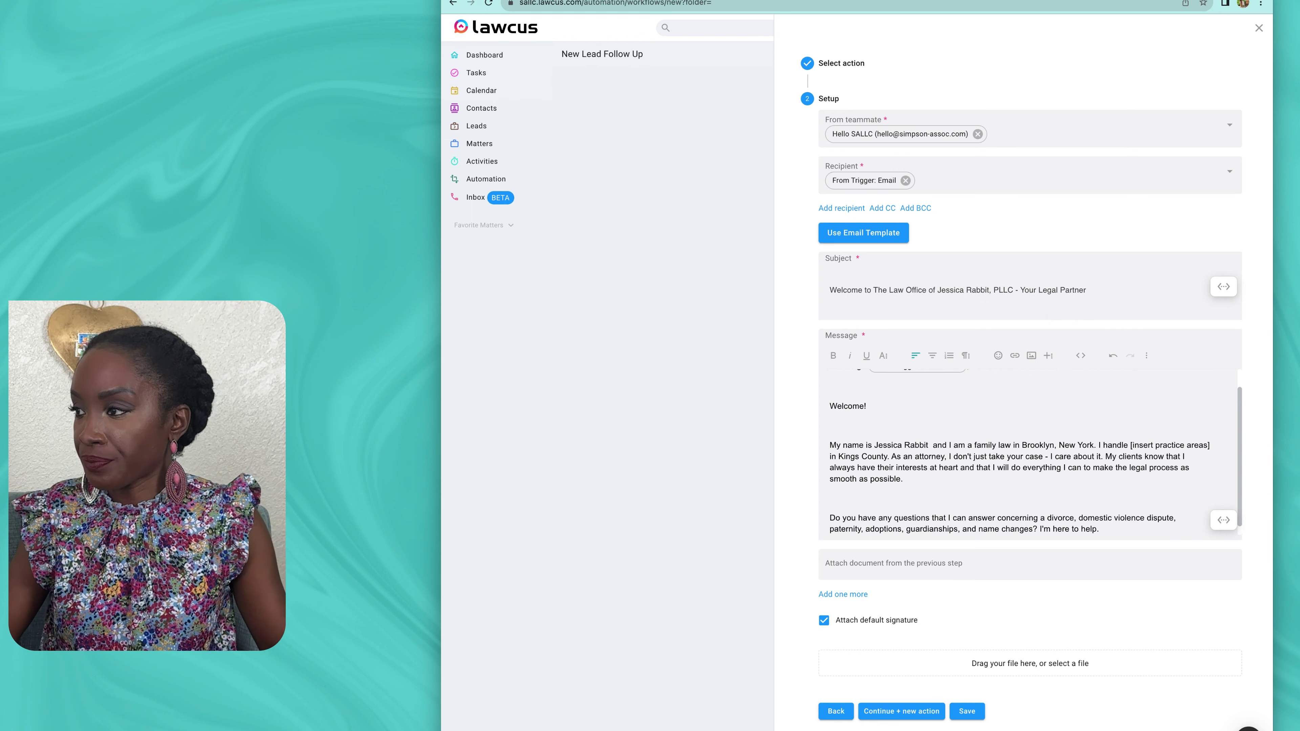
# Step: Paste copied content into the message editor and scroll back up through the email
pyautogui.scroll(1, 1029, 453)
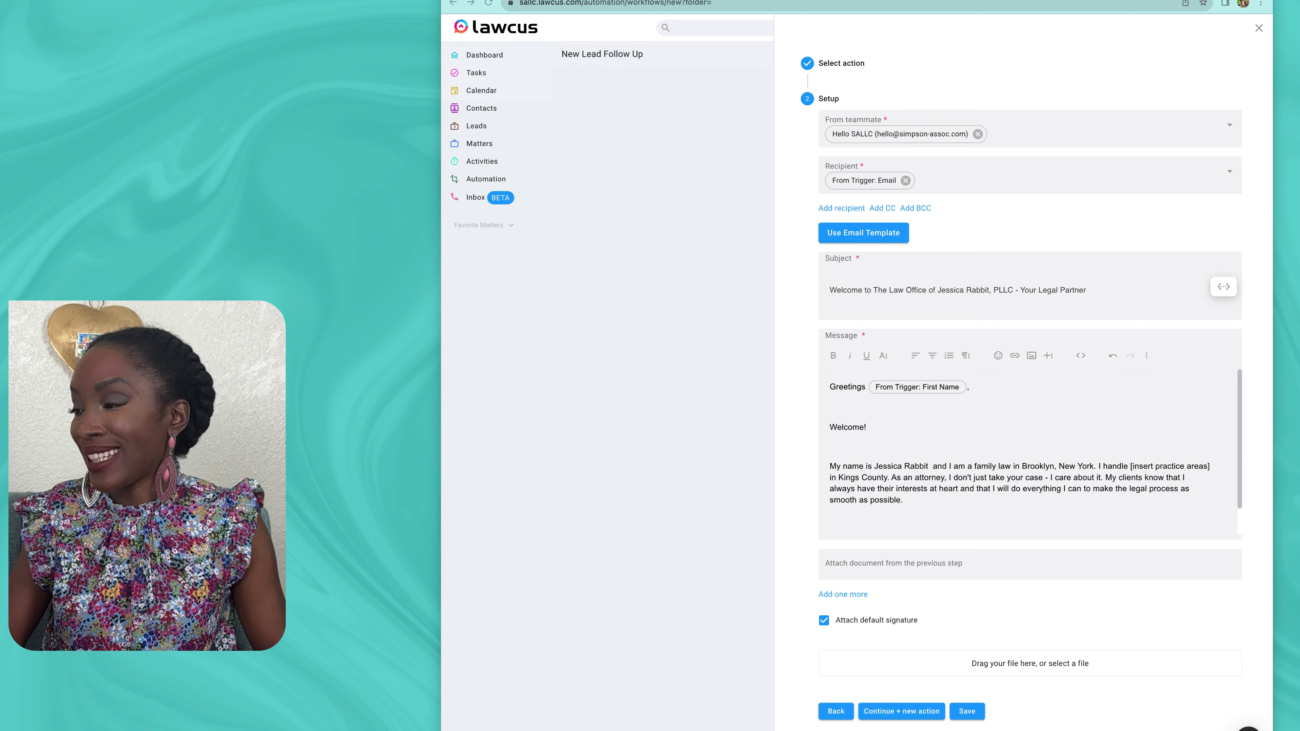
pyautogui.press('super+Tab')
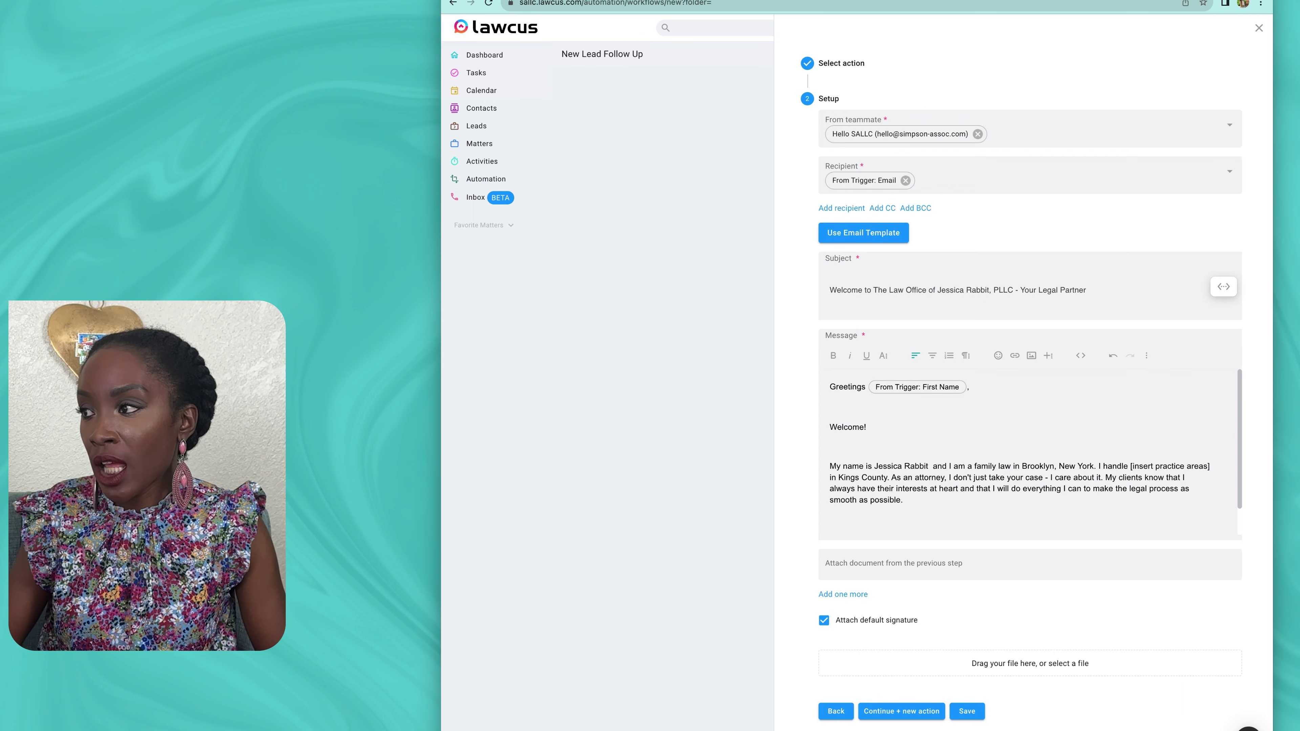
pyautogui.write("Do you have any questions that I can answer concerning a divorce, domestic violence dispute, paternity, adoptions, guardianships, and name changes? I'm here to help.")
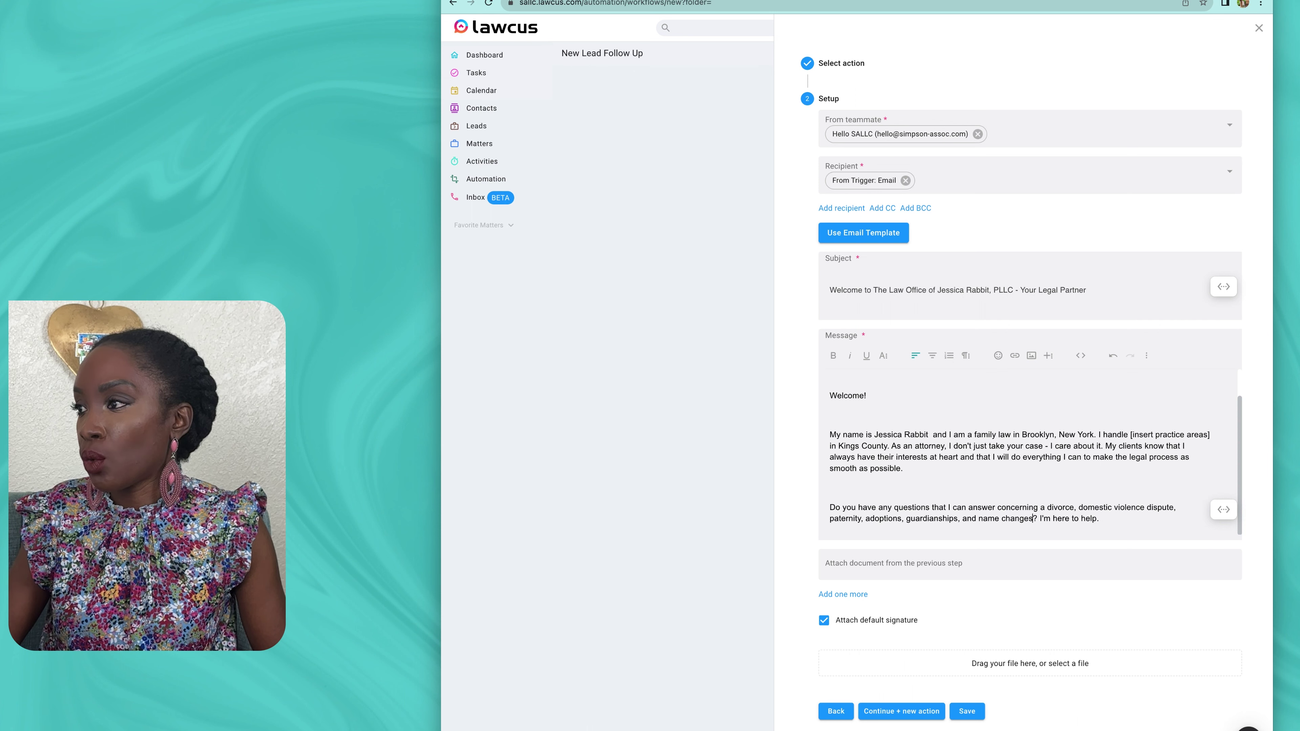
pyautogui.scroll(1, 1028, 454)
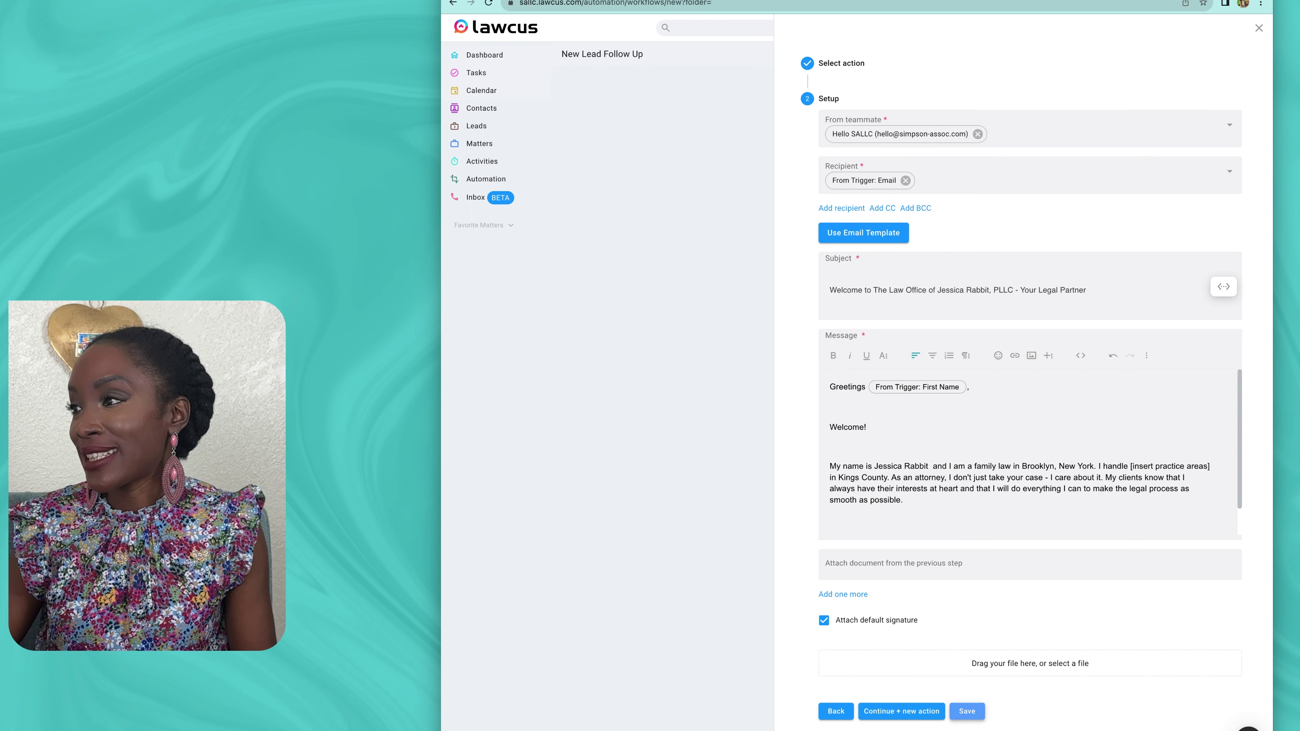
# Step: Save the welcome email step, then start inserting a step between the trigger and the email
pyautogui.click(967, 712)
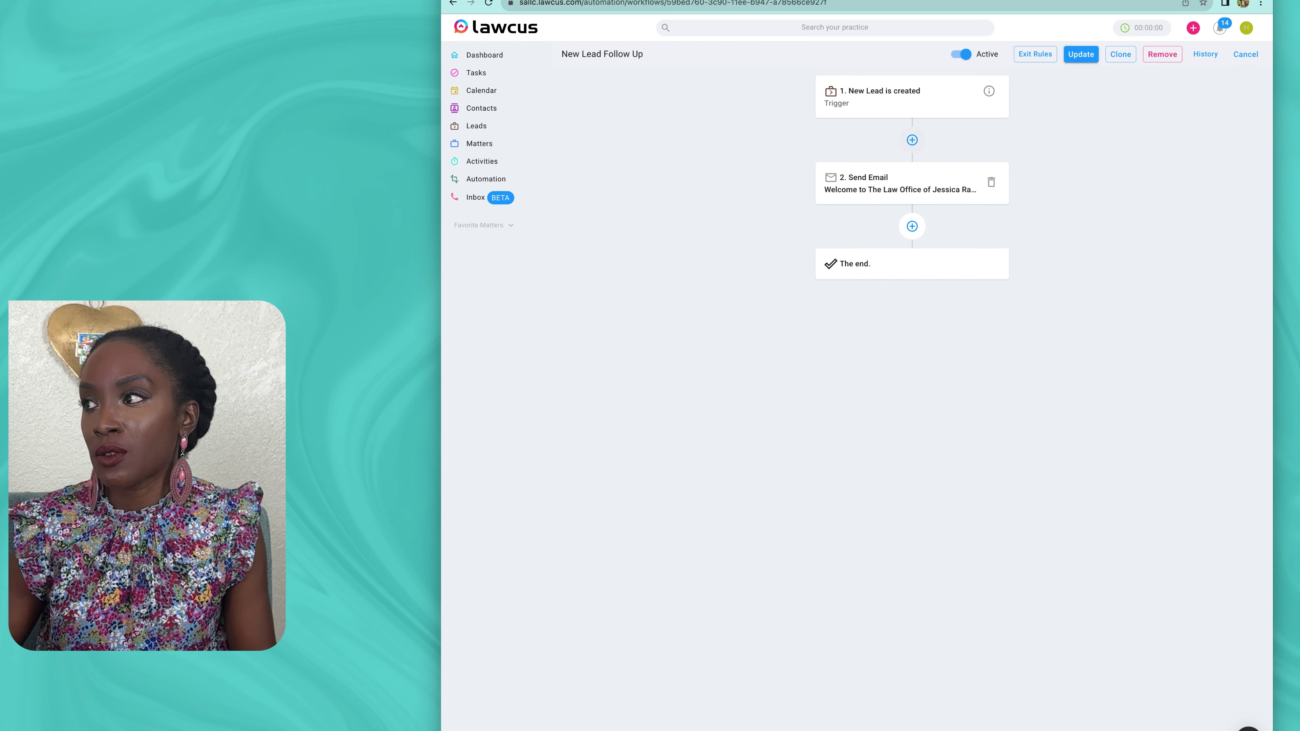
pyautogui.click(912, 140)
# Step: Add a Search Matter step matching the lead's Lead Id OR Name from the trigger
pyautogui.write('sea')
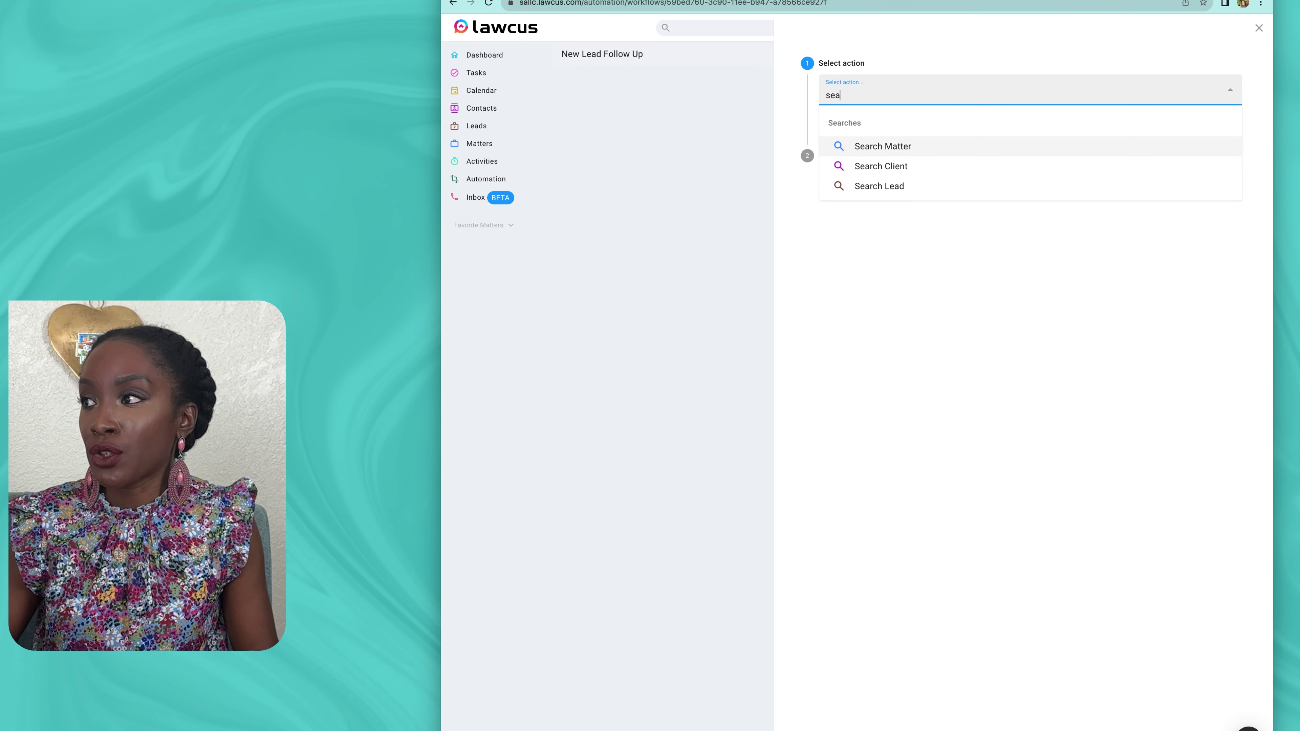
pyautogui.press('Return')
pyautogui.press('Return')
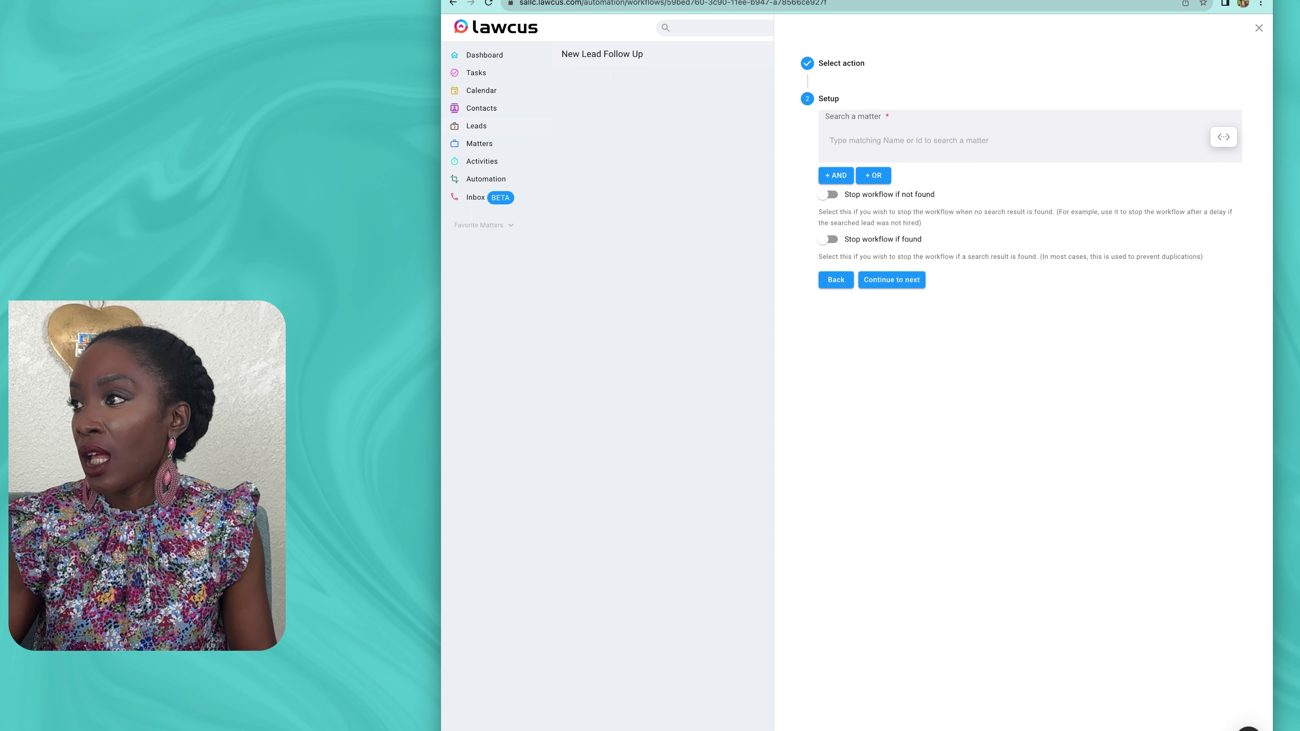
pyautogui.click(1222, 137)
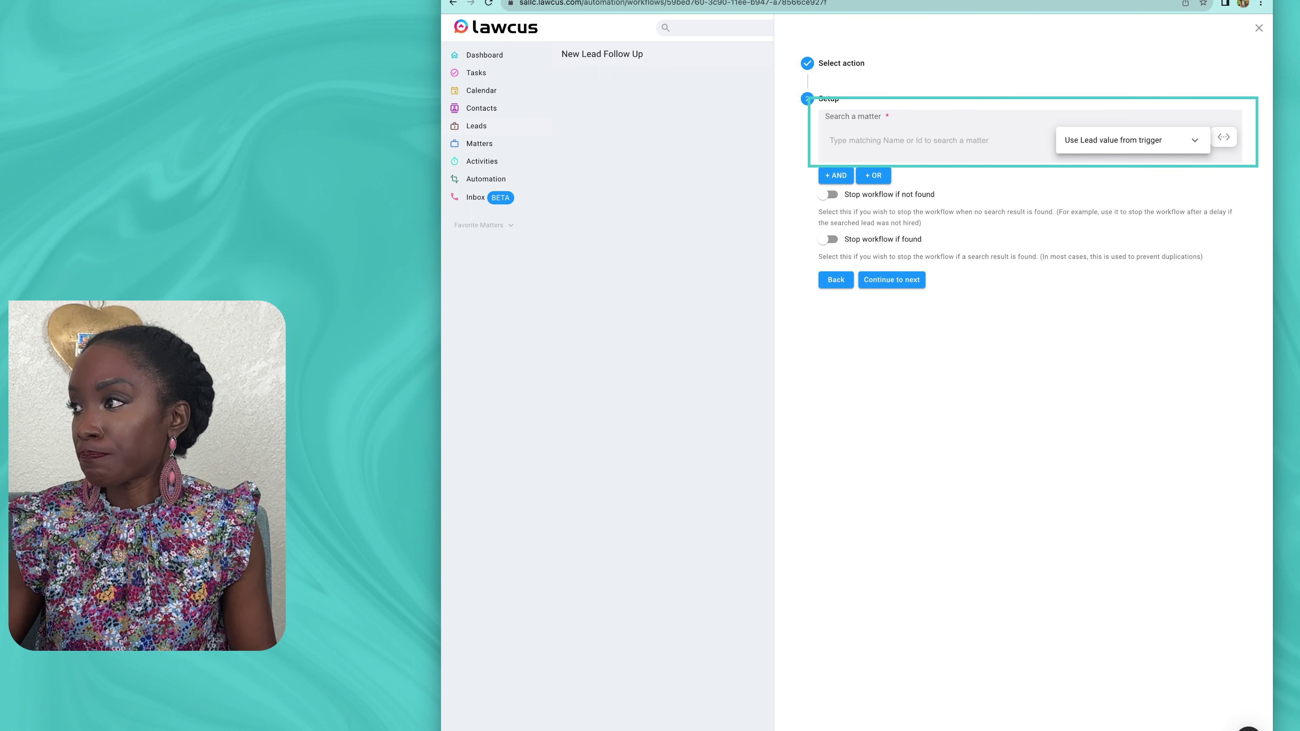
pyautogui.click(1132, 141)
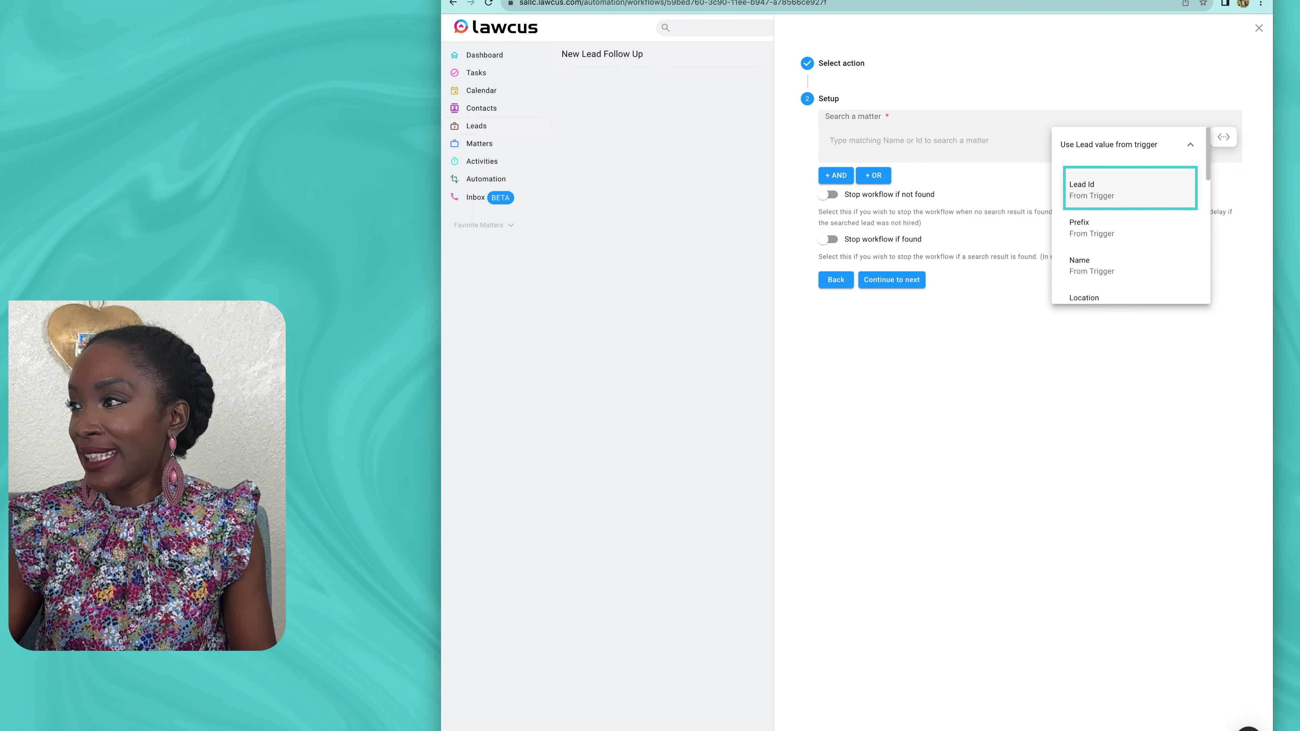
pyautogui.click(1104, 186)
pyautogui.click(873, 193)
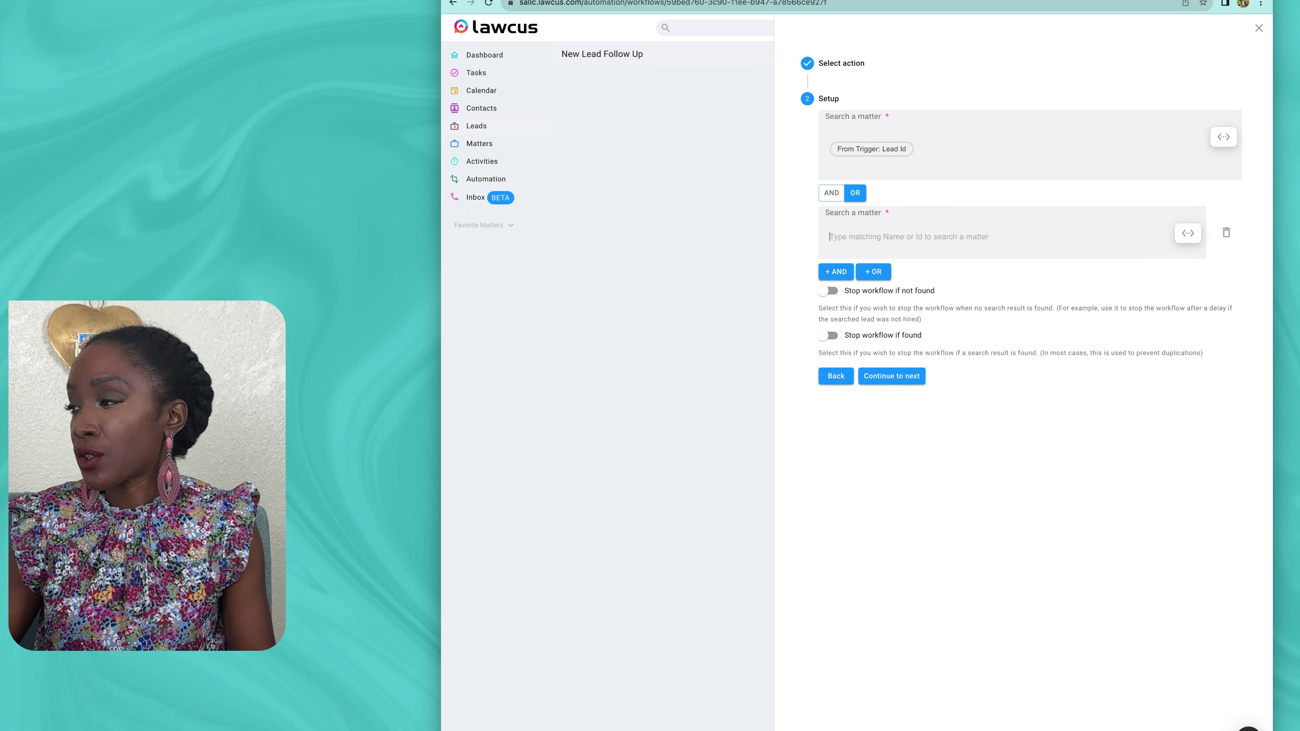
pyautogui.click(1098, 237)
pyautogui.scroll(-2, 1093, 341)
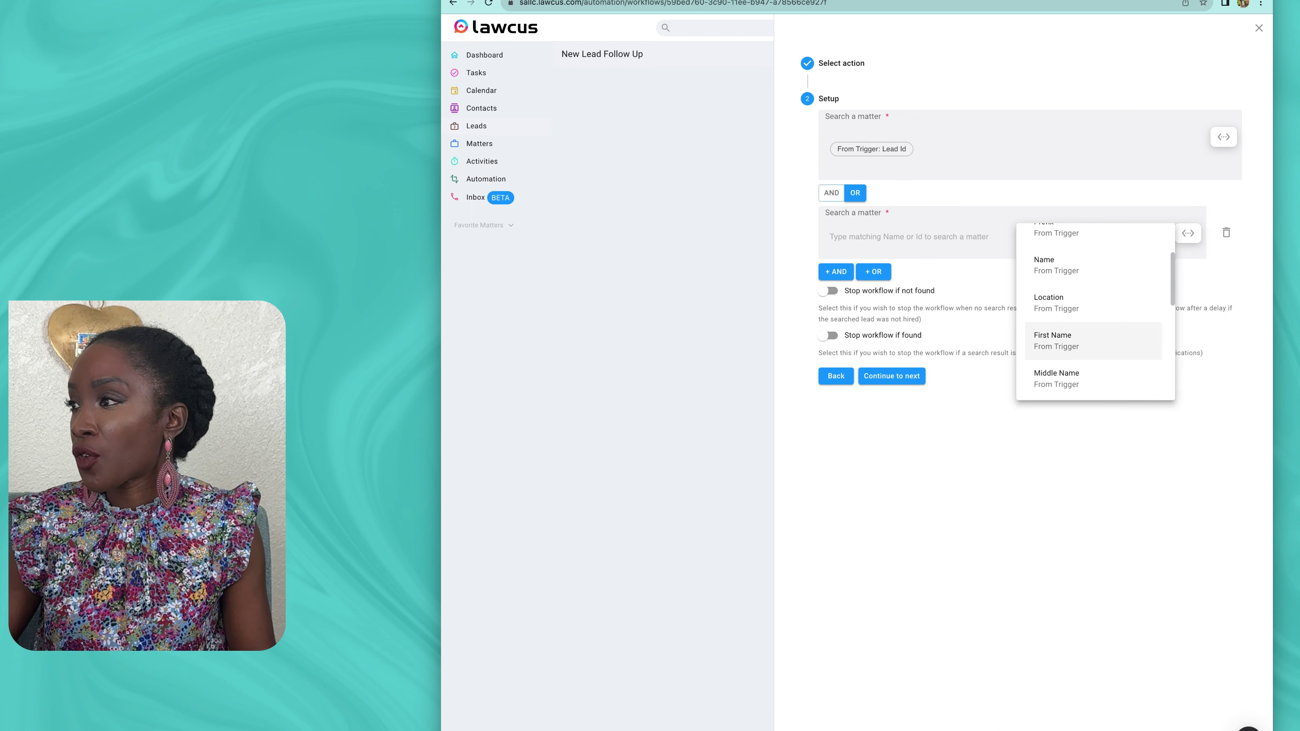
pyautogui.click(1056, 264)
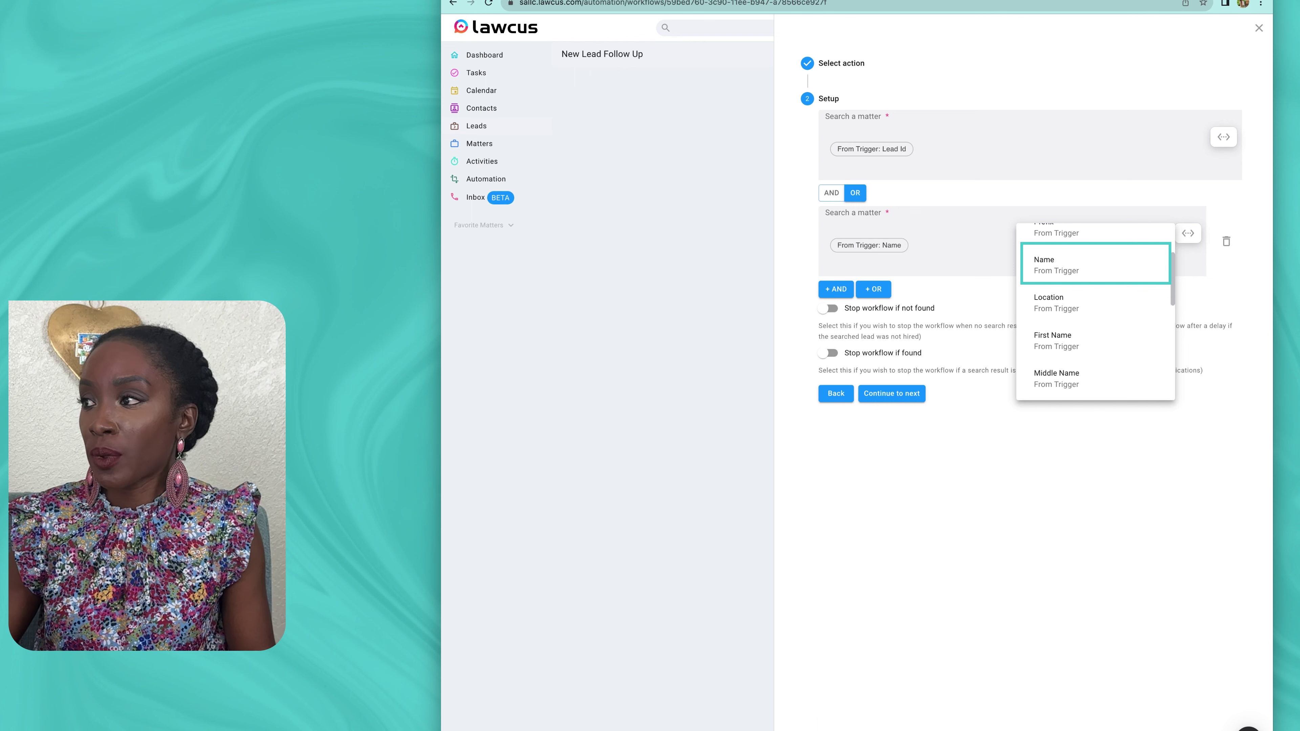
pyautogui.press('Escape')
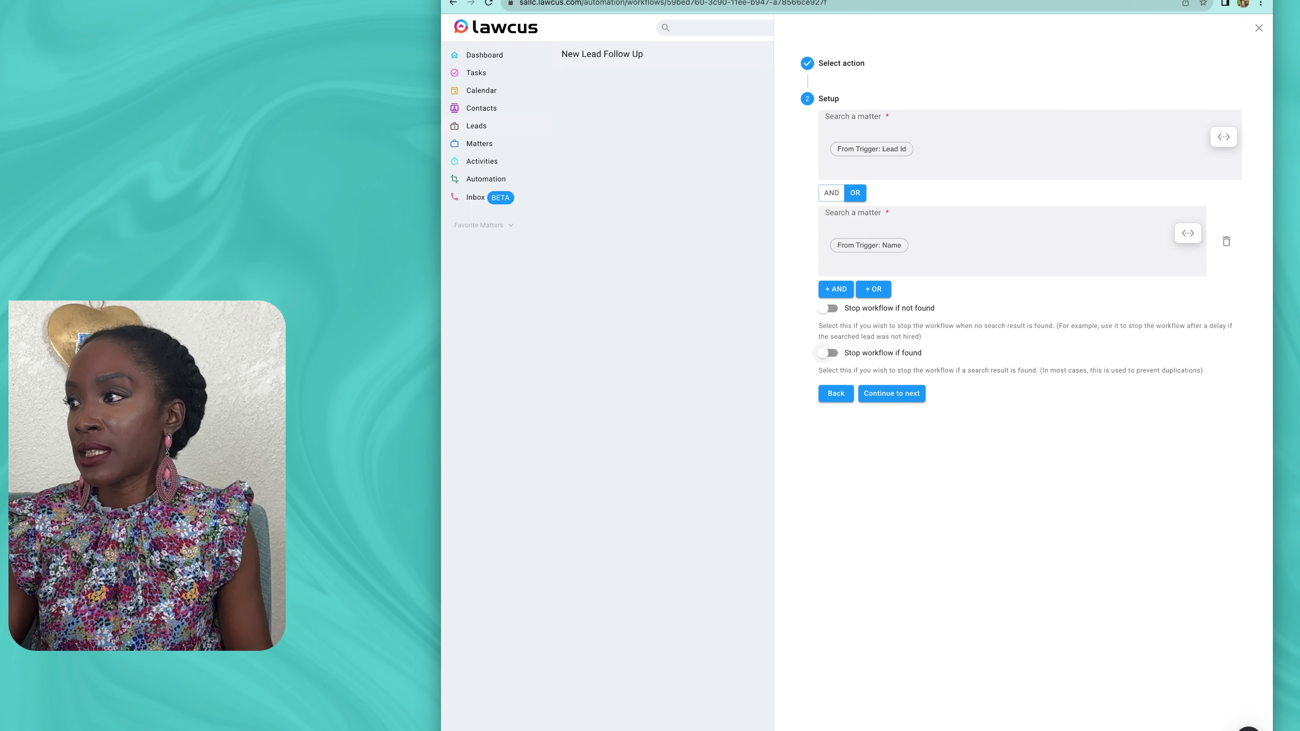
# Step: Make the search stop the workflow if a matter is found, save it, and add another step
pyautogui.click(827, 352)
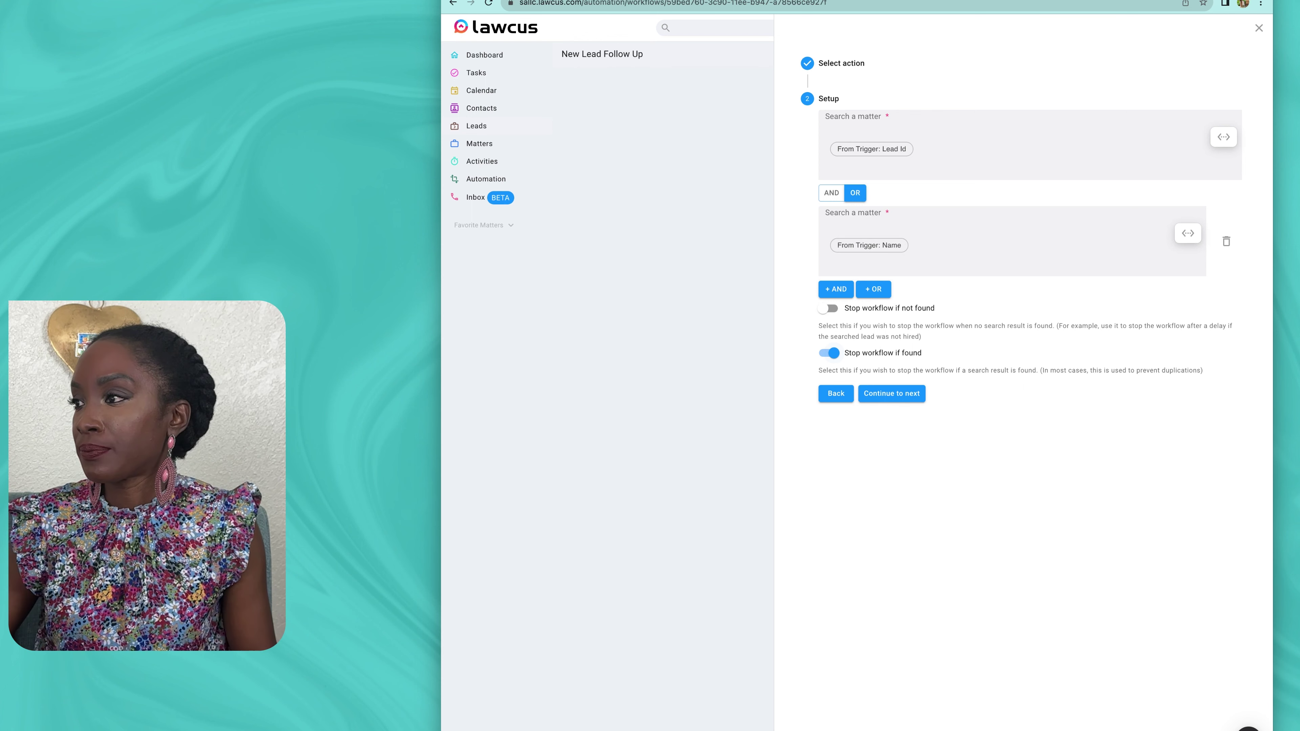
pyautogui.click(891, 393)
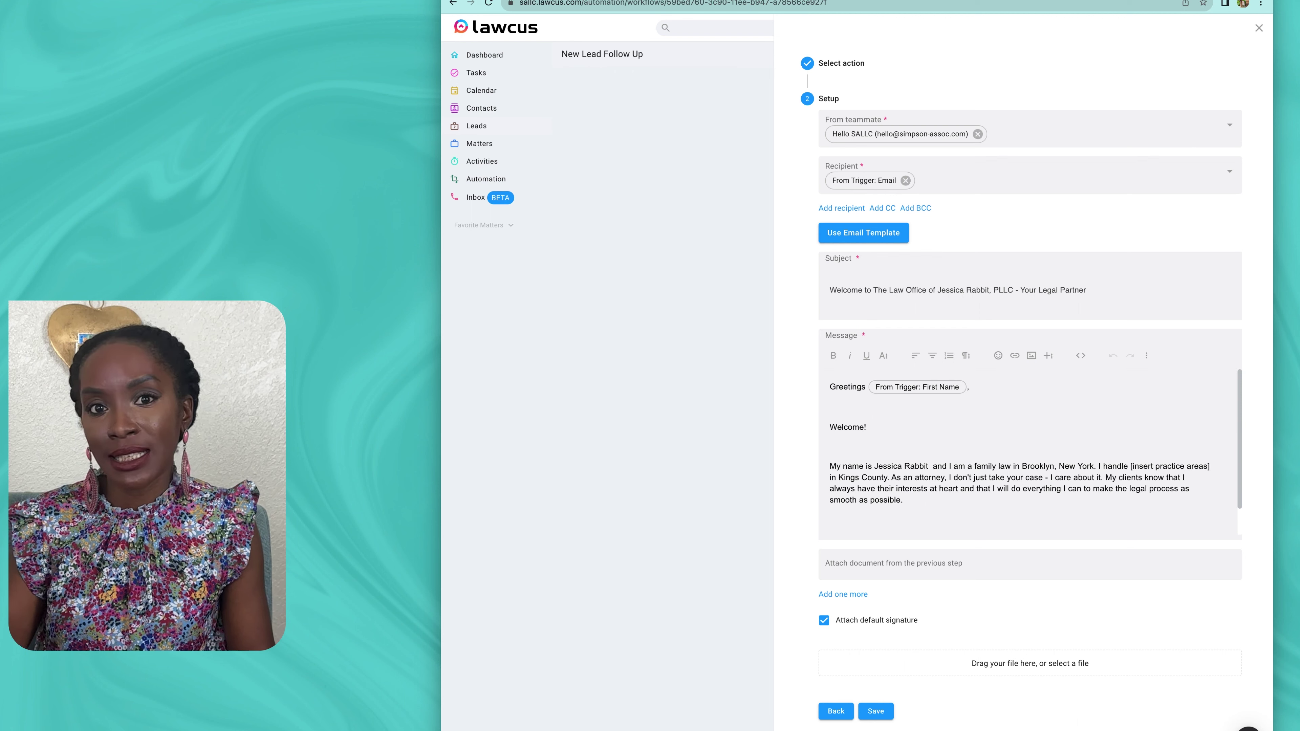
pyautogui.click(875, 711)
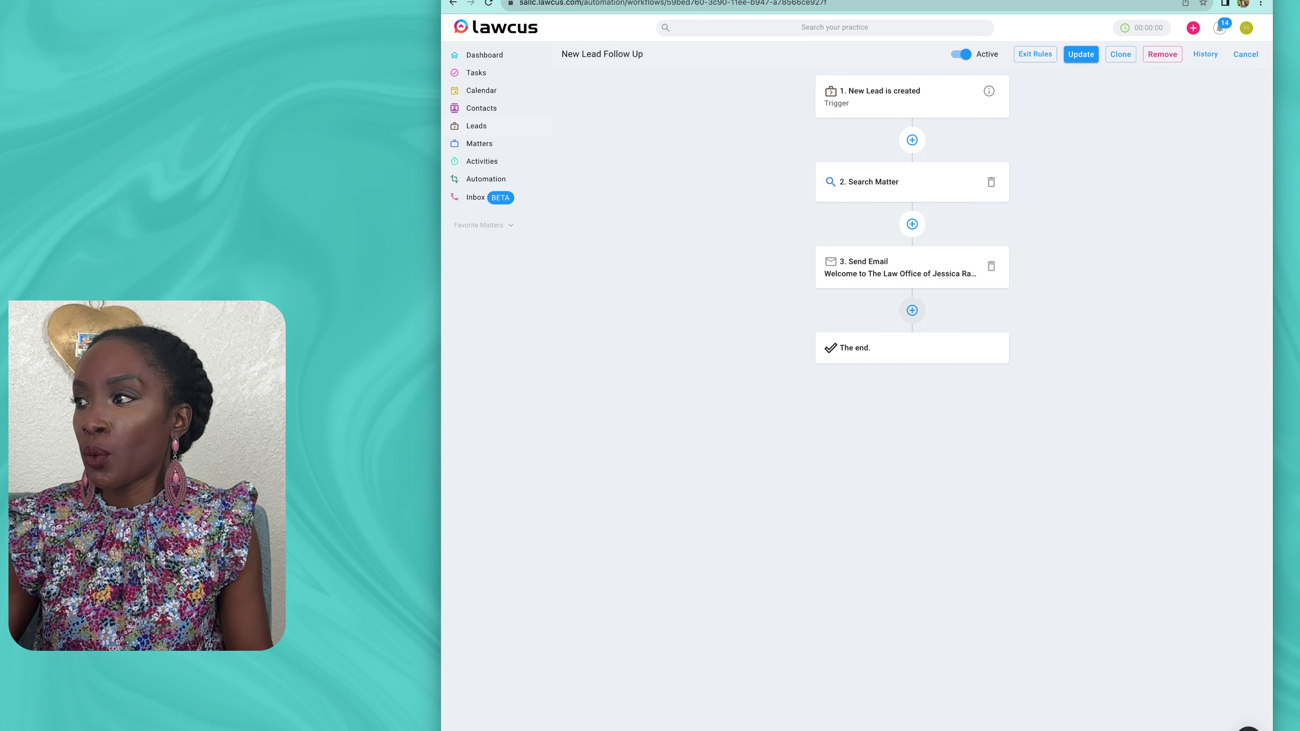
pyautogui.click(912, 310)
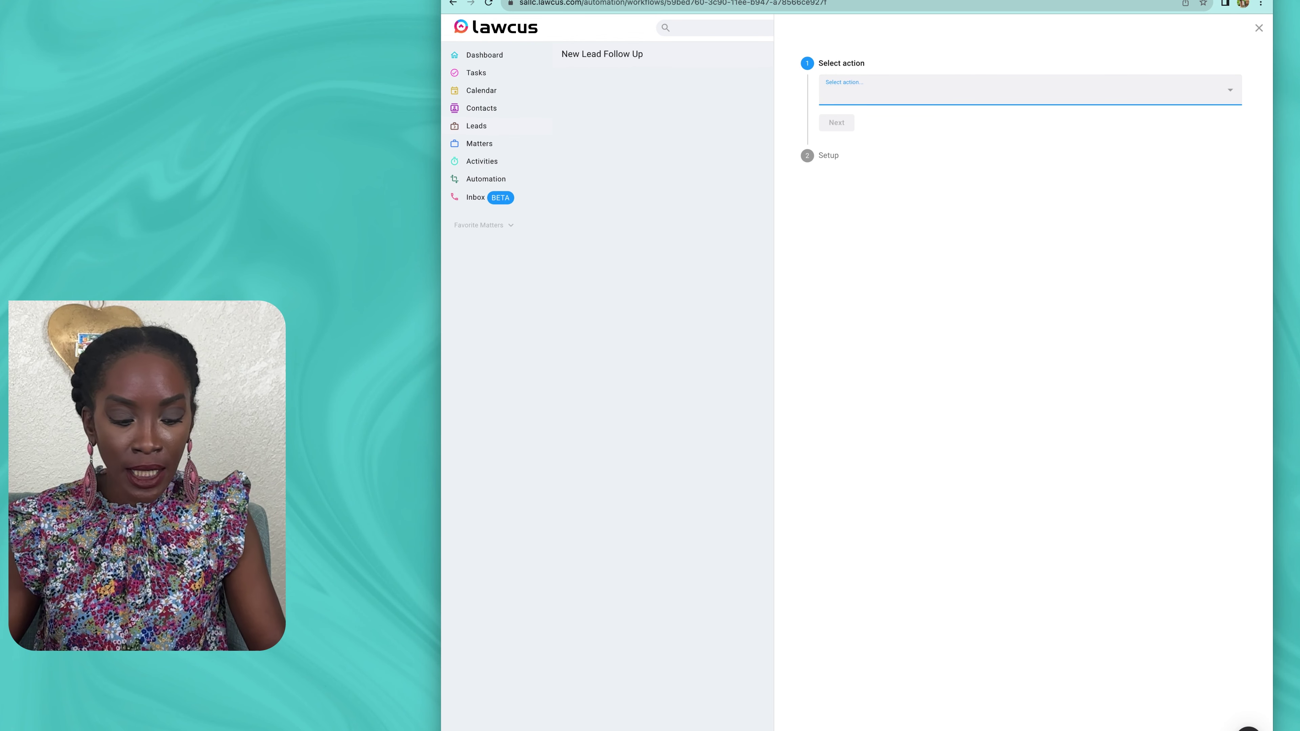
# Step: Add a Time delay step with delay type 'Delay for a set amount of time'
pyautogui.write('tim')
pyautogui.press('Down')
pyautogui.press('Down')
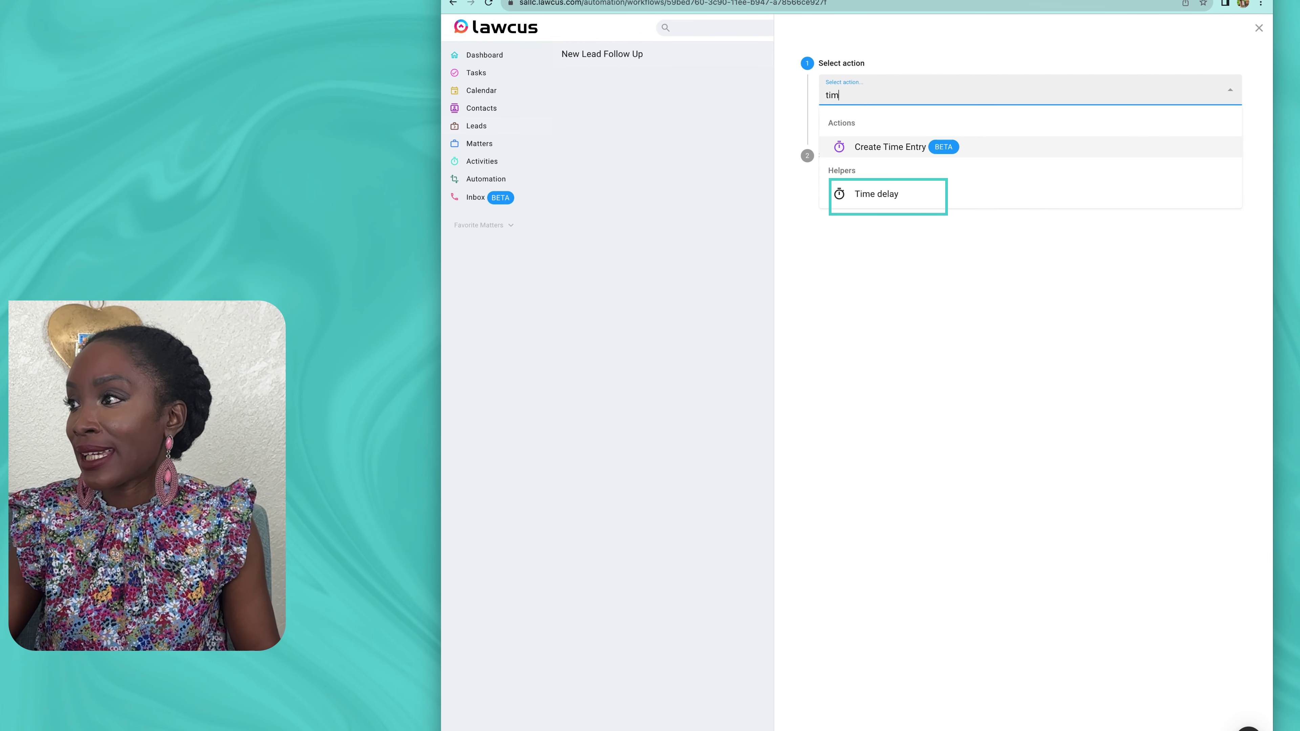
pyautogui.press('Return')
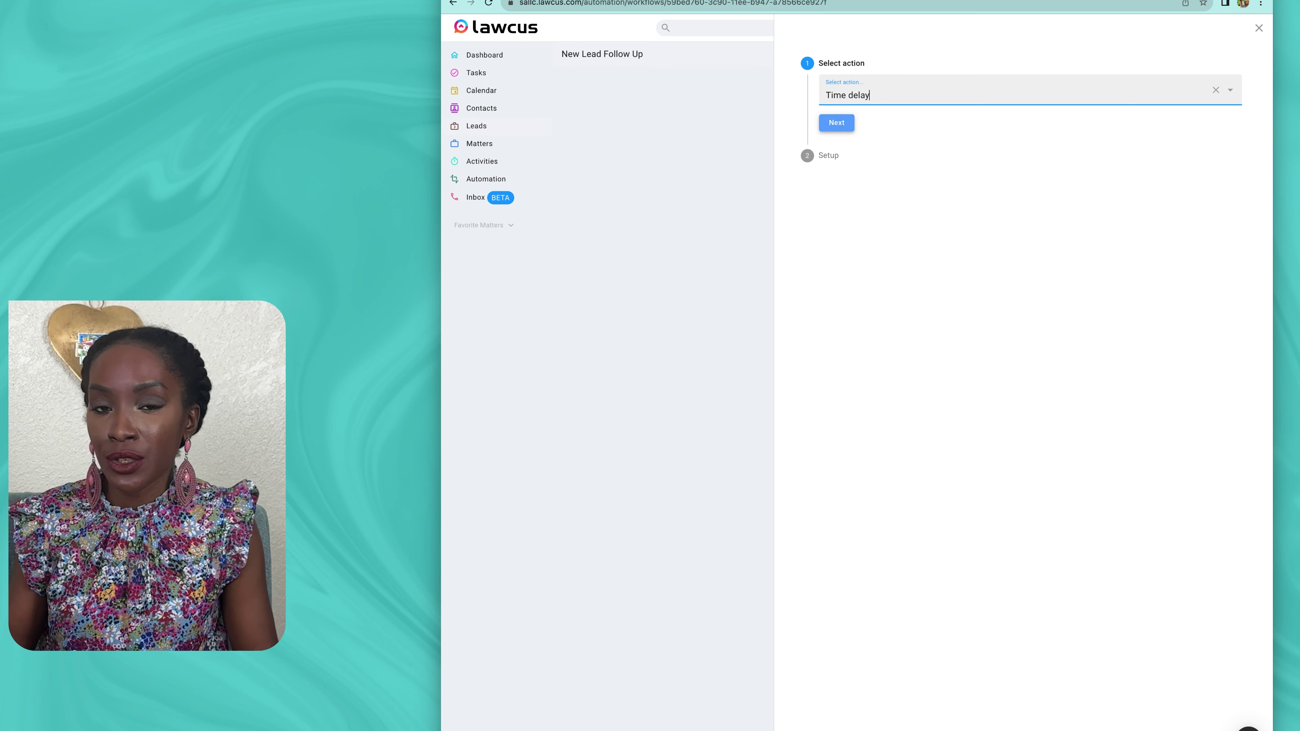
pyautogui.click(836, 122)
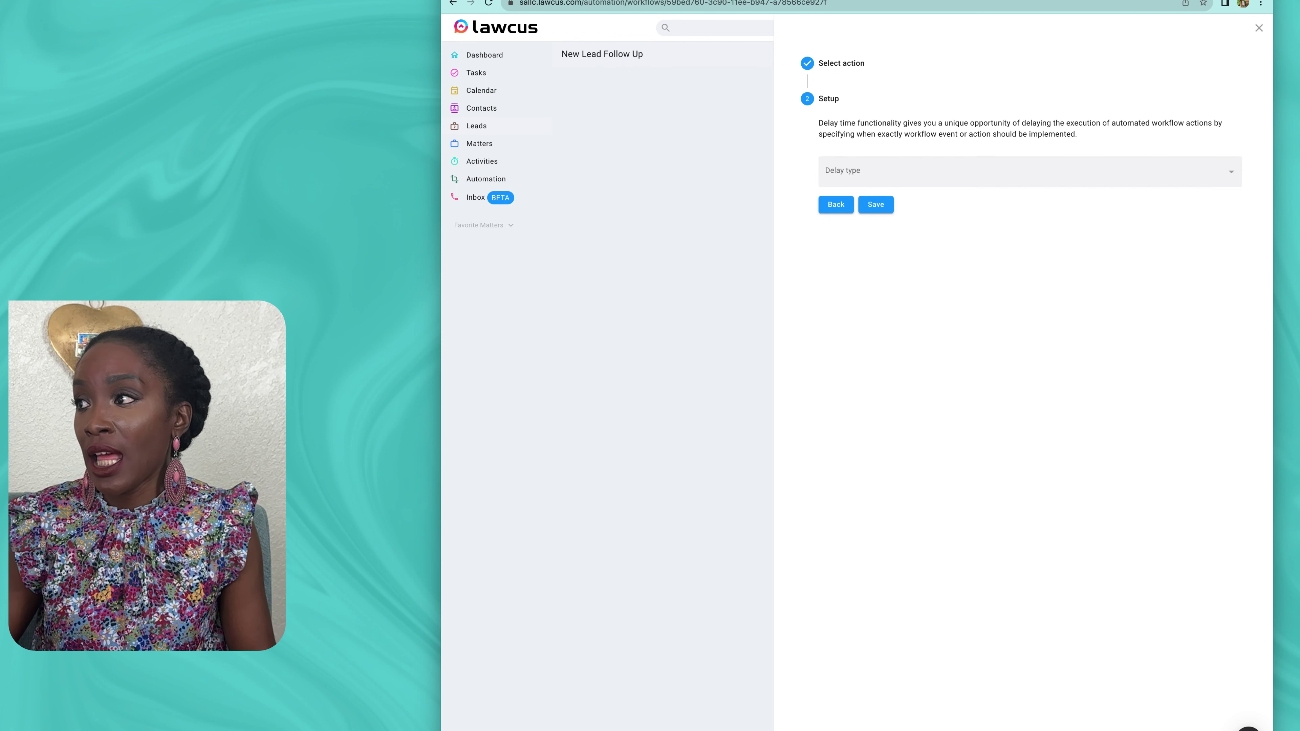
pyautogui.click(900, 172)
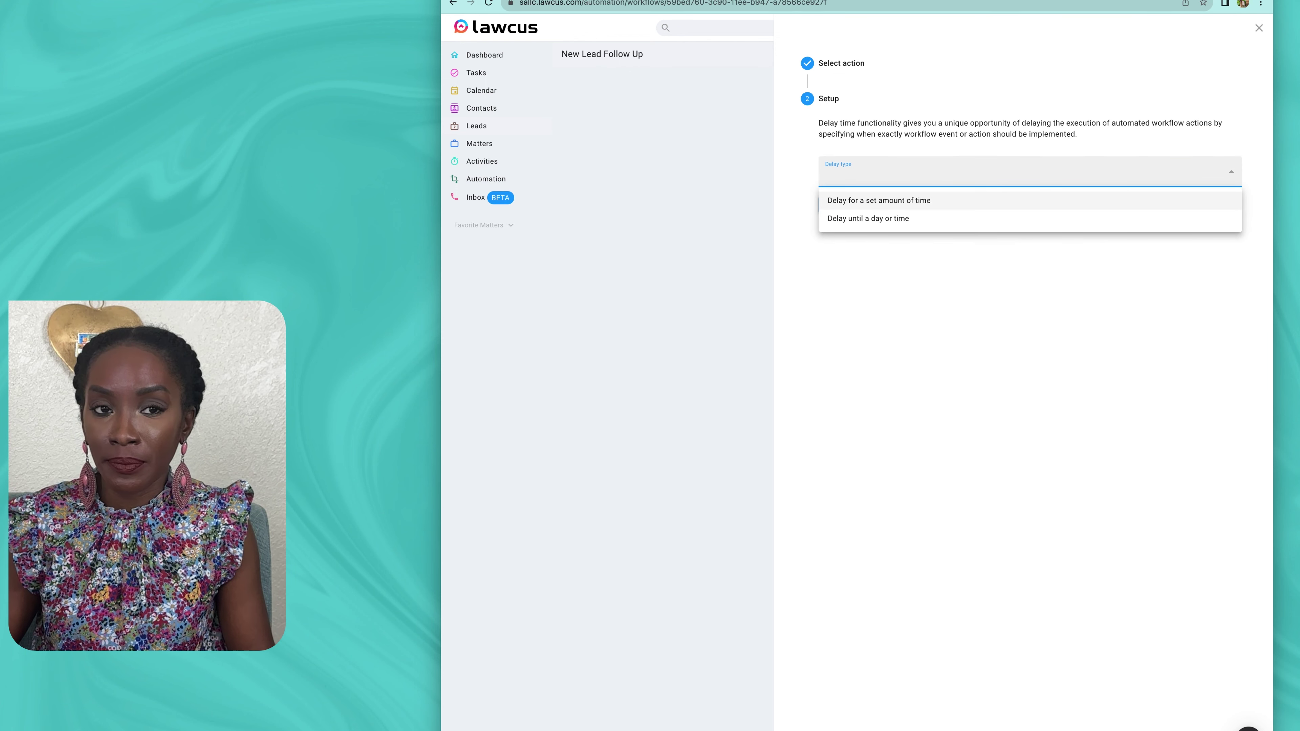
pyautogui.click(879, 200)
# Step: Set the delay to 14 Days and save the step
pyautogui.click(870, 211)
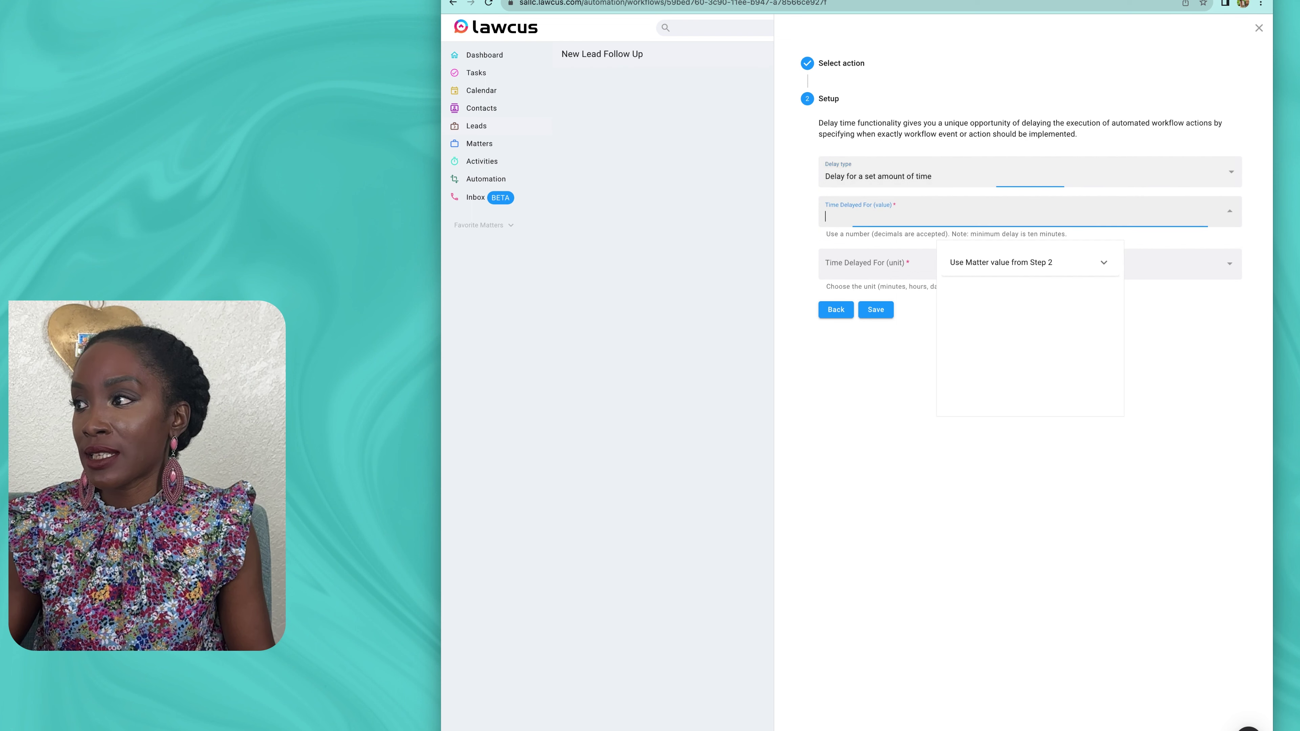
pyautogui.click(1103, 262)
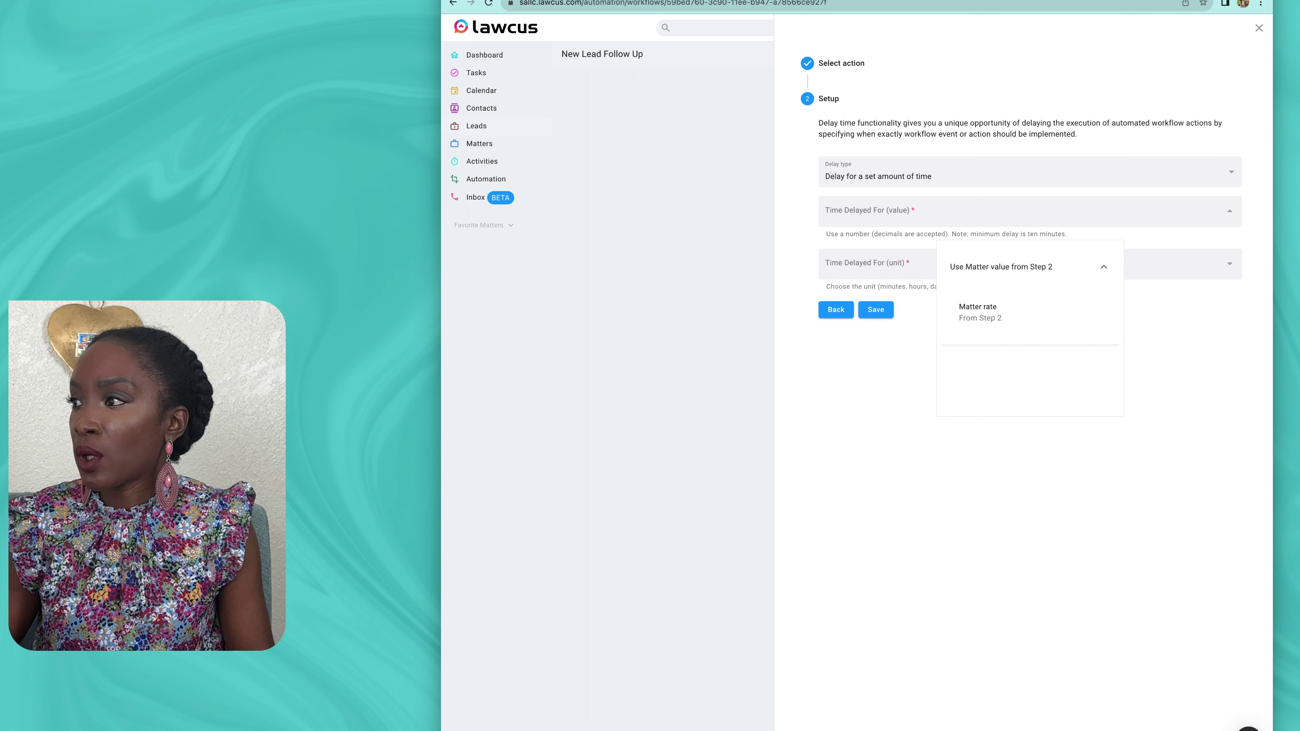
pyautogui.click(869, 212)
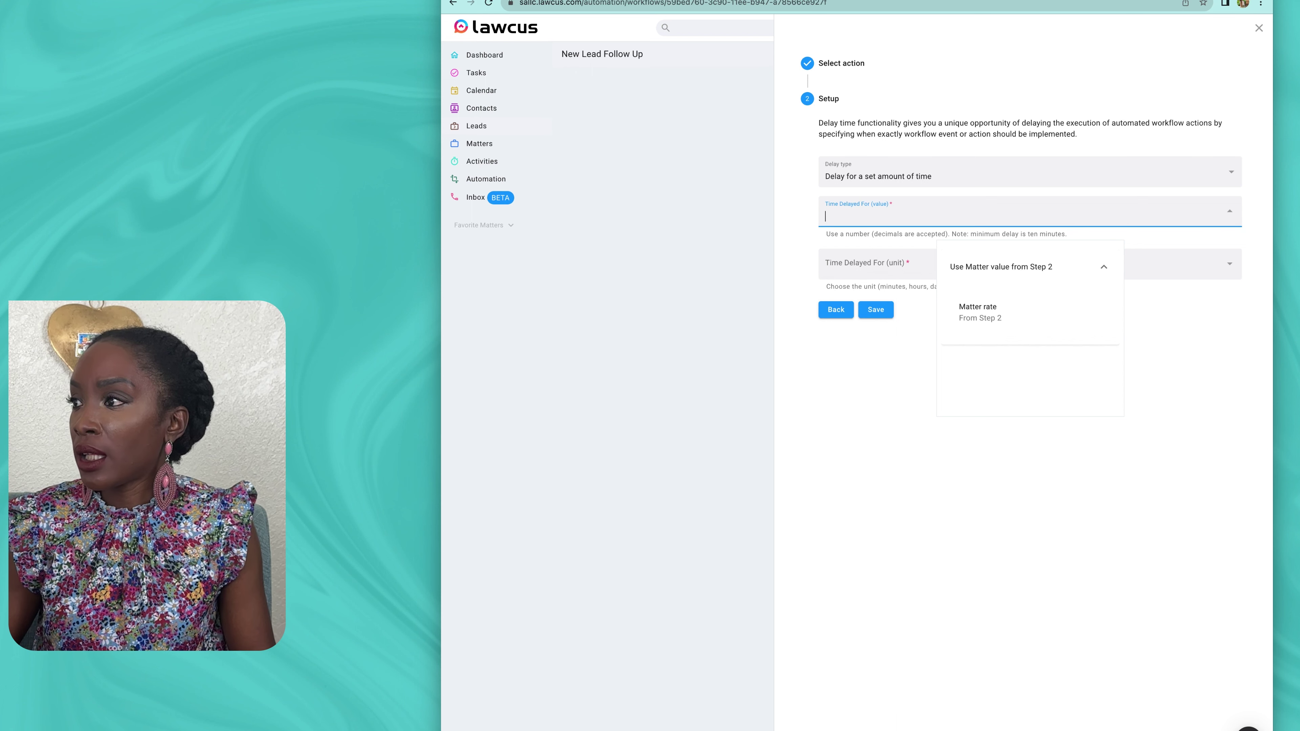
pyautogui.click(870, 263)
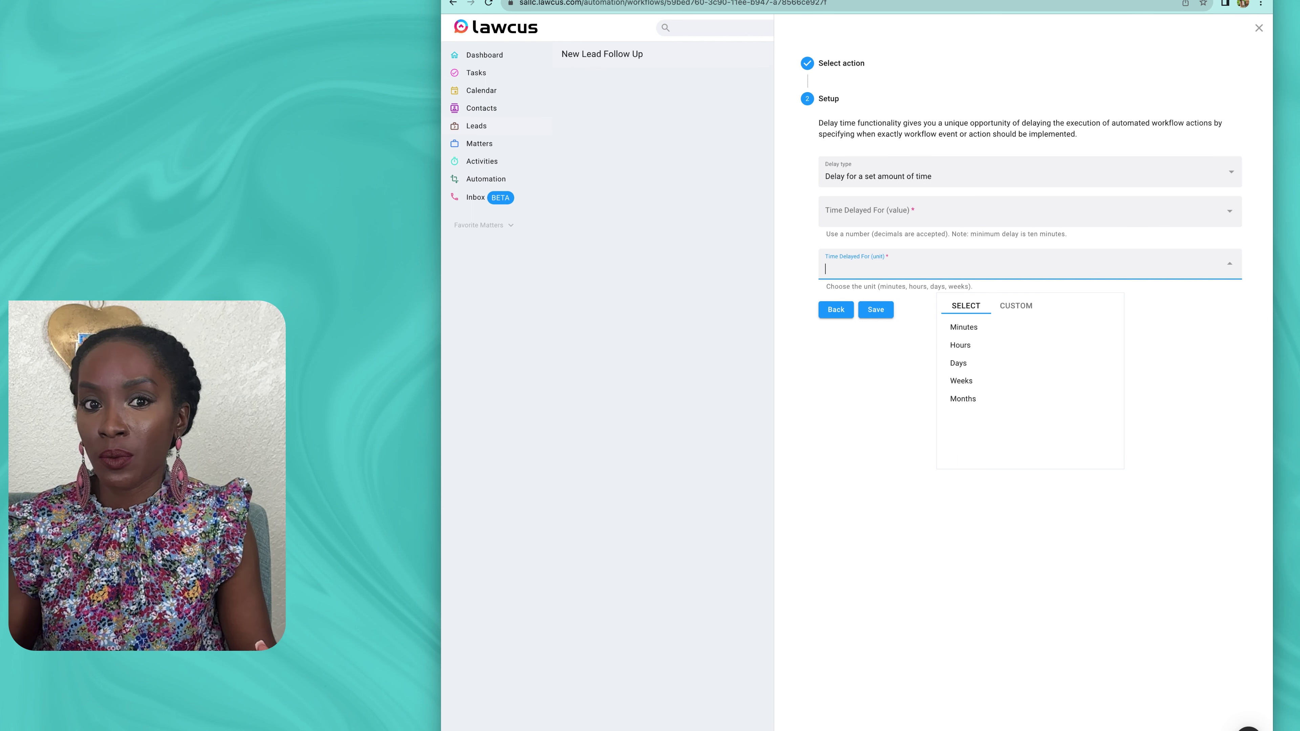
pyautogui.click(958, 362)
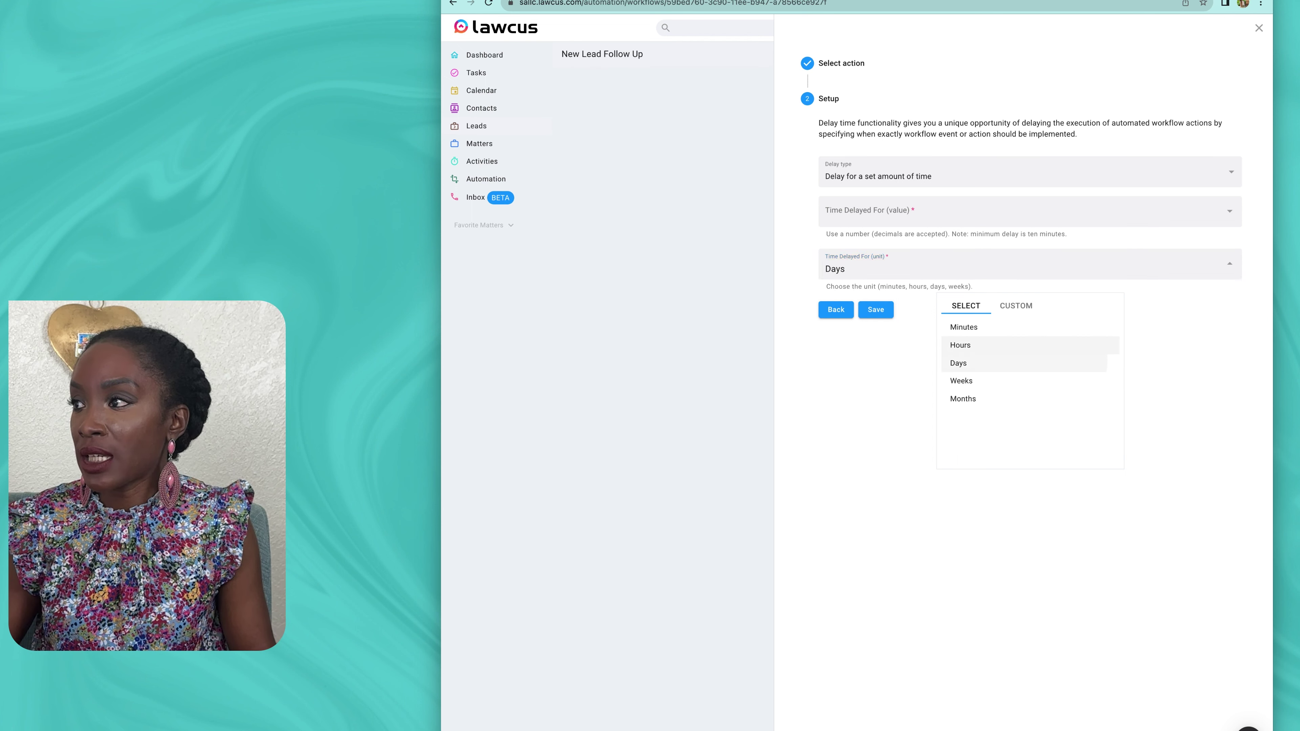
pyautogui.click(869, 215)
pyautogui.write('14')
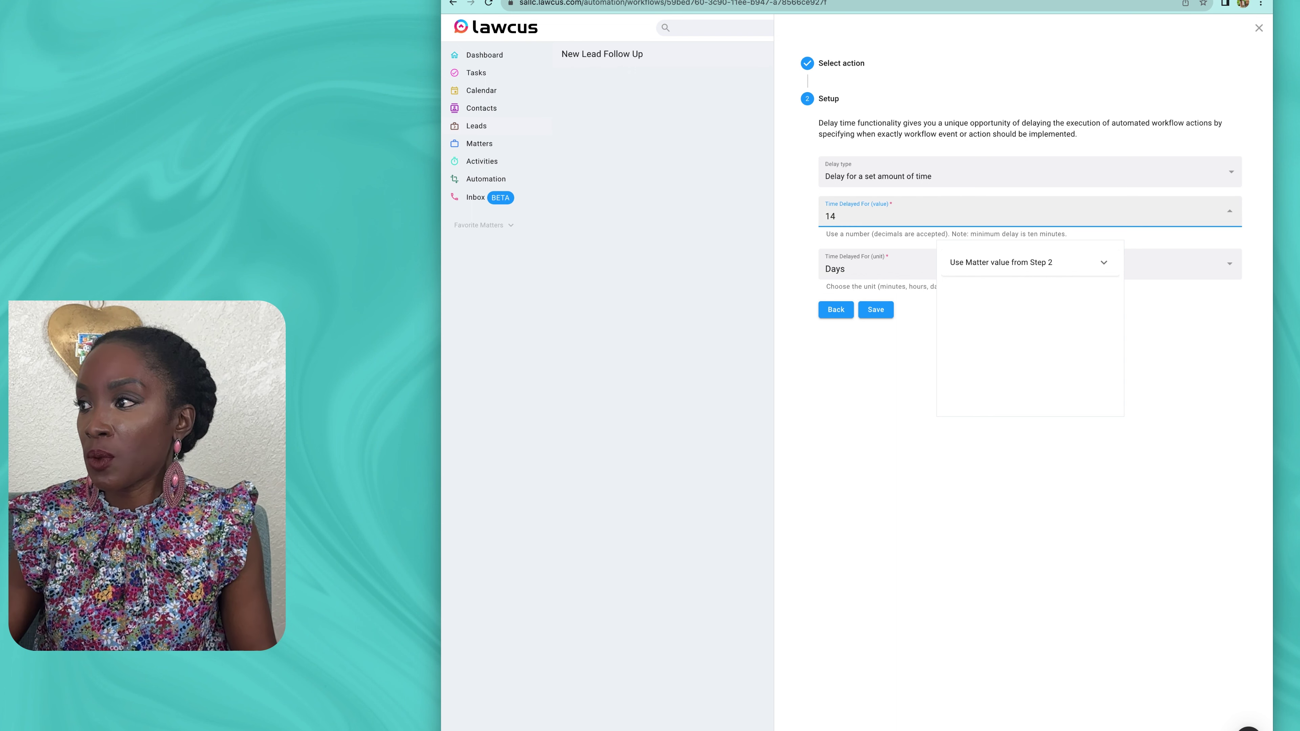
pyautogui.click(880, 368)
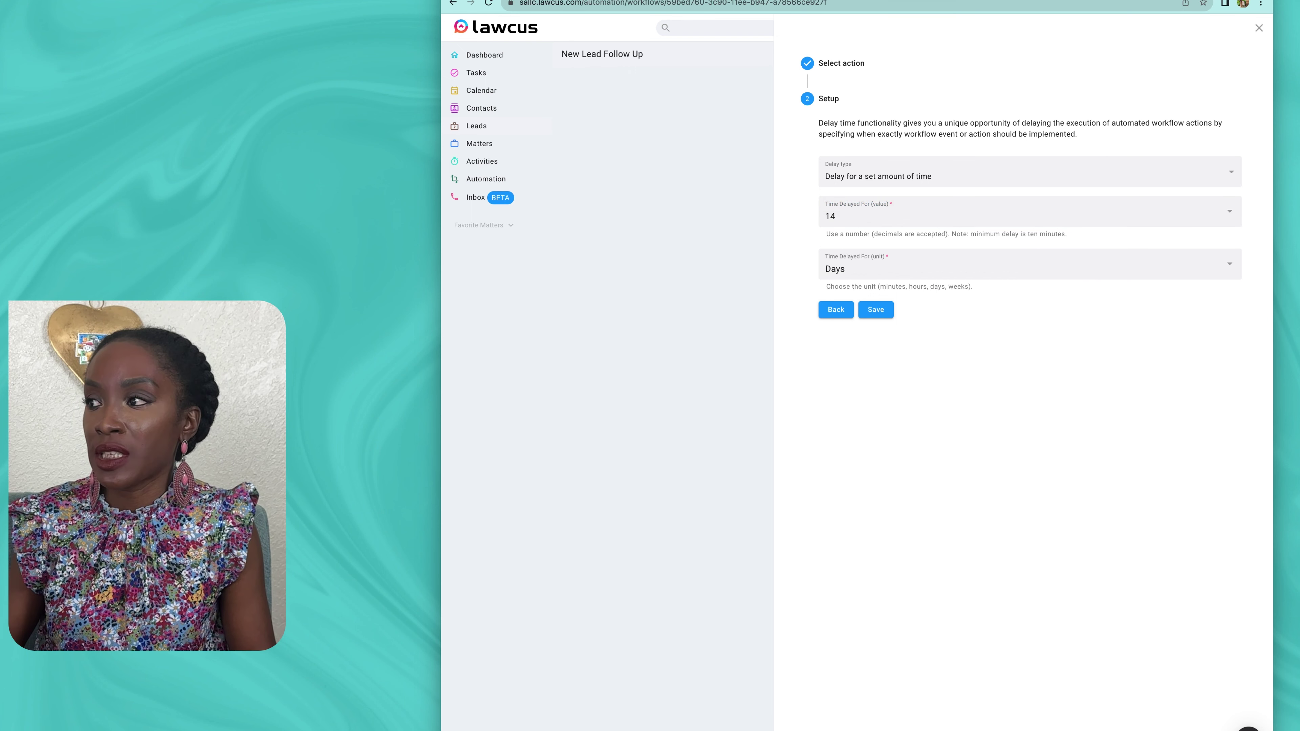
pyautogui.click(876, 309)
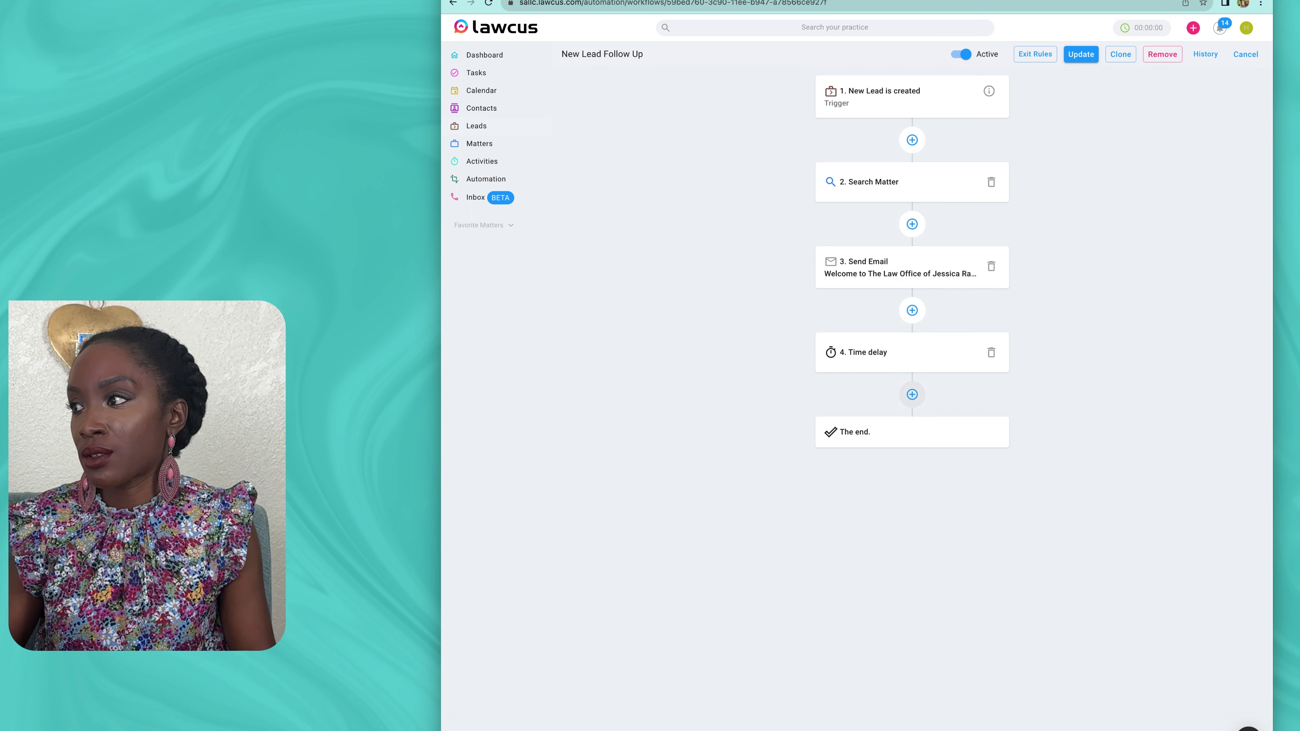
# Step: Add a Search Matter step before the end that matches the lead's Lead Id
pyautogui.click(912, 394)
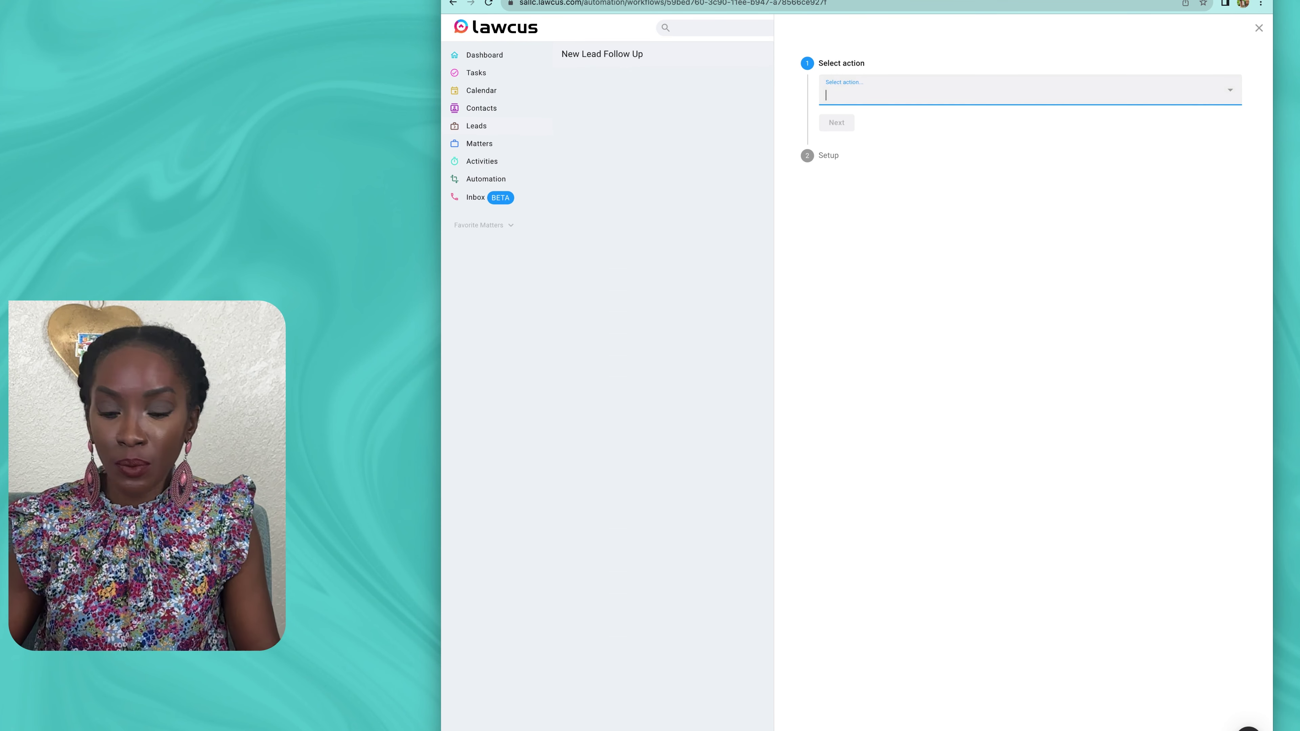
pyautogui.write('sea')
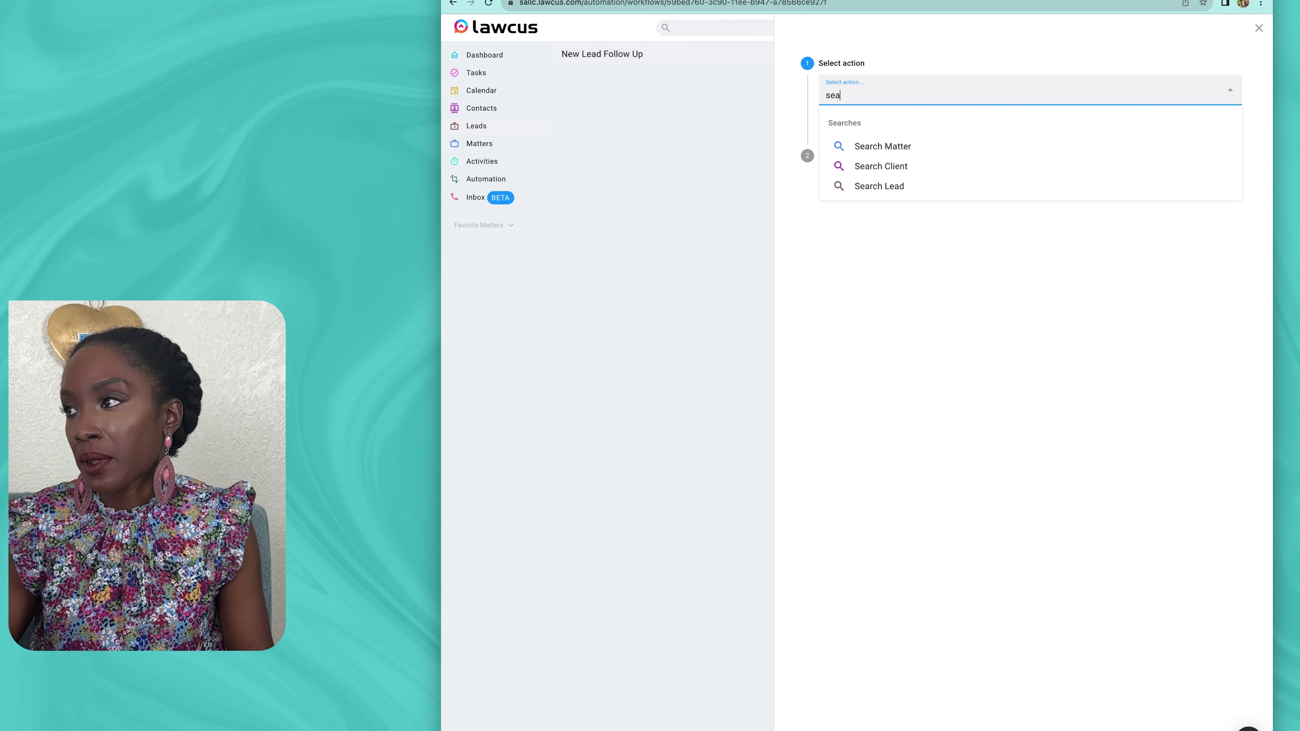
pyautogui.press('Return')
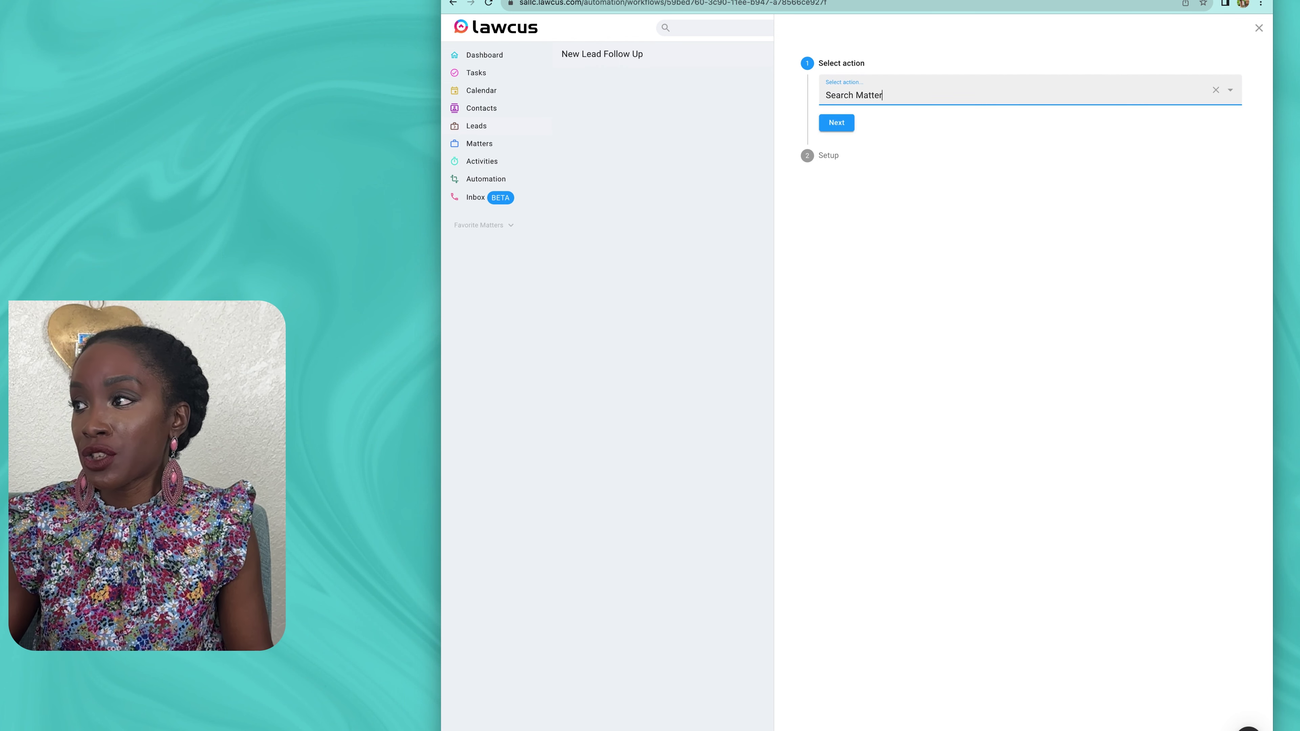
pyautogui.click(836, 123)
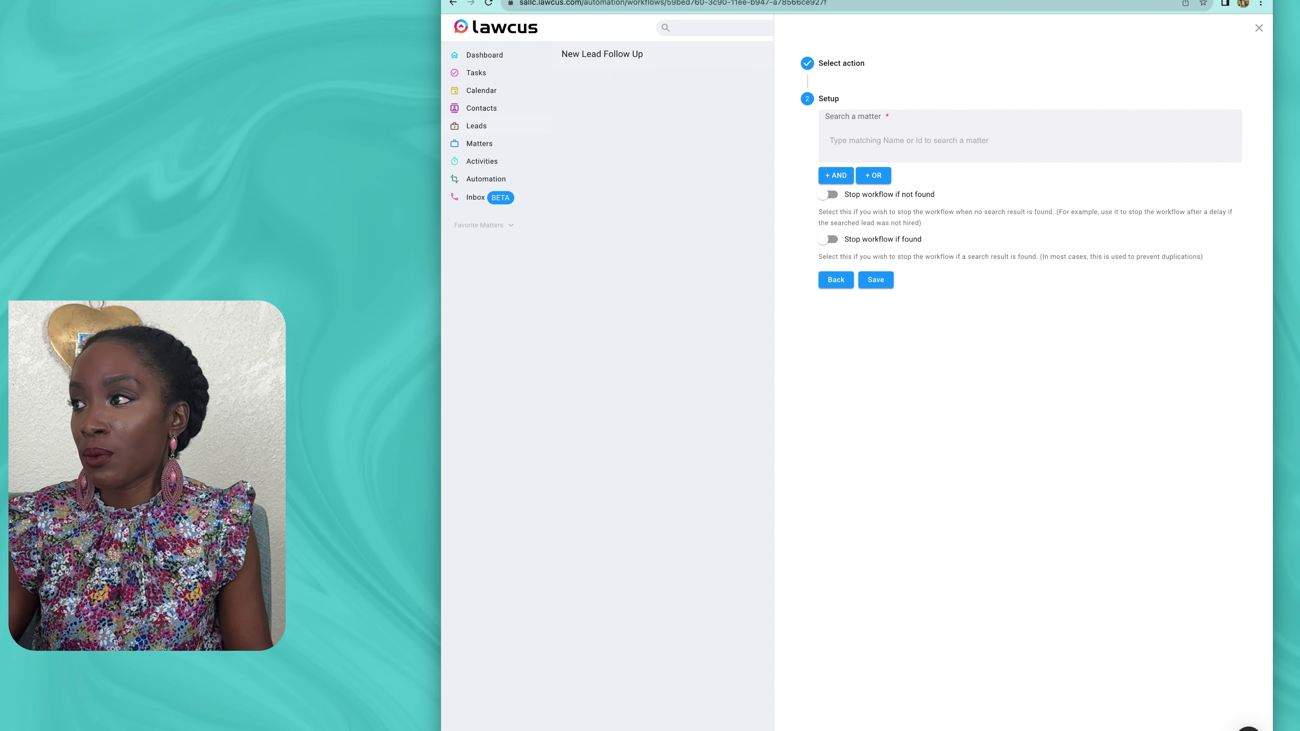
pyautogui.click(849, 139)
pyautogui.click(1223, 137)
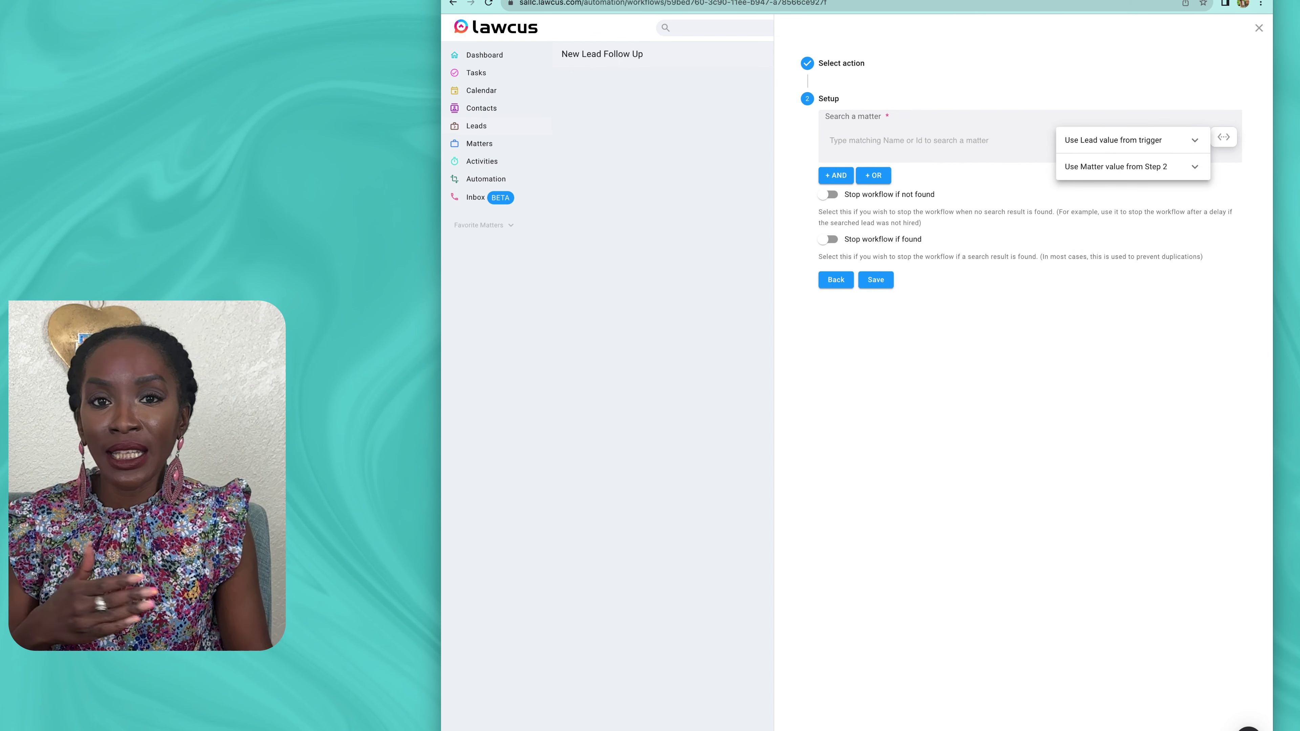
pyautogui.click(1126, 140)
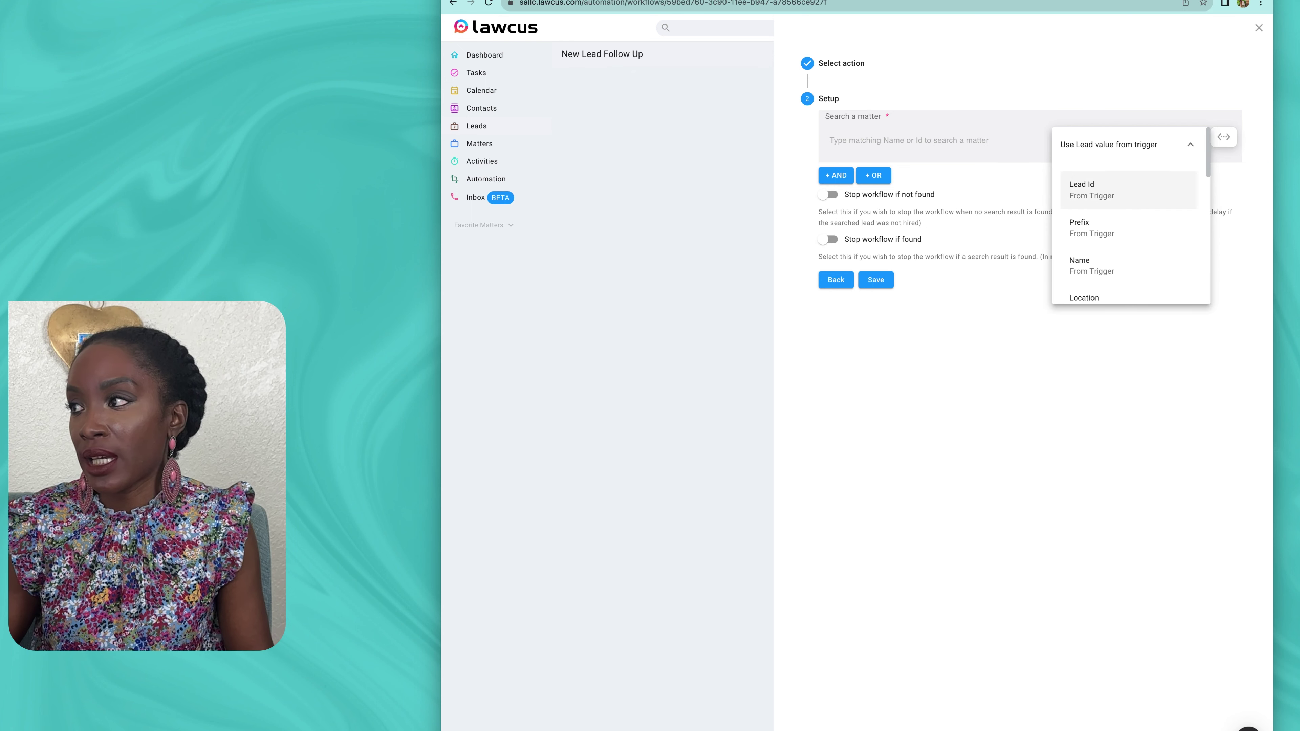
pyautogui.click(1100, 189)
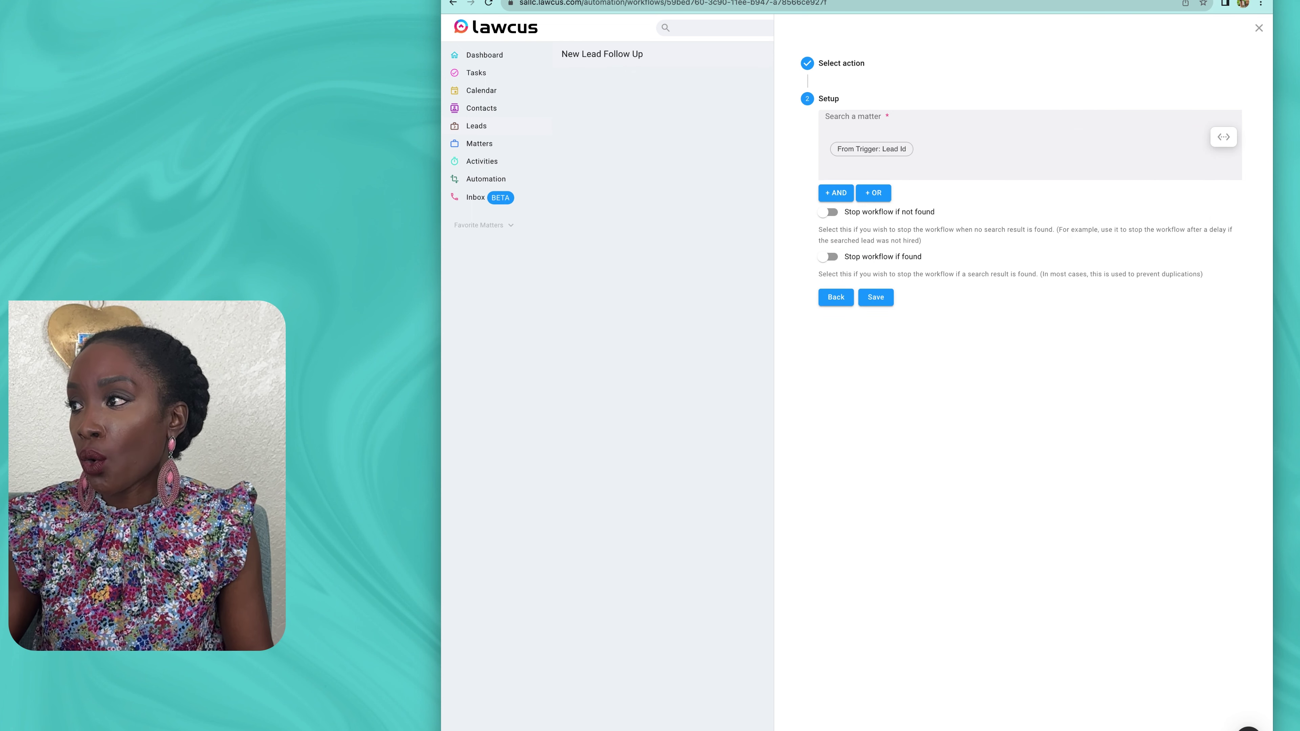
# Step: Add an OR condition on the lead's Name, enable stop-if-found, and save
pyautogui.click(873, 192)
pyautogui.click(908, 237)
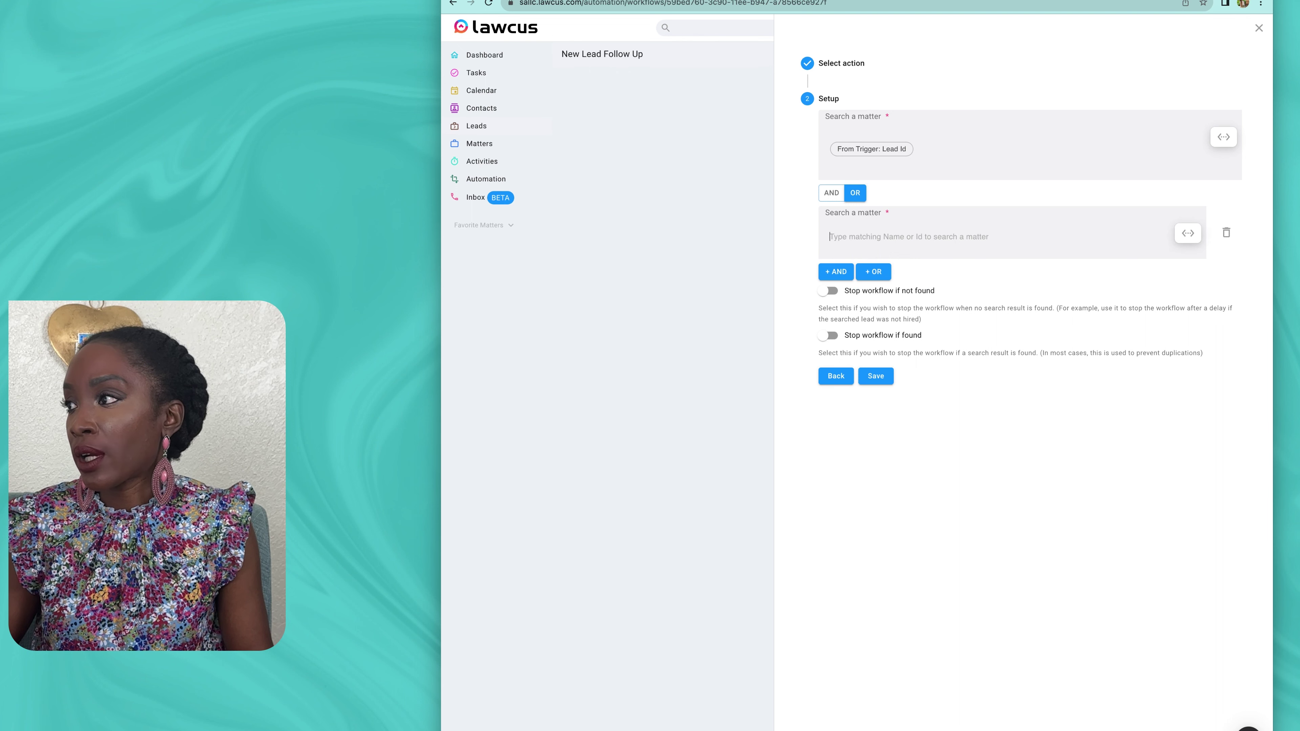
pyautogui.click(1188, 233)
pyautogui.click(1097, 237)
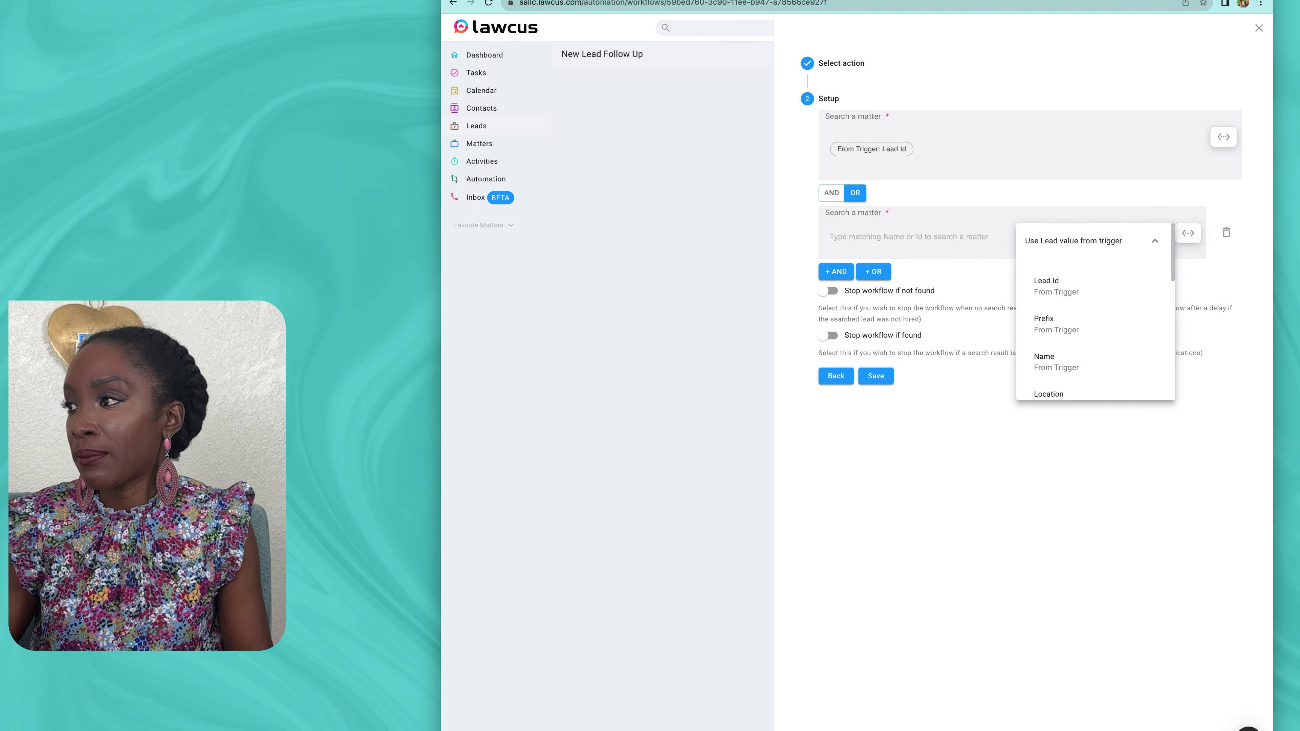
pyautogui.scroll(-1, 1092, 325)
pyautogui.click(1093, 328)
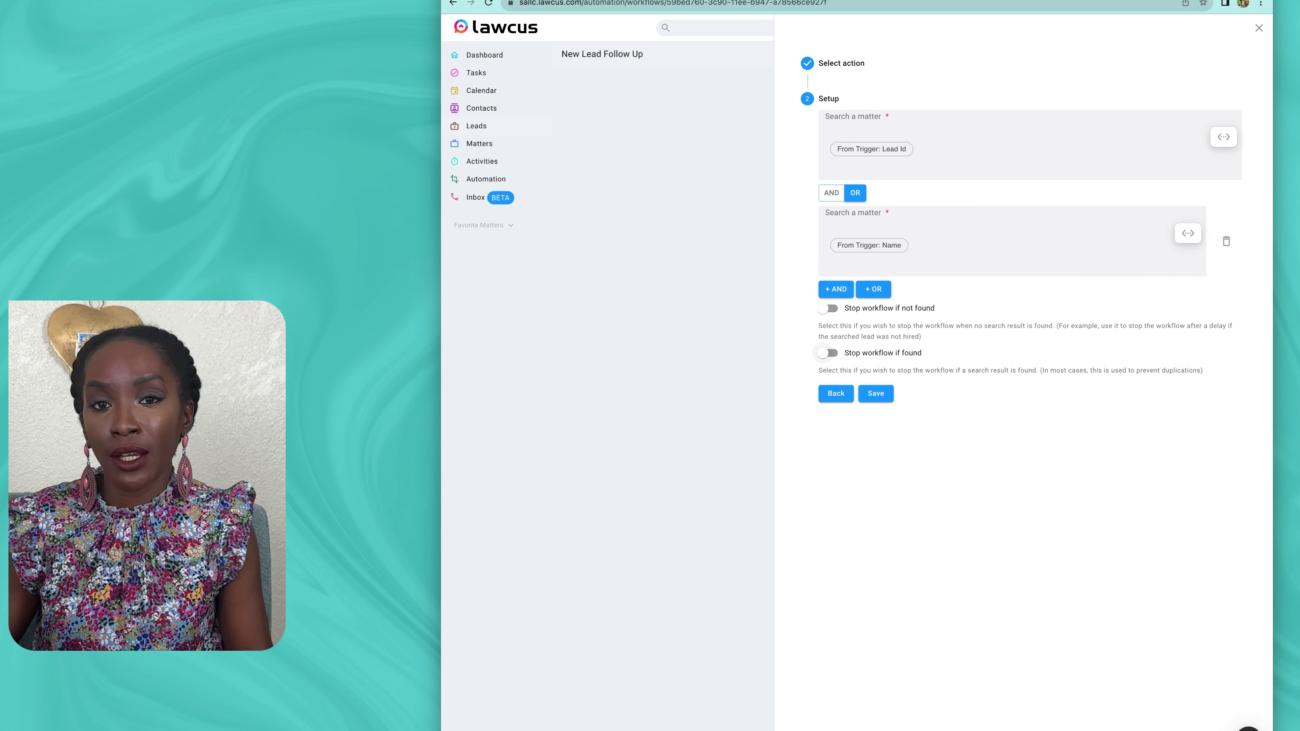
pyautogui.click(826, 353)
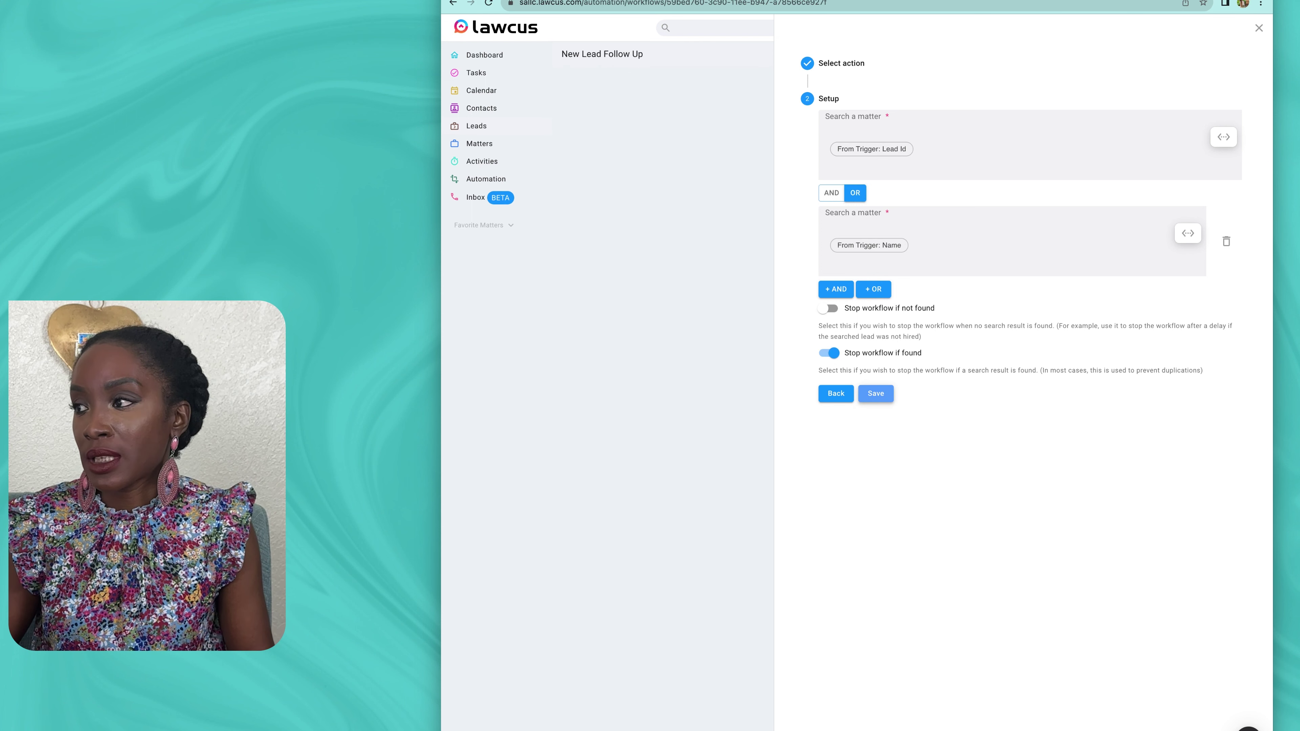
pyautogui.click(876, 393)
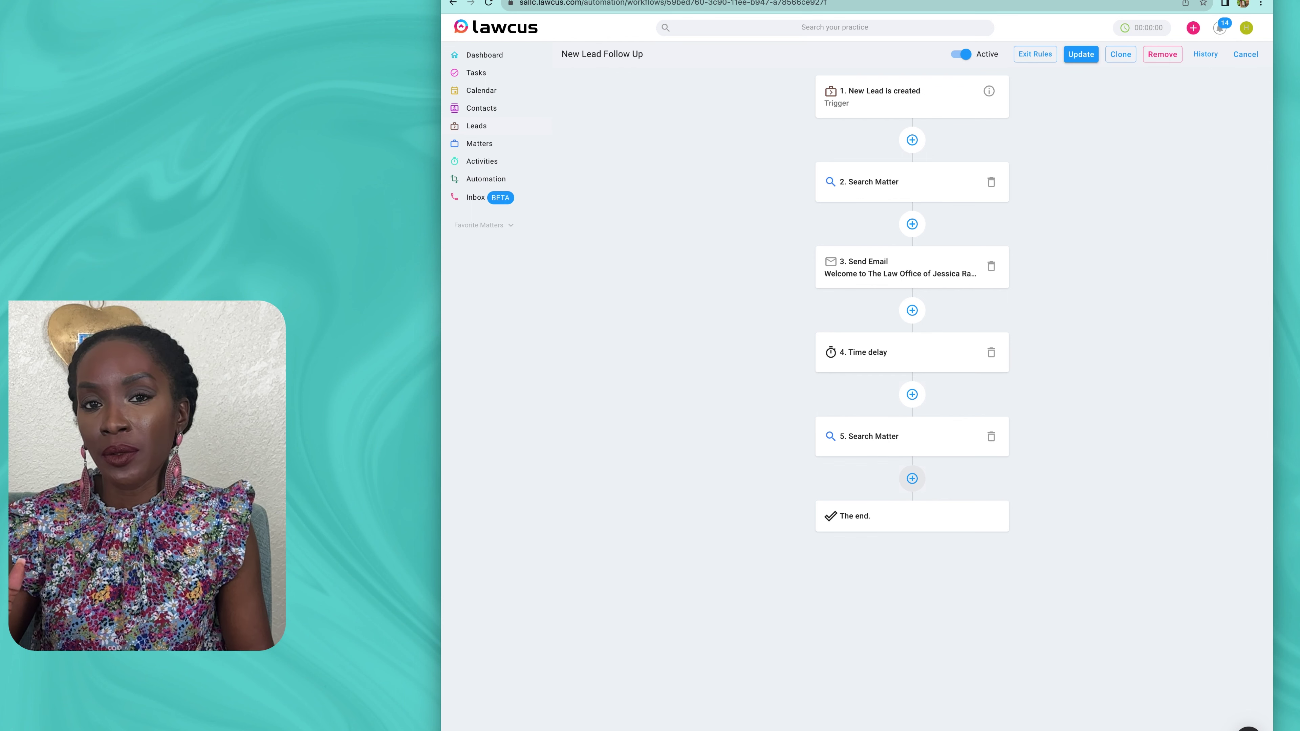
# Step: Add a Send Email step sent from the firm's teammate account
pyautogui.click(911, 478)
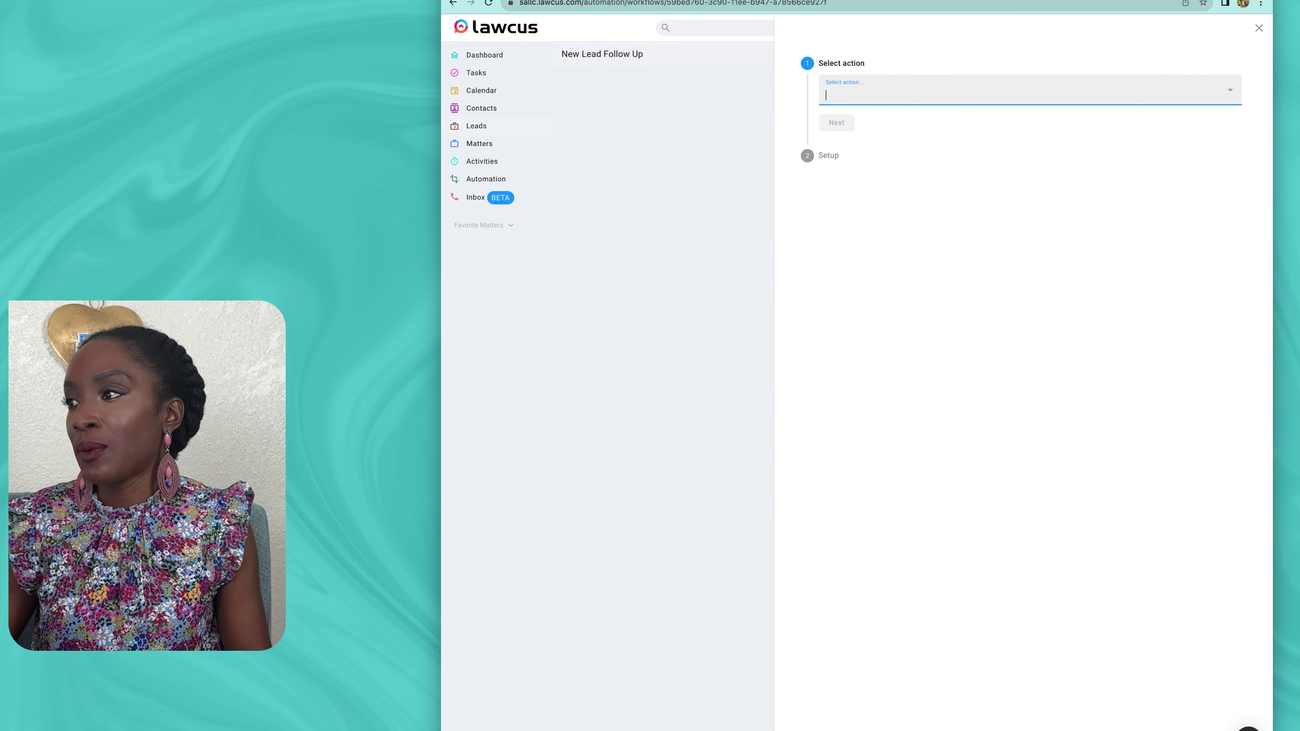
pyautogui.write('send')
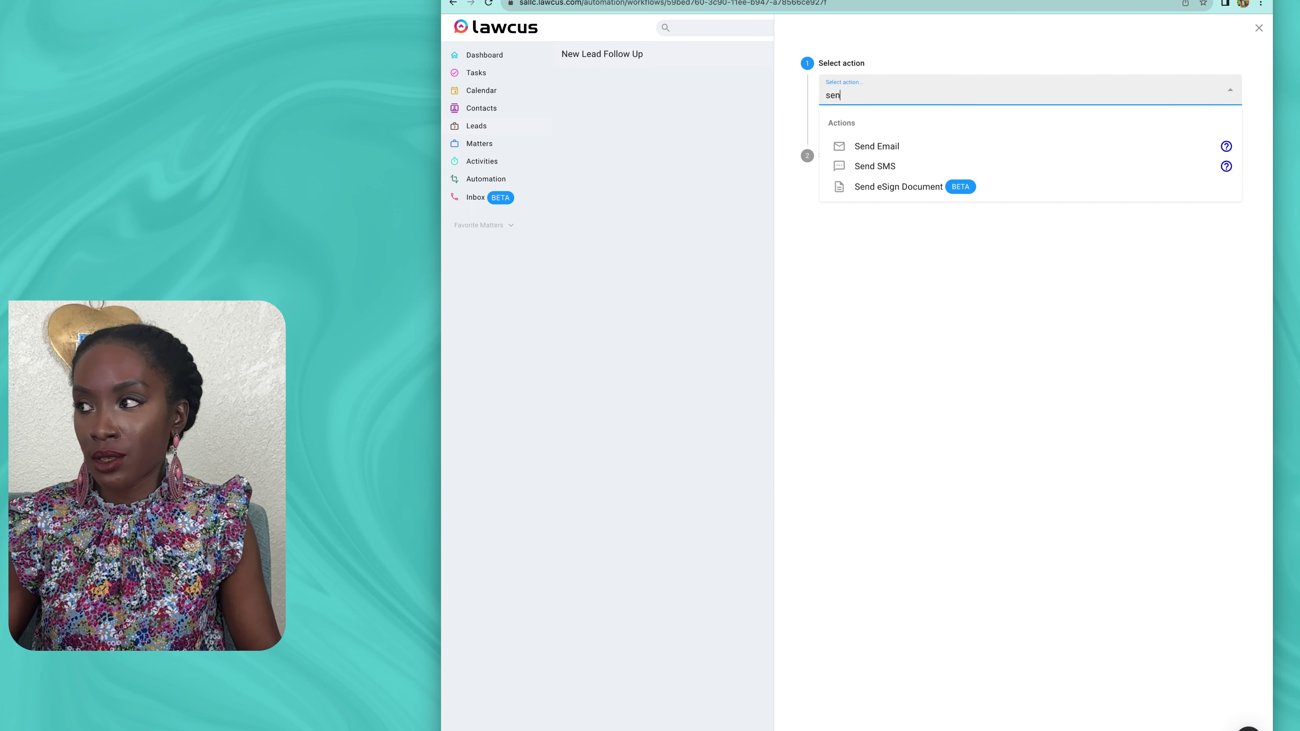
pyautogui.press('Down')
pyautogui.press('Return')
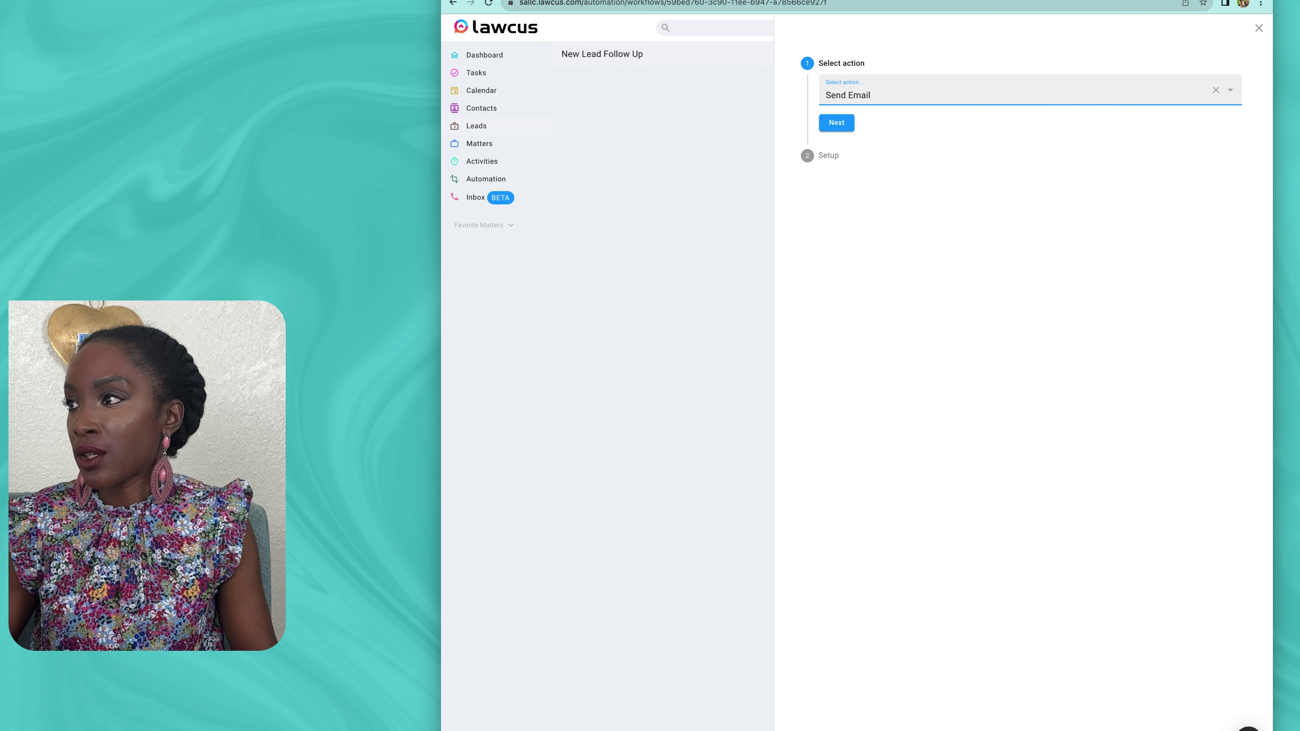
pyautogui.click(836, 123)
pyautogui.click(1029, 128)
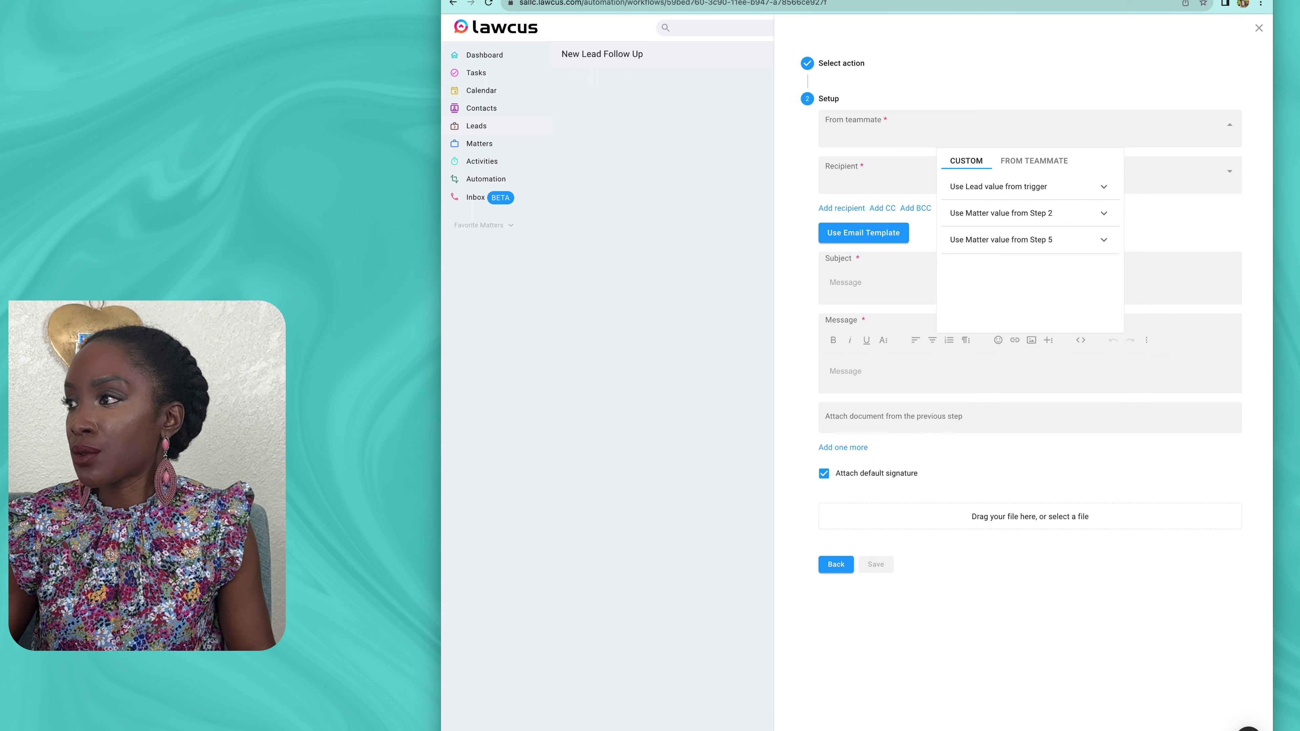
pyautogui.click(1034, 161)
pyautogui.click(1015, 245)
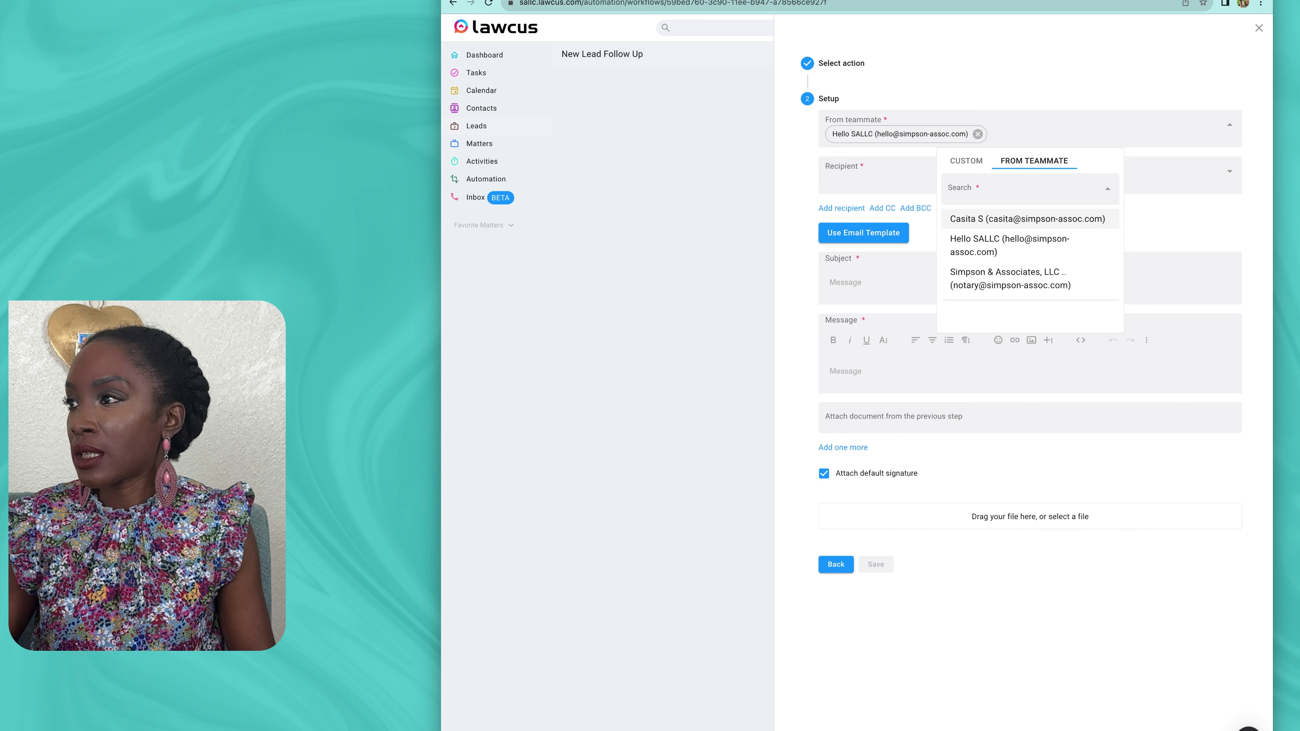
# Step: Set the recipient to the lead's Email from the trigger and bring up Use Email Template
pyautogui.click(876, 176)
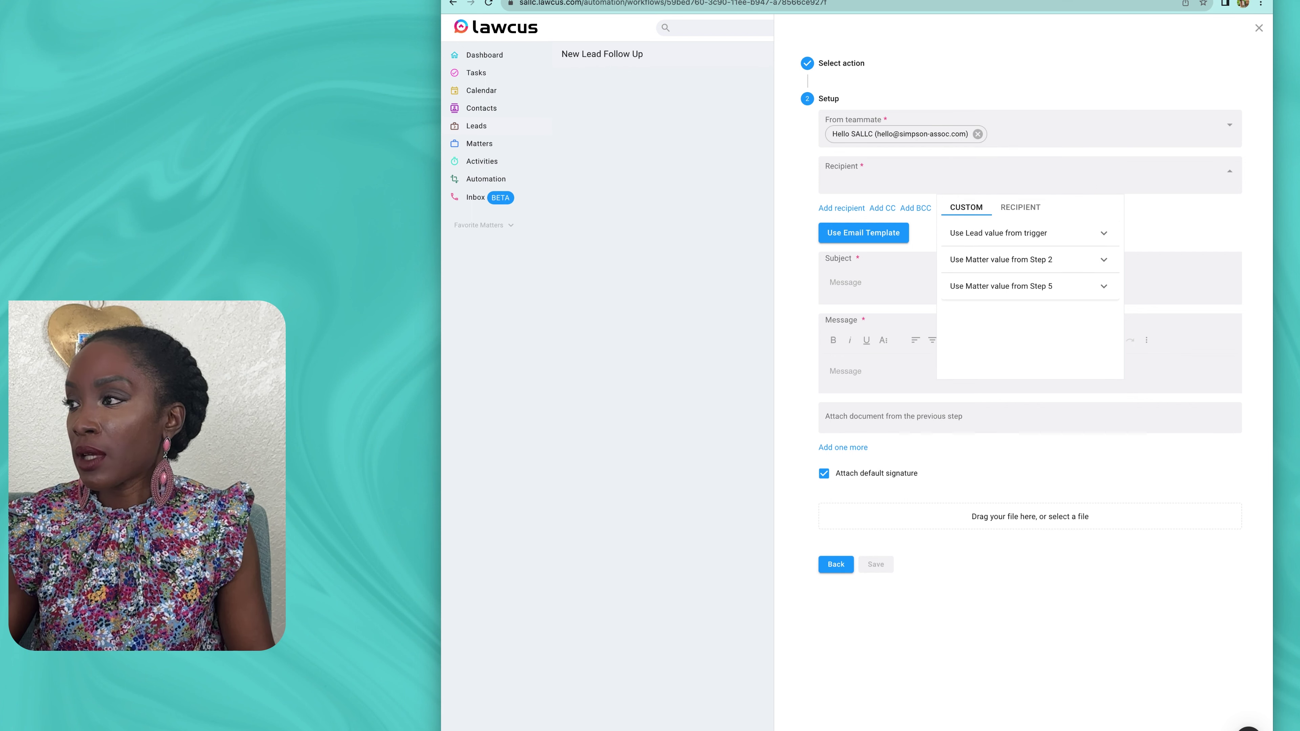
pyautogui.click(998, 233)
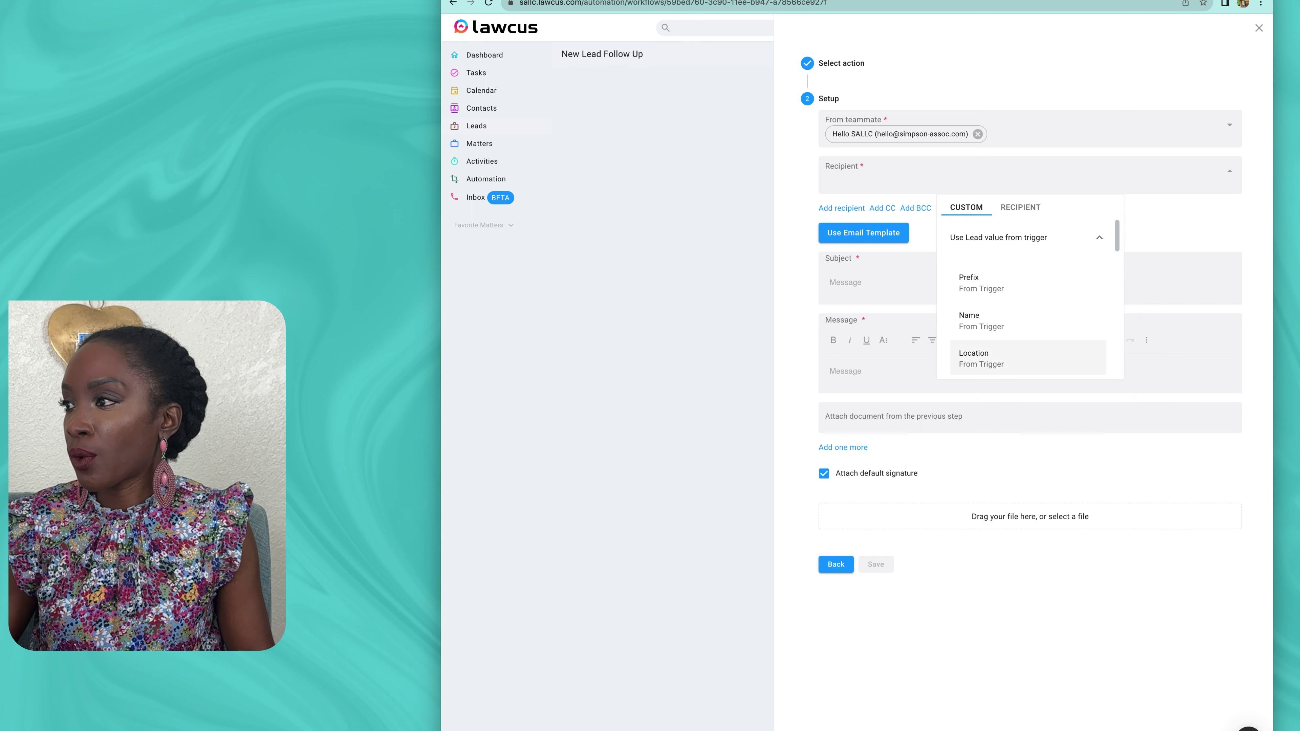
pyautogui.scroll(-5, 1023, 307)
pyautogui.scroll(-3, 1028, 287)
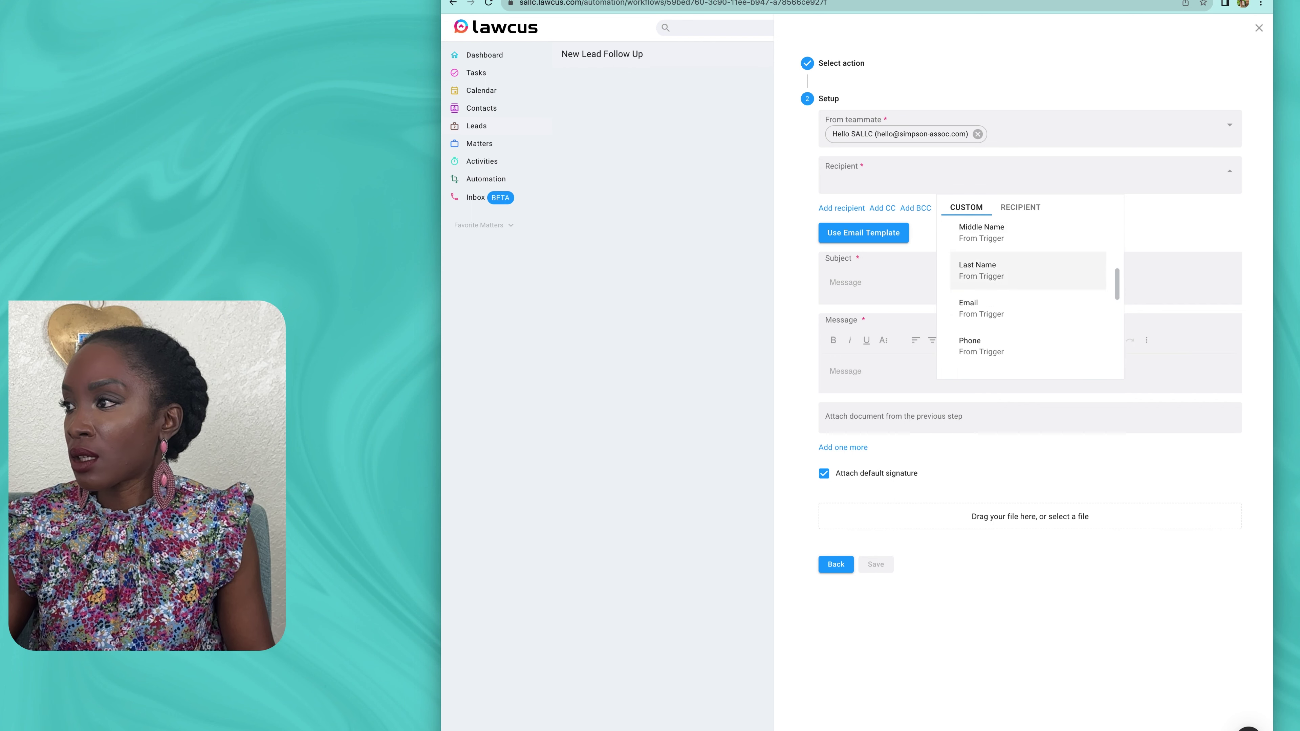
pyautogui.click(980, 255)
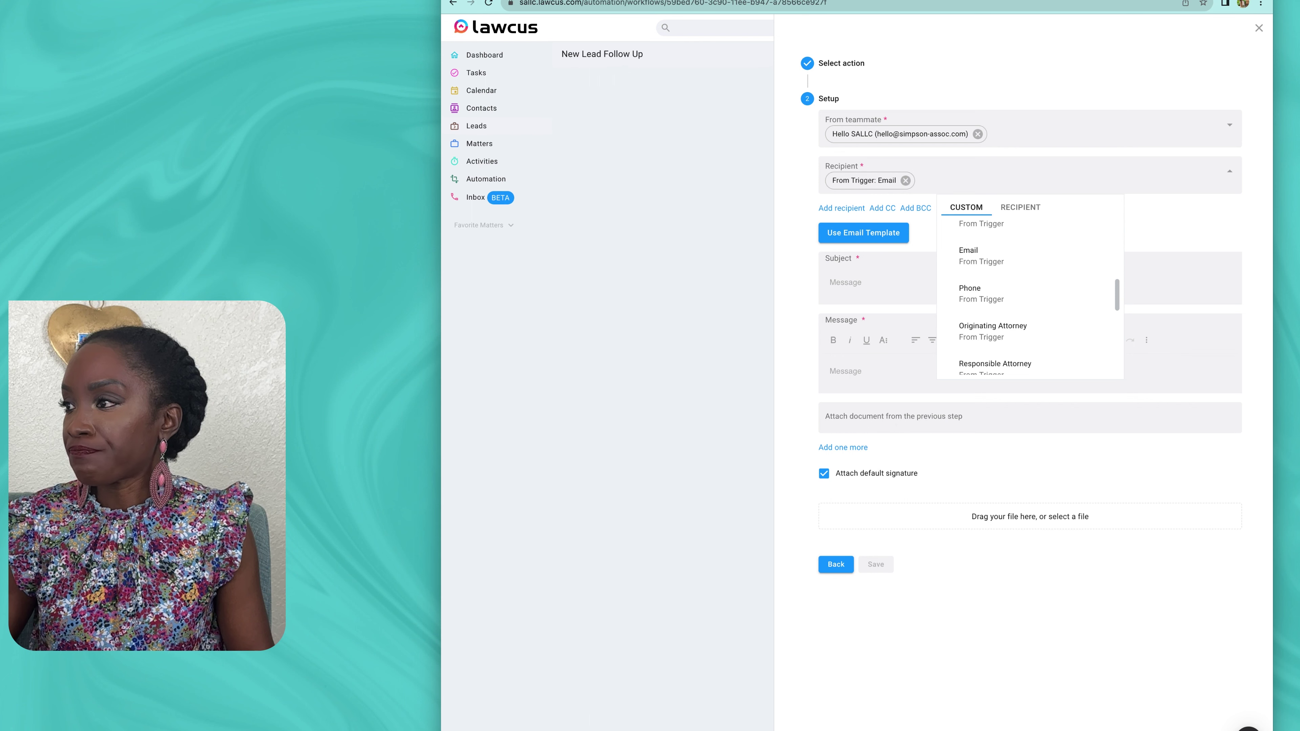
pyautogui.click(849, 282)
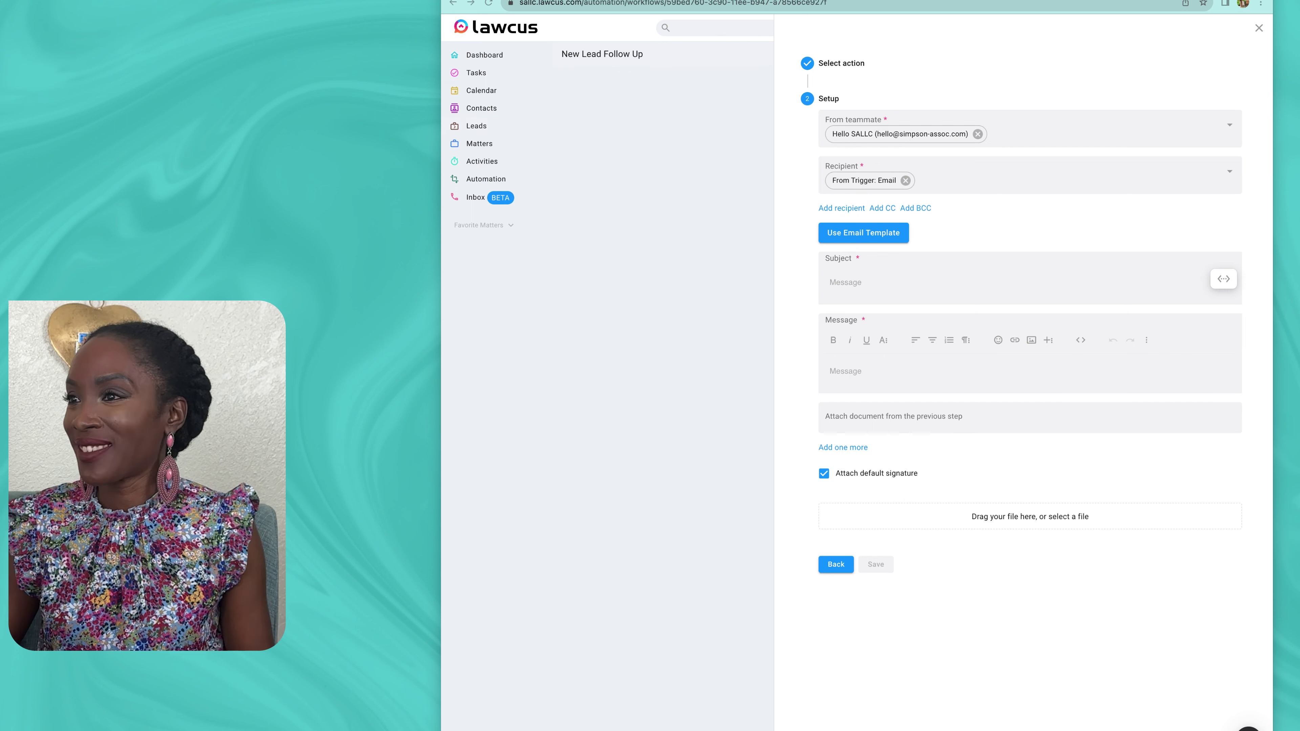
pyautogui.click(845, 282)
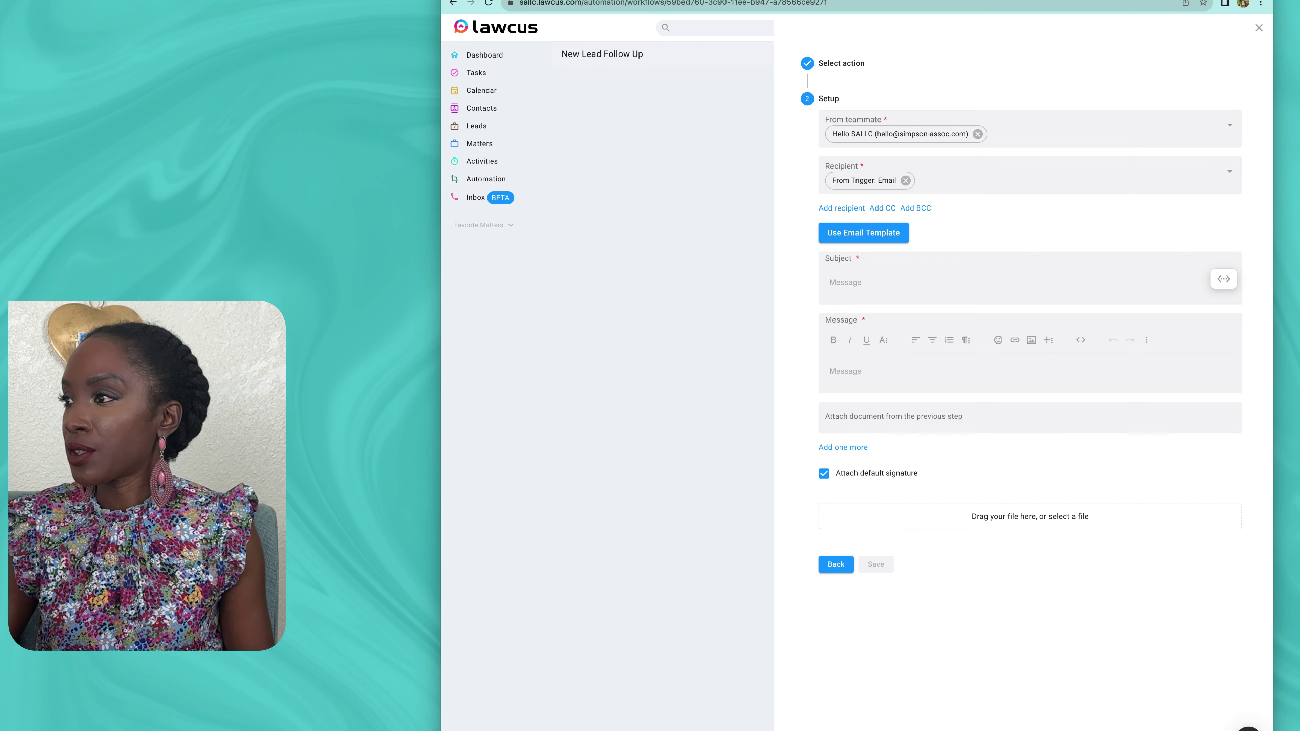
pyautogui.click(863, 233)
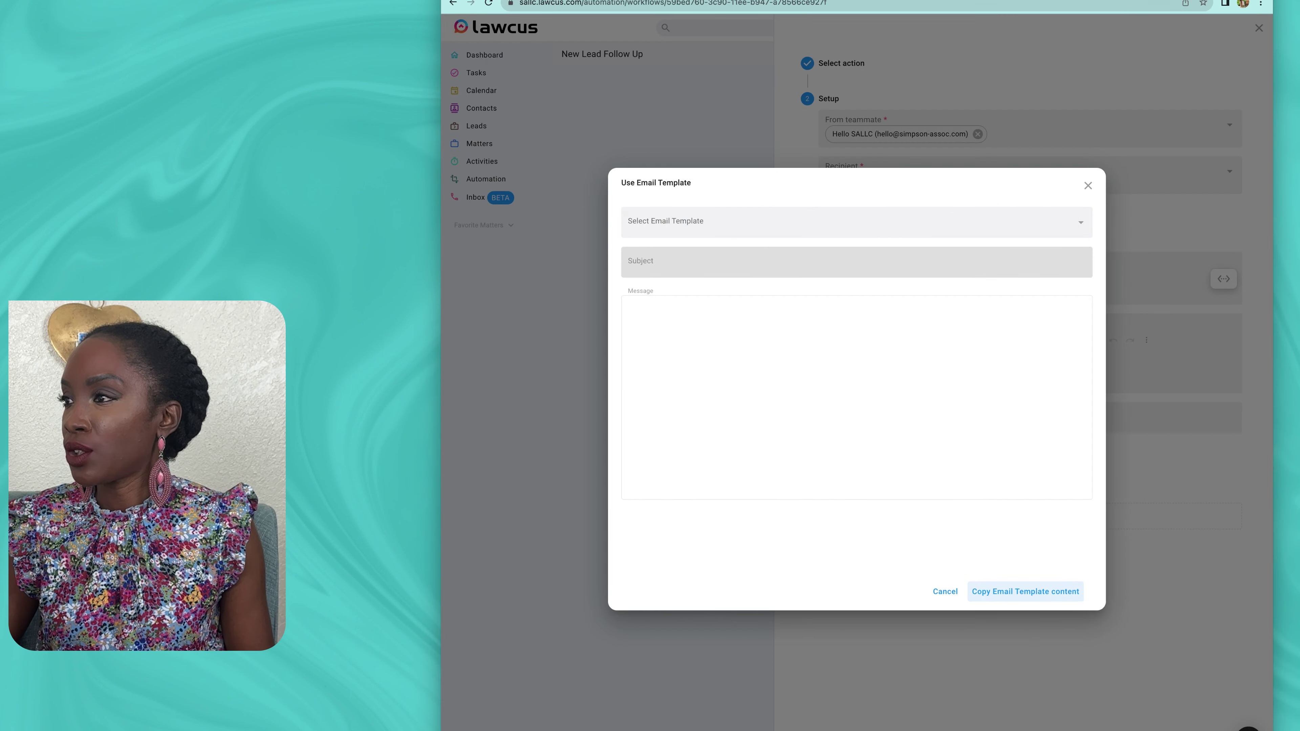
# Step: Search 'nur', pick Lead Nurturing E2, and copy its content, giving subject 'Understanding Your Legal Needs'
pyautogui.click(856, 224)
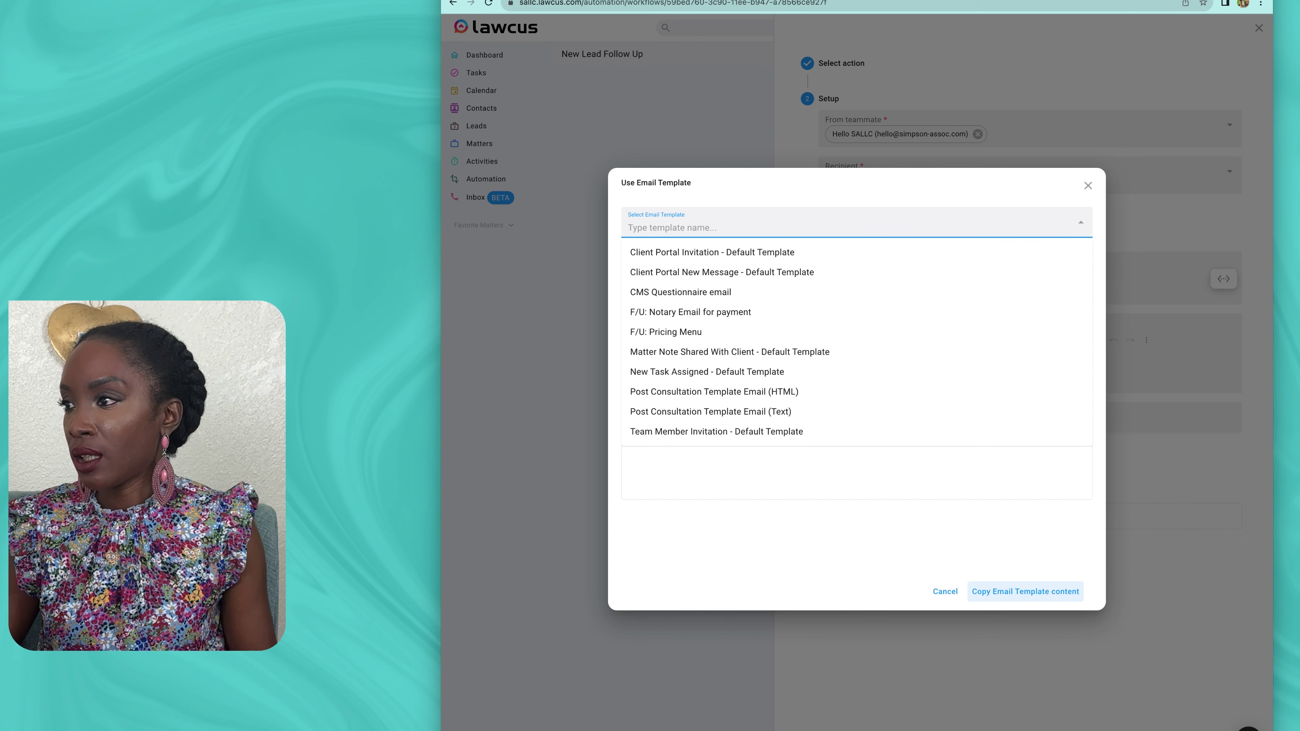
pyautogui.write('EMAIL')
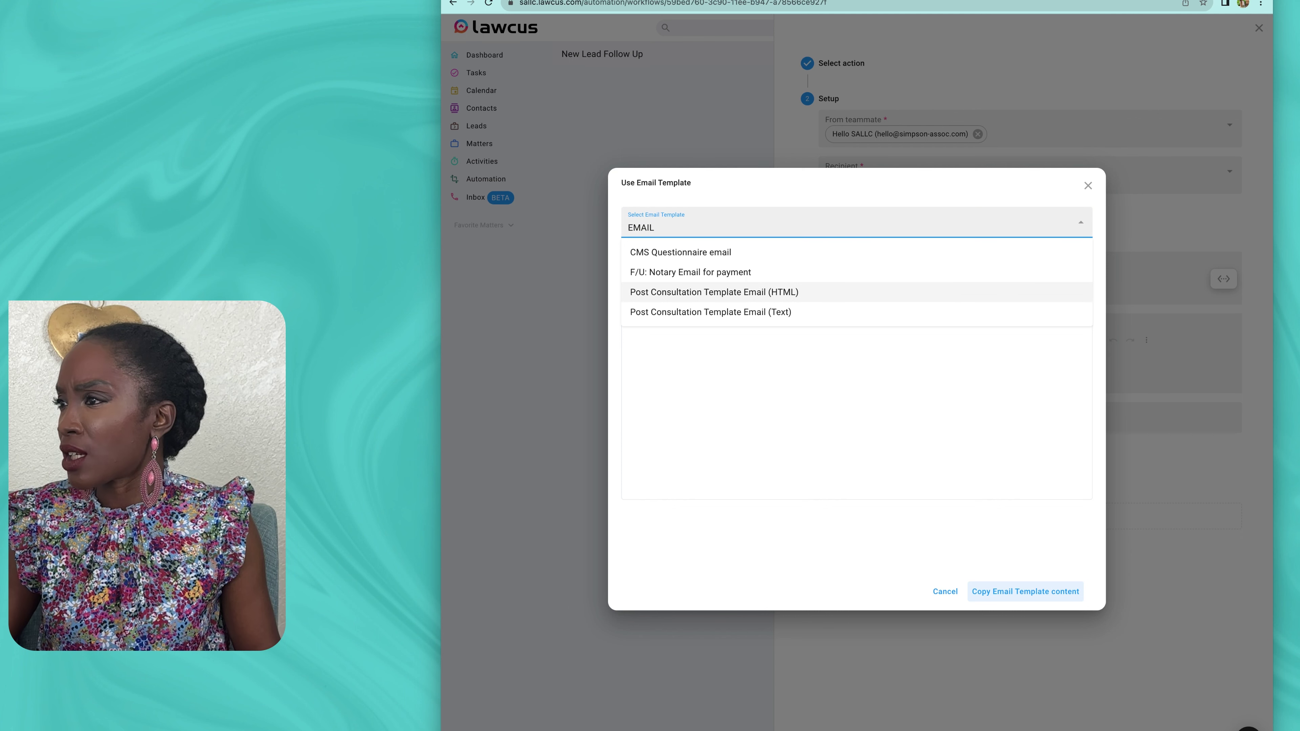
pyautogui.click(714, 292)
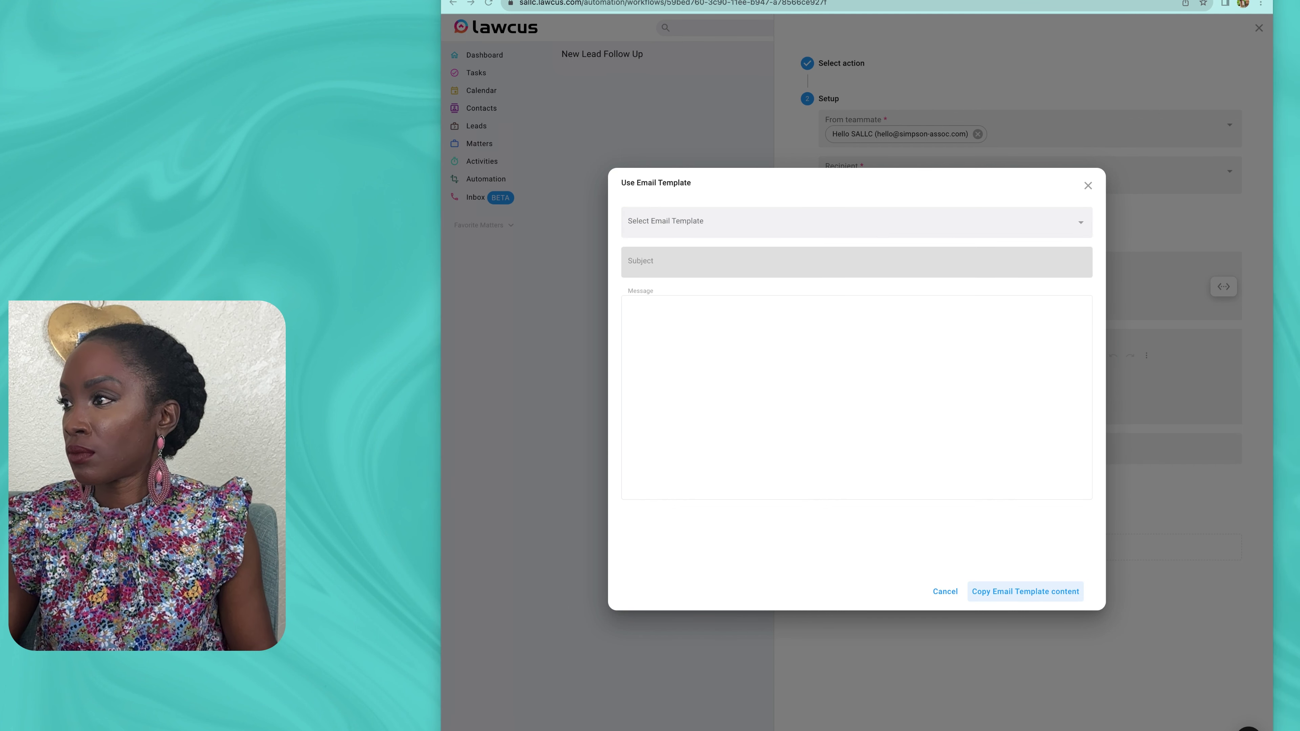
pyautogui.click(856, 222)
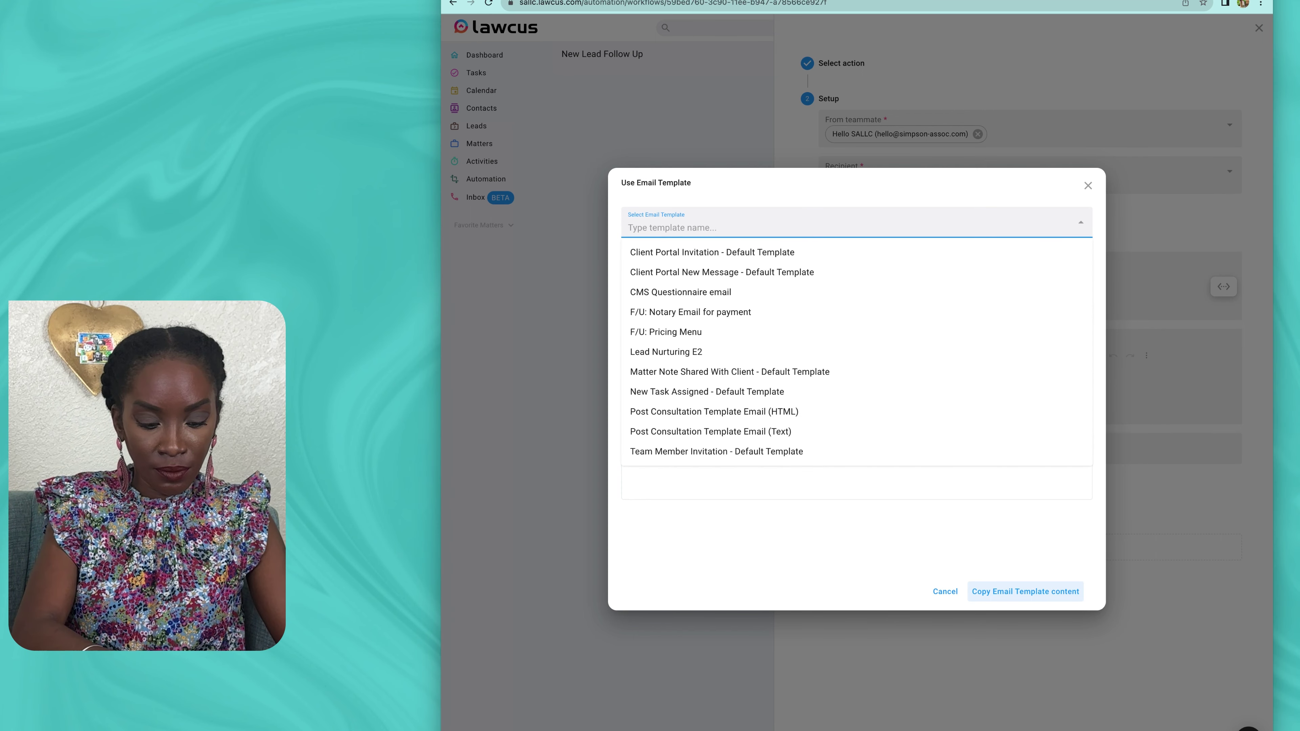
pyautogui.write('NUR')
pyautogui.press('Return')
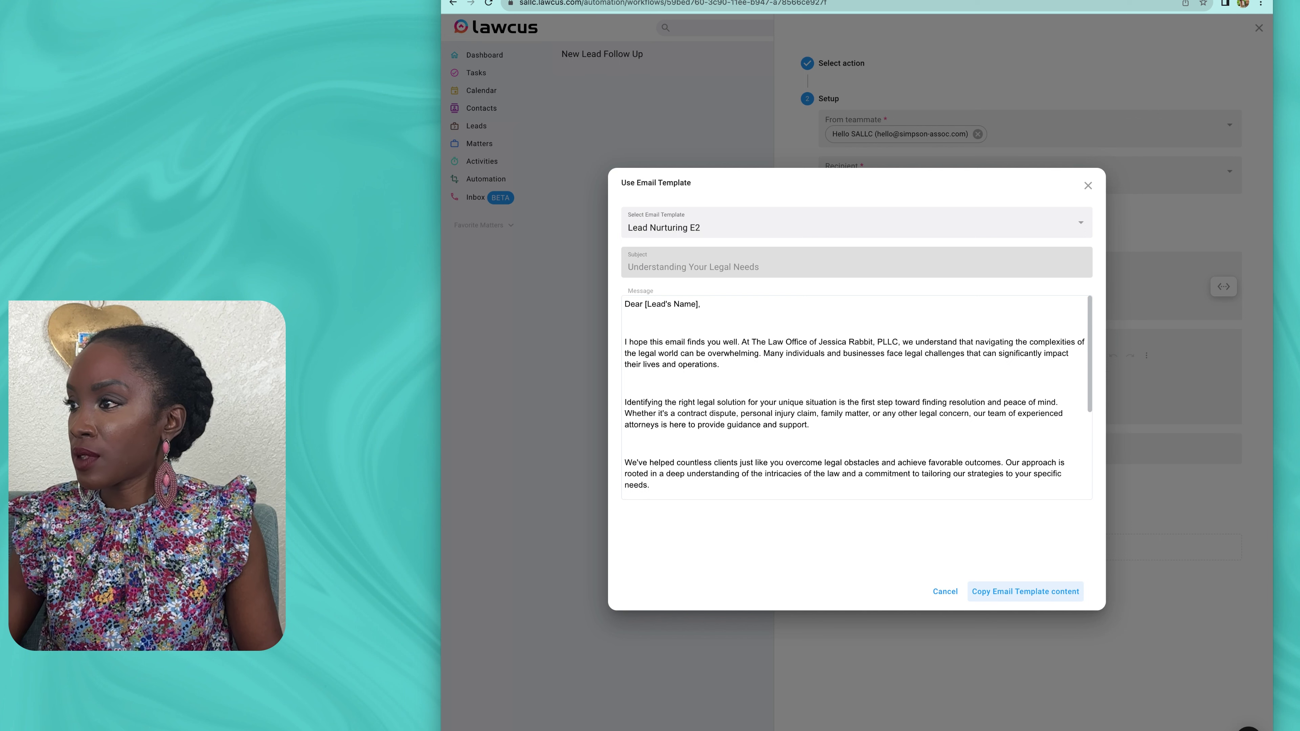
pyautogui.scroll(-3, 857, 396)
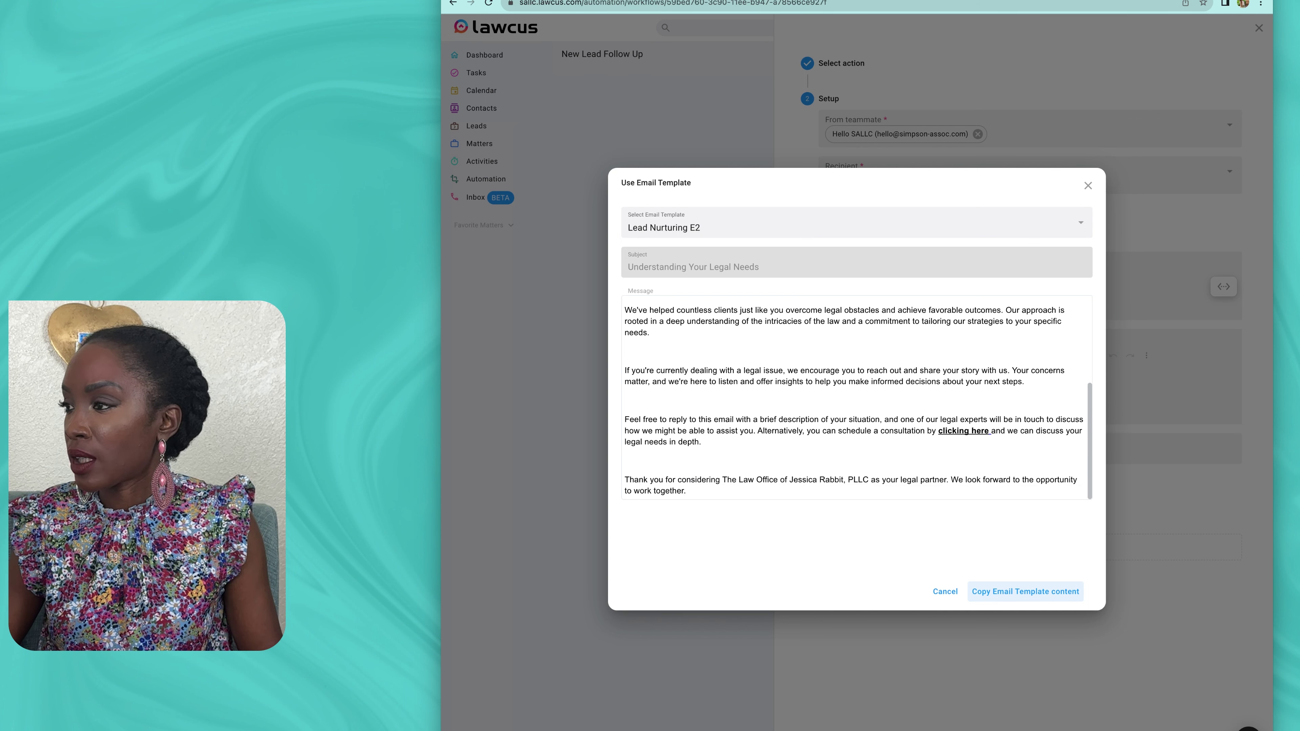
pyautogui.scroll(3, 858, 394)
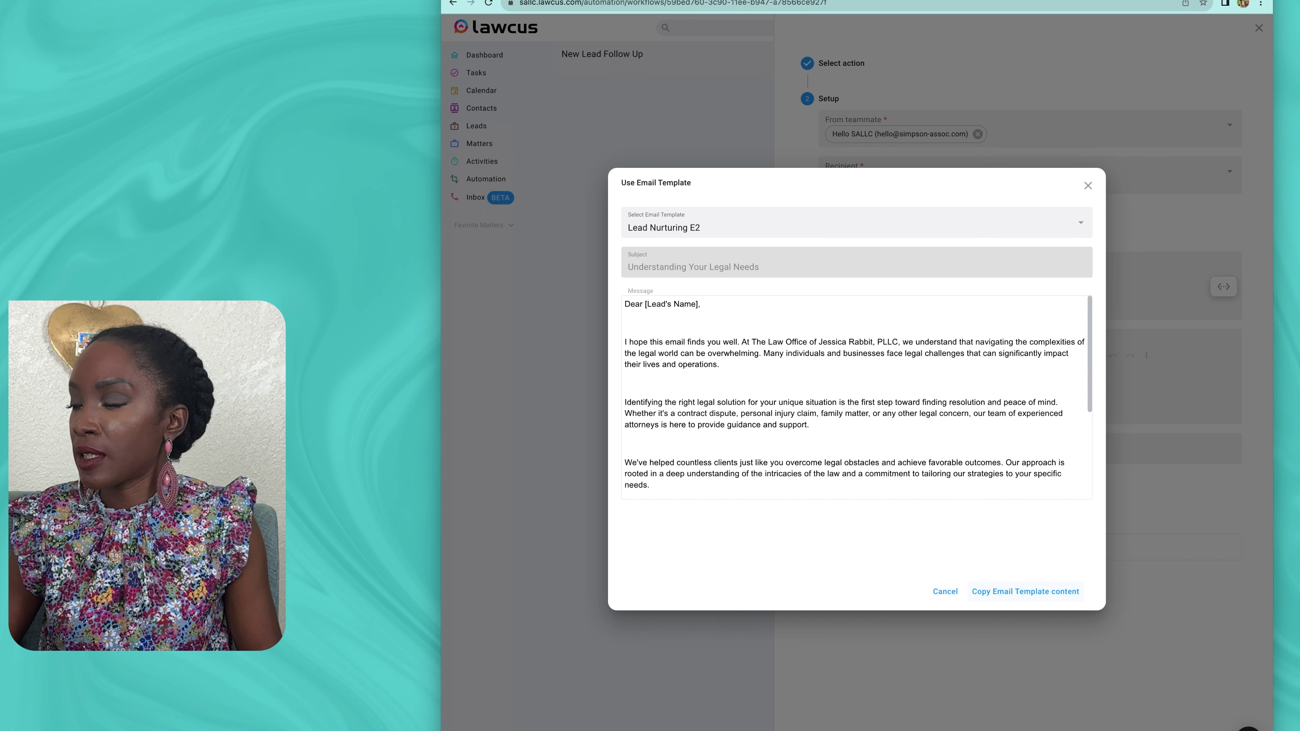
pyautogui.click(1036, 590)
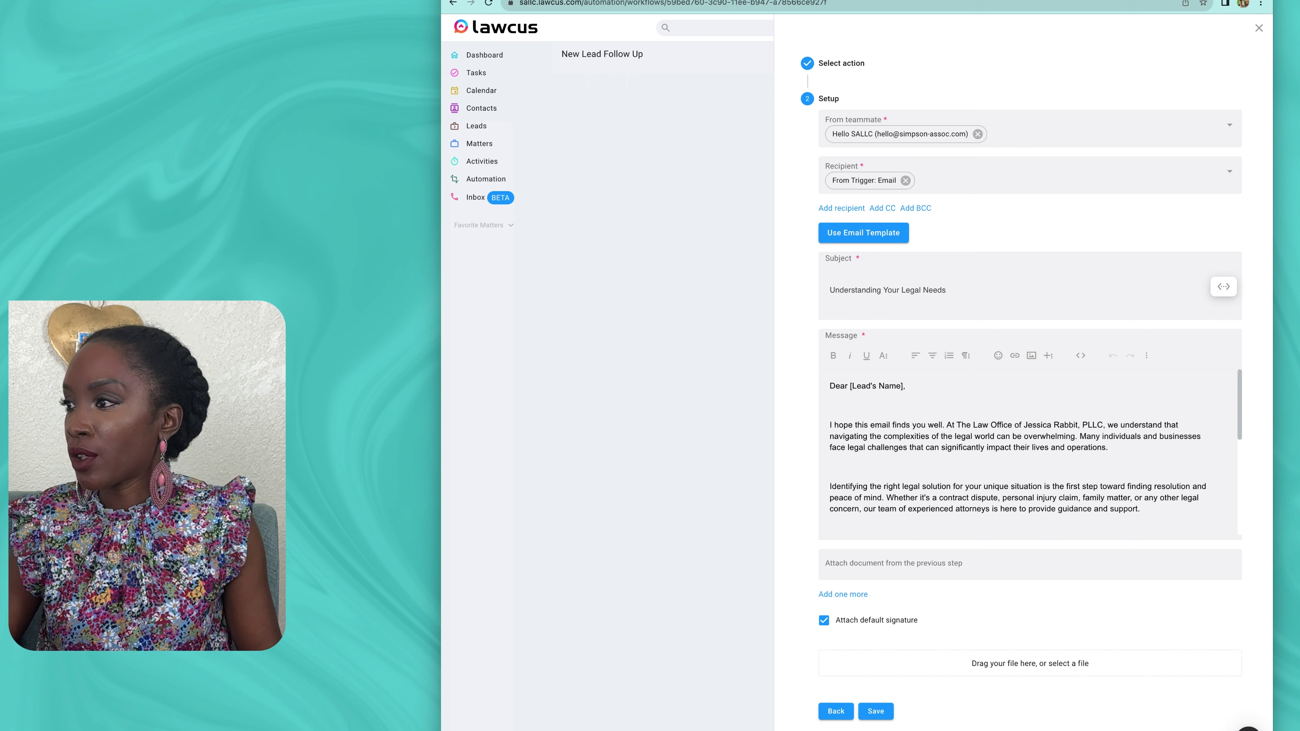
# Step: Replace [Lead's Name] after 'Dear' with the trigger's First Name variable
pyautogui.hotkey('ctrl', 'a')
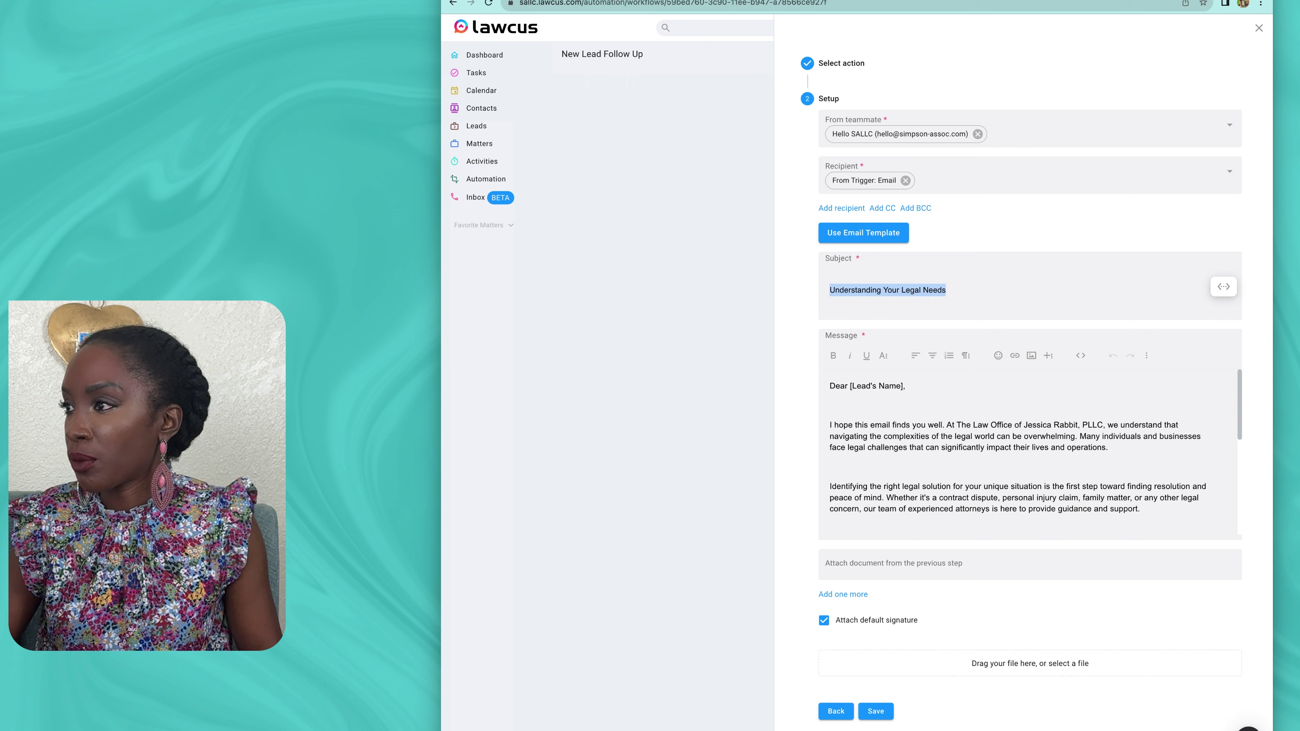
pyautogui.click(830, 405)
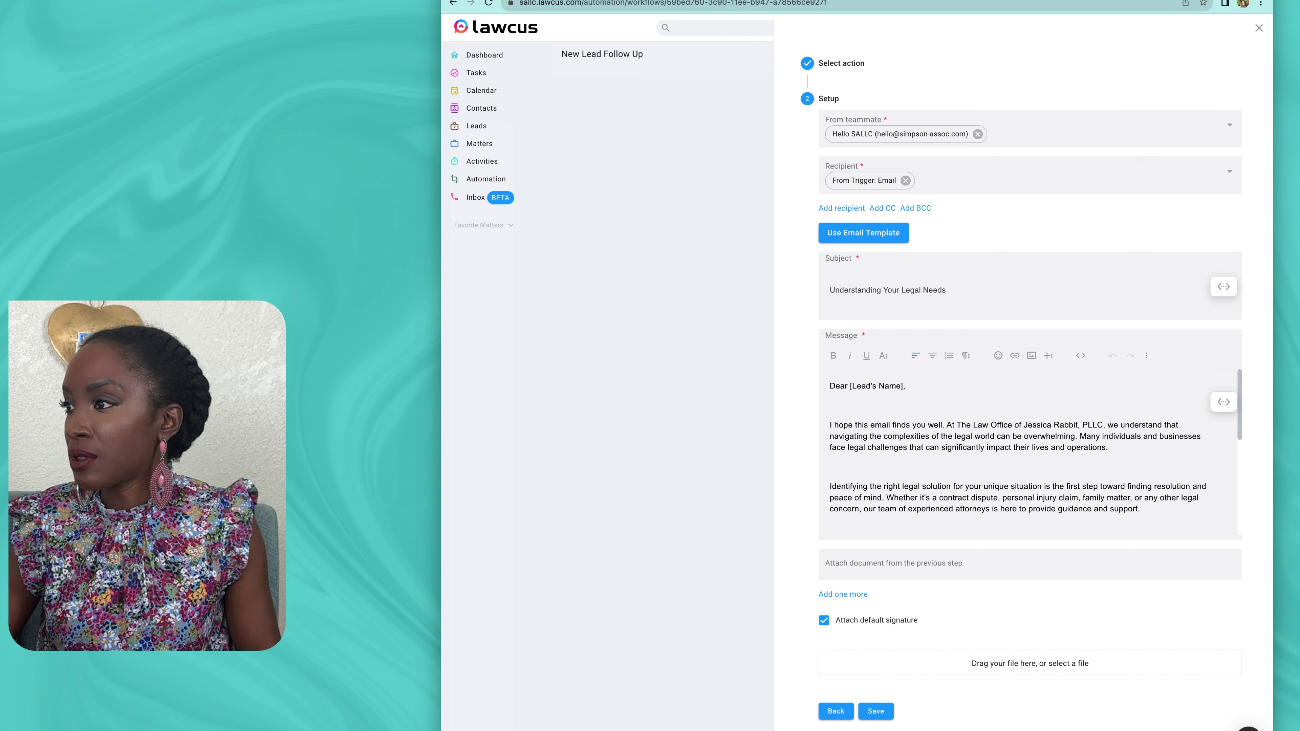
pyautogui.moveTo(851, 386); pyautogui.dragTo(902, 385)
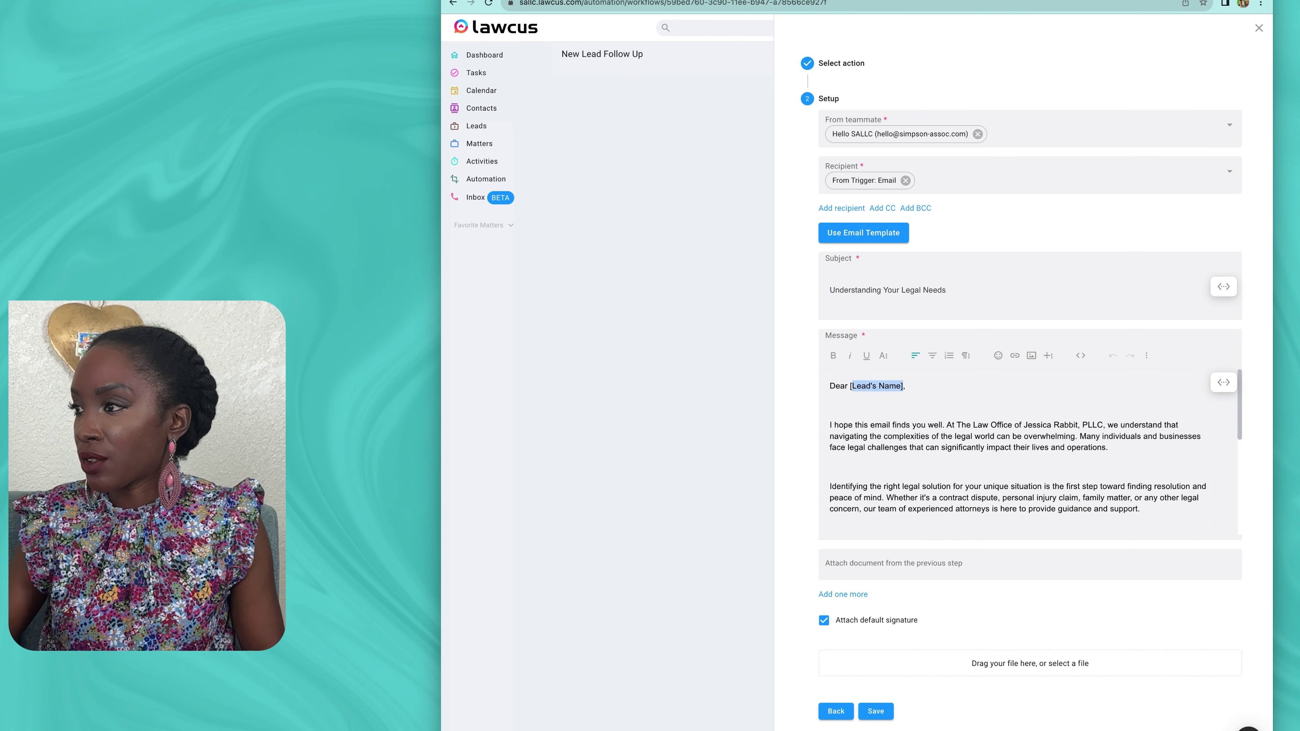
pyautogui.press('BackSpace')
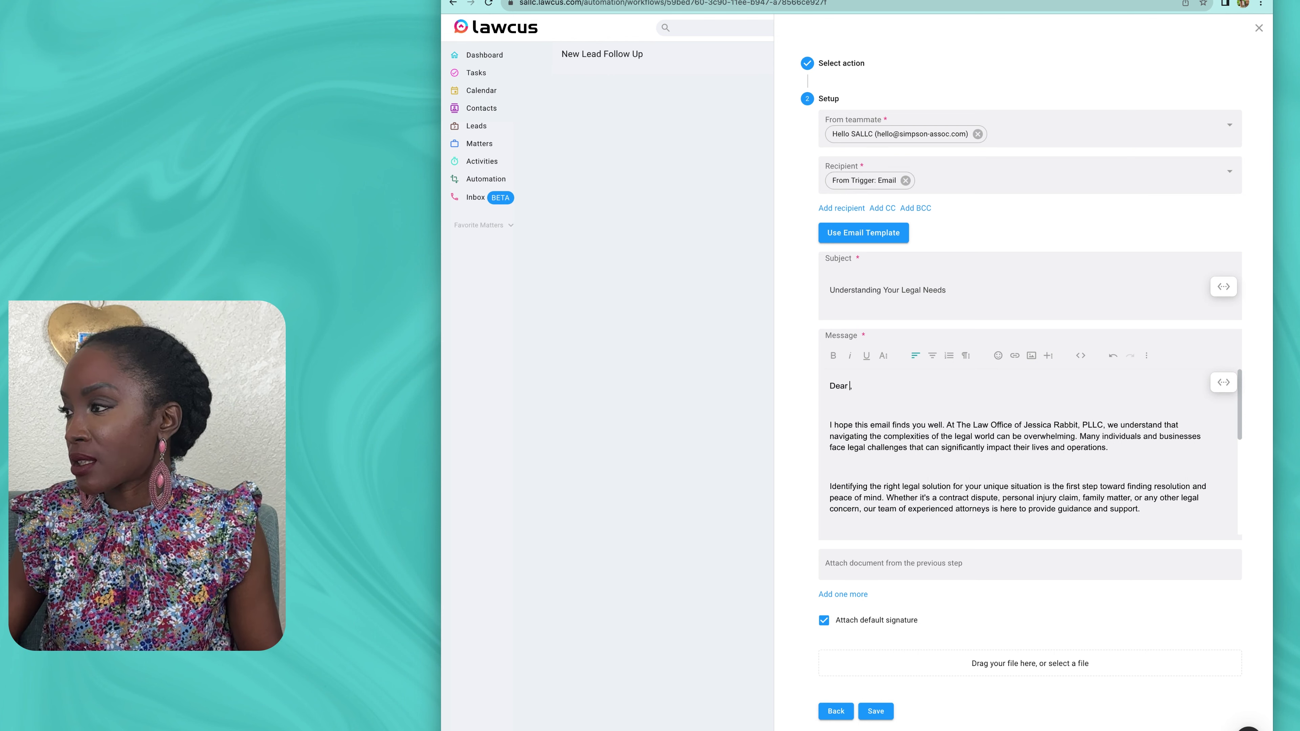
pyautogui.click(1223, 382)
pyautogui.click(1113, 386)
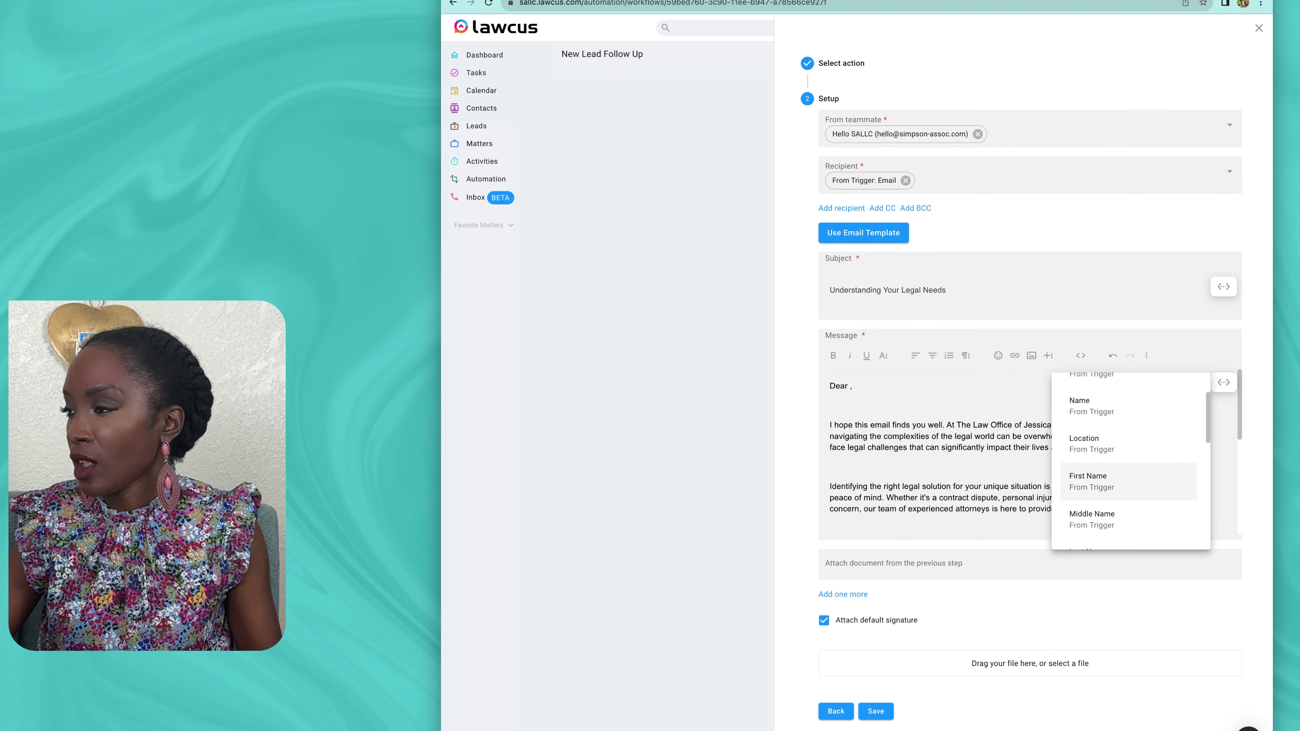
pyautogui.click(1100, 481)
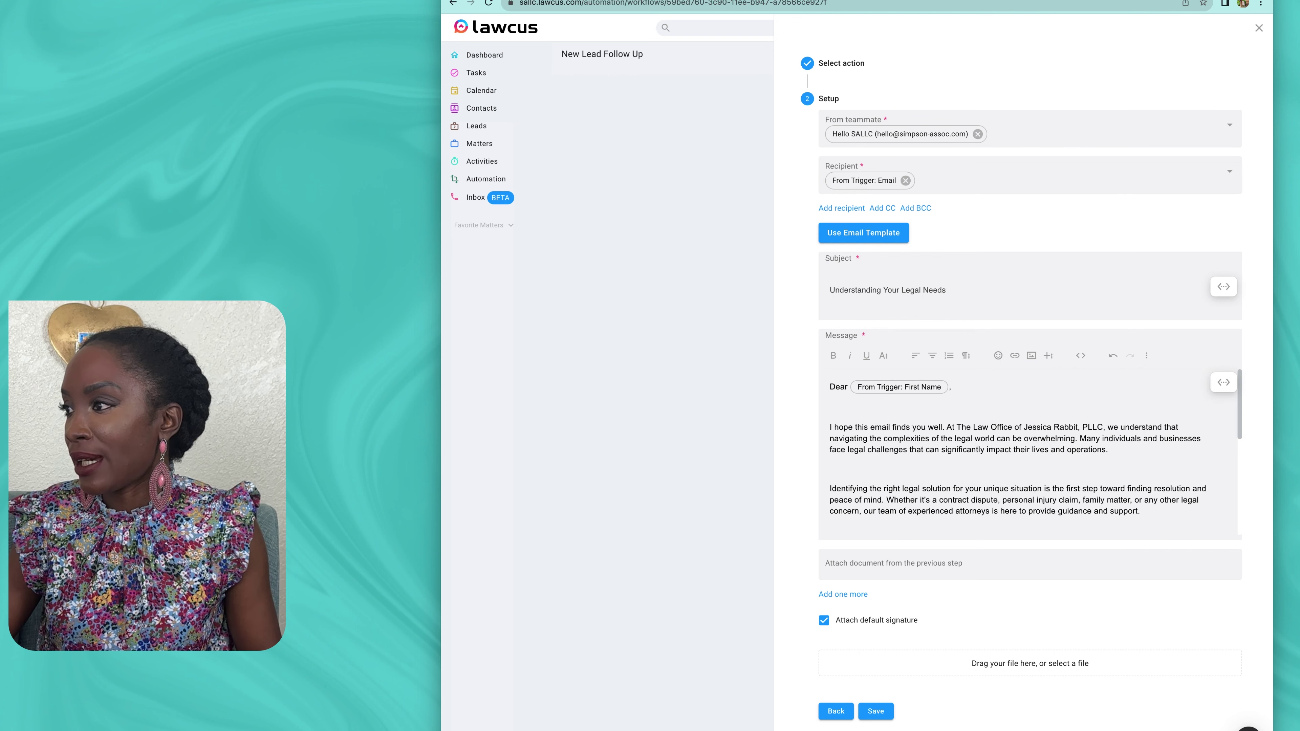
# Step: Open the message's 'clicking here' booking link in the browser
pyautogui.scroll(-5, 1036, 453)
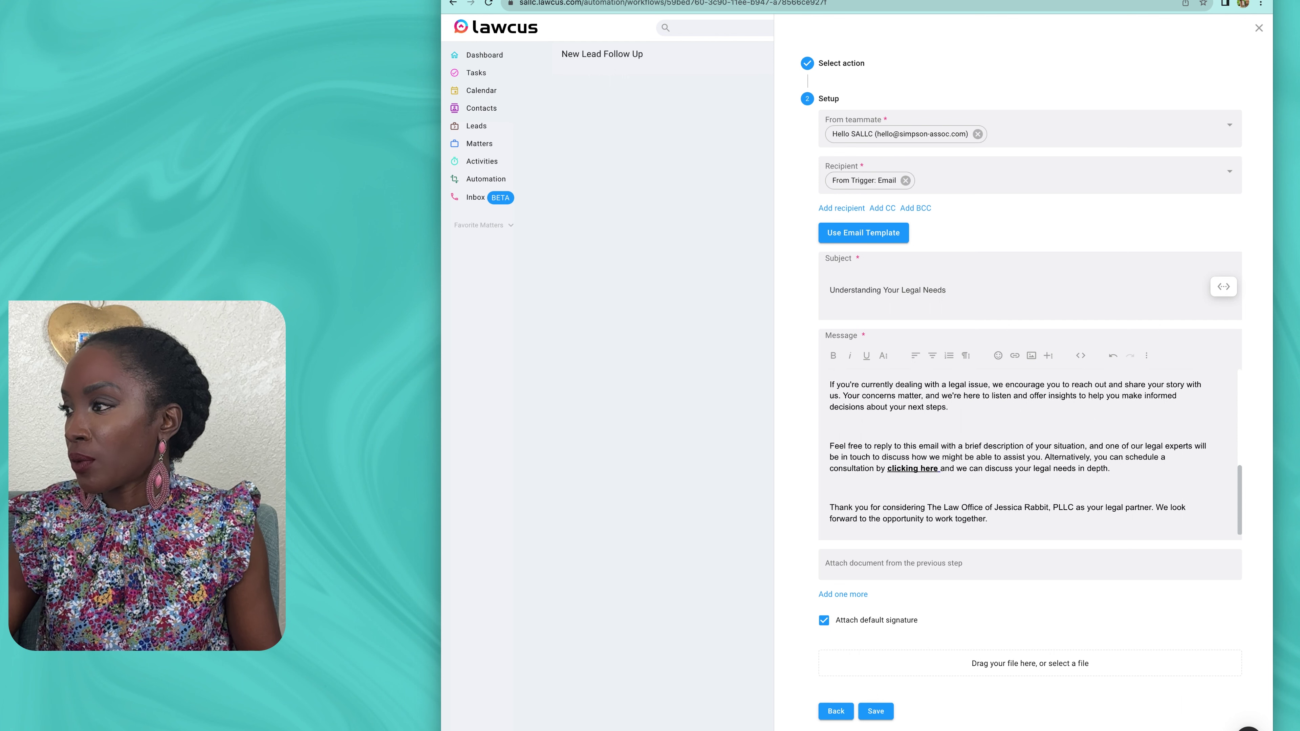
pyautogui.click(907, 468)
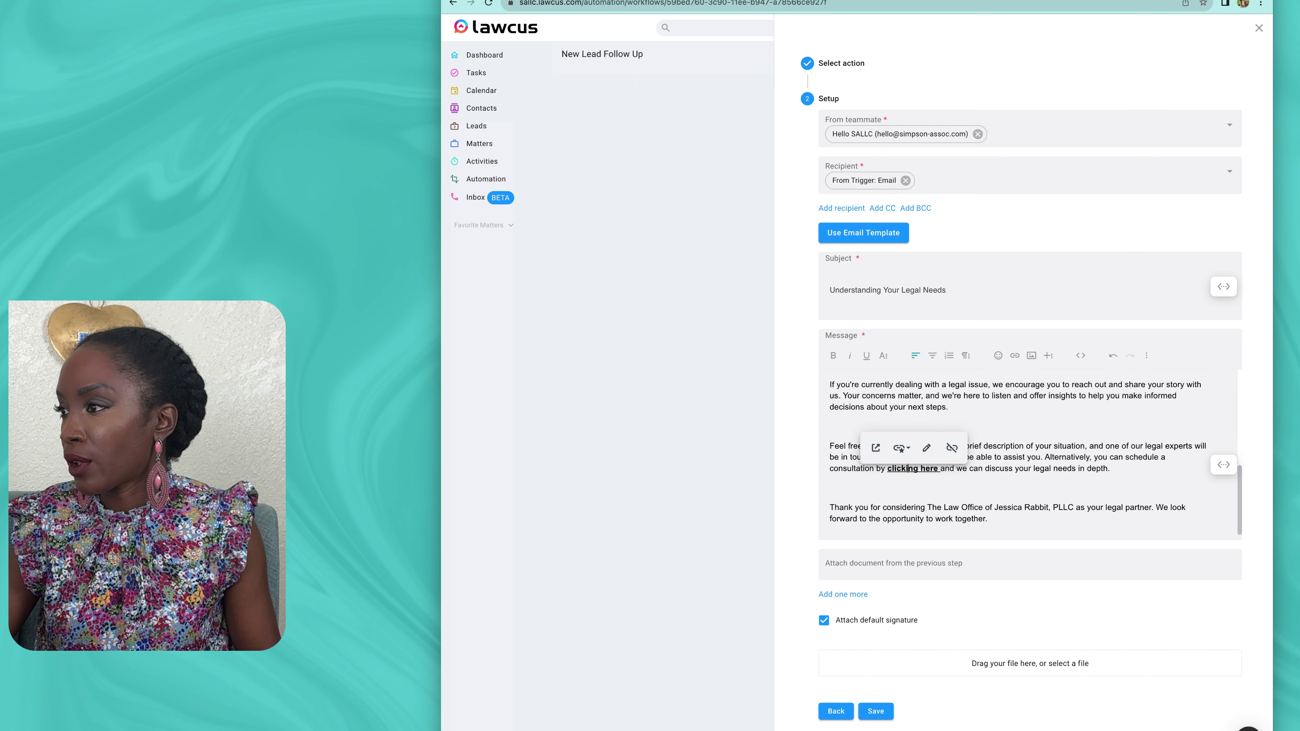
pyautogui.click(875, 447)
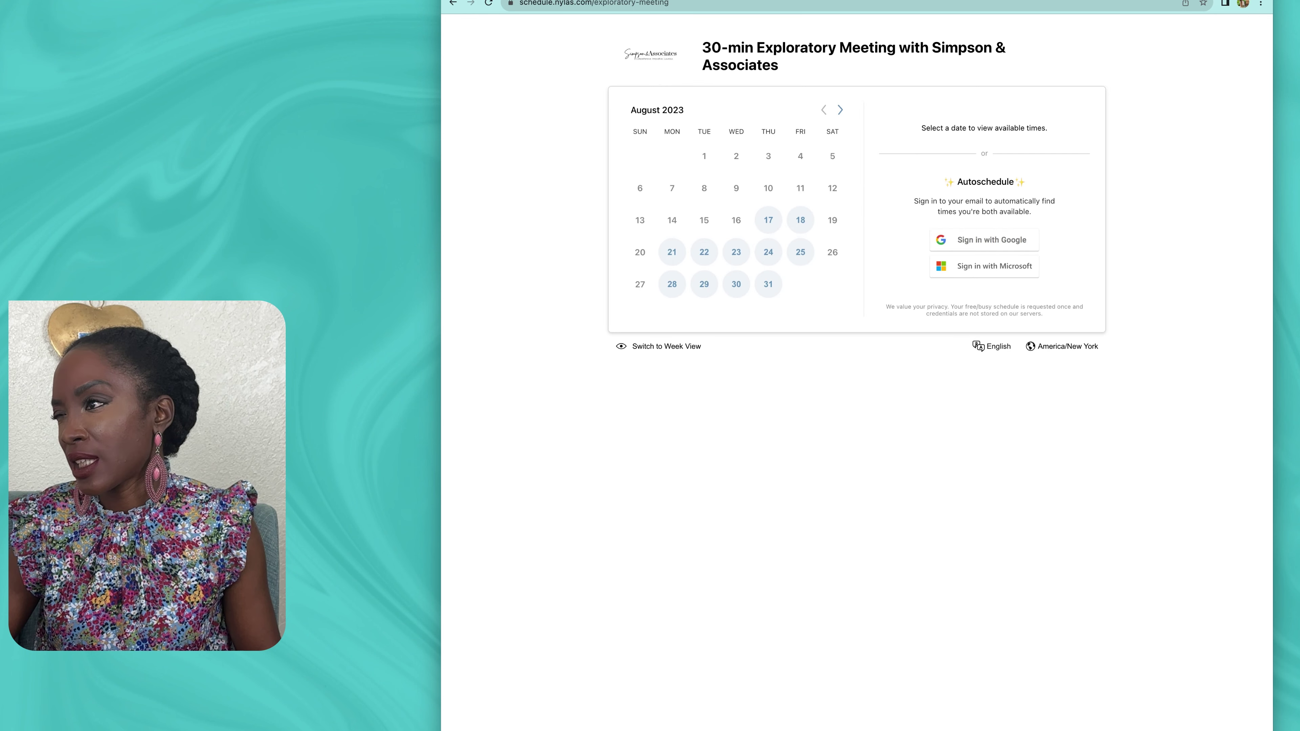
# Step: Review the 30-min Exploratory Meeting booking page and go back to the Lawcus workflow
pyautogui.hscroll(-5, 856, 372)
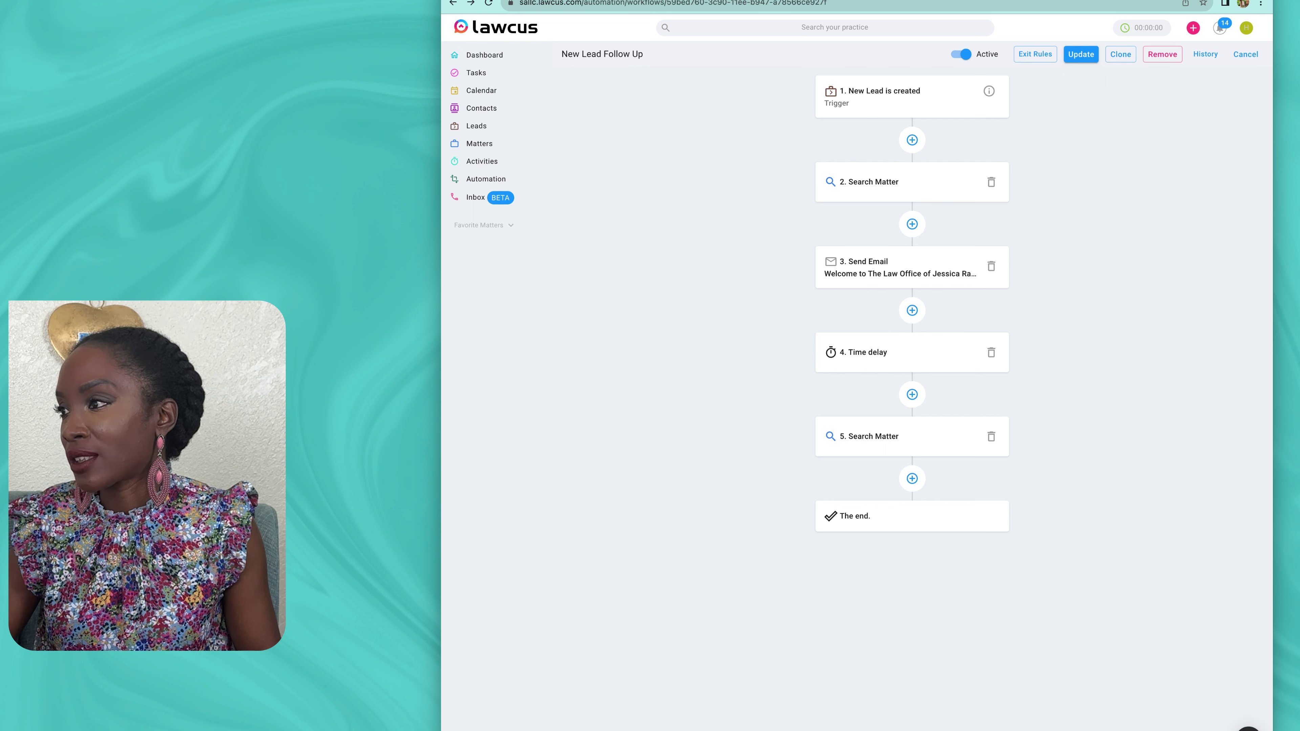
# Step: Save the workflow and add a Send Email step sent from the firm's teammate
pyautogui.click(1081, 54)
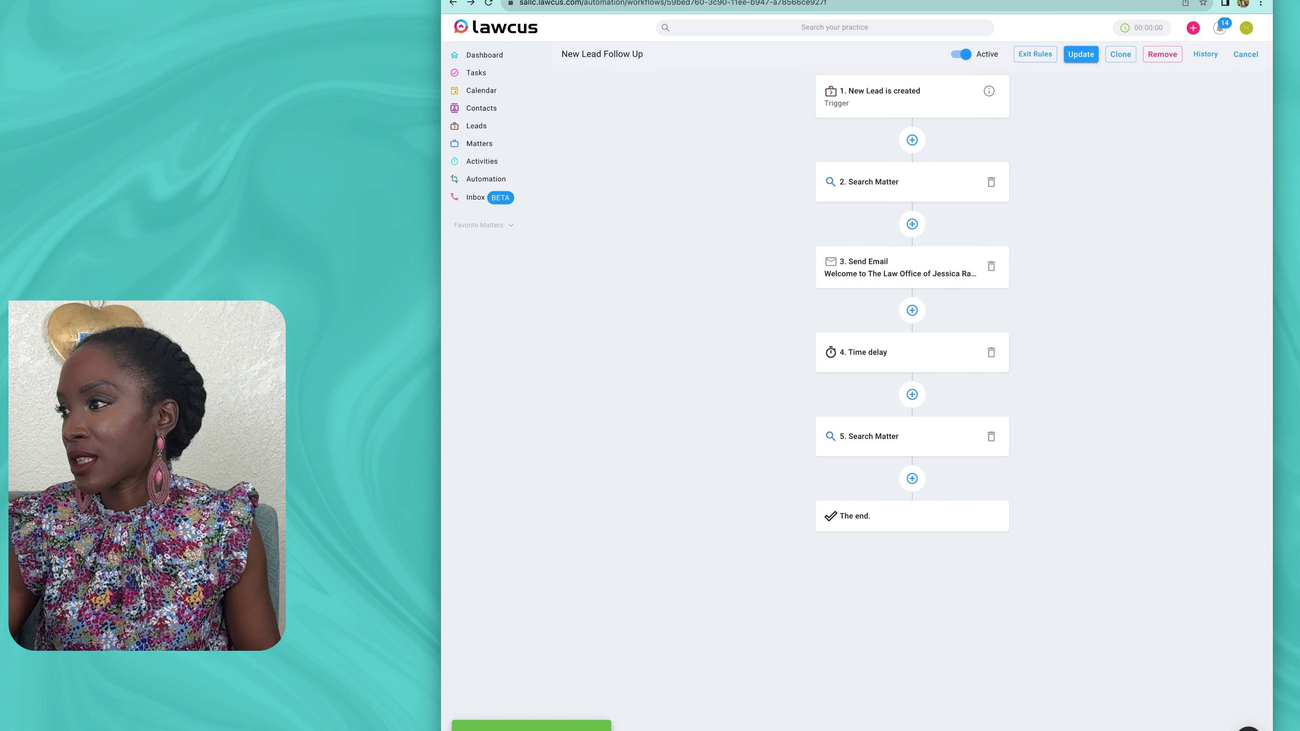
pyautogui.click(912, 478)
pyautogui.click(1030, 91)
pyautogui.click(877, 288)
pyautogui.click(836, 123)
pyautogui.click(1030, 129)
pyautogui.click(1004, 187)
pyautogui.scroll(-2, 1026, 230)
pyautogui.scroll(2, 1027, 231)
pyautogui.click(1034, 159)
pyautogui.click(1023, 244)
# Step: Send to the lead's trigger Email and copy in the Lead Nurturing E2 template
pyautogui.click(1029, 175)
pyautogui.click(1016, 238)
pyautogui.scroll(-2, 1028, 284)
pyautogui.scroll(-3, 1027, 307)
pyautogui.click(980, 332)
pyautogui.click(863, 233)
pyautogui.click(850, 223)
pyautogui.write('lead nu')
pyautogui.click(667, 253)
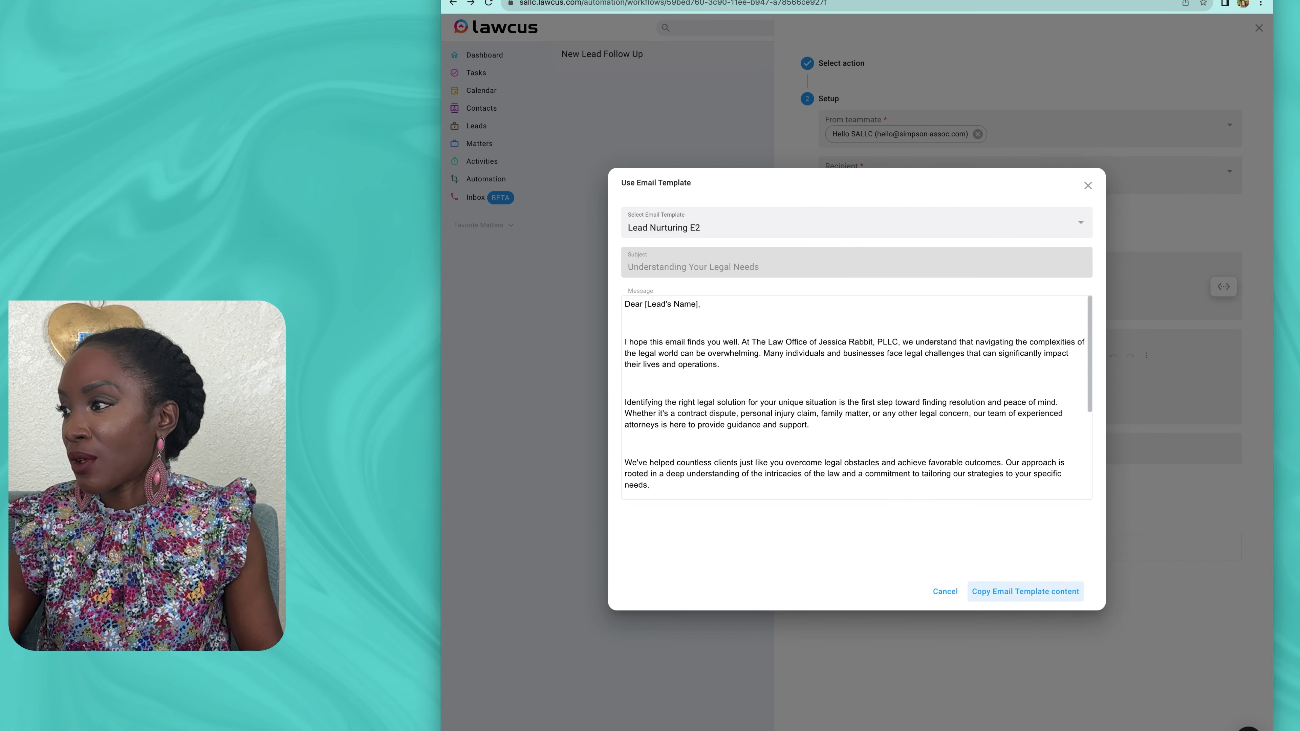
pyautogui.click(1024, 591)
# Step: Replace [Lead's Name] with the First Name variable after 'Dear' and save the email
pyautogui.moveTo(849, 386); pyautogui.dragTo(903, 386)
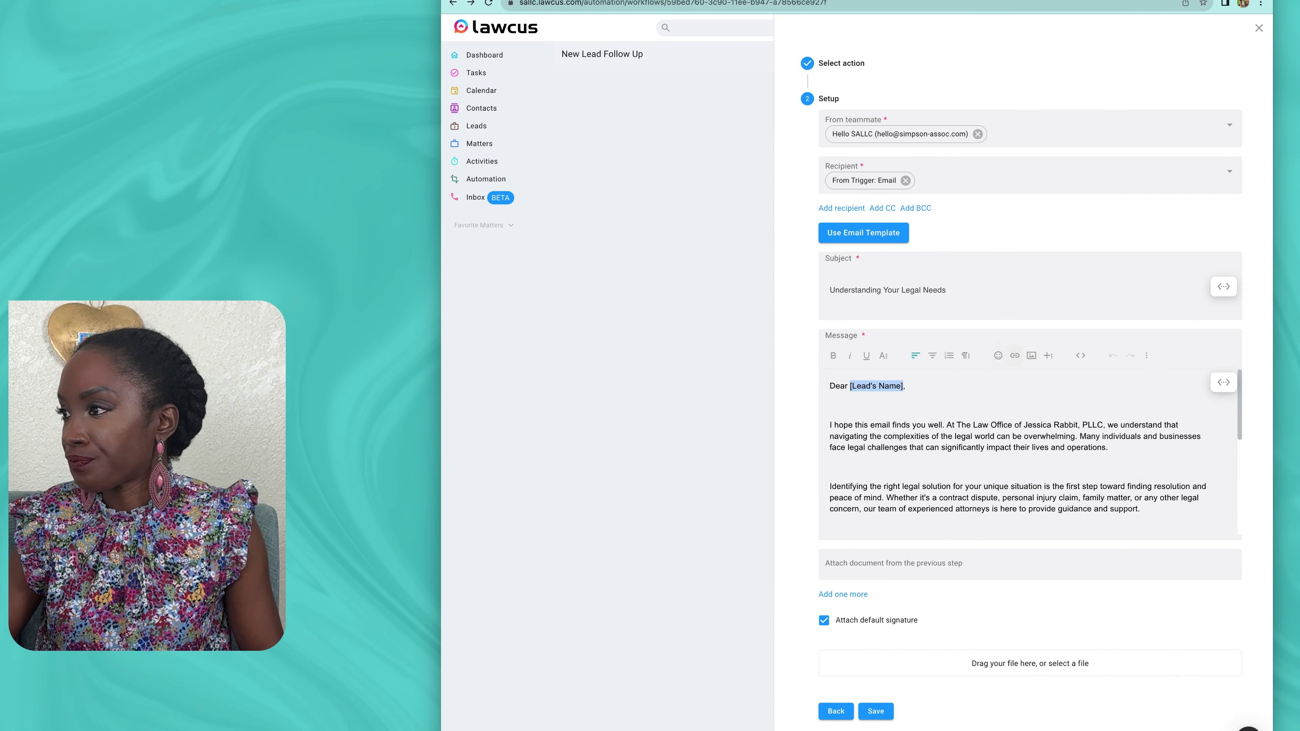
pyautogui.press('Right')
pyautogui.press('BackSpace')
pyautogui.press('BackSpace')
pyautogui.press('BackSpace')
pyautogui.press('BackSpace')
pyautogui.press('BackSpace')
pyautogui.press('BackSpace')
pyautogui.press('BackSpace')
pyautogui.press('BackSpace')
pyautogui.press('BackSpace')
pyautogui.press('BackSpace')
pyautogui.press('BackSpace')
pyautogui.press('BackSpace')
pyautogui.press('BackSpace')
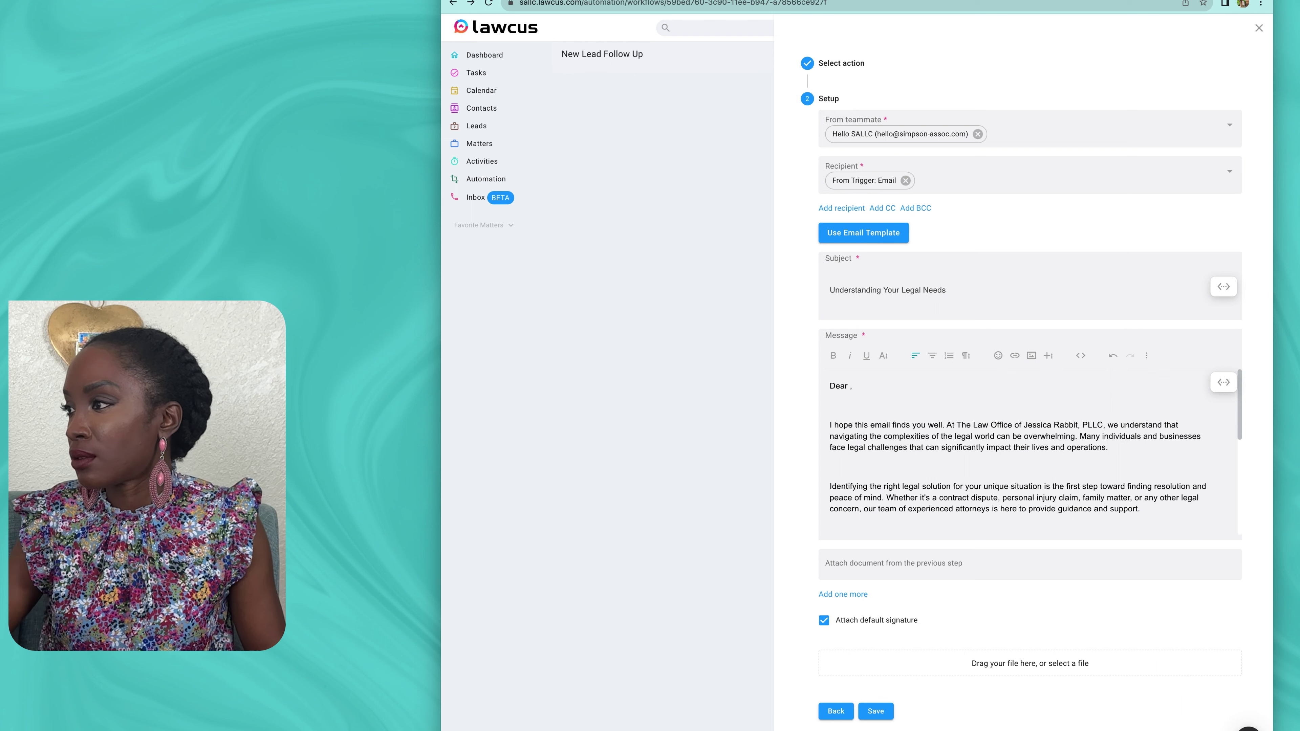
pyautogui.click(1223, 382)
pyautogui.click(1106, 441)
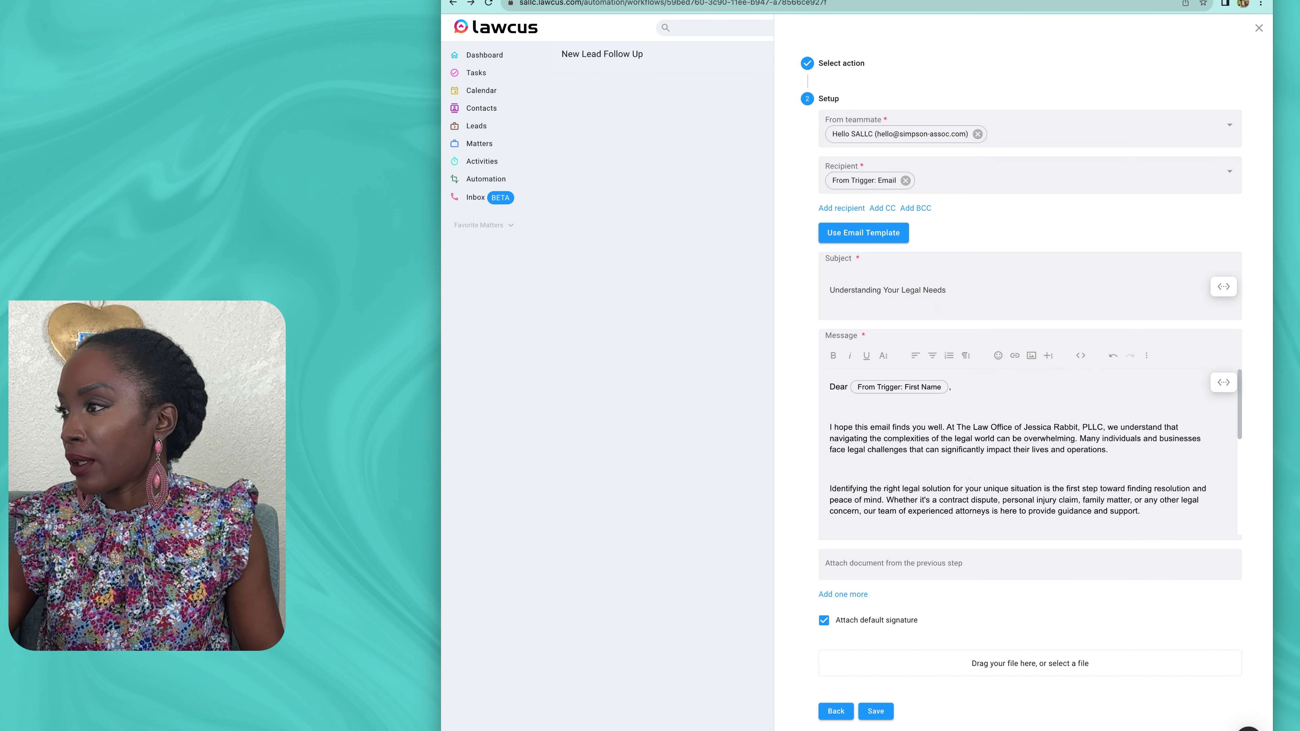
pyautogui.scroll(-5, 1034, 450)
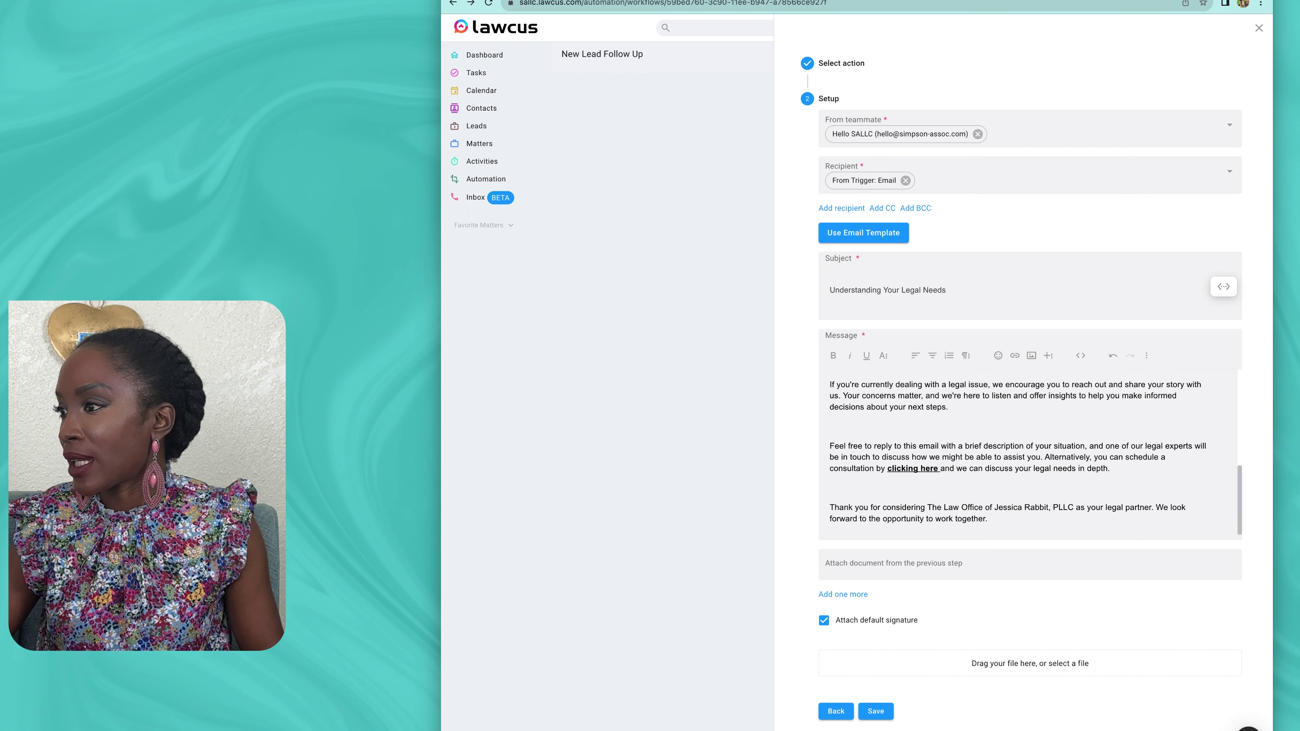
pyautogui.click(876, 710)
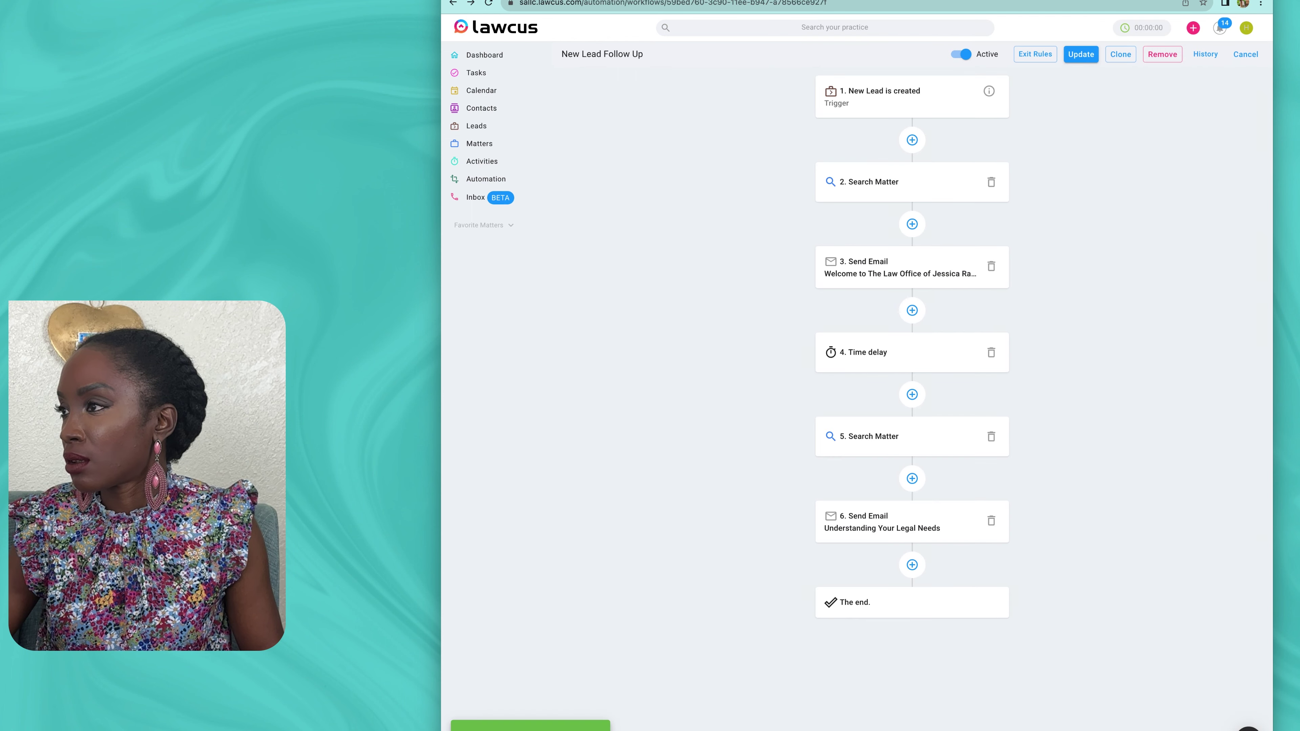
pyautogui.click(893, 523)
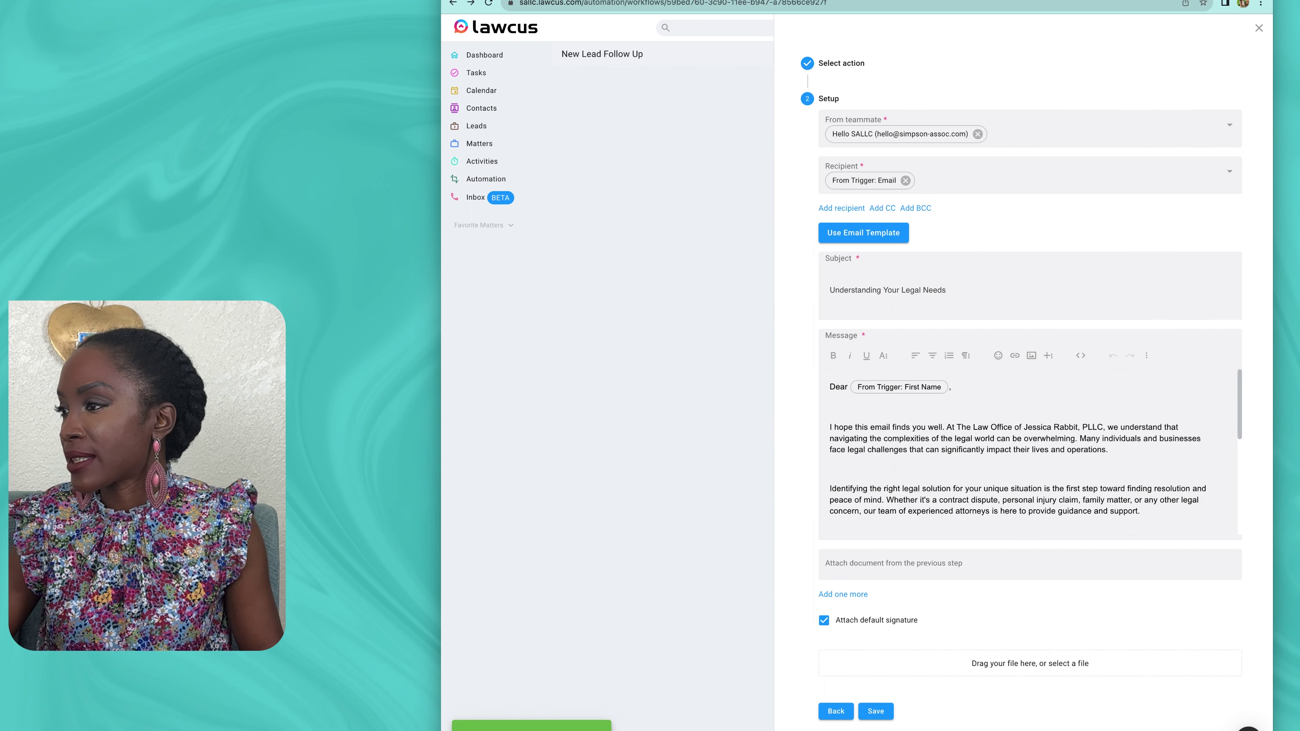
pyautogui.scroll(-5, 1034, 450)
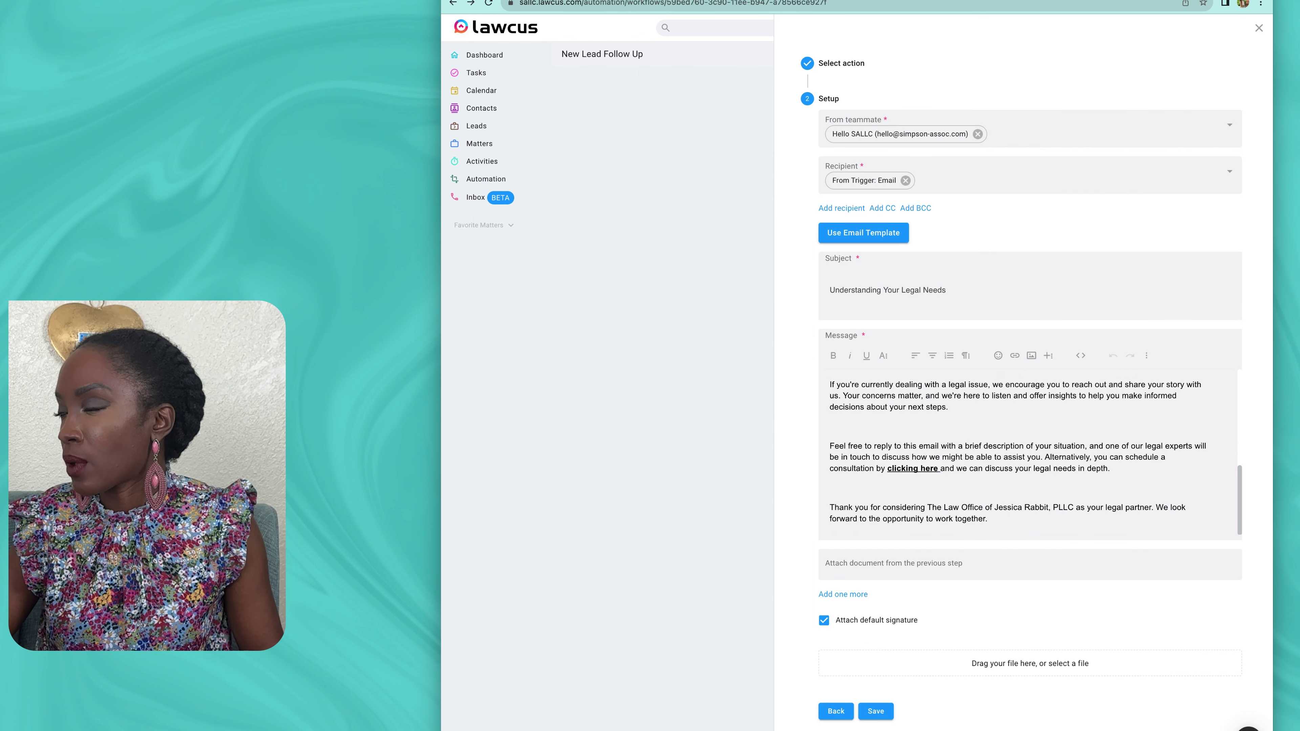
pyautogui.click(908, 468)
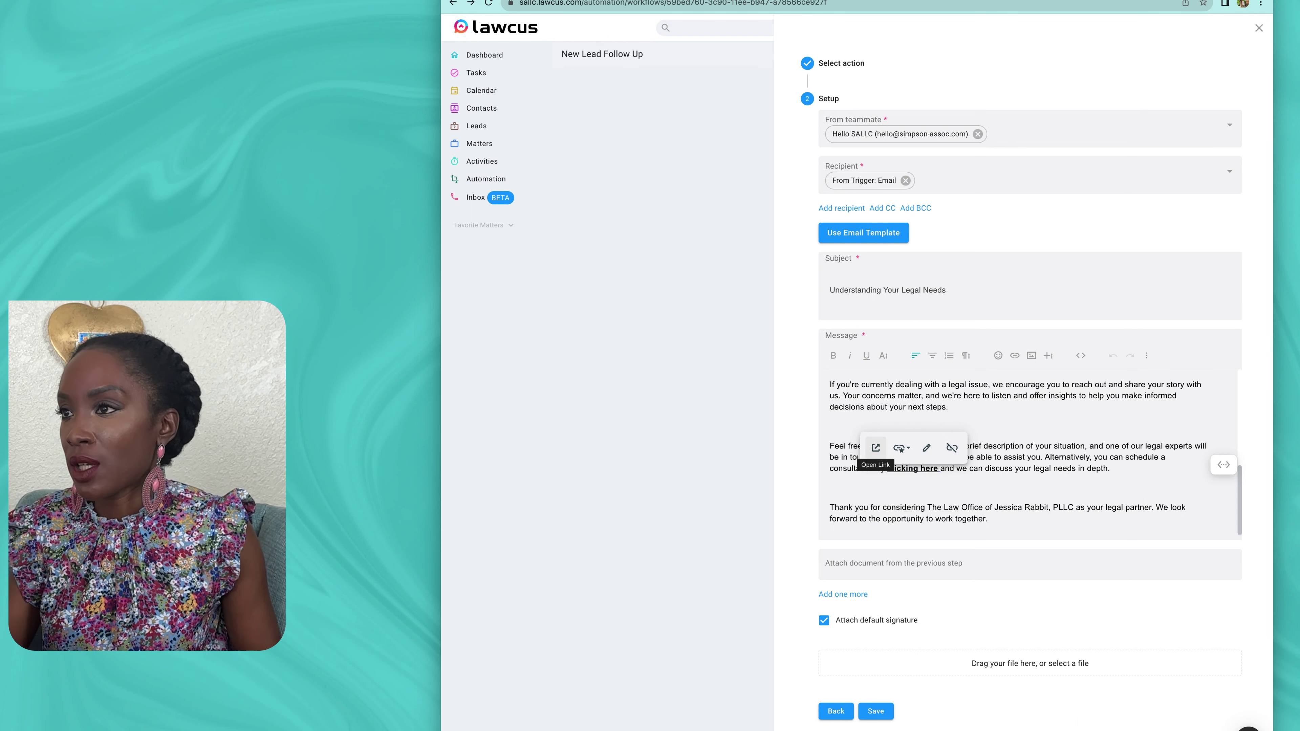
pyautogui.click(903, 488)
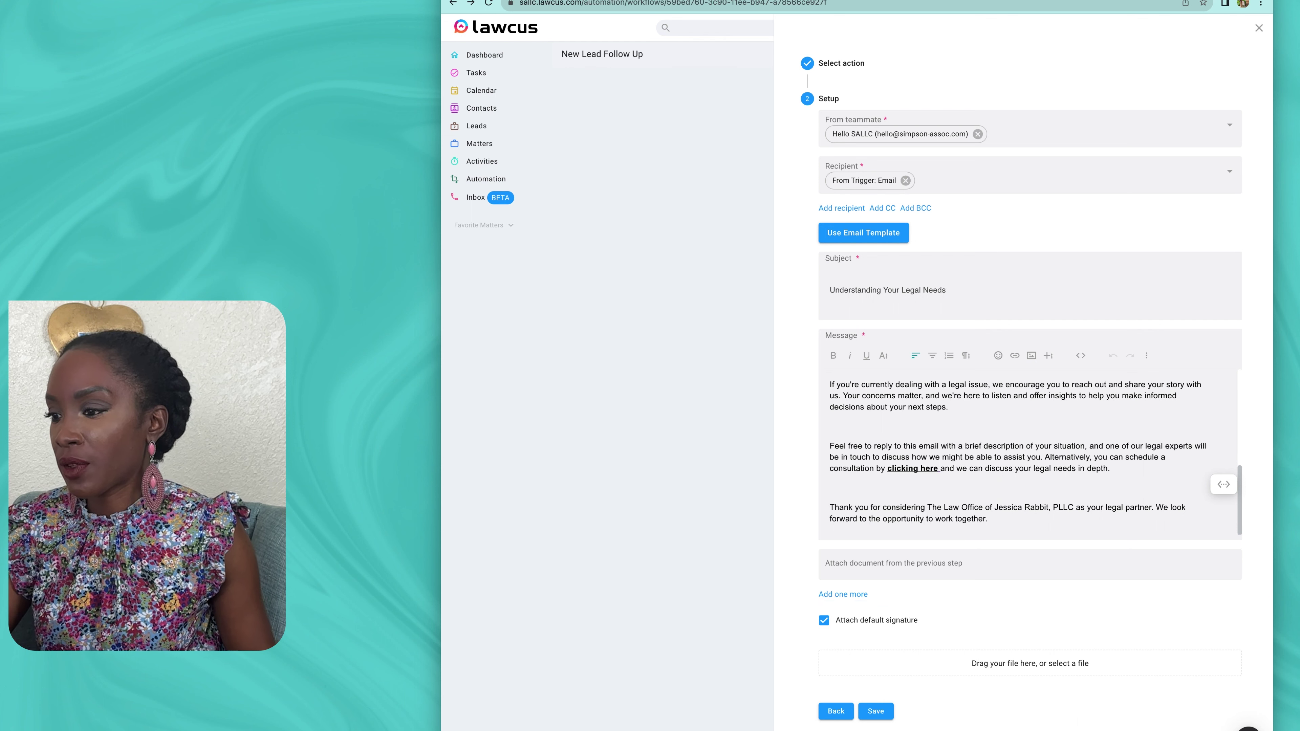
pyautogui.click(875, 711)
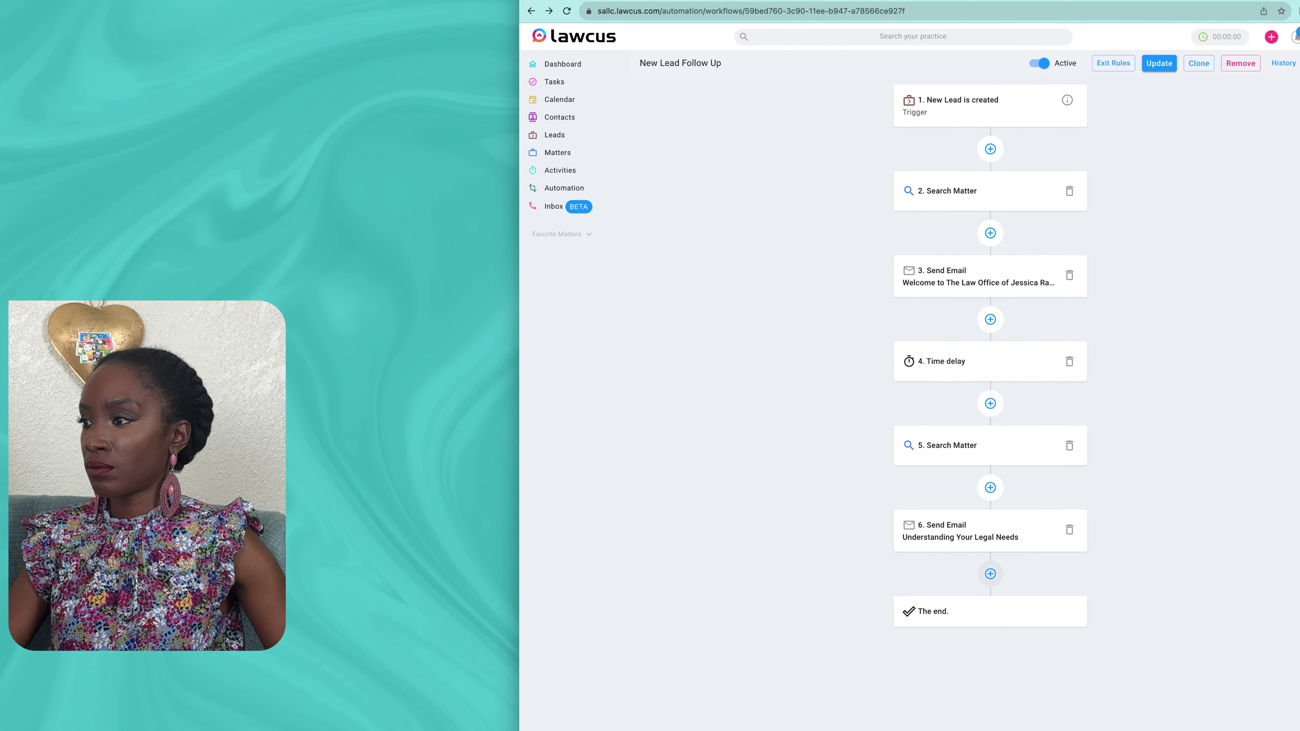
# Step: Add a 21-day Time delay step after step 6
pyautogui.click(990, 573)
pyautogui.write('Time')
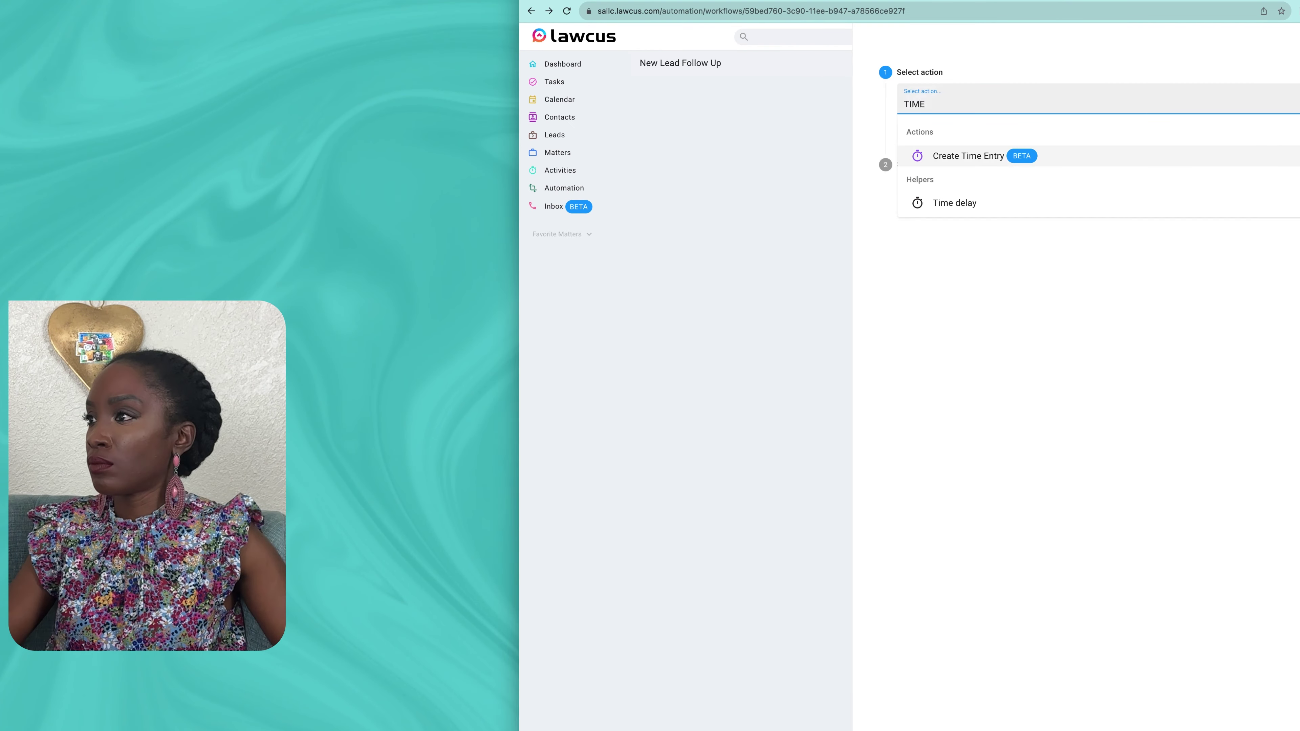
pyautogui.click(954, 203)
pyautogui.click(1074, 181)
pyautogui.click(962, 209)
pyautogui.click(1075, 225)
pyautogui.write('21')
pyautogui.click(1074, 274)
pyautogui.click(954, 319)
# Step: Add a Search Matter step matching the lead's Lead Id OR Name
pyautogui.click(990, 573)
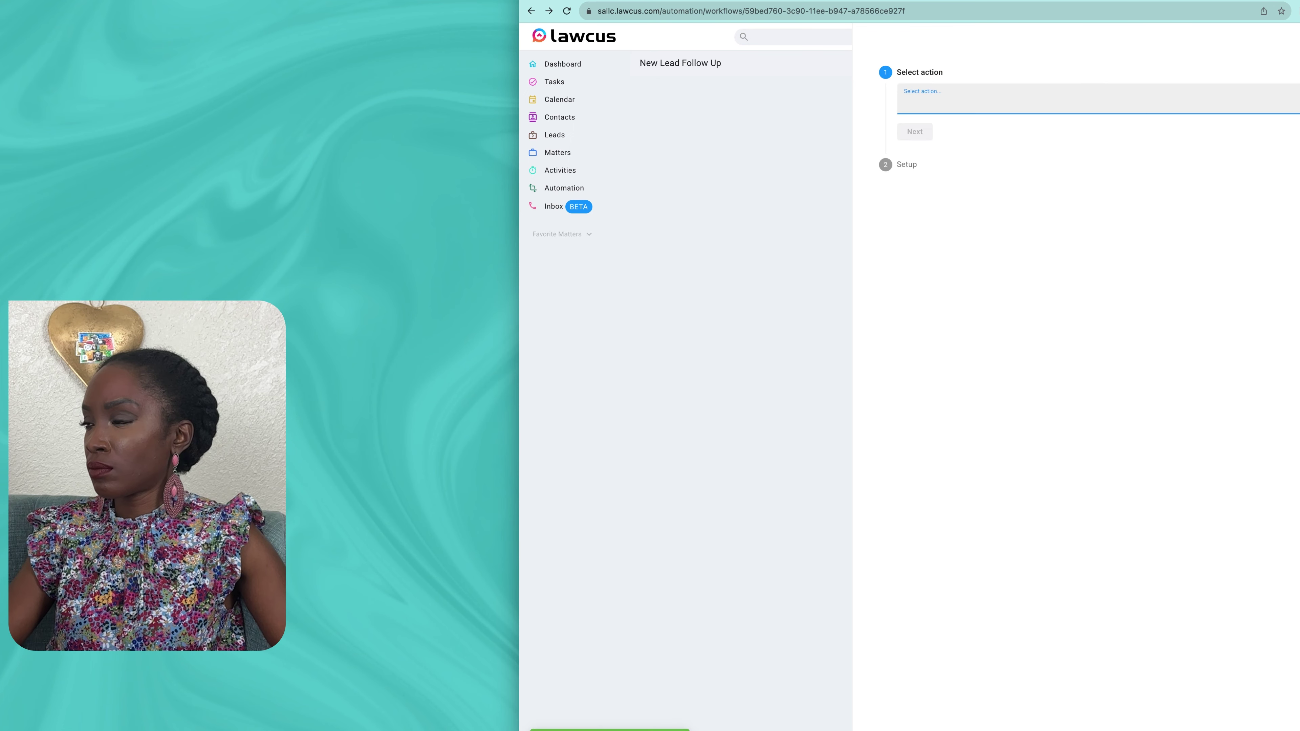
pyautogui.write('Sea')
pyautogui.click(960, 155)
pyautogui.click(1202, 147)
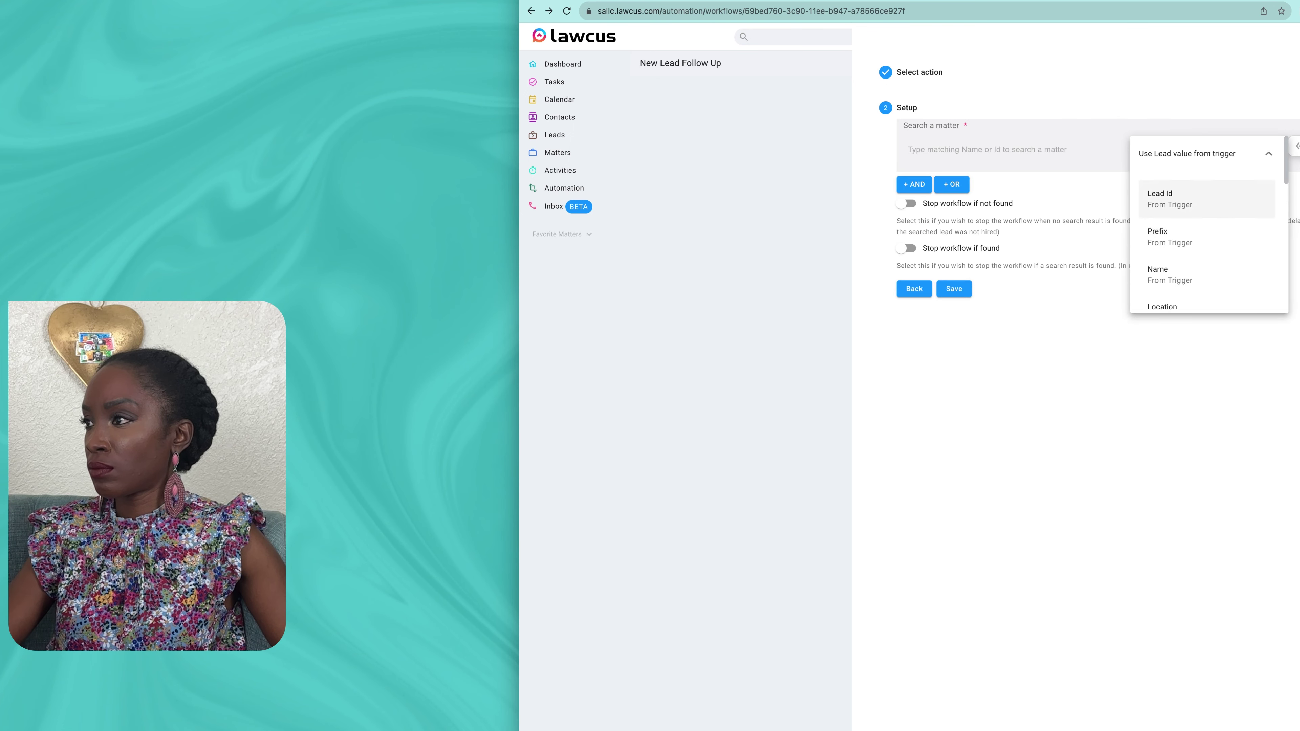
pyautogui.click(1203, 199)
pyautogui.click(951, 202)
pyautogui.click(1265, 242)
pyautogui.click(1167, 244)
pyautogui.scroll(-2, 1166, 244)
pyautogui.click(1122, 261)
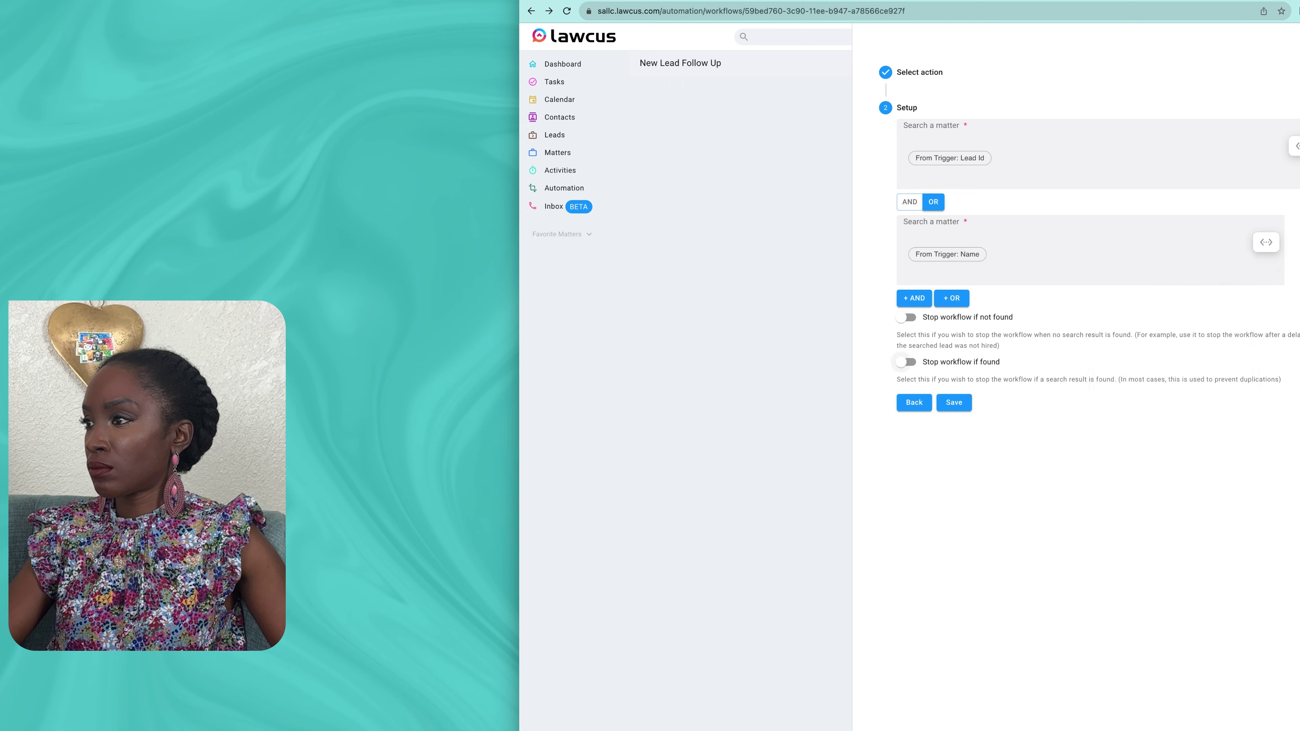
pyautogui.click(954, 403)
pyautogui.scroll(-2, 990, 665)
# Step: Add a Send Email step from the firm's teammate to the lead's Email
pyautogui.click(989, 709)
pyautogui.write('Se')
pyautogui.click(954, 155)
pyautogui.click(1107, 138)
pyautogui.click(1112, 170)
pyautogui.click(1108, 225)
pyautogui.click(1108, 185)
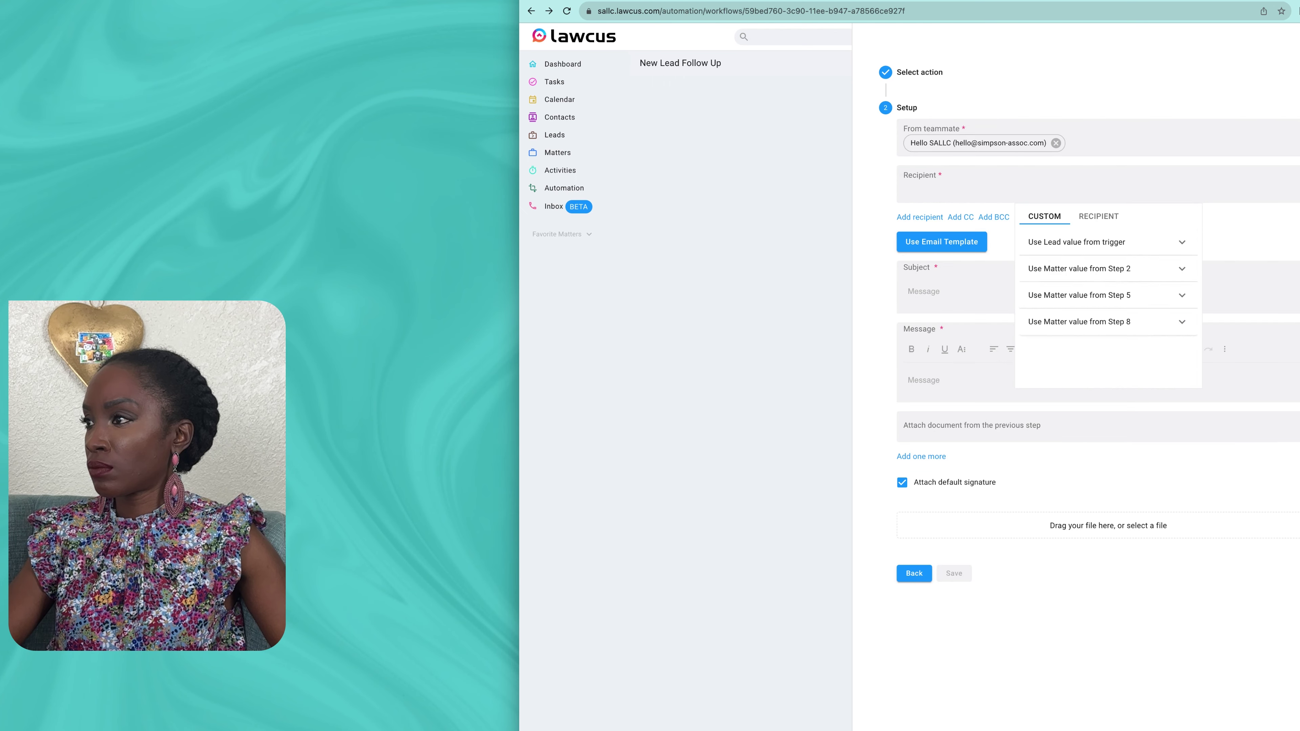
pyautogui.click(1108, 242)
pyautogui.click(1106, 288)
pyautogui.click(1107, 288)
pyautogui.scroll(-3, 1107, 307)
pyautogui.click(1106, 328)
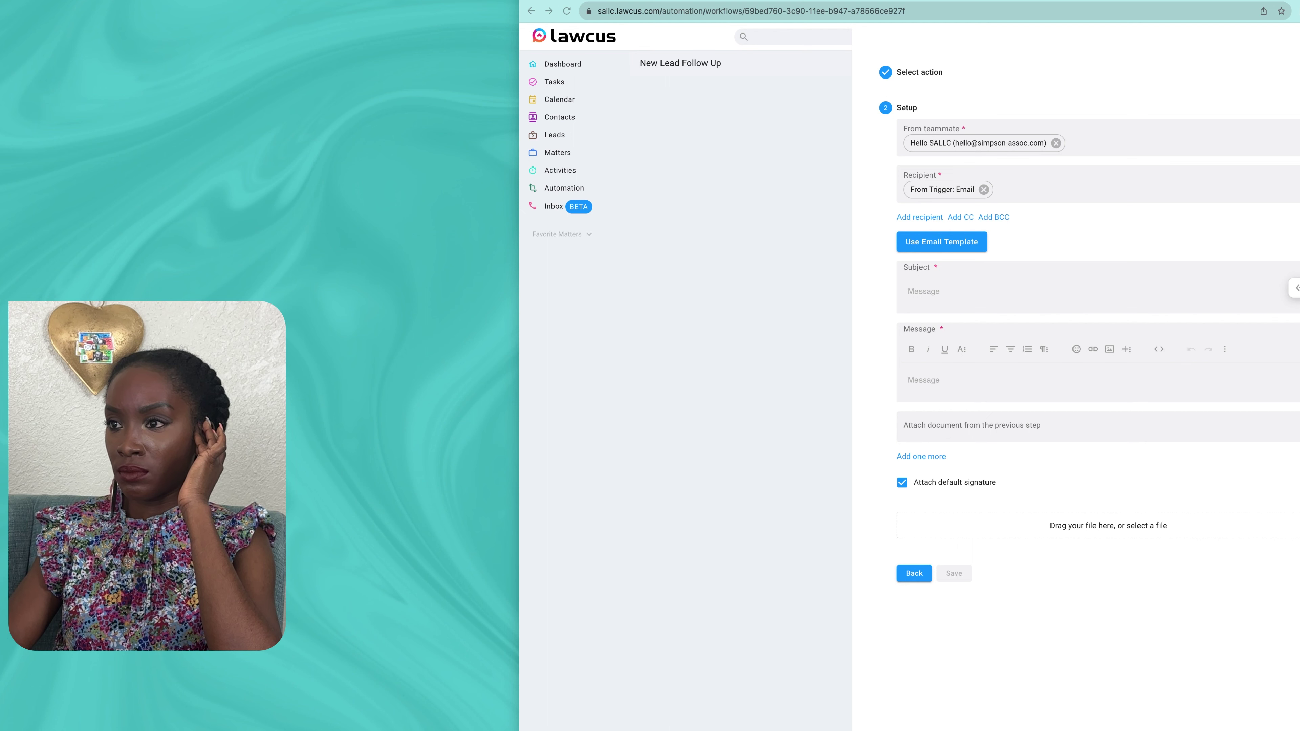
# Step: Paste the domestic violence subject and body, then select the [Lead's Name] placeholder for replacement
pyautogui.write('How The Law Office of Jessica Rabbit, PLLC Handles Domestic Violence Issues')
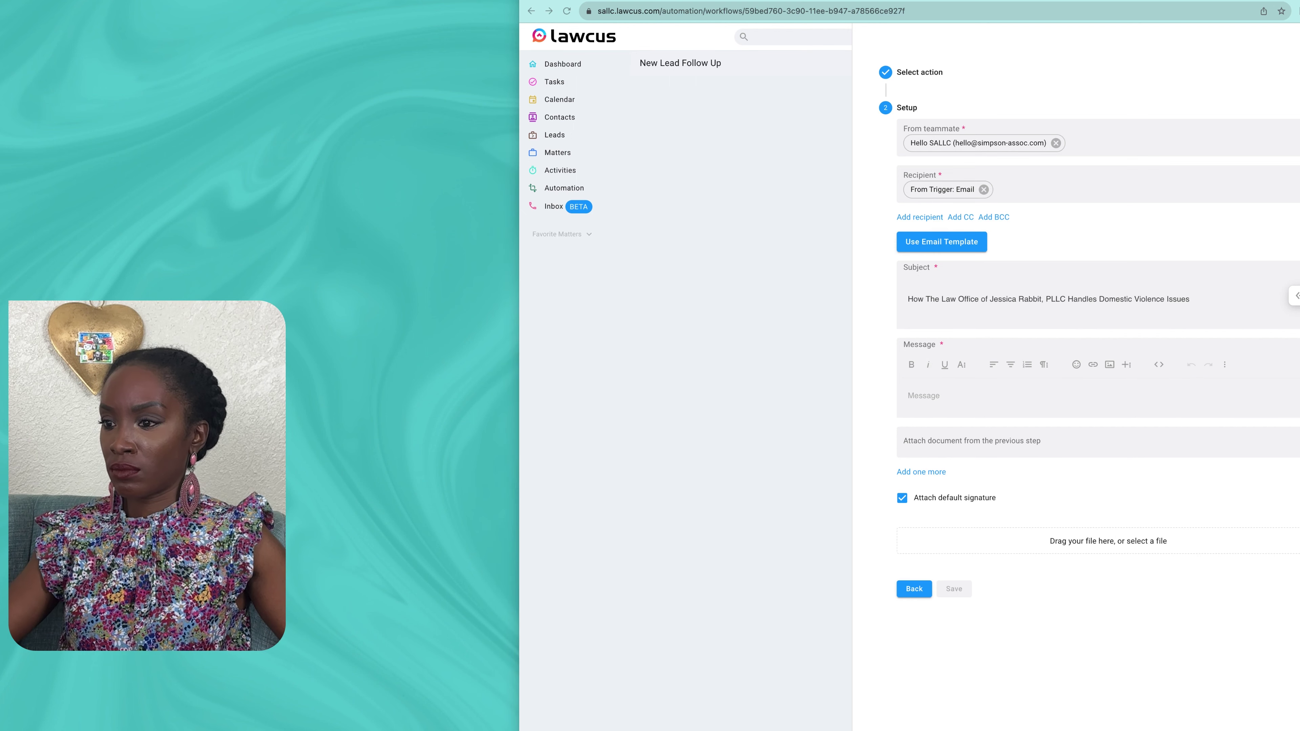
pyautogui.write("If you are ready to get started, click the link below to schedule a consultation so we can develop a legal strategy for your specific issue. We're here to help  [Link to Schedule Consultation]  Already know what you need? -Great! Click here to have a member of our team contact you to discuss next steps.  Thank you for considering The Law Office of Jessica Rabbit, PLLC as your legal counselor. We look forward to the opportunity to assist you with your Domestic Violence Dispute.")
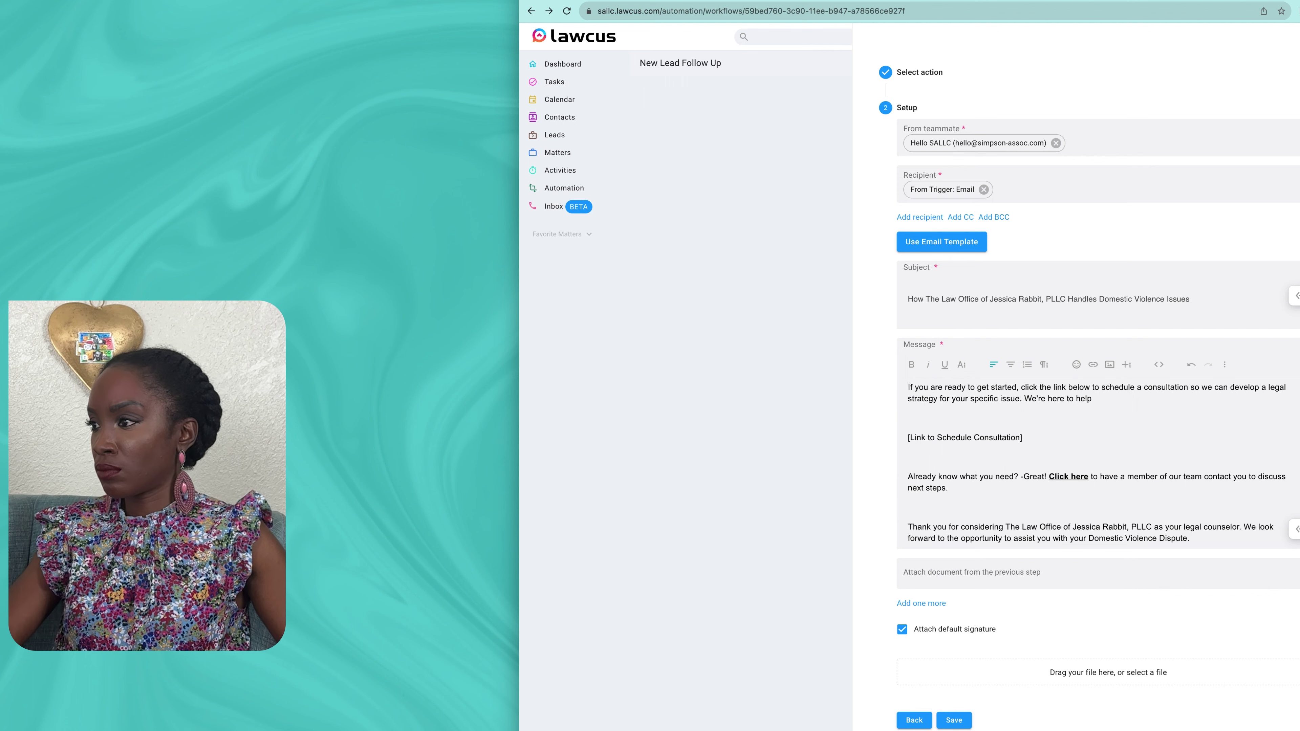
pyautogui.scroll(6, 1098, 461)
pyautogui.moveTo(928, 395); pyautogui.dragTo(982, 395)
pyautogui.click(1297, 391)
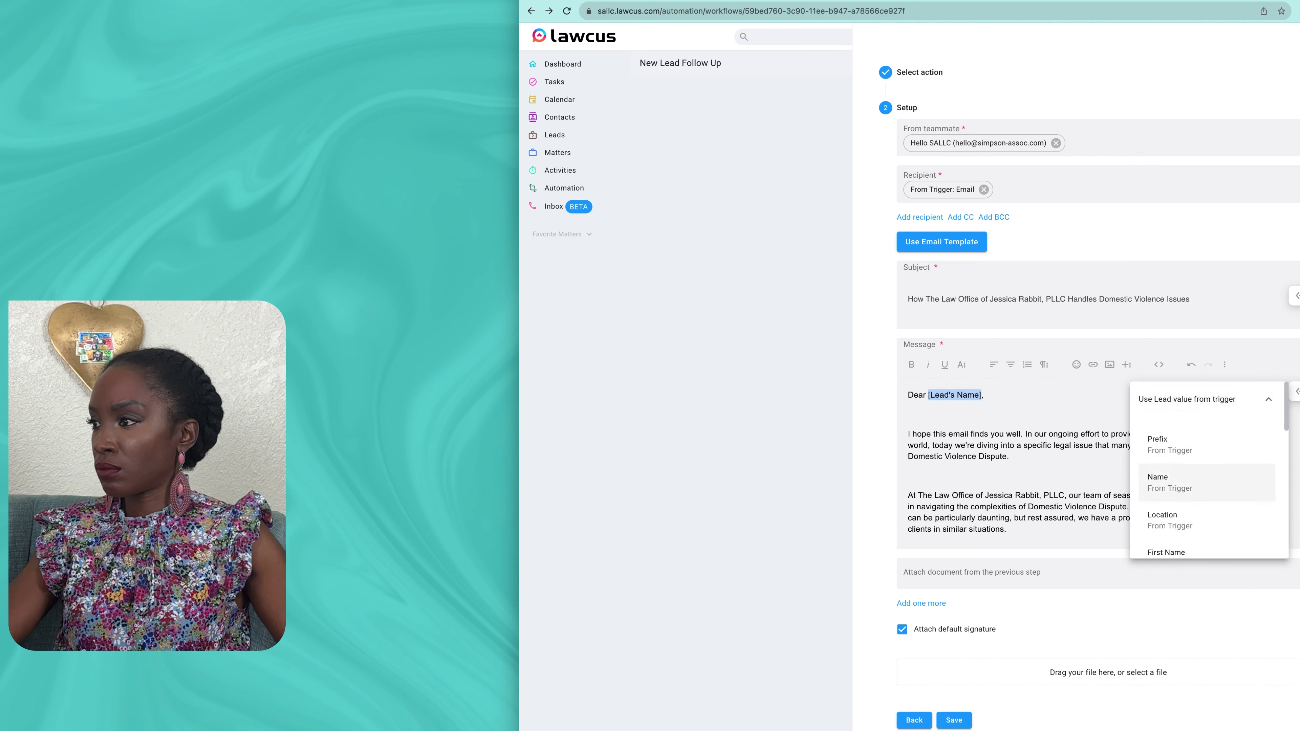
pyautogui.scroll(-5, 1098, 461)
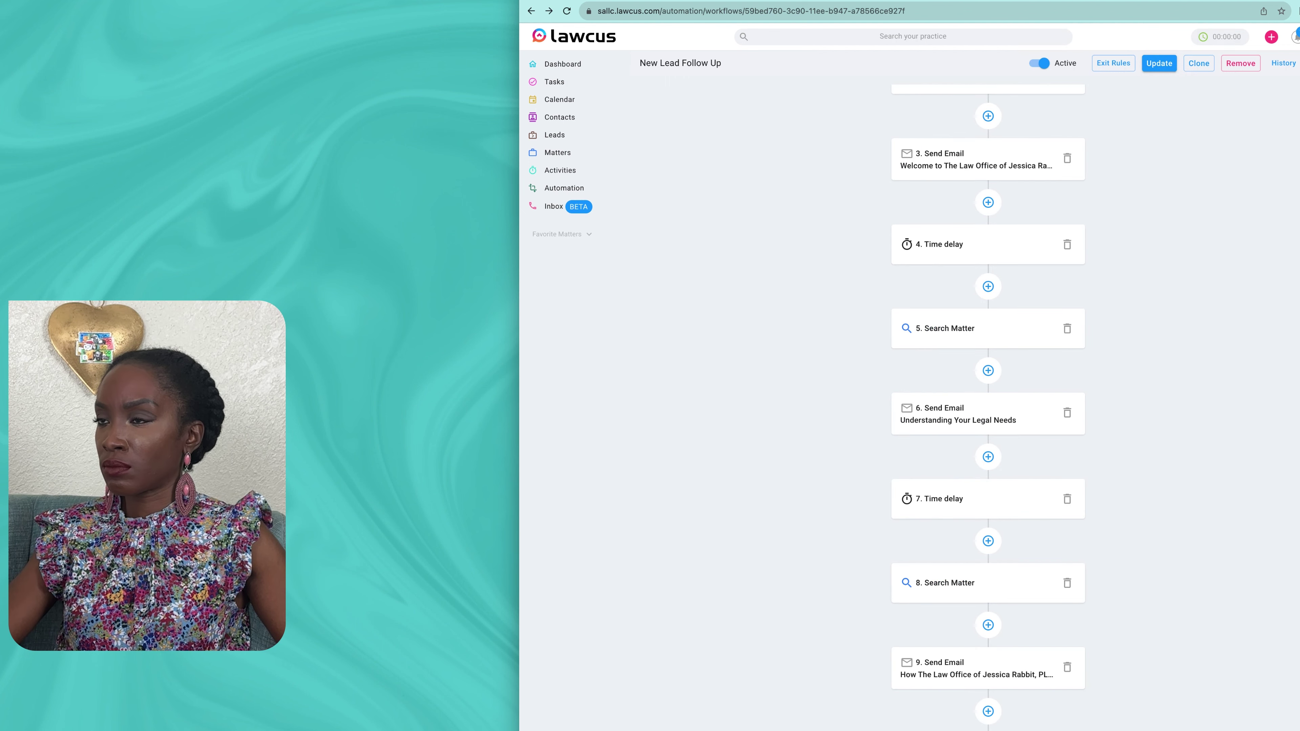
# Step: Add a Time delay step after step 9 with a set amount of time
pyautogui.click(988, 711)
pyautogui.click(1098, 98)
pyautogui.write('time')
pyautogui.click(954, 204)
pyautogui.click(914, 131)
pyautogui.click(1098, 180)
pyautogui.click(957, 209)
pyautogui.click(1097, 221)
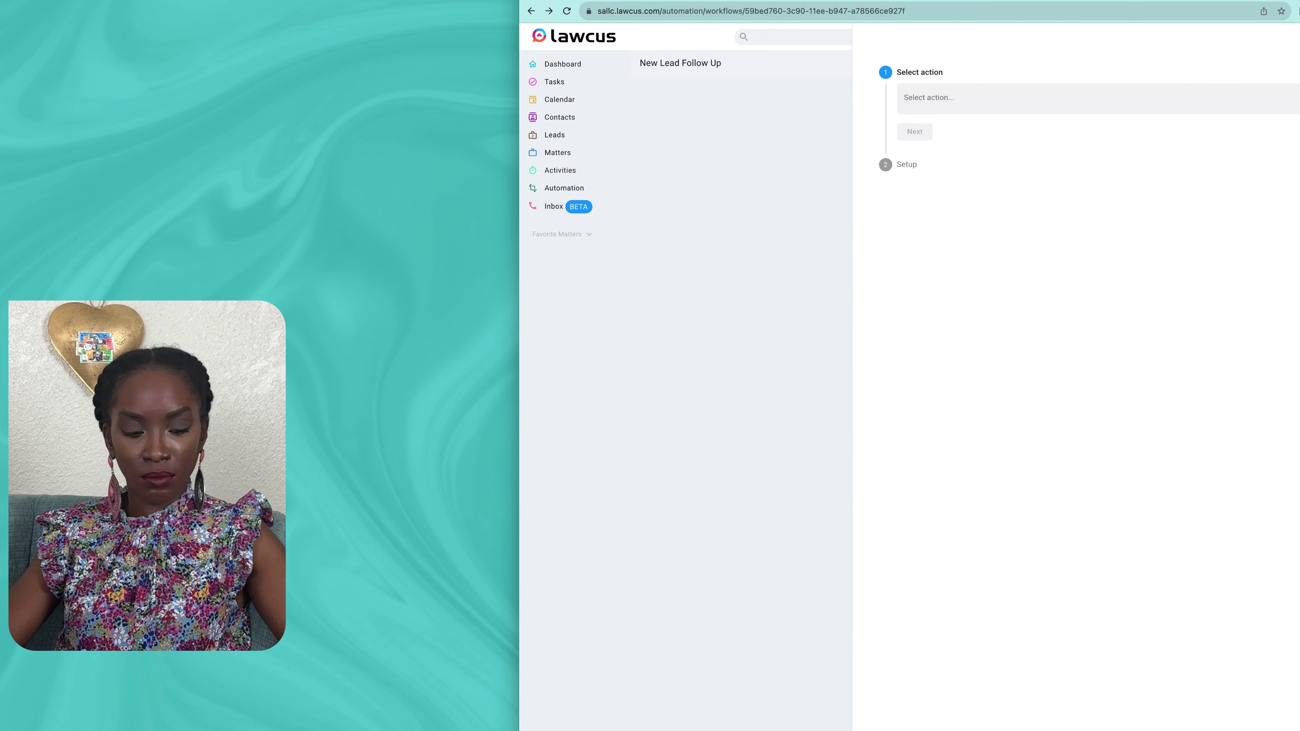
pyautogui.click(1098, 98)
# Step: Add a Search Matter step using the lead's Lead Id with an OR condition
pyautogui.click(954, 154)
pyautogui.click(914, 132)
pyautogui.click(1294, 146)
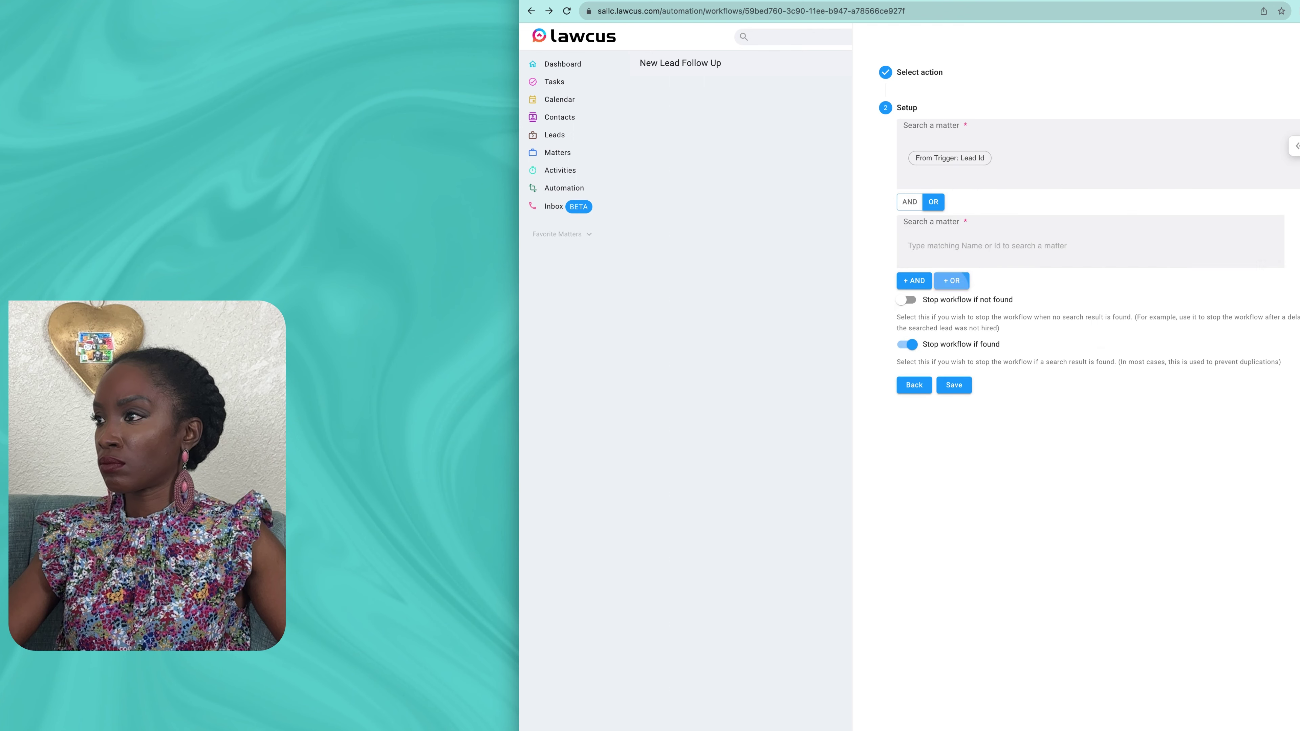
pyautogui.click(1265, 242)
pyautogui.scroll(-2, 1172, 329)
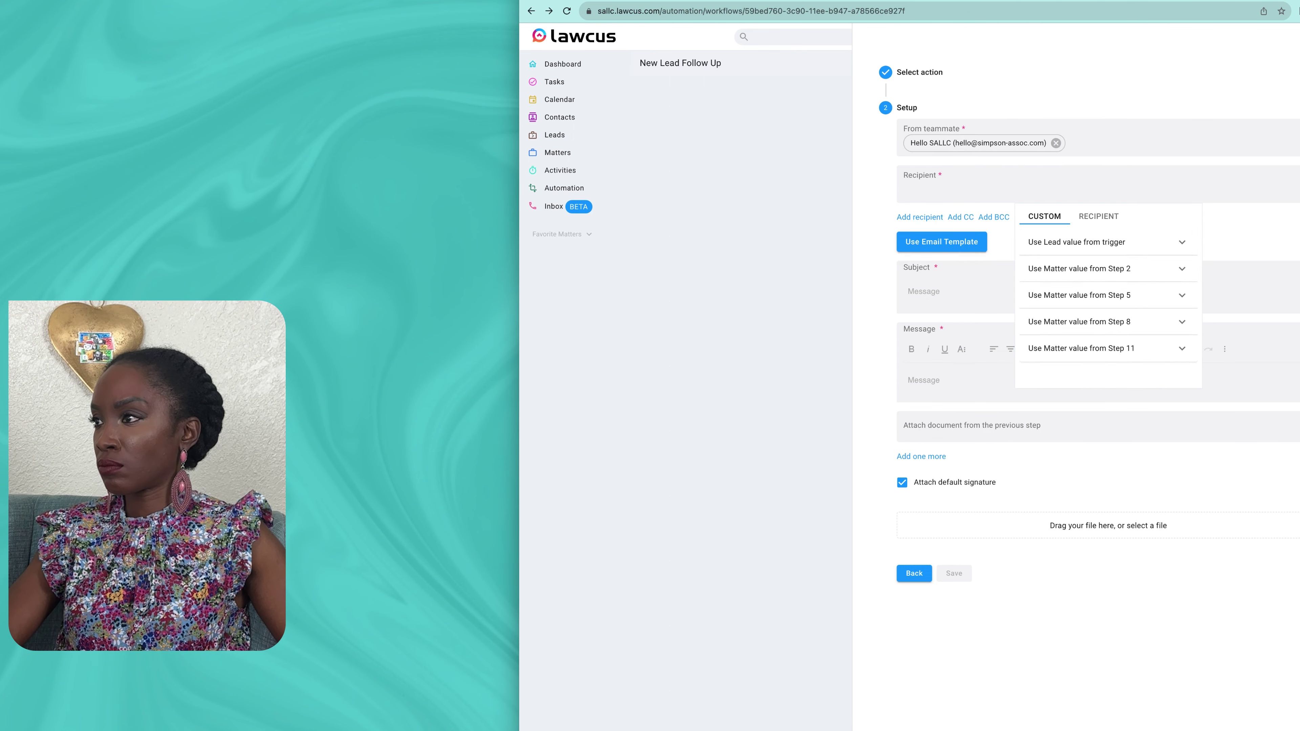
# Step: Email the lead's Email with the pasted 'Valuable Insights on [Topic]' subject and body
pyautogui.click(1107, 242)
pyautogui.scroll(-5, 1107, 317)
pyautogui.click(1056, 327)
pyautogui.click(924, 291)
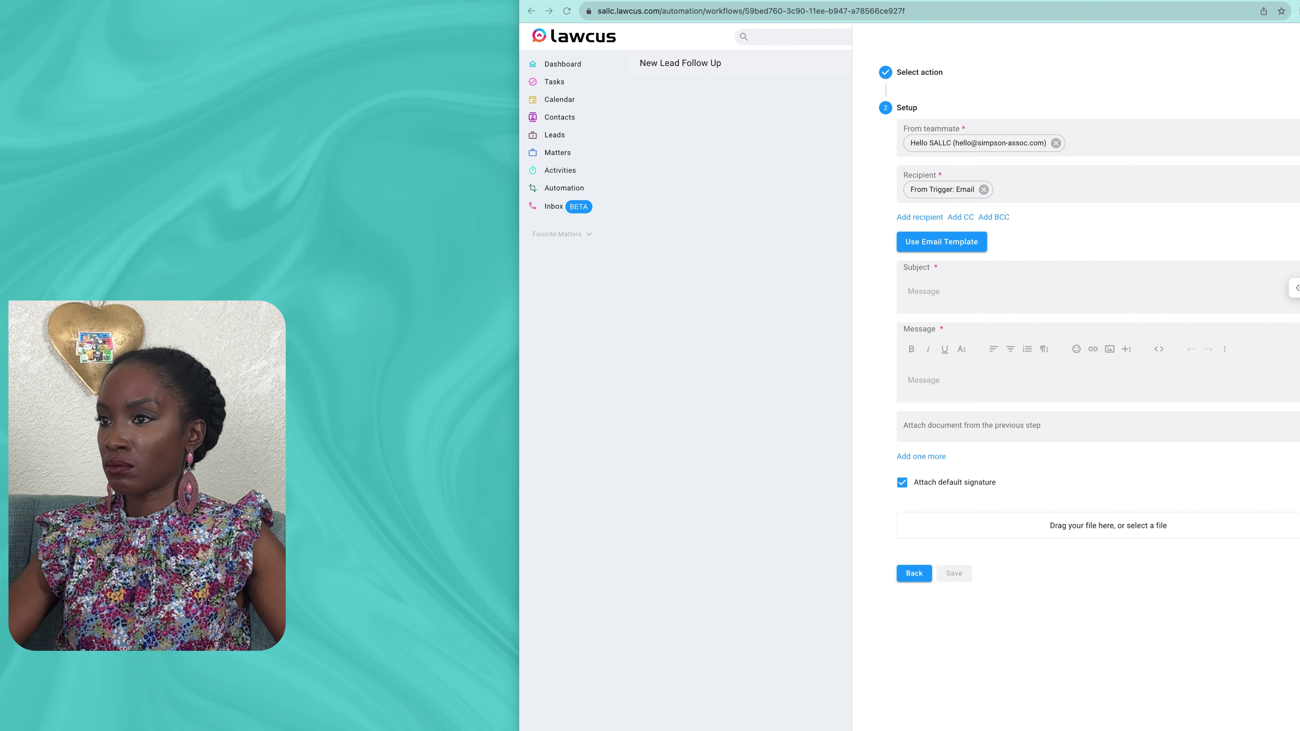
pyautogui.write('Valuable Insights on [Topic]')
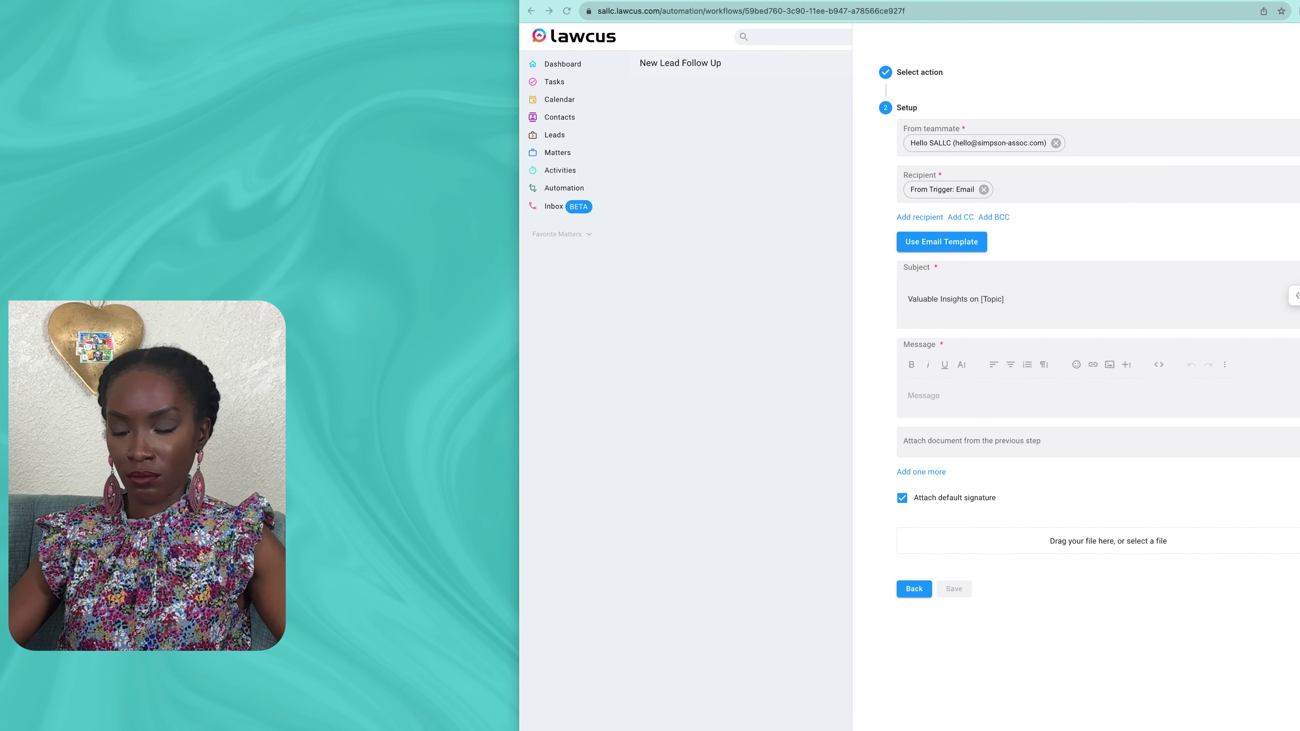
pyautogui.click(926, 396)
pyautogui.press('super+v')
# Step: Replace the [Lead's Name] placeholder with the lead's first name and save the email step
pyautogui.scroll(5, 982, 460)
pyautogui.moveTo(981, 395); pyautogui.dragTo(927, 395)
pyautogui.press('BackSpace')
pyautogui.click(1295, 391)
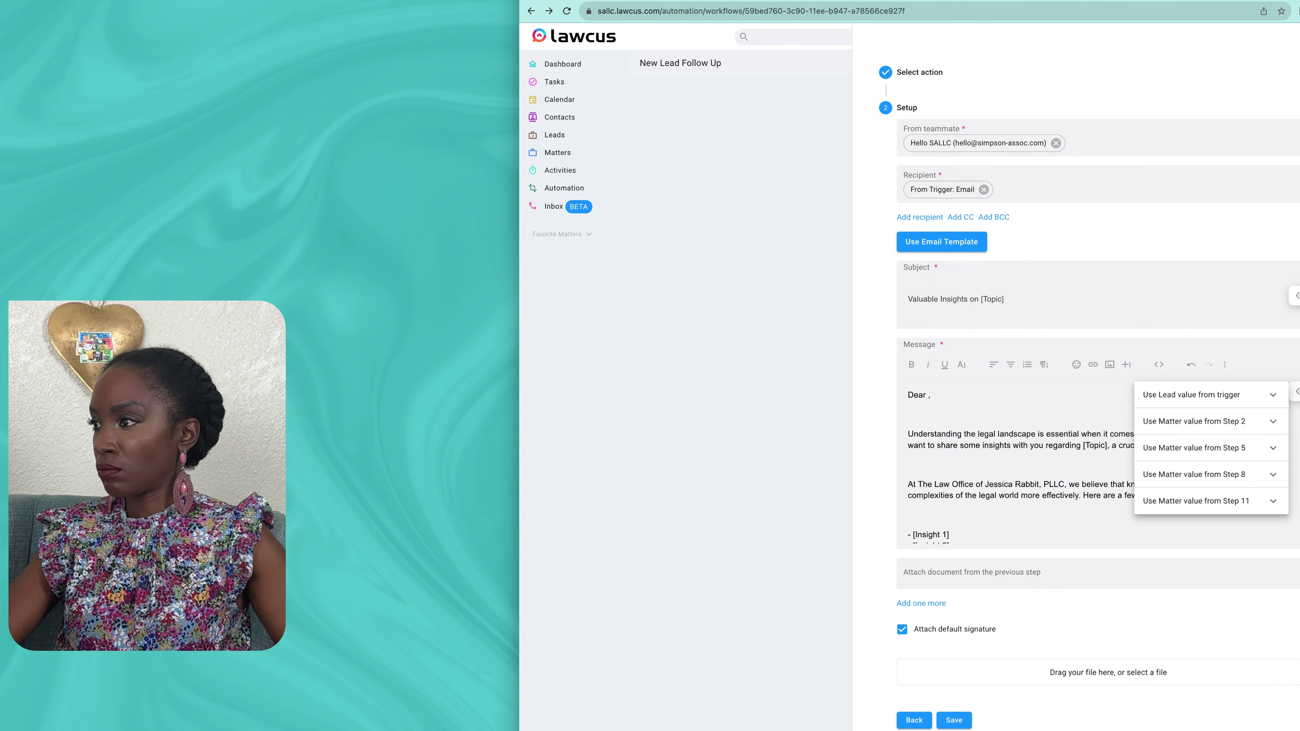
pyautogui.click(1191, 395)
pyautogui.scroll(-5, 1208, 492)
pyautogui.click(1204, 502)
pyautogui.scroll(-5, 1054, 471)
pyautogui.click(954, 720)
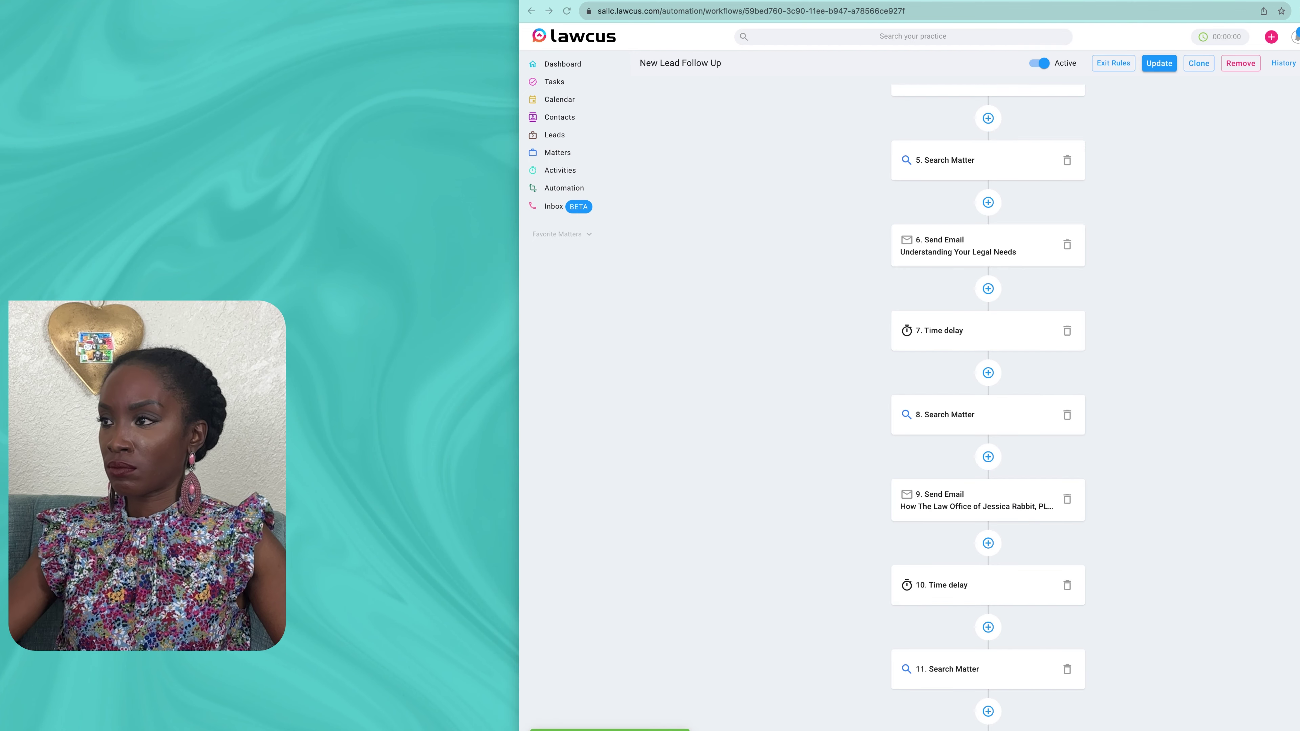
pyautogui.scroll(-3, 987, 460)
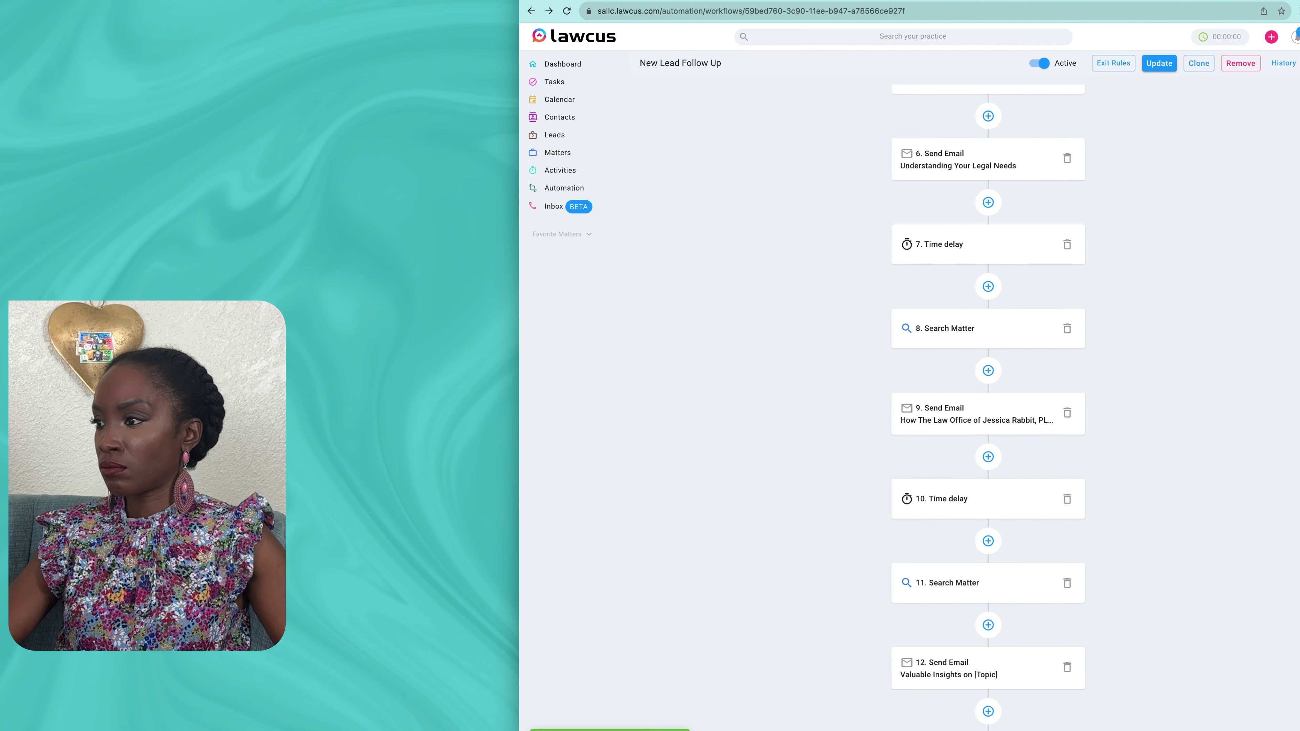
# Step: Add a 27-day Time delay step after step 12
pyautogui.click(988, 711)
pyautogui.click(998, 103)
pyautogui.click(926, 338)
pyautogui.click(914, 131)
pyautogui.click(998, 182)
pyautogui.click(957, 210)
pyautogui.click(998, 224)
pyautogui.write('27')
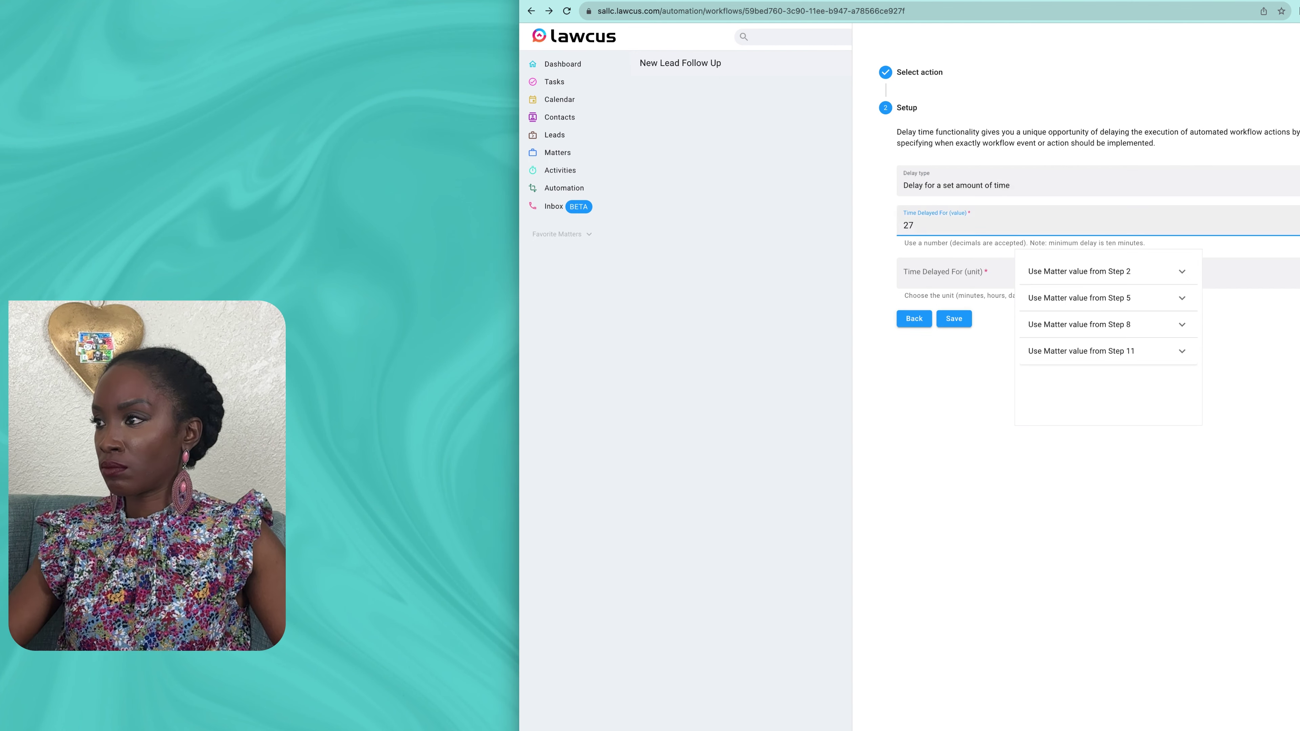
pyautogui.click(954, 319)
pyautogui.scroll(-3, 988, 461)
pyautogui.click(988, 711)
# Step: Add a Search Matter step matching the lead's Lead Id OR Name
pyautogui.click(998, 103)
pyautogui.write('ea')
pyautogui.click(960, 385)
pyautogui.click(914, 131)
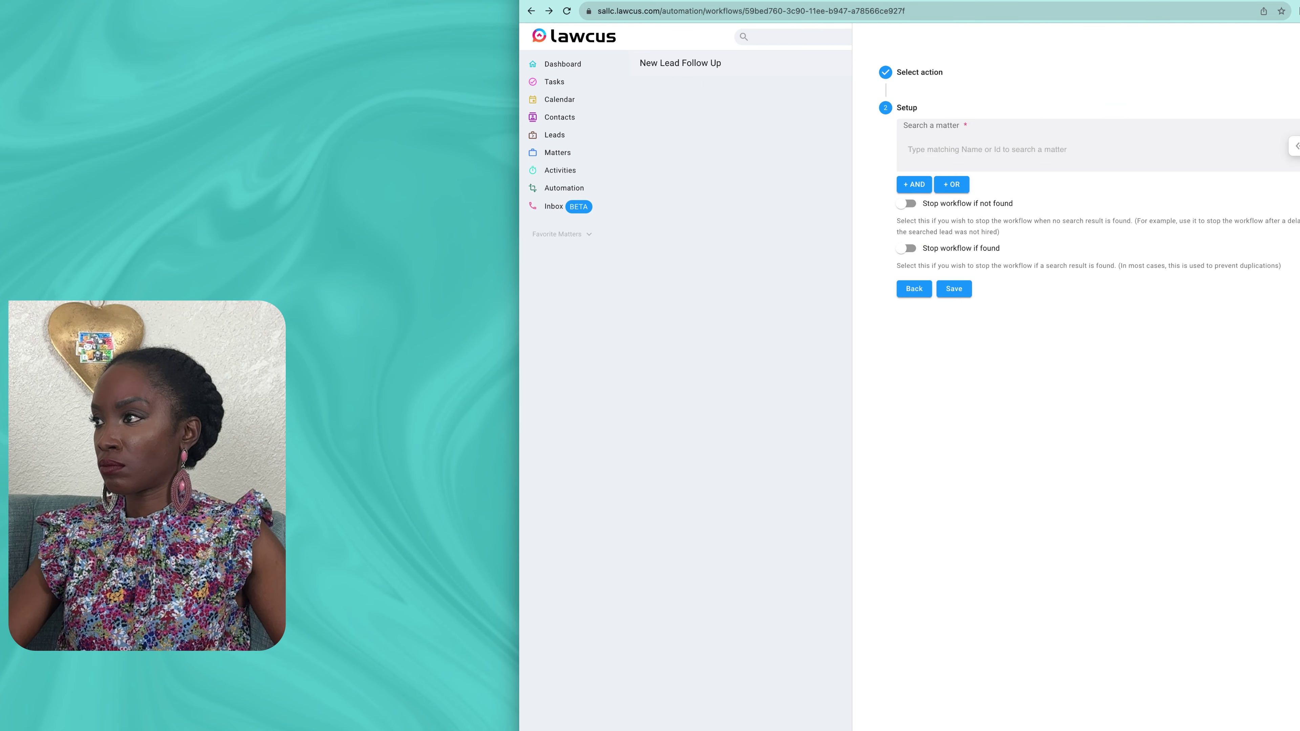
pyautogui.click(1294, 146)
pyautogui.click(1189, 153)
pyautogui.click(1167, 196)
pyautogui.click(952, 201)
pyautogui.click(1265, 242)
pyautogui.click(1159, 246)
pyautogui.click(1171, 249)
pyautogui.click(954, 403)
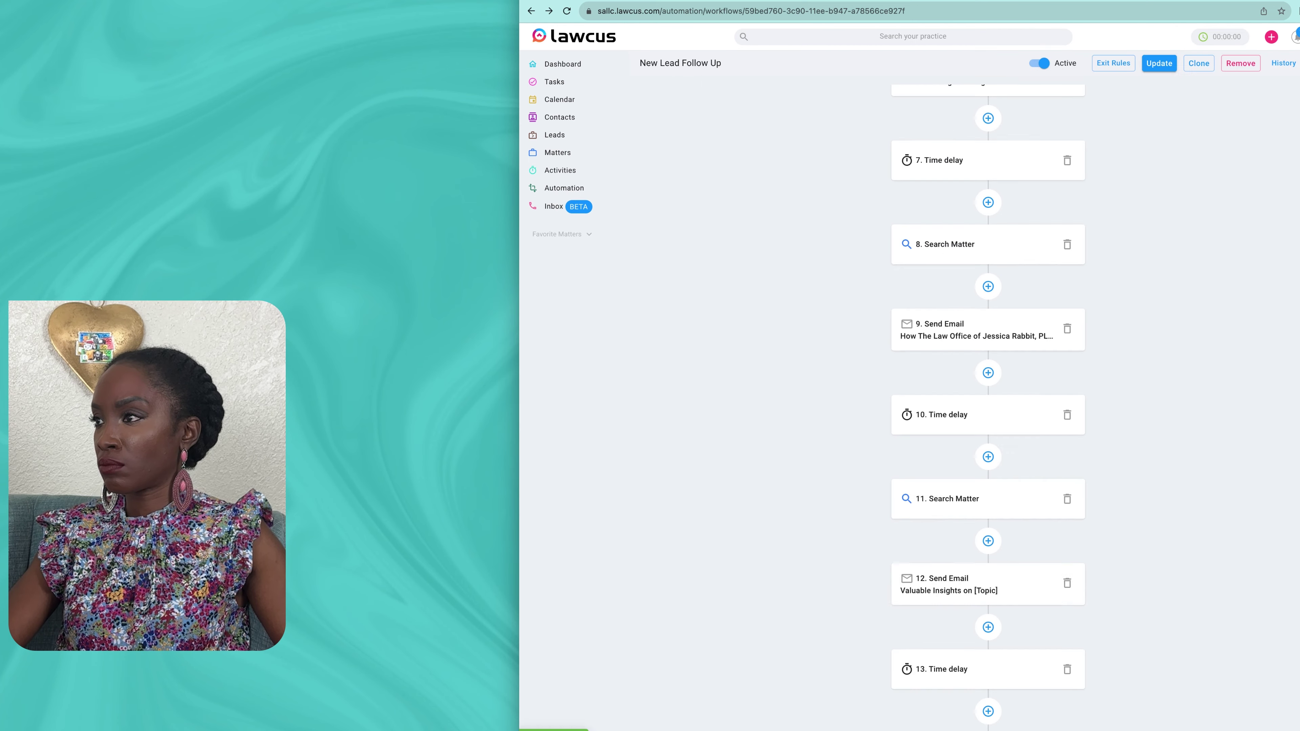
pyautogui.scroll(-3, 988, 460)
# Step: Add a Send Email step after the search, sent from the firm's shared mailbox
pyautogui.click(988, 711)
pyautogui.click(997, 103)
pyautogui.write('se')
pyautogui.click(955, 155)
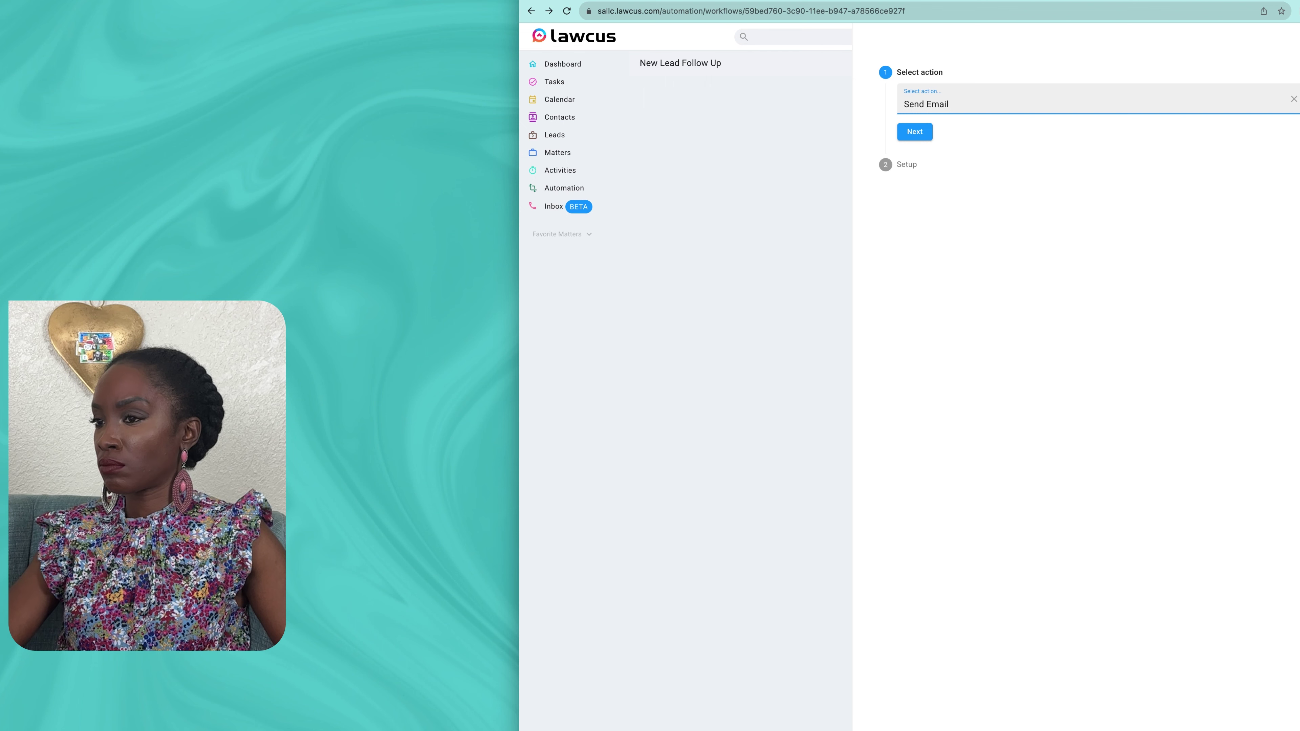
pyautogui.click(915, 132)
pyautogui.click(1105, 136)
pyautogui.click(1114, 169)
pyautogui.click(1106, 197)
# Step: Address the email to the lead's email and paste in the testimonials subject and body
pyautogui.click(1088, 256)
pyautogui.click(1105, 179)
pyautogui.scroll(-3, 1089, 328)
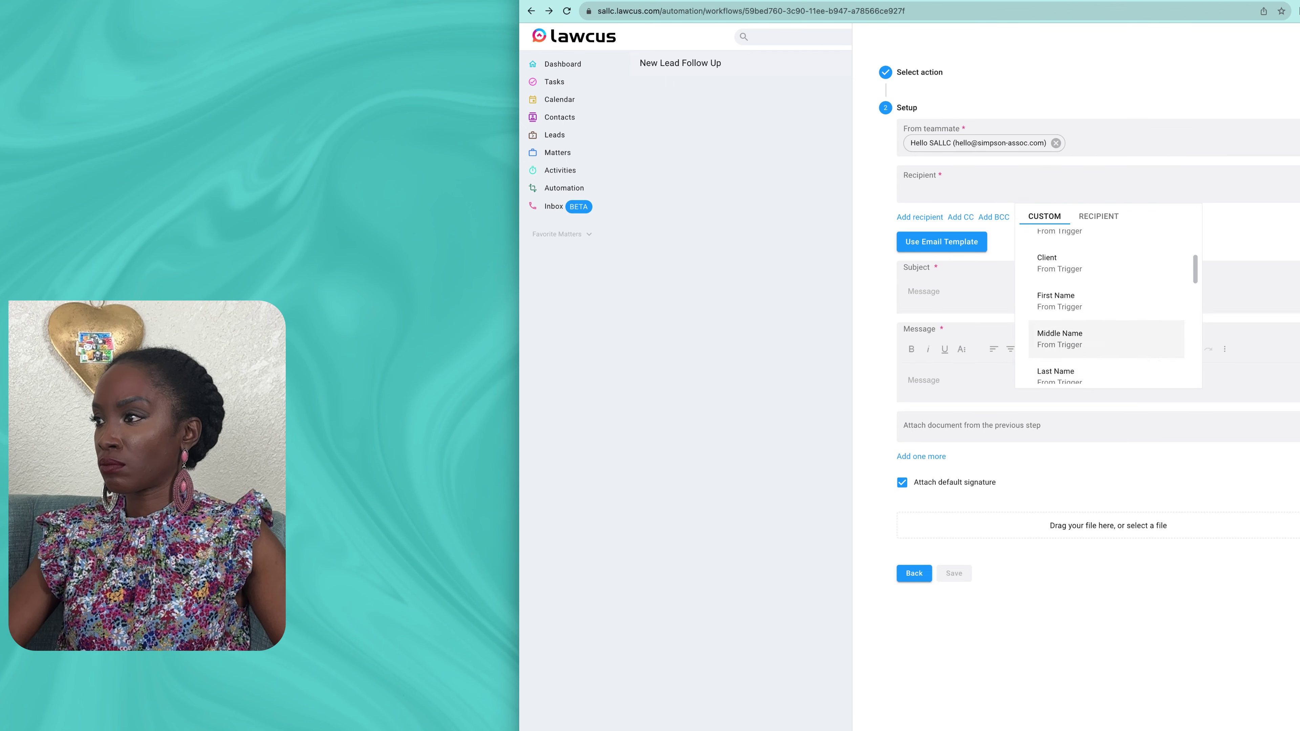
pyautogui.click(1090, 363)
pyautogui.click(1075, 291)
pyautogui.write('Hear What Our Clients Have to Say')
pyautogui.click(1074, 395)
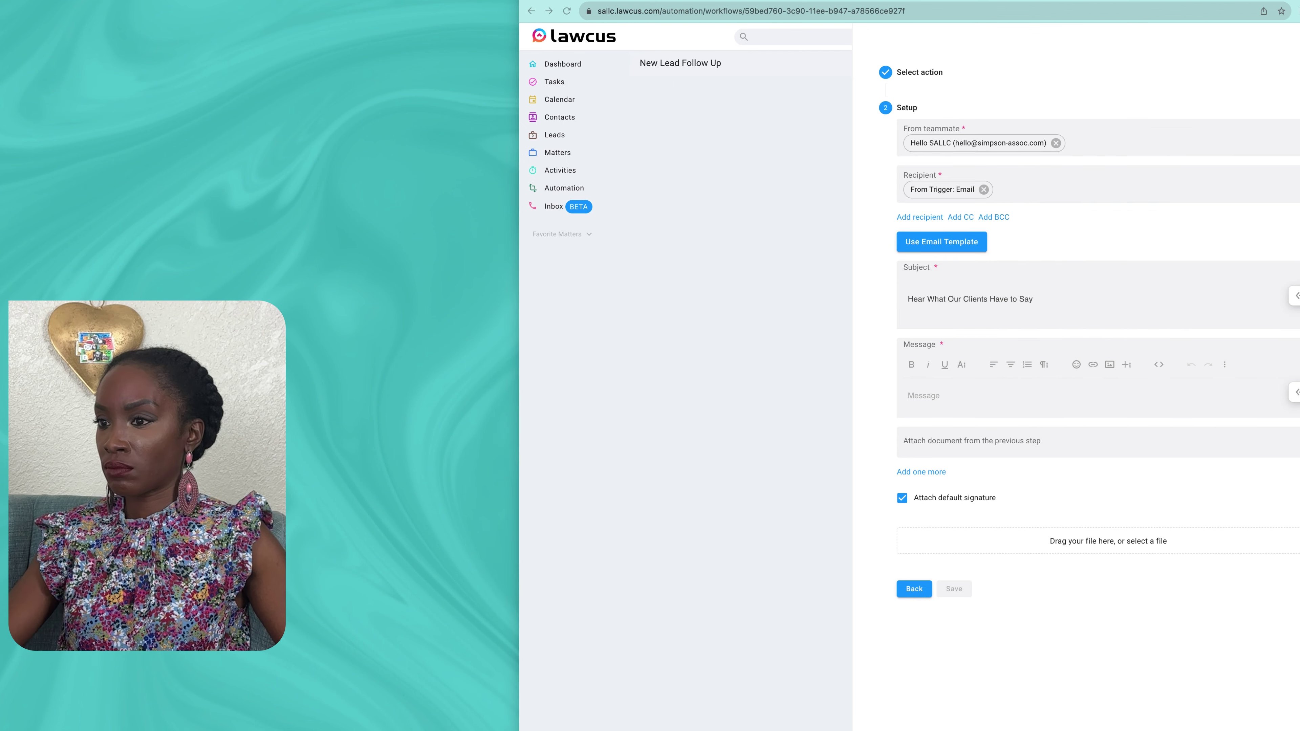
pyautogui.write("Dear [Lead's Name],  I hope this email finds you in good health. As we continue our journey together, I wanted to take a moment to share with you some inspiring stories from clients who have entrusted The Law Office of Jessica Rabbit, PLLC to handle their legal matters.  At The Law Office of Jessica Rabbit, PLLC, we're incredibly proud of the relationships we've built with our clients and the positive outcomes we've achieved together. Here are a few testimonials that highlight the impact we've had on their lives and businesses:")
# Step: Replace the Lead's Name placeholder in the greeting with the lead's first name variable
pyautogui.moveTo(984, 395); pyautogui.dragTo(928, 395)
pyautogui.click(1296, 392)
pyautogui.click(1187, 398)
pyautogui.scroll(-3, 1187, 481)
pyautogui.click(1172, 437)
# Step: Add a red [INSERT TESTIMONIALS] placeholder on the blank testimonials line
pyautogui.scroll(-3, 1084, 471)
pyautogui.click(916, 435)
pyautogui.write('[INSERT TESTIMONIAL')
pyautogui.press('BackSpace')
pyautogui.press('BackSpace')
pyautogui.press('BackSpace')
pyautogui.press('BackSpace')
pyautogui.press('BackSpace')
pyautogui.press('BackSpace')
pyautogui.press('BackSpace')
pyautogui.press('BackSpace')
pyautogui.write('timon')
pyautogui.press('BackSpace')
pyautogui.press('BackSpace')
pyautogui.press('BackSpace')
pyautogui.press('BackSpace')
pyautogui.press('BackSpace')
pyautogui.write('TIMONIALS]')
pyautogui.moveTo(1000, 435); pyautogui.dragTo(907, 434)
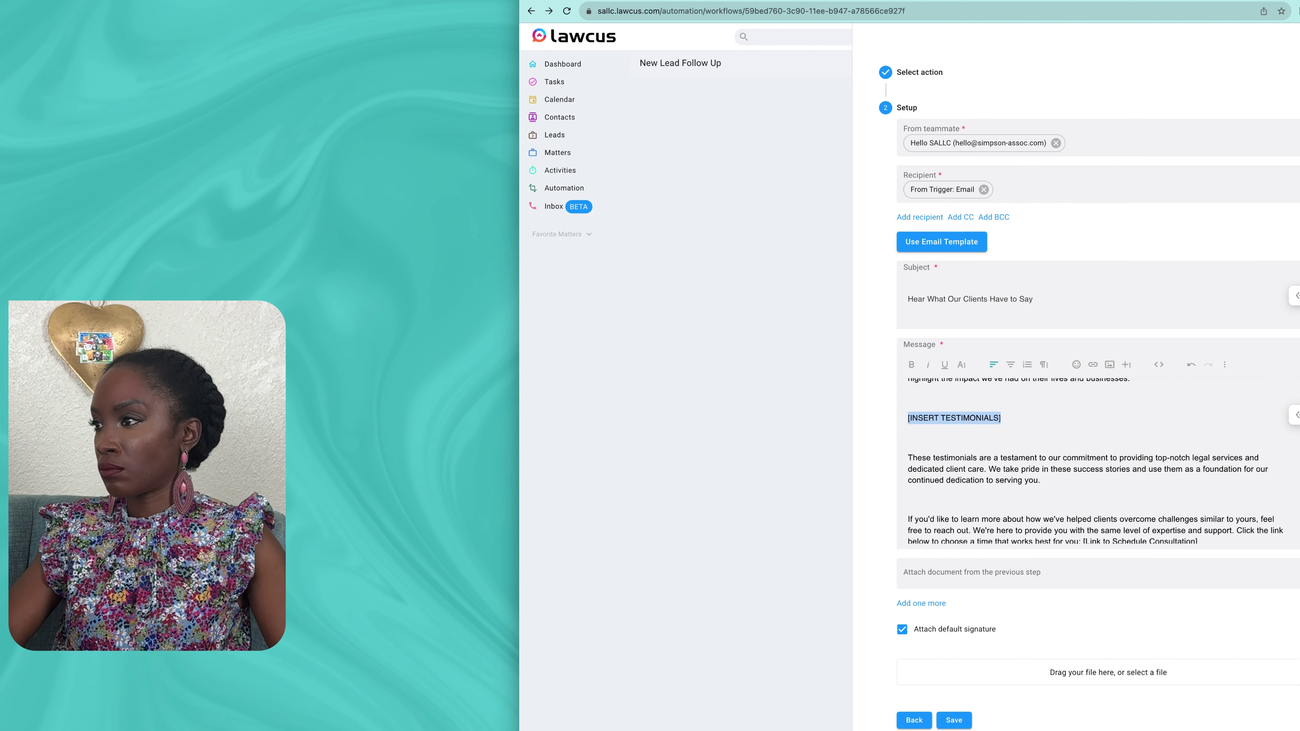
pyautogui.click(961, 365)
pyautogui.click(1009, 391)
pyautogui.click(972, 441)
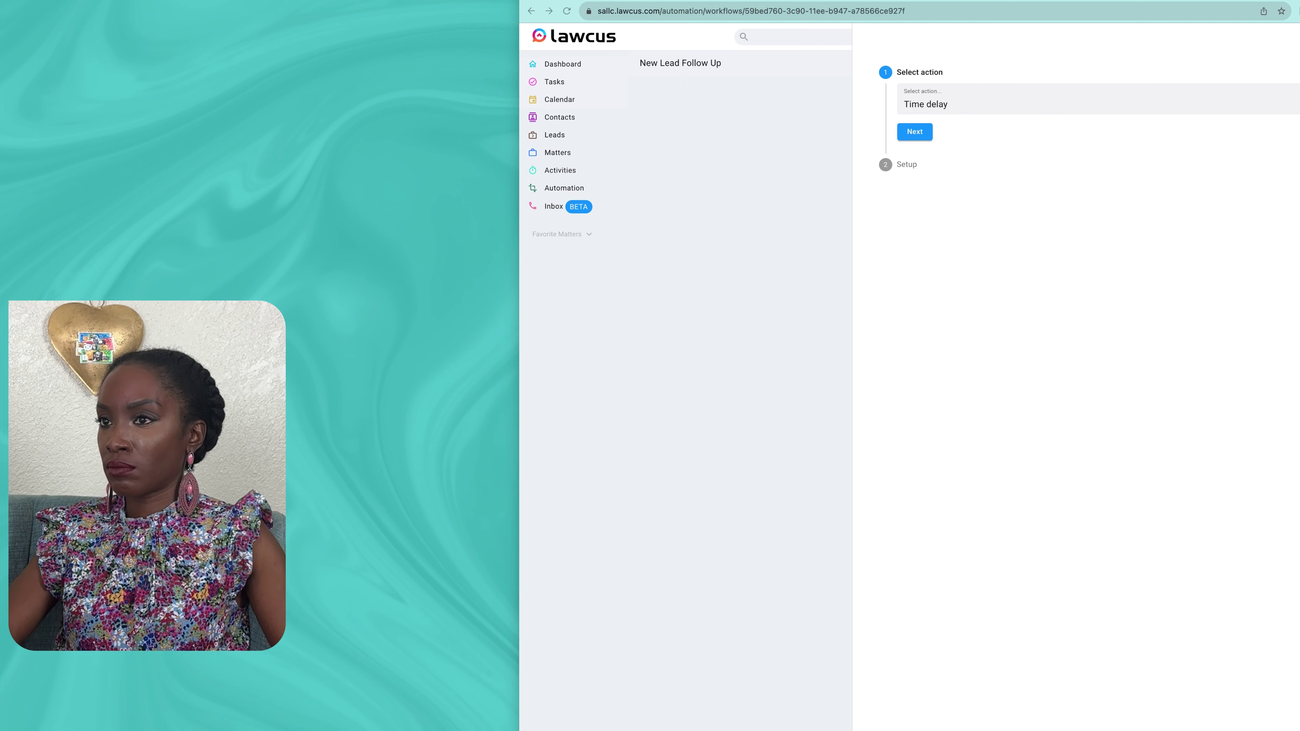
# Step: Set up a time delay step that waits a set amount of time
pyautogui.click(915, 131)
pyautogui.click(1074, 181)
pyautogui.click(956, 185)
pyautogui.click(1075, 221)
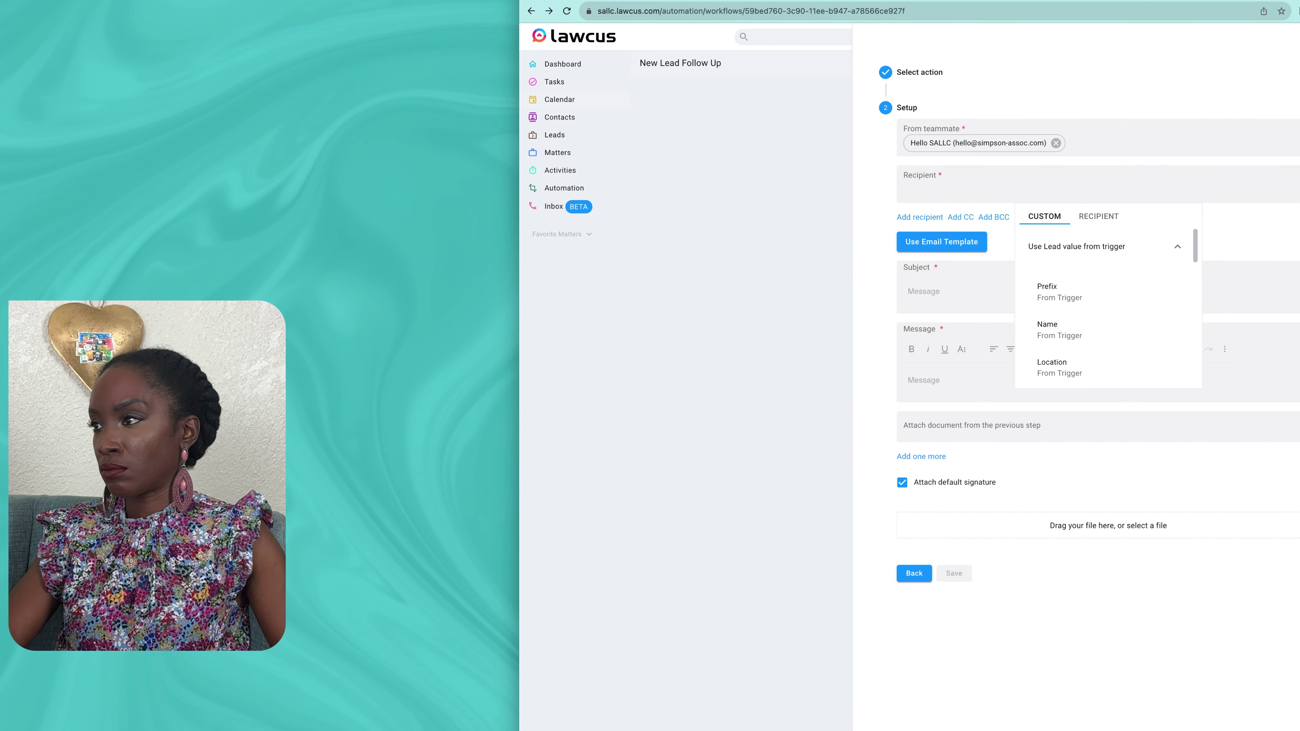
# Step: Send the Getting to Know Our Team email to the lead, pasting its subject and body
pyautogui.scroll(-3, 1105, 283)
pyautogui.click(1105, 279)
pyautogui.click(972, 291)
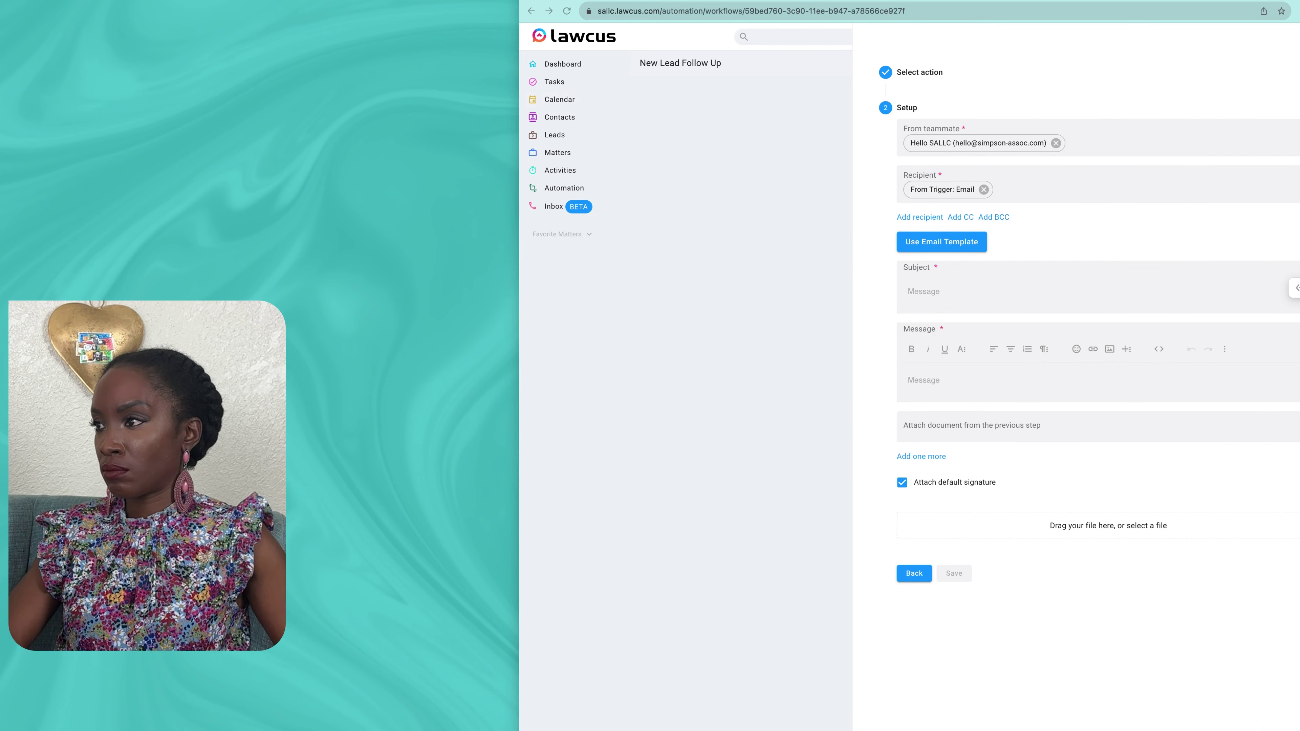
pyautogui.write('Getting to Know Our Team at The Law Office of Jessica Rabbit, PLLC')
pyautogui.click(972, 396)
pyautogui.press('super+v')
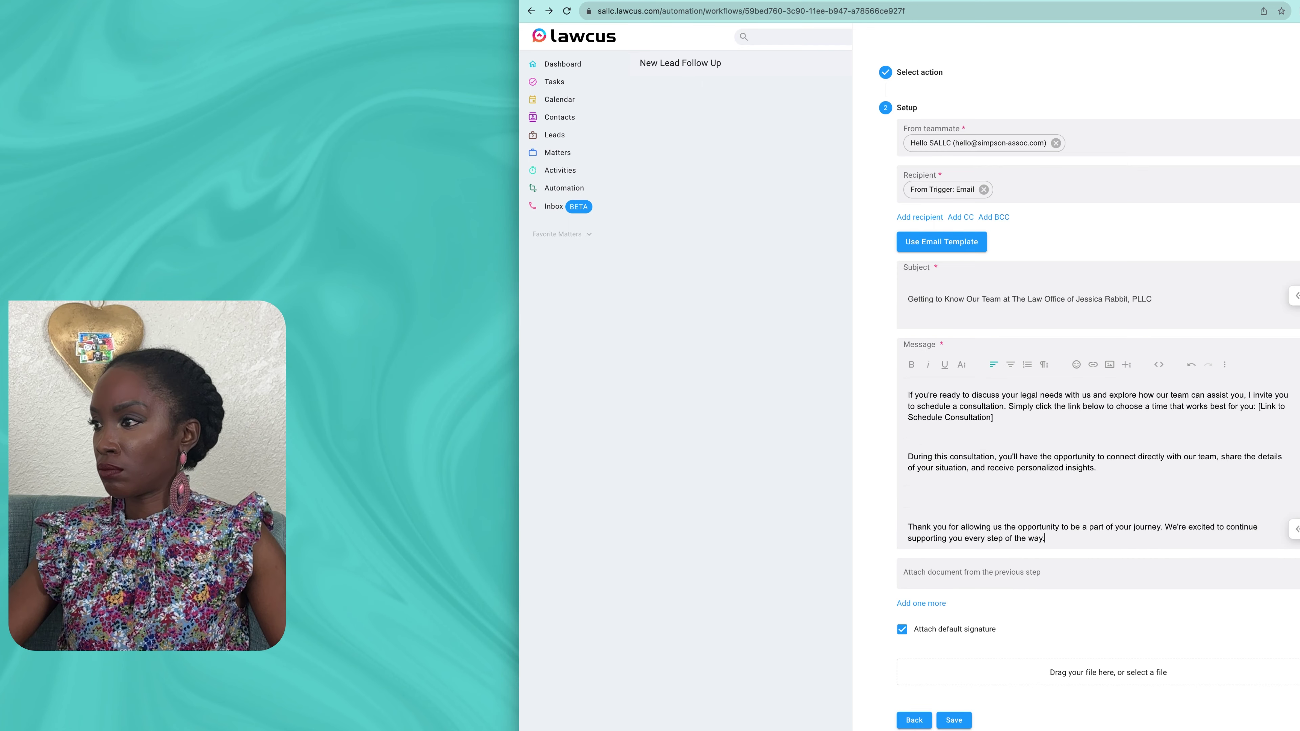
# Step: Replace the greeting's Lead's Name placeholder with a lead variable after Dear
pyautogui.scroll(10, 1105, 461)
pyautogui.moveTo(983, 395); pyautogui.dragTo(928, 395)
pyautogui.press('BackSpace')
pyautogui.click(1296, 391)
pyautogui.click(1208, 411)
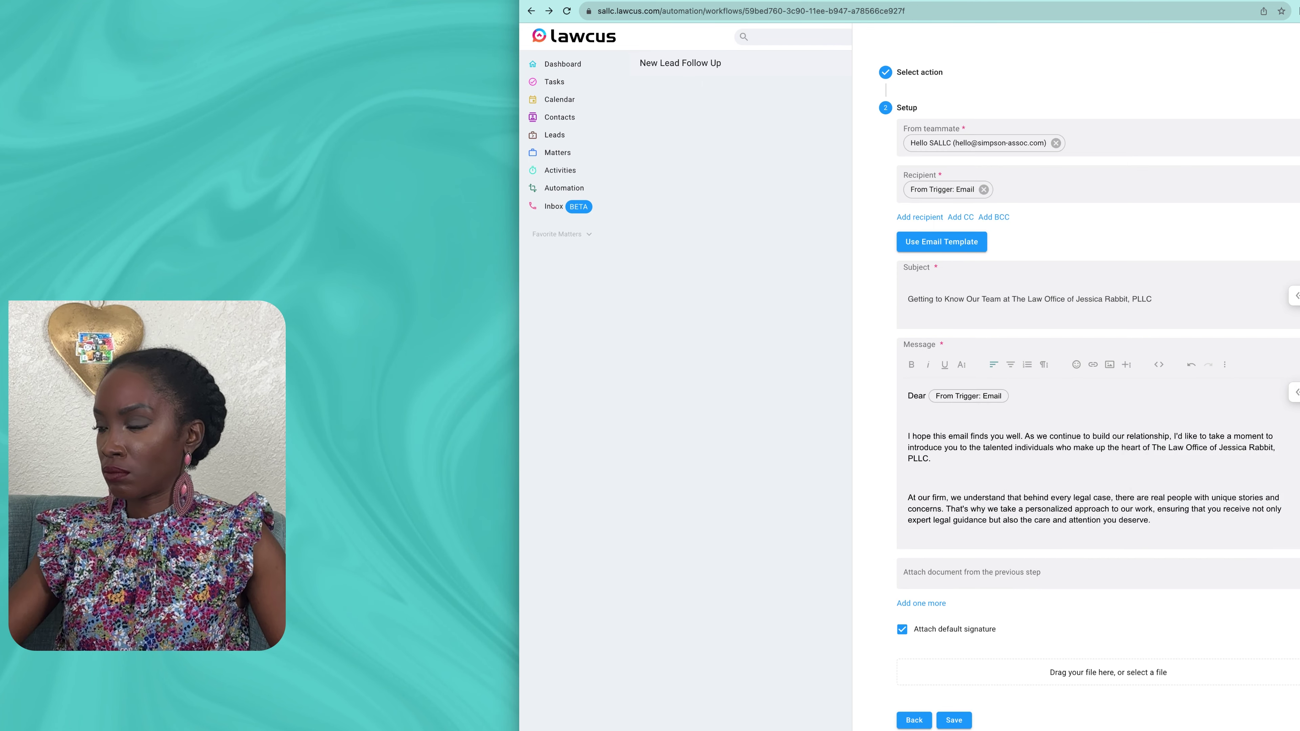
pyautogui.scroll(-12, 1152, 461)
# Step: Save the team-introduction email and add a 30-day time delay
pyautogui.click(954, 720)
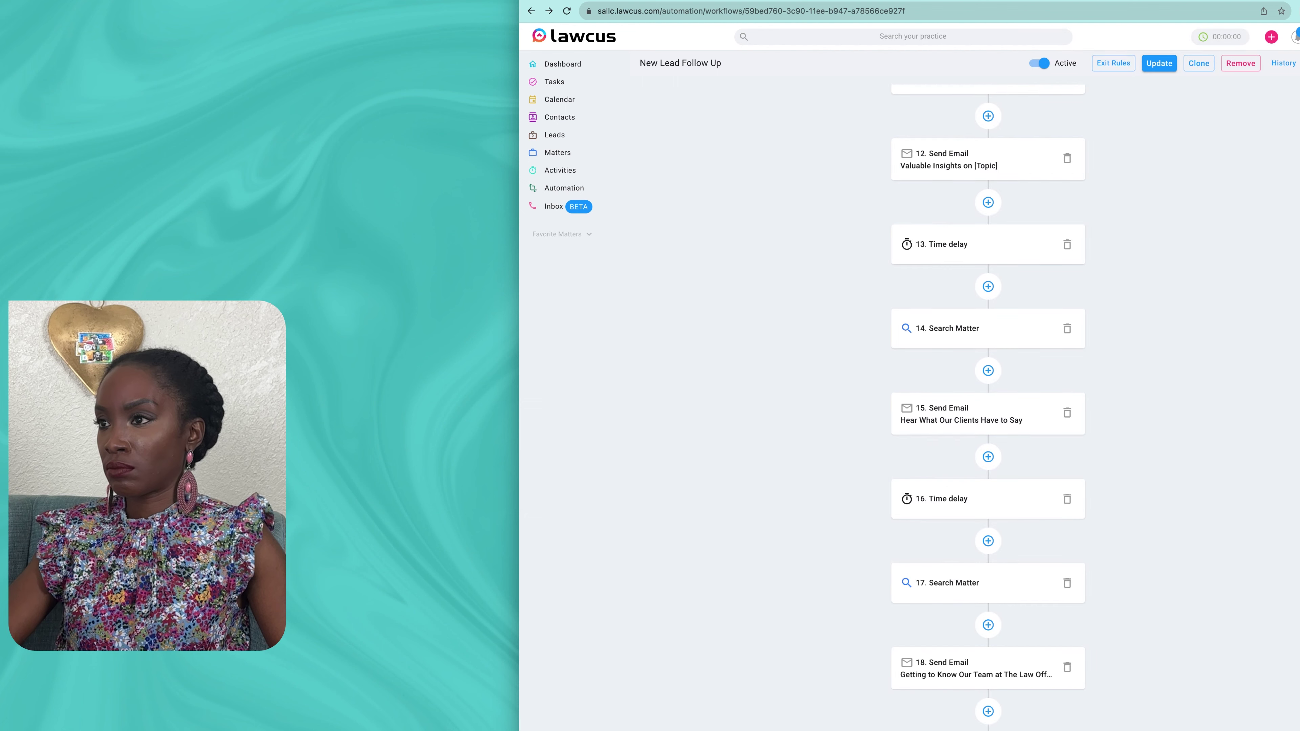
pyautogui.write('time')
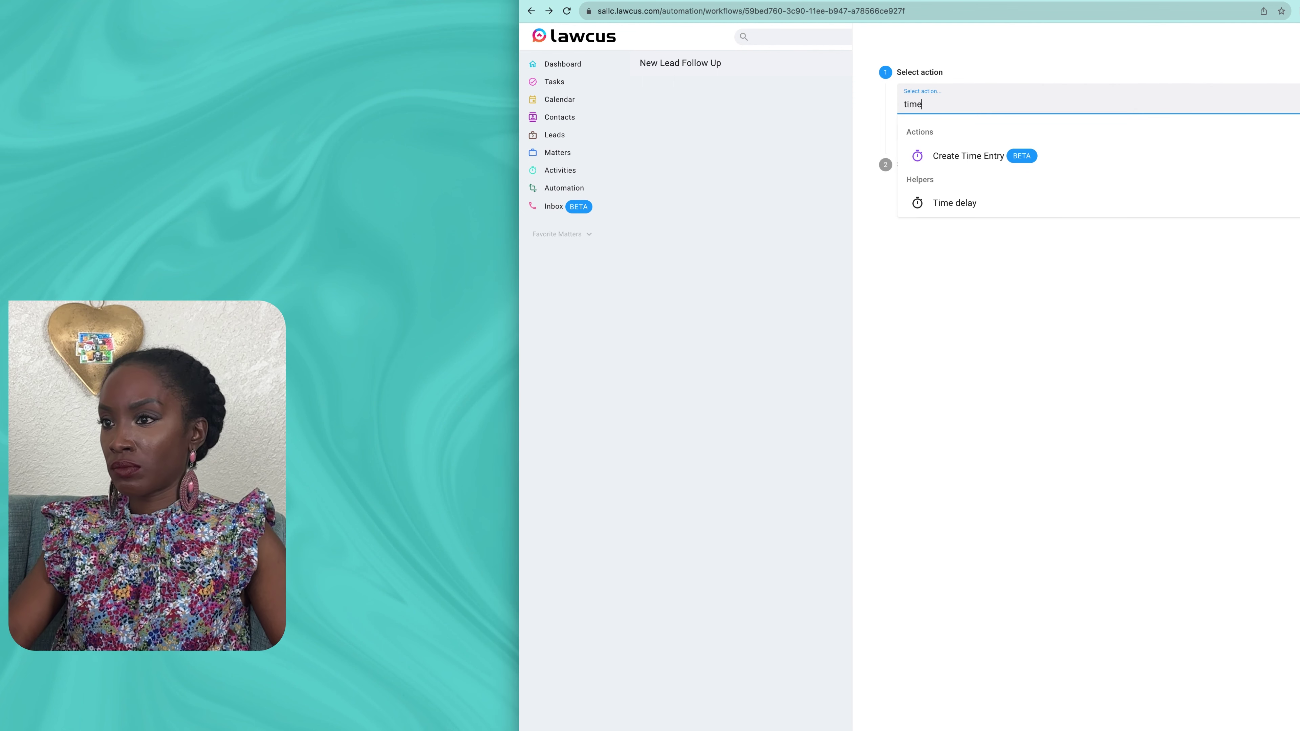
pyautogui.click(955, 203)
pyautogui.click(1054, 180)
pyautogui.click(1054, 207)
pyautogui.click(1054, 222)
pyautogui.write('30')
pyautogui.click(1054, 277)
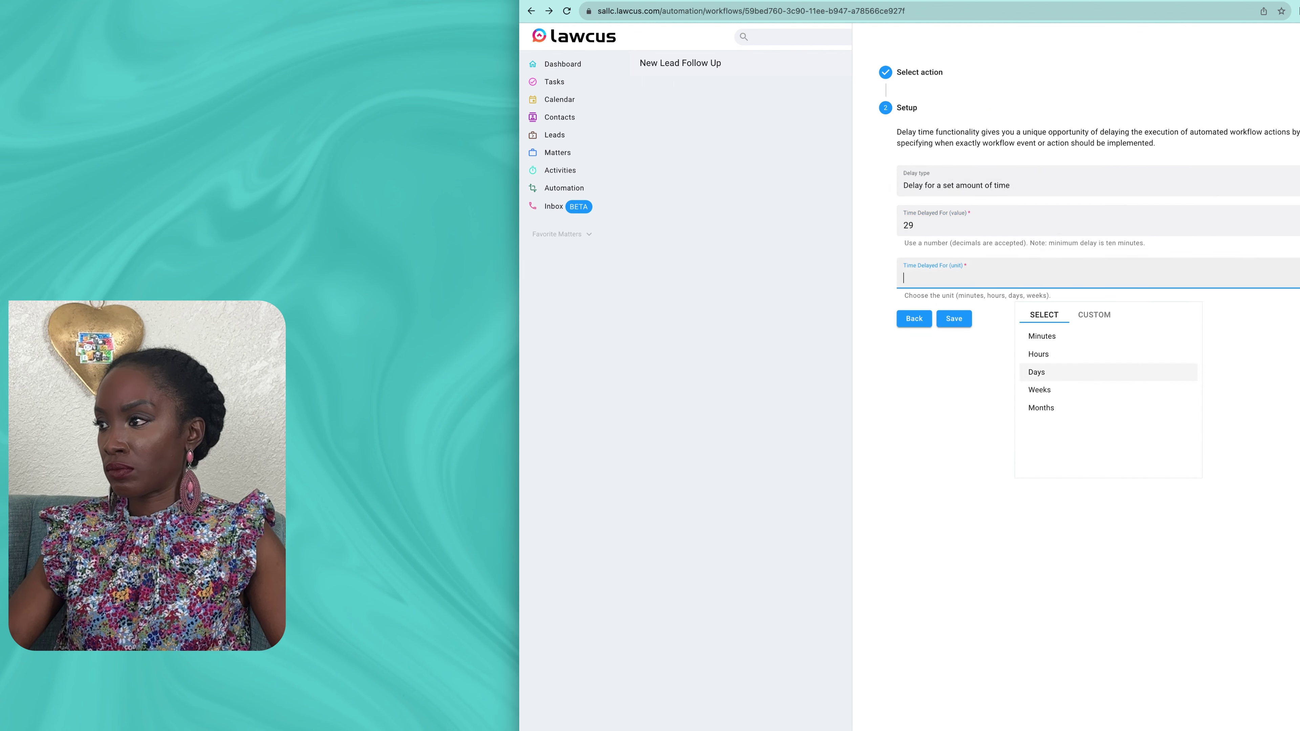
pyautogui.click(1054, 372)
pyautogui.click(954, 319)
# Step: Add a Search Matter step matching the trigger's Lead Id OR lead Name, and save it
pyautogui.click(987, 711)
pyautogui.write('sea')
pyautogui.click(961, 155)
pyautogui.click(1295, 146)
pyautogui.click(1187, 152)
pyautogui.click(1160, 195)
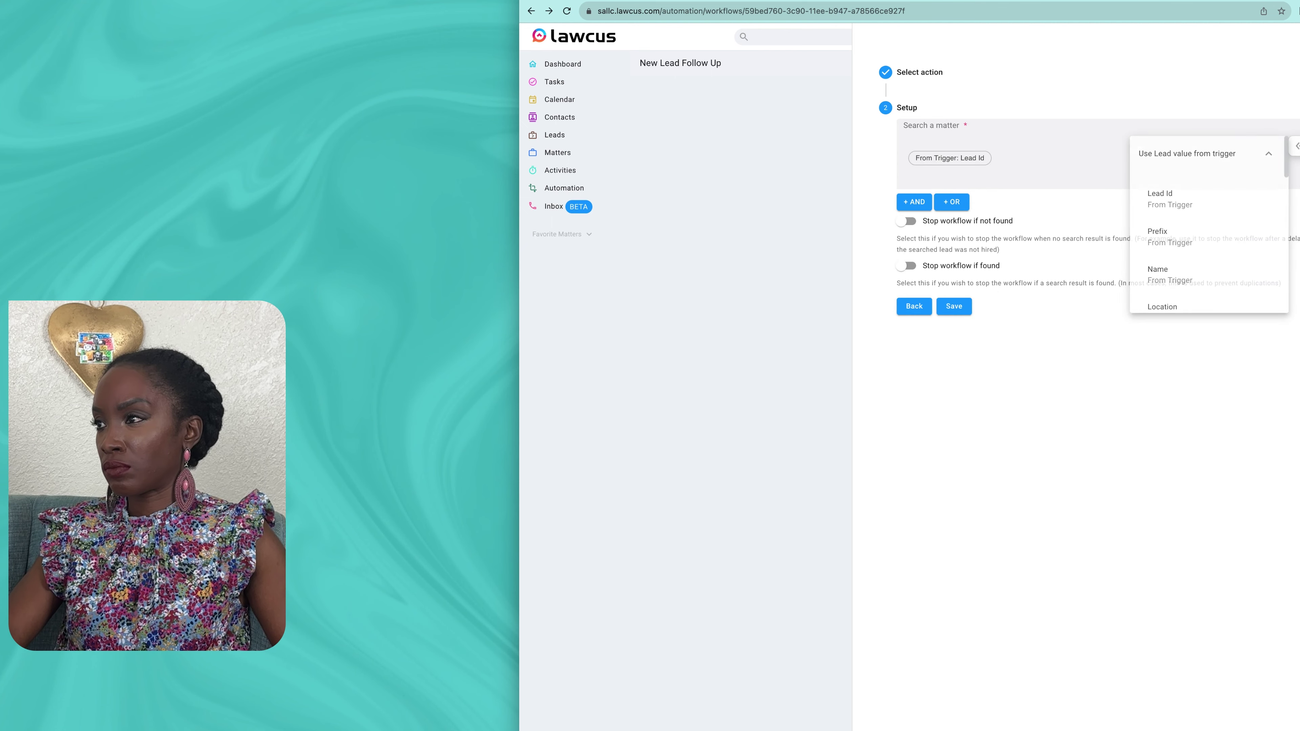
pyautogui.click(951, 202)
pyautogui.click(1265, 242)
pyautogui.click(1172, 245)
pyautogui.scroll(-2, 1171, 330)
pyautogui.click(1171, 268)
pyautogui.click(953, 403)
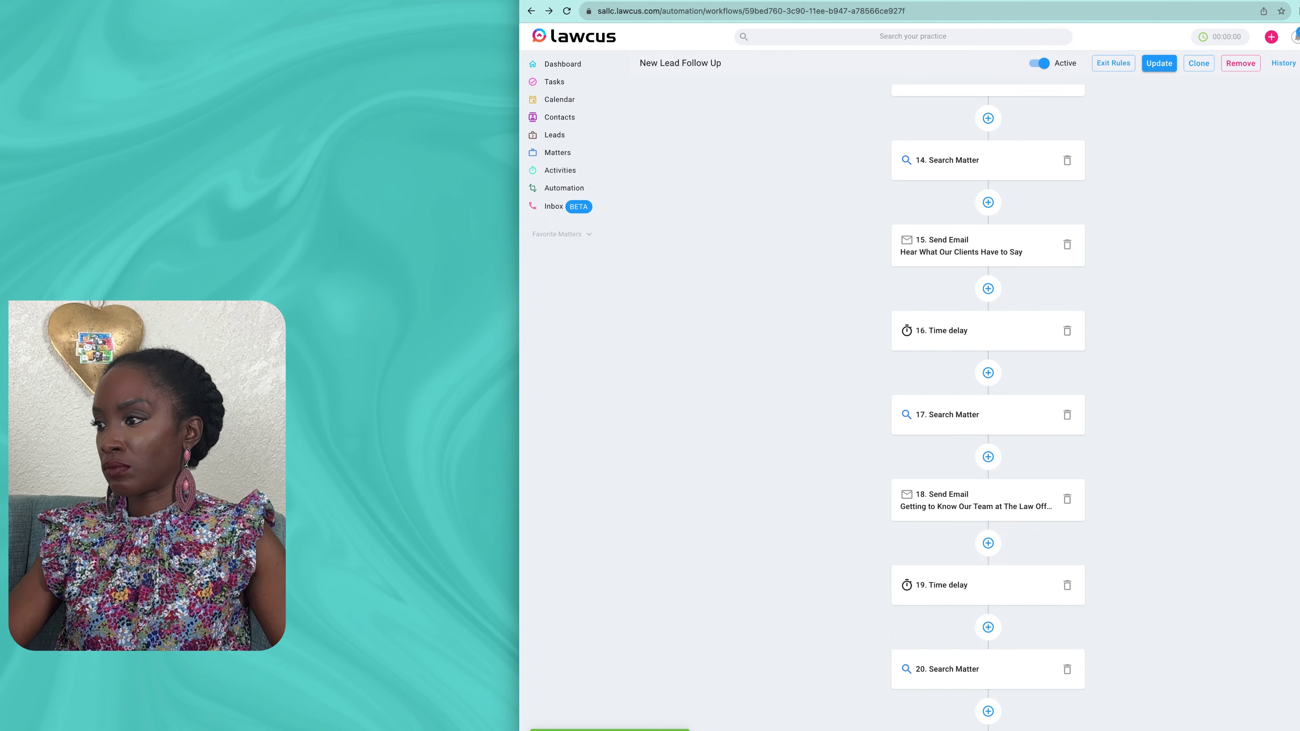
# Step: Add a Send Email step with the pasted Next Legal Step subject
pyautogui.click(987, 711)
pyautogui.click(1024, 102)
pyautogui.click(957, 296)
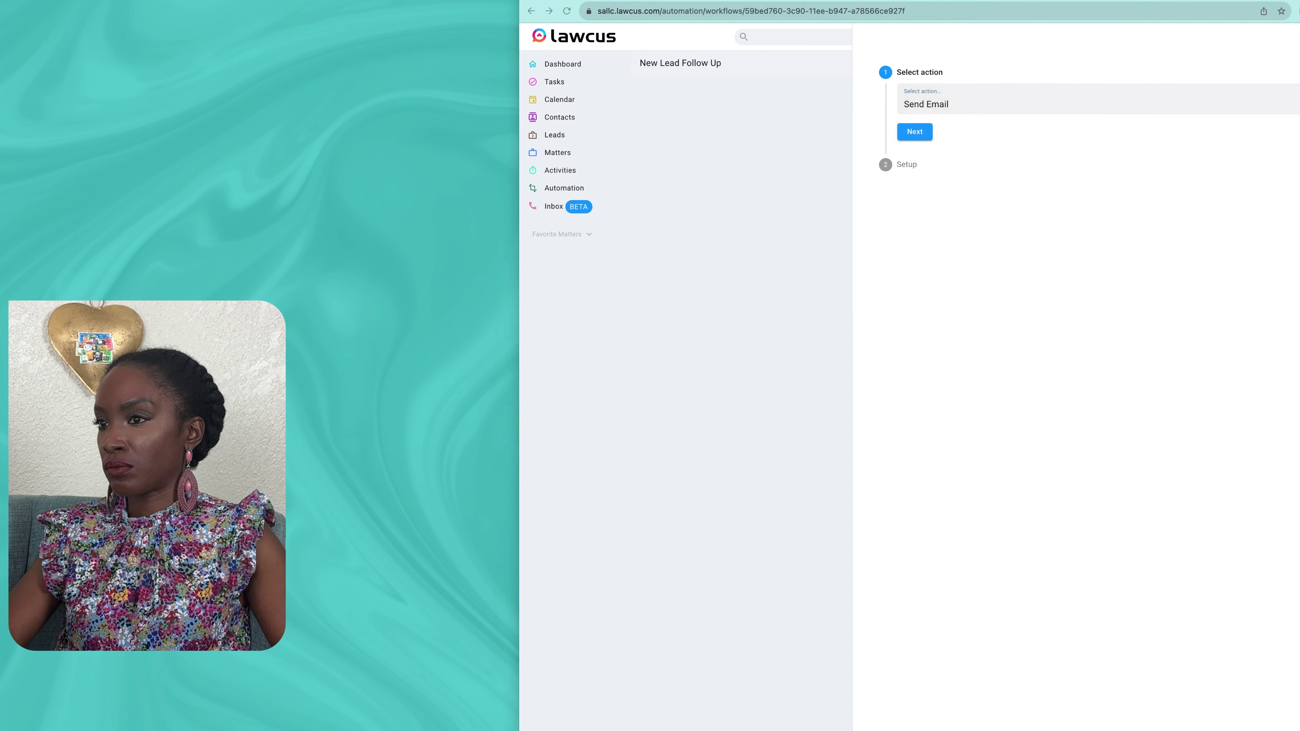
pyautogui.click(914, 131)
pyautogui.click(1075, 295)
pyautogui.write('Ready to Take the Next Legal Step?')
# Step: Send the email to the lead's address from the firm's shared mailbox
pyautogui.click(1090, 188)
pyautogui.click(1100, 246)
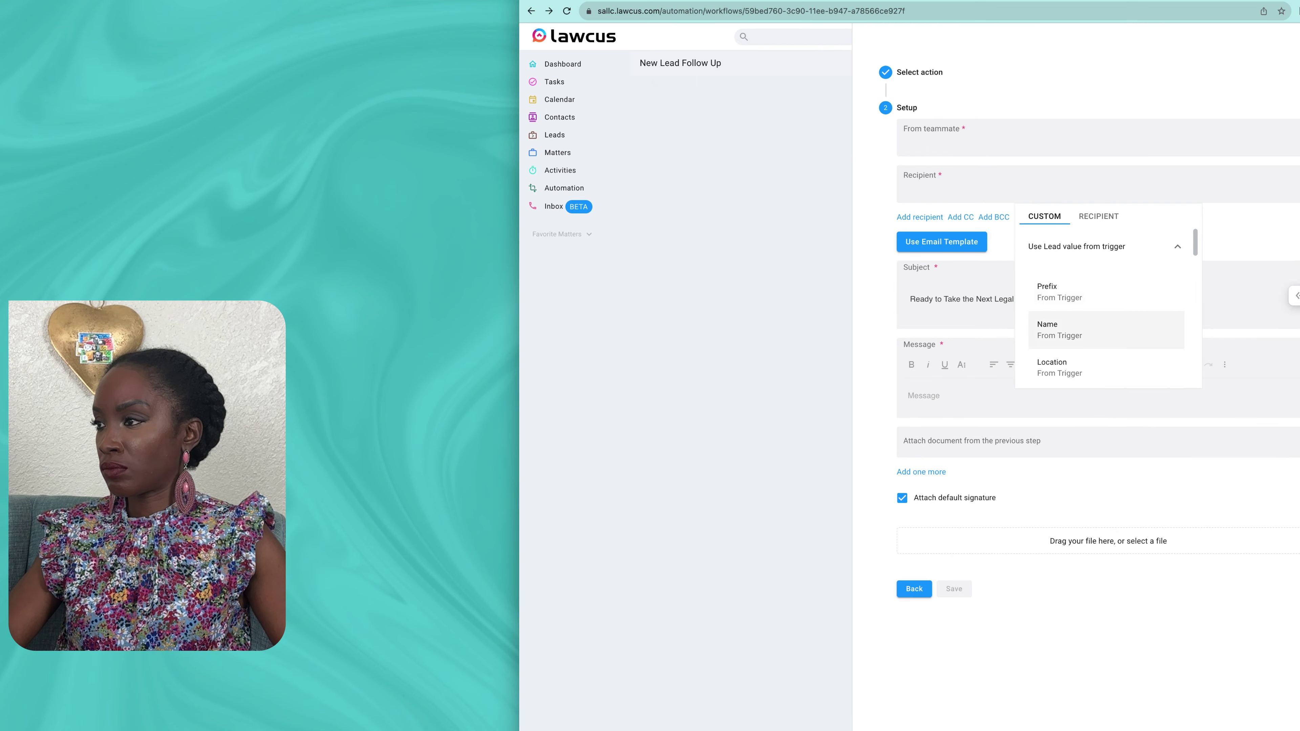
pyautogui.scroll(-2, 1100, 331)
pyautogui.click(1100, 331)
pyautogui.click(1090, 138)
pyautogui.click(1112, 169)
pyautogui.click(1069, 250)
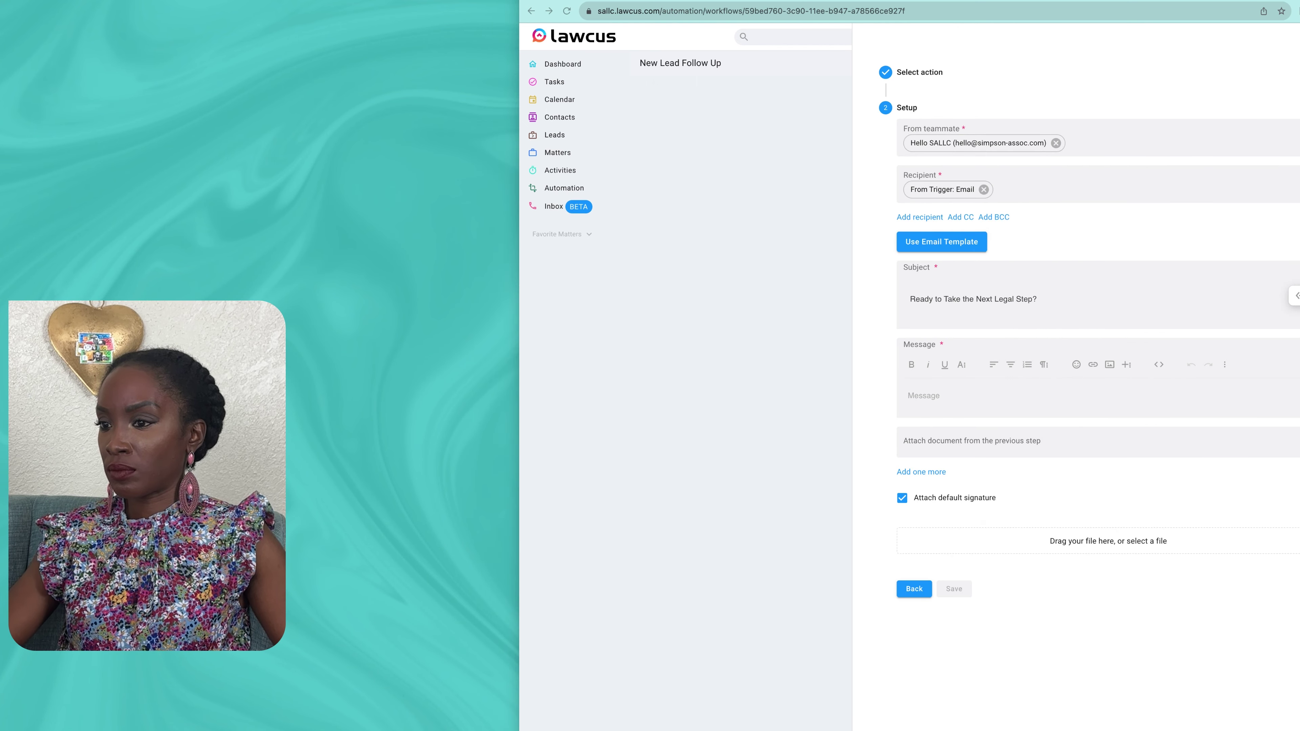
# Step: Paste the email body and replace the placeholders with the firm's phone, e-mail and website
pyautogui.click(923, 396)
pyautogui.press('super+v')
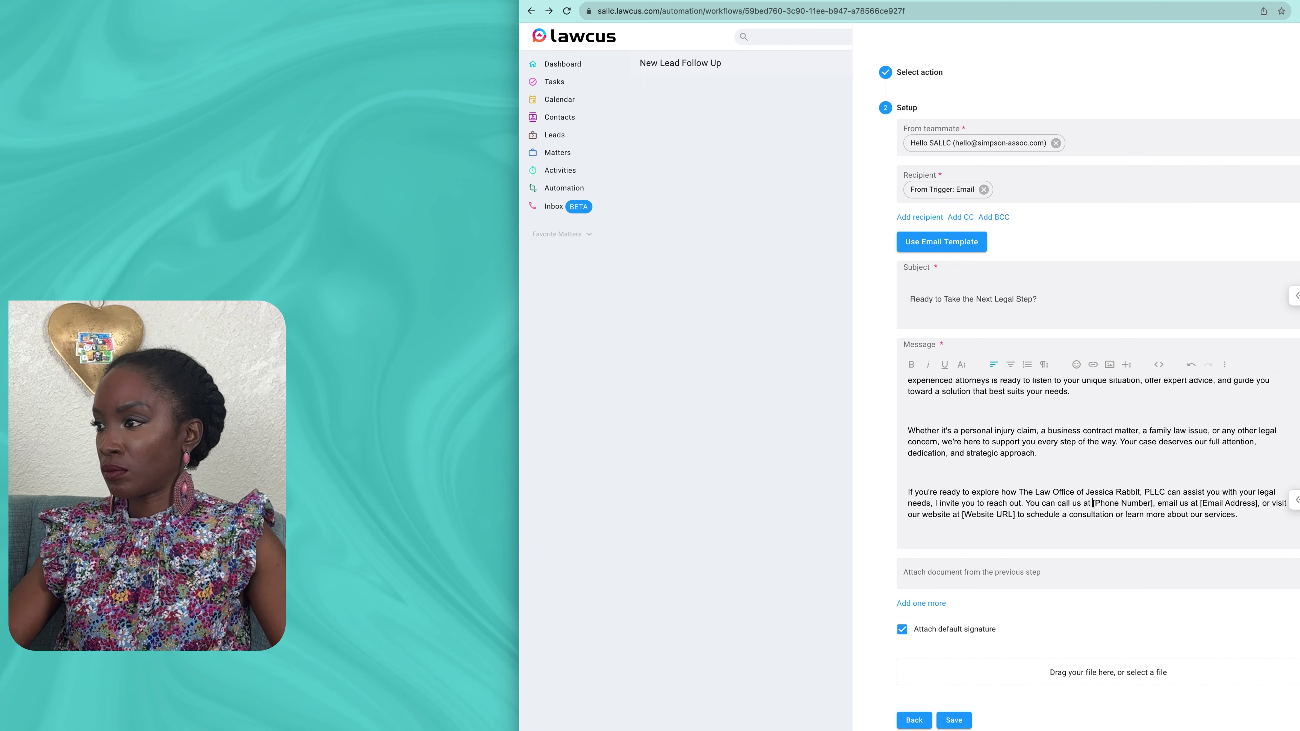
pyautogui.press('Delete')
pyautogui.press('Delete')
pyautogui.press('Delete')
pyautogui.press('Delete')
pyautogui.press('Delete')
pyautogui.press('Delete')
pyautogui.press('Delete')
pyautogui.press('Delete')
pyautogui.press('Delete')
pyautogui.press('Delete')
pyautogui.press('Delete')
pyautogui.press('Delete')
pyautogui.press('Delete')
pyautogui.press('Delete')
pyautogui.click(1191, 503)
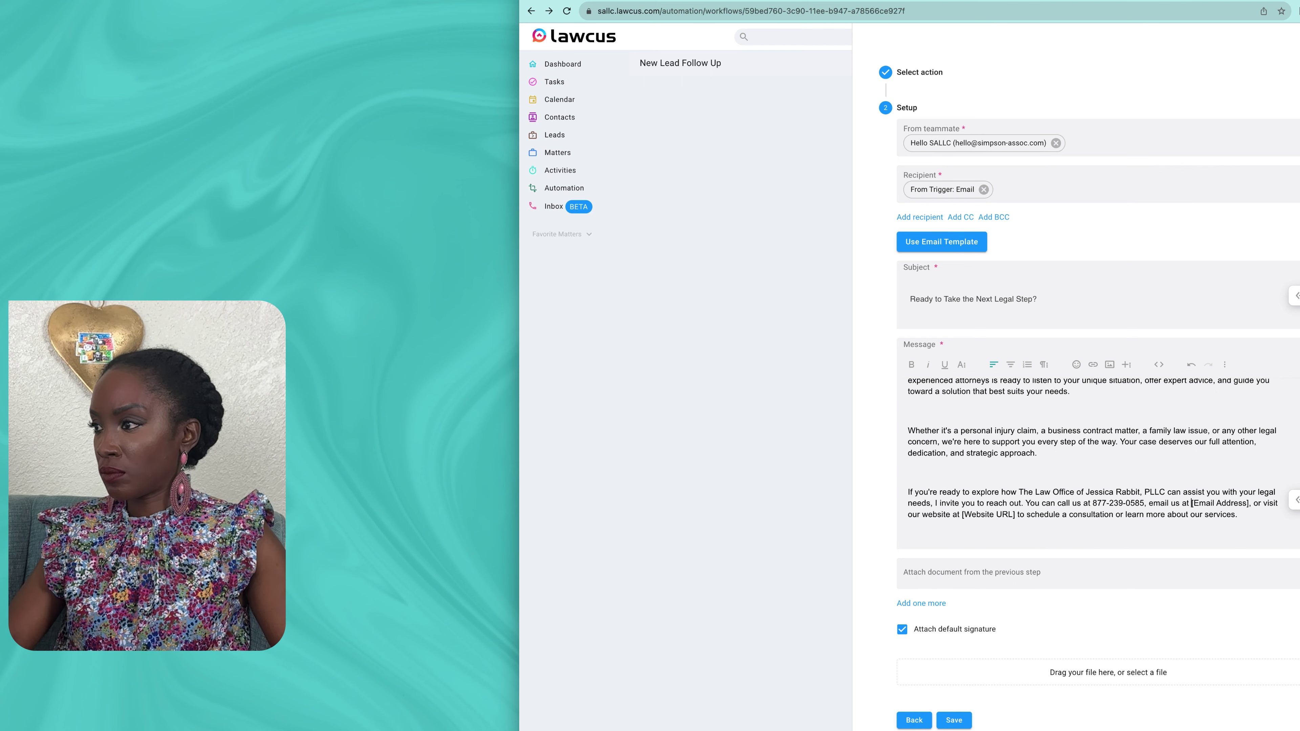
pyautogui.press('Delete')
pyautogui.press('Delete')
pyautogui.press('Delete')
pyautogui.press('Delete')
pyautogui.press('Delete')
pyautogui.press('Delete')
pyautogui.press('Delete')
pyautogui.press('Delete')
pyautogui.press('Delete')
pyautogui.press('Delete')
pyautogui.press('Delete')
pyautogui.press('Delete')
pyautogui.press('Delete')
pyautogui.press('Delete')
pyautogui.press('Delete')
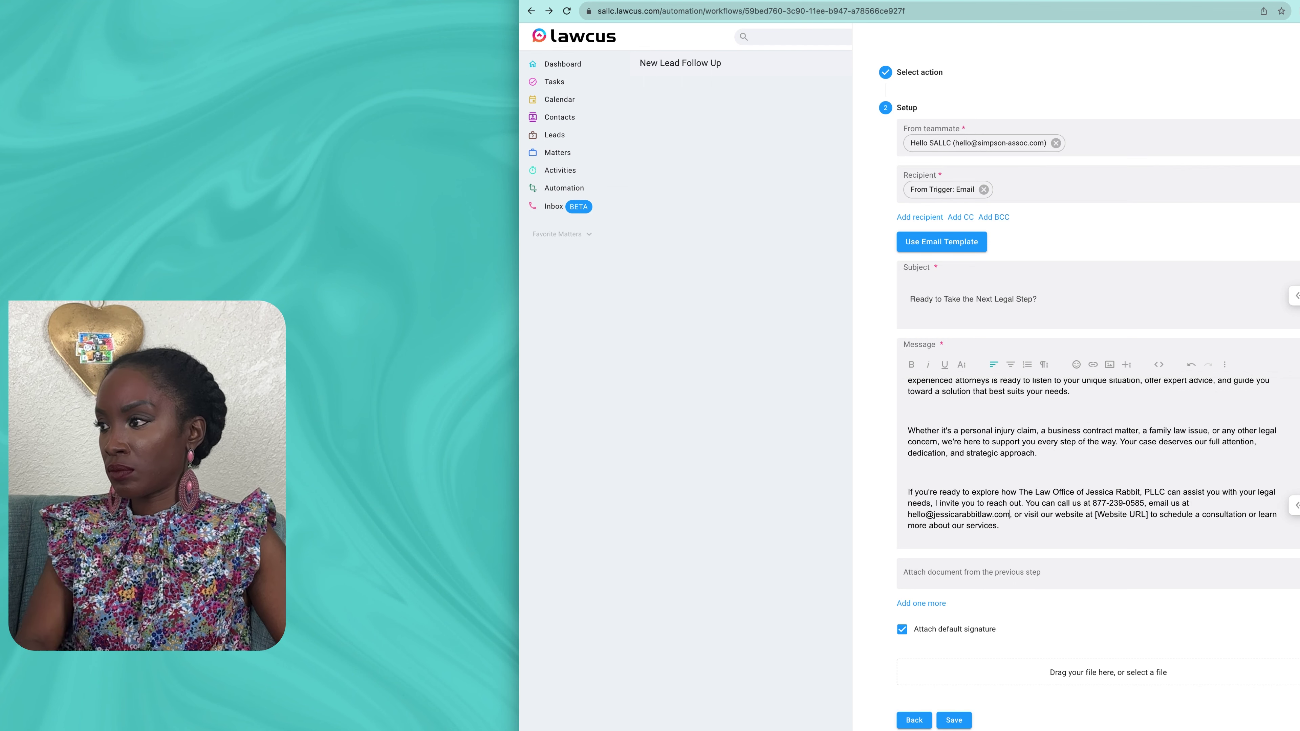
pyautogui.write('jessicarabbitlaw.com')
pyautogui.press('Delete')
pyautogui.press('Delete')
pyautogui.press('Delete')
pyautogui.press('Delete')
pyautogui.press('Delete')
pyautogui.press('Delete')
pyautogui.press('Delete')
pyautogui.press('Delete')
pyautogui.press('Delete')
pyautogui.press('Delete')
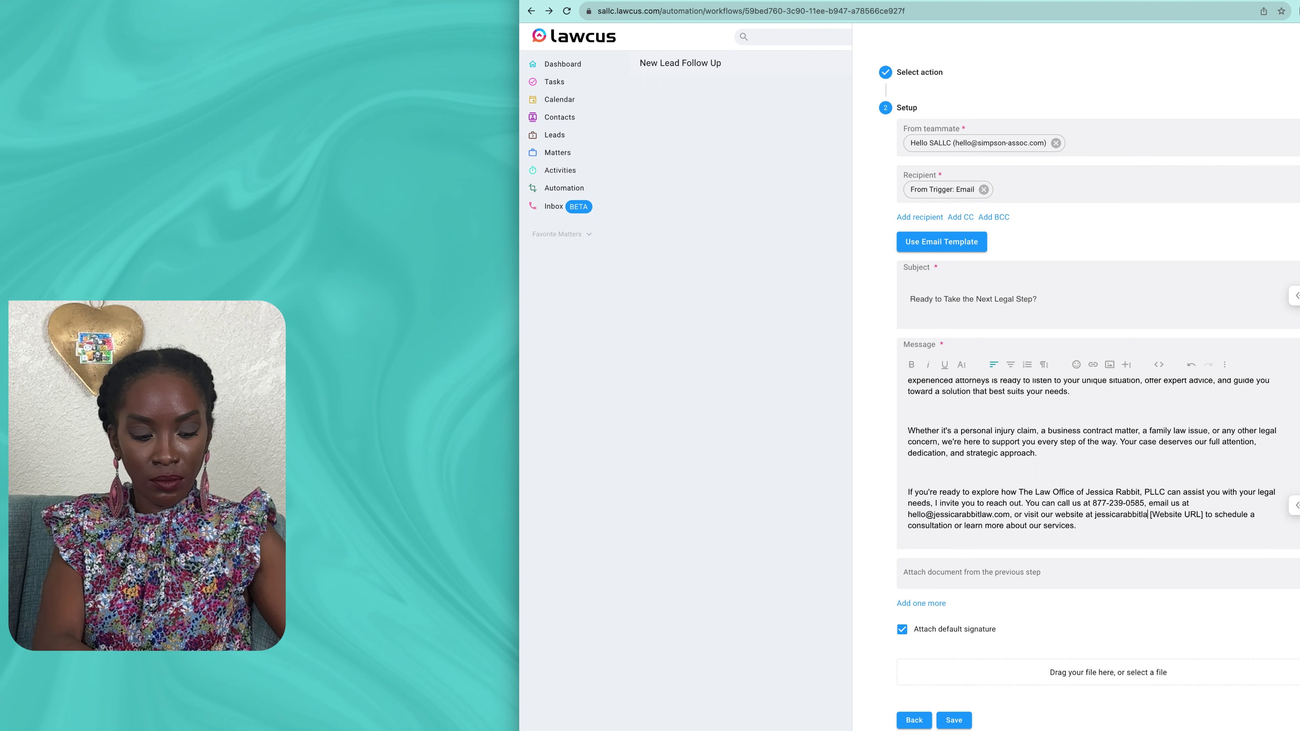
pyautogui.press('Delete')
pyautogui.press('Delete')
pyautogui.press('Delete')
# Step: Swap the greeting's Lead's Name placeholder for the lead's first name and save the step
pyautogui.scroll(5, 1098, 456)
pyautogui.moveTo(984, 395); pyautogui.dragTo(931, 395)
pyautogui.click(1295, 392)
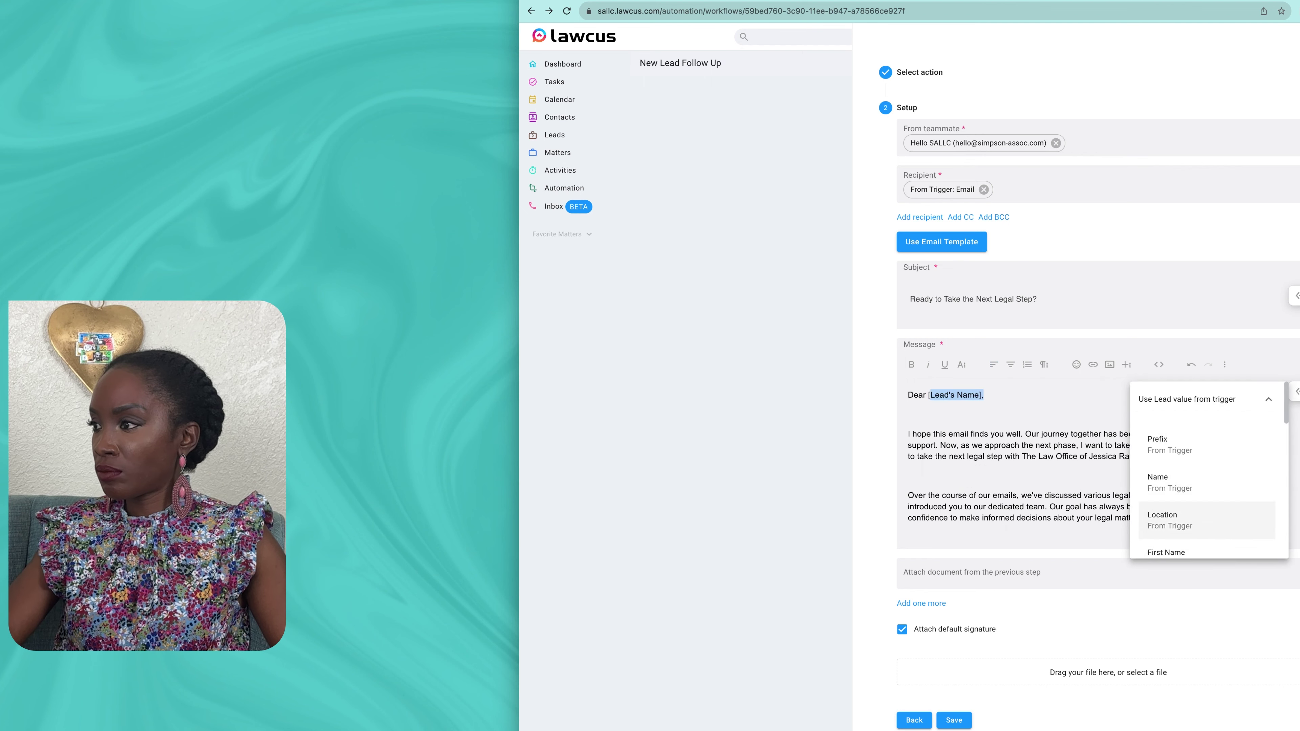
pyautogui.click(1167, 552)
pyautogui.click(954, 720)
pyautogui.scroll(-1, 954, 717)
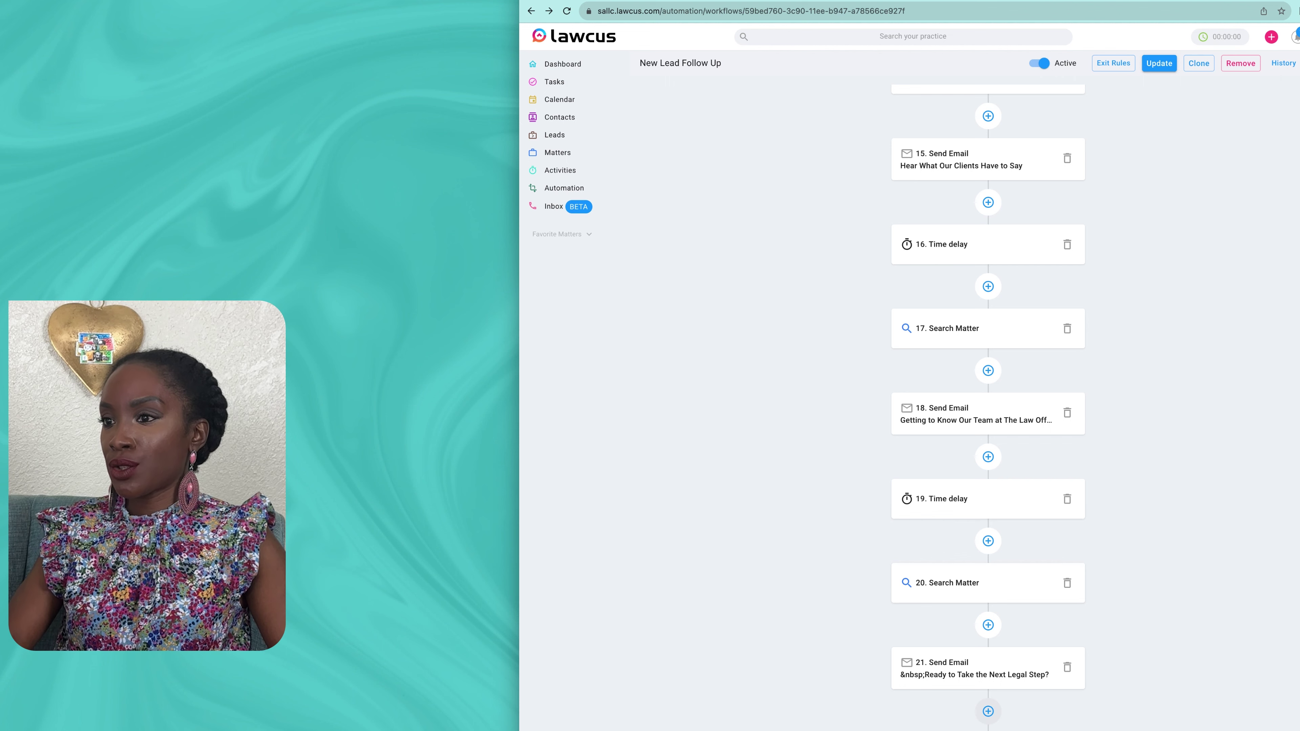
# Step: Add an Add Task step at the end of the workflow, linked to the trigger's Lead Id
pyautogui.click(988, 710)
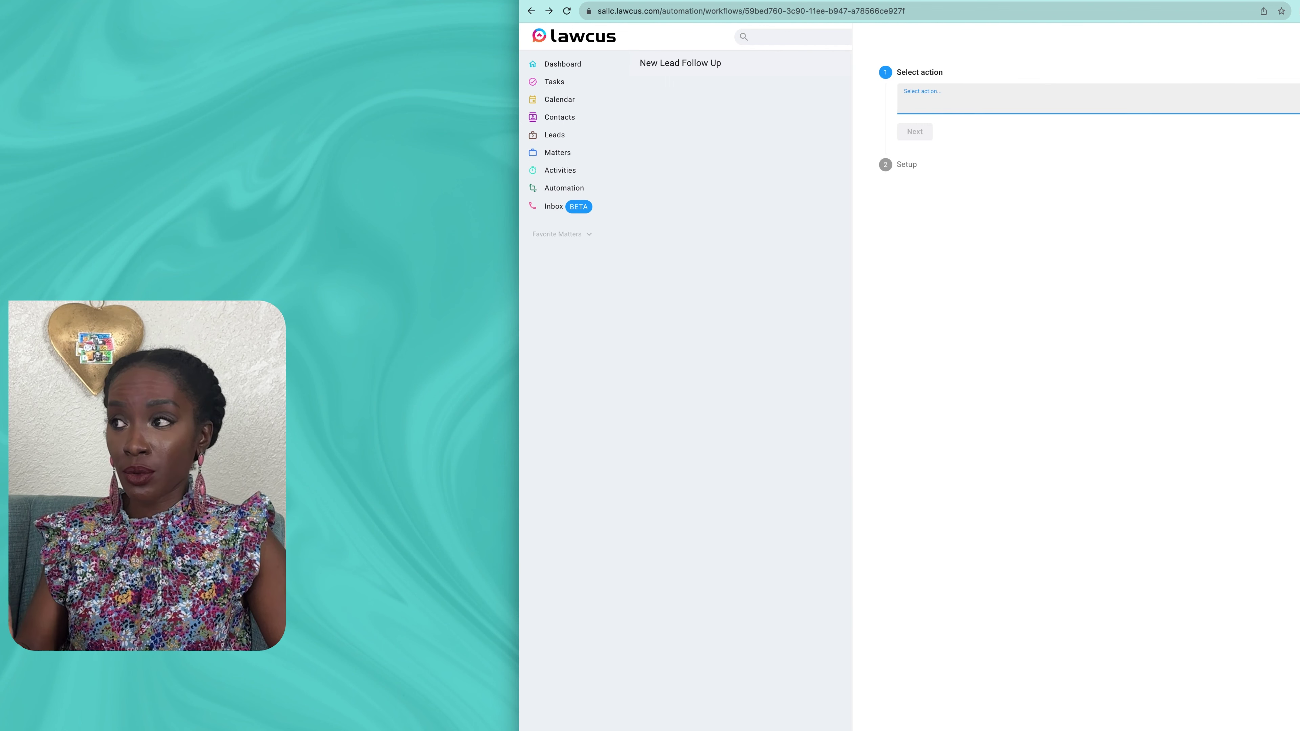
pyautogui.write('add')
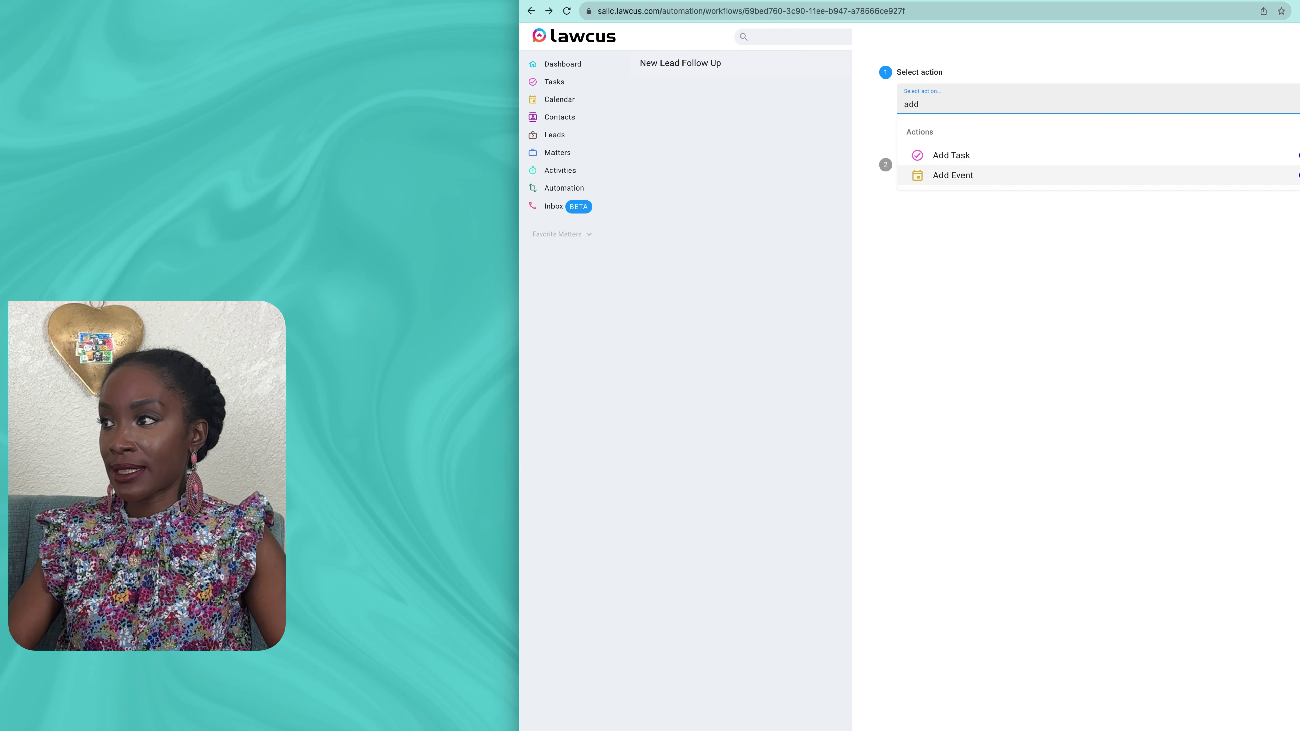
pyautogui.click(952, 155)
pyautogui.click(915, 132)
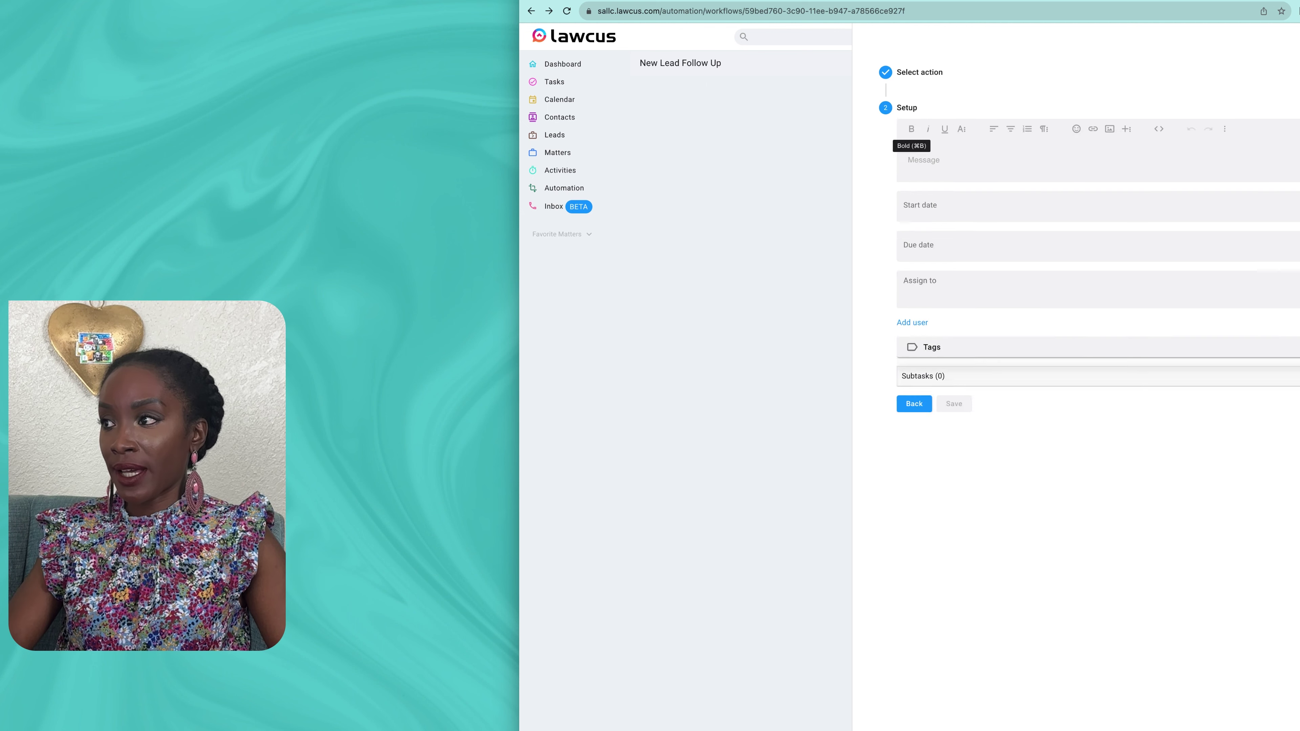
pyautogui.click(1002, 139)
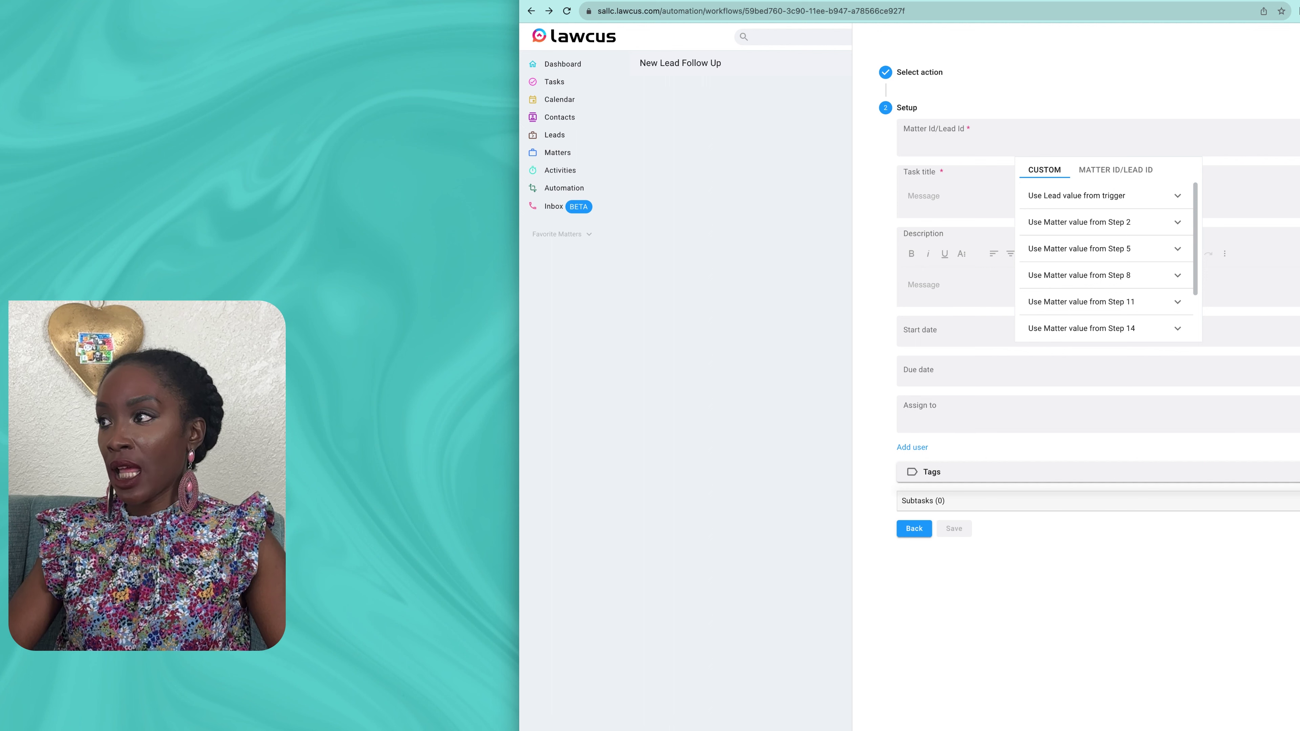
pyautogui.click(1115, 170)
pyautogui.click(1044, 169)
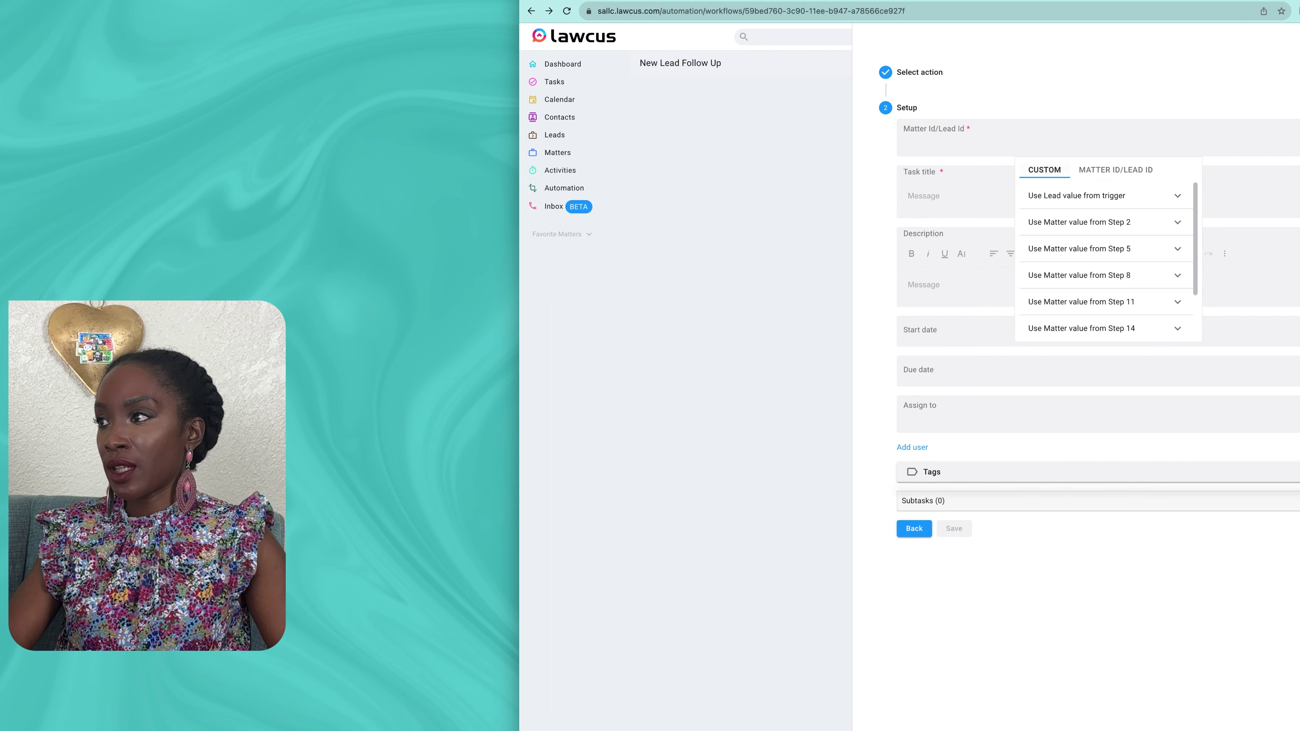
pyautogui.click(1076, 199)
pyautogui.click(1106, 246)
# Step: Title the task 'End of Lead Nurturing' and describe converting the lead to 'Not Hired Lead'
pyautogui.click(908, 196)
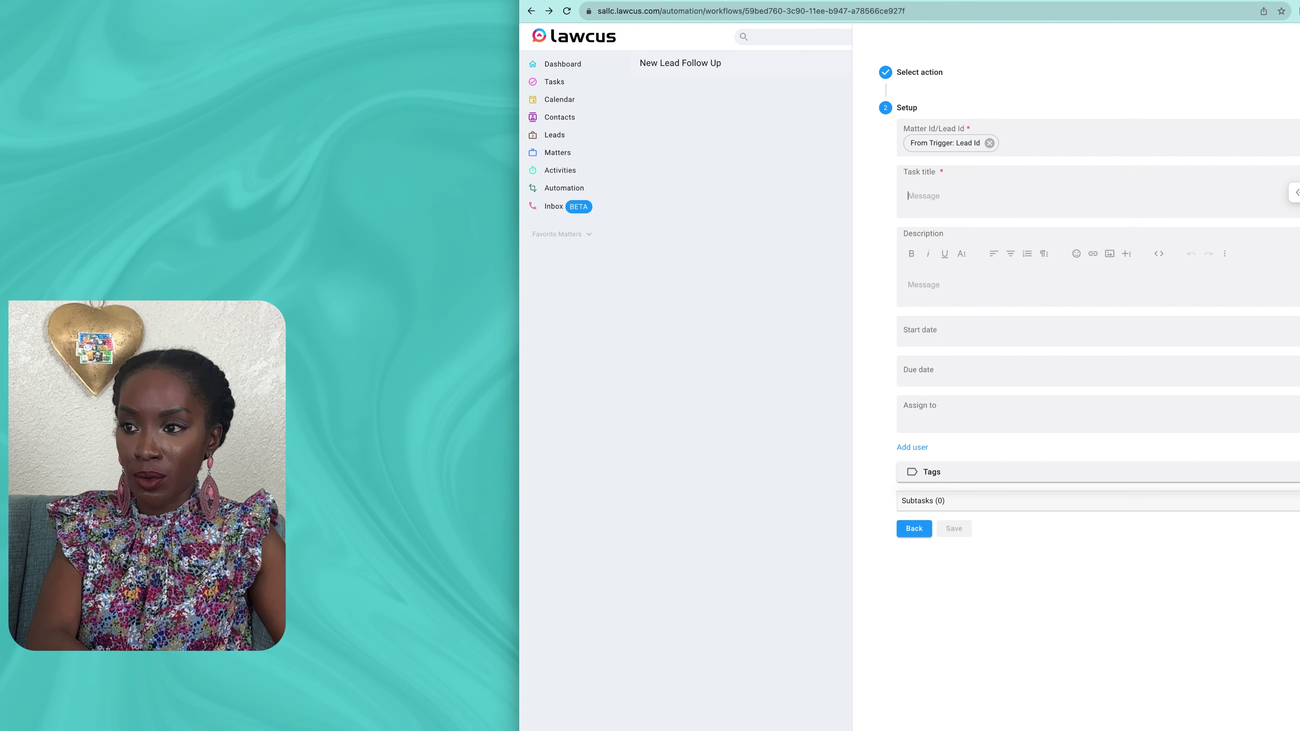
pyautogui.write('End ')
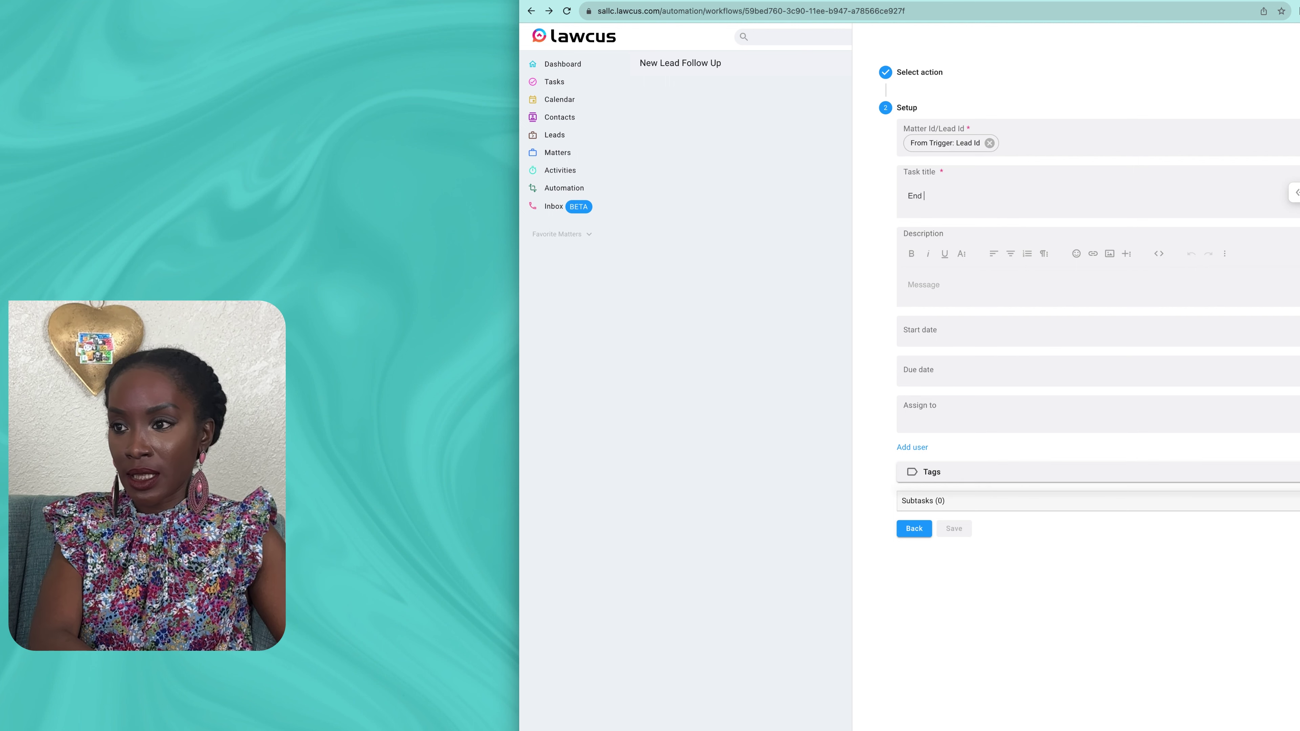
pyautogui.write('of L')
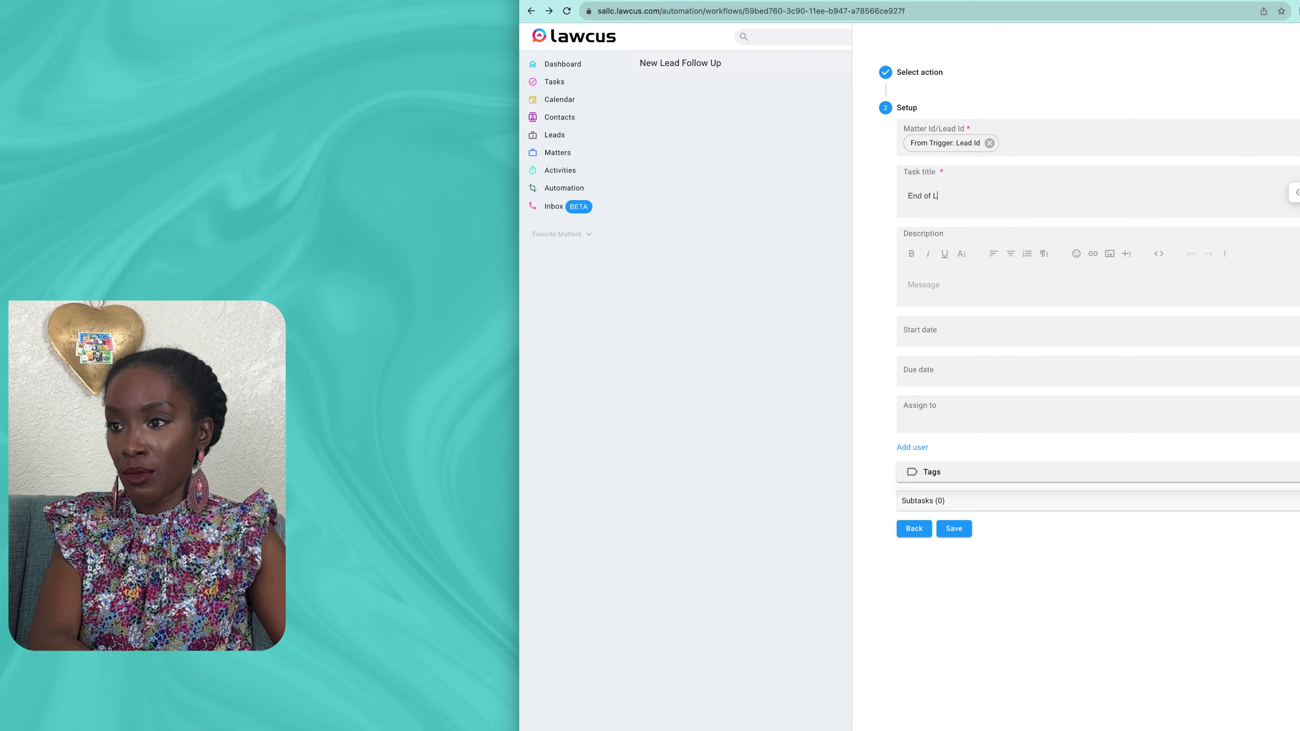
pyautogui.write('e')
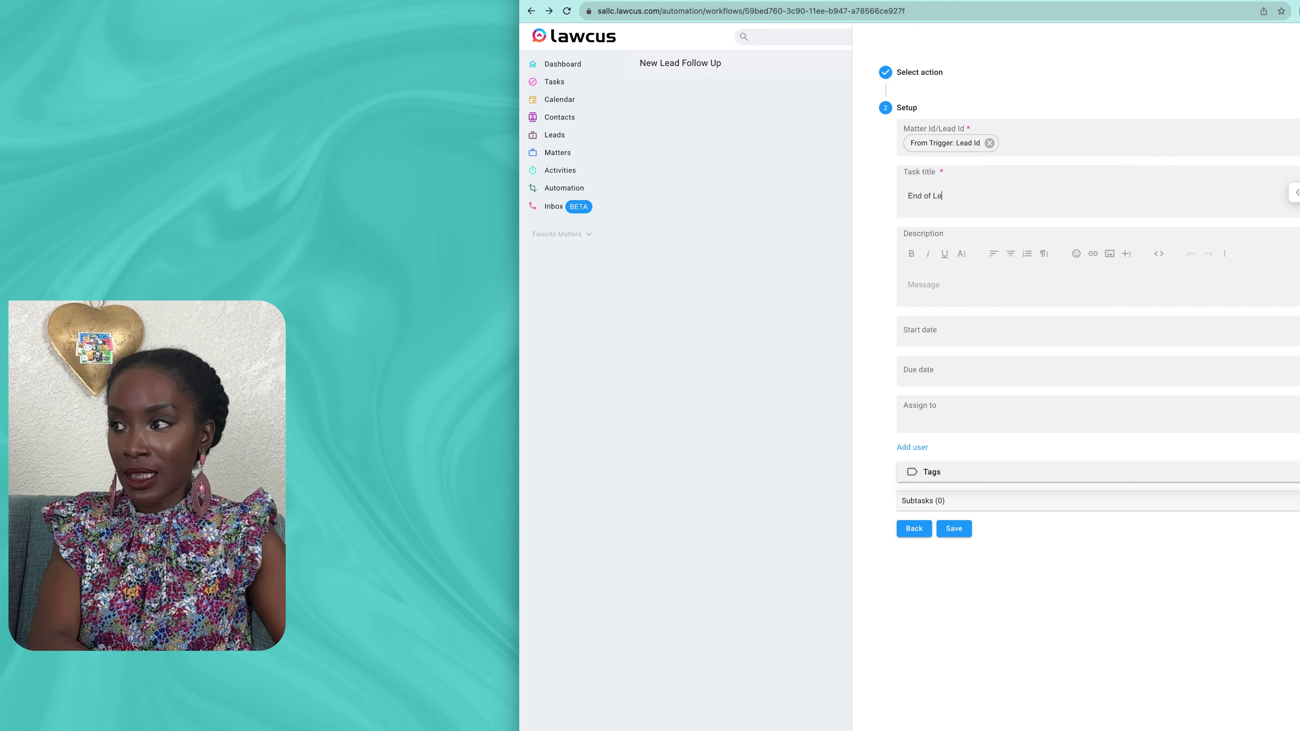
pyautogui.write('ad Nu')
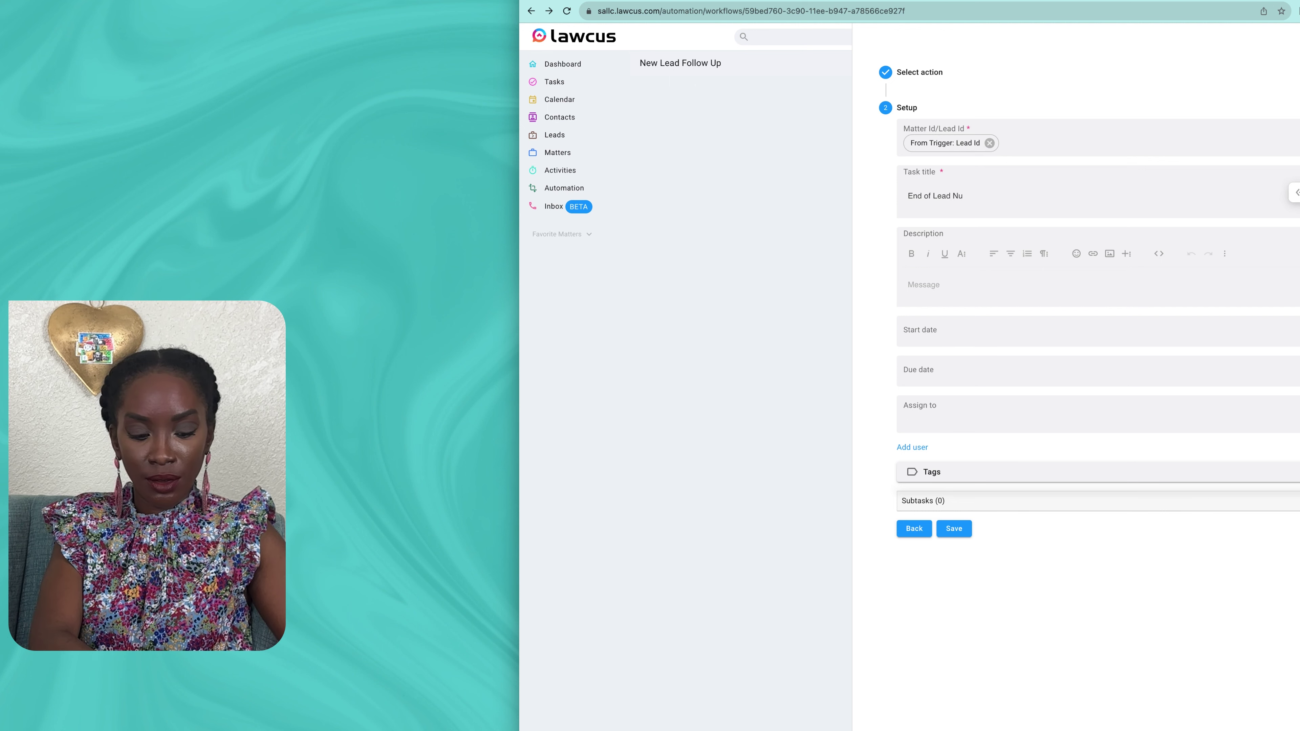
pyautogui.write('rurturing')
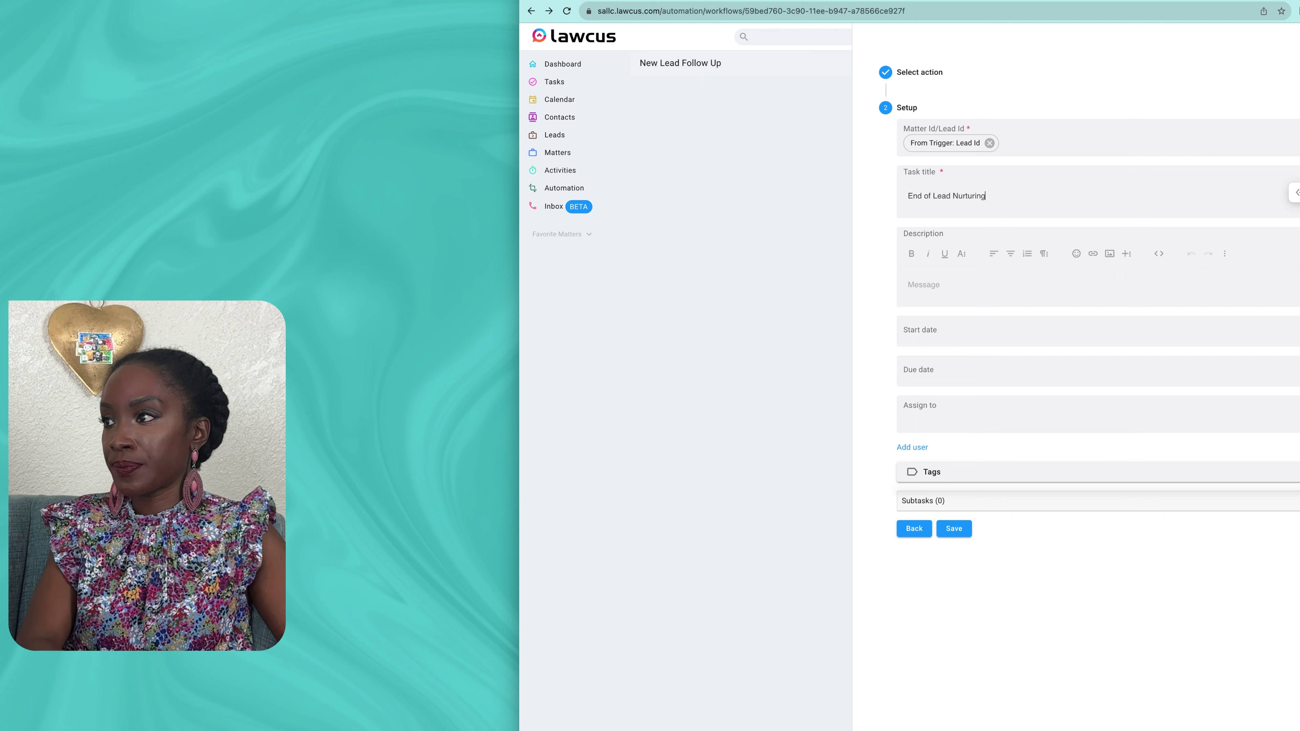
pyautogui.click(909, 285)
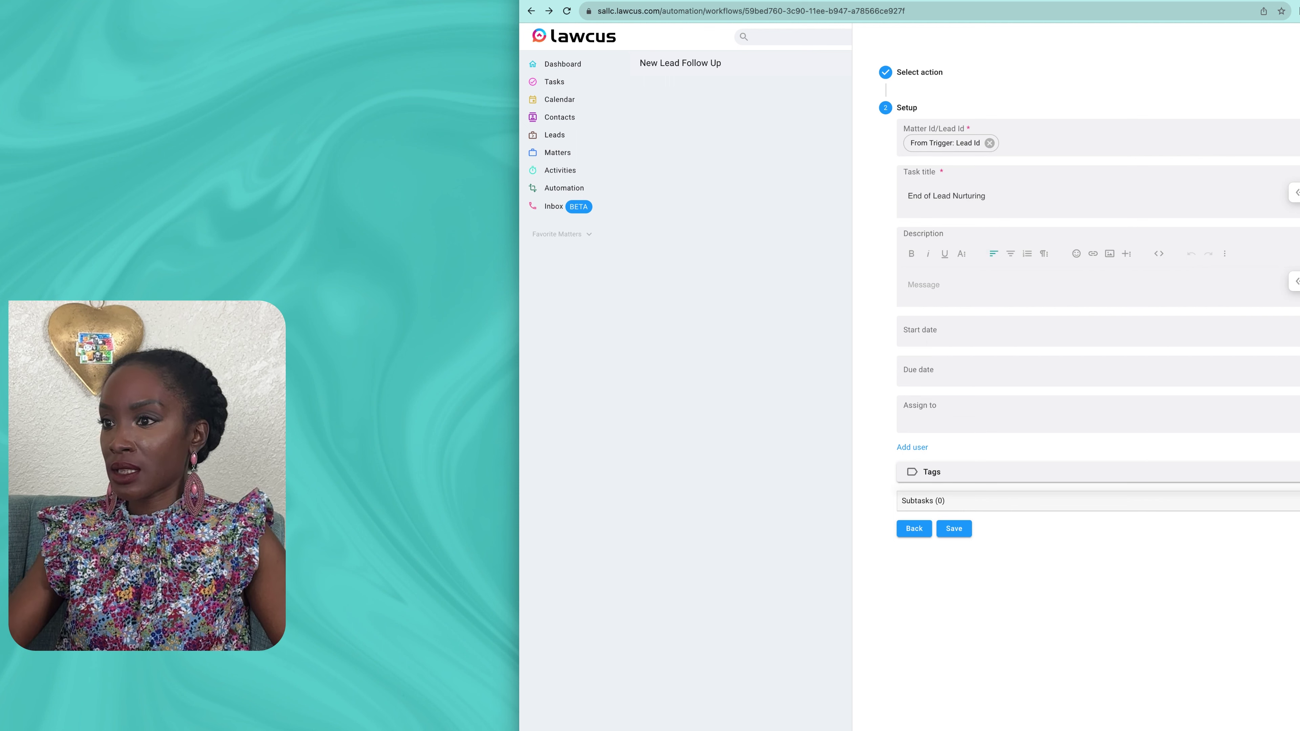
pyautogui.press('super+Tab')
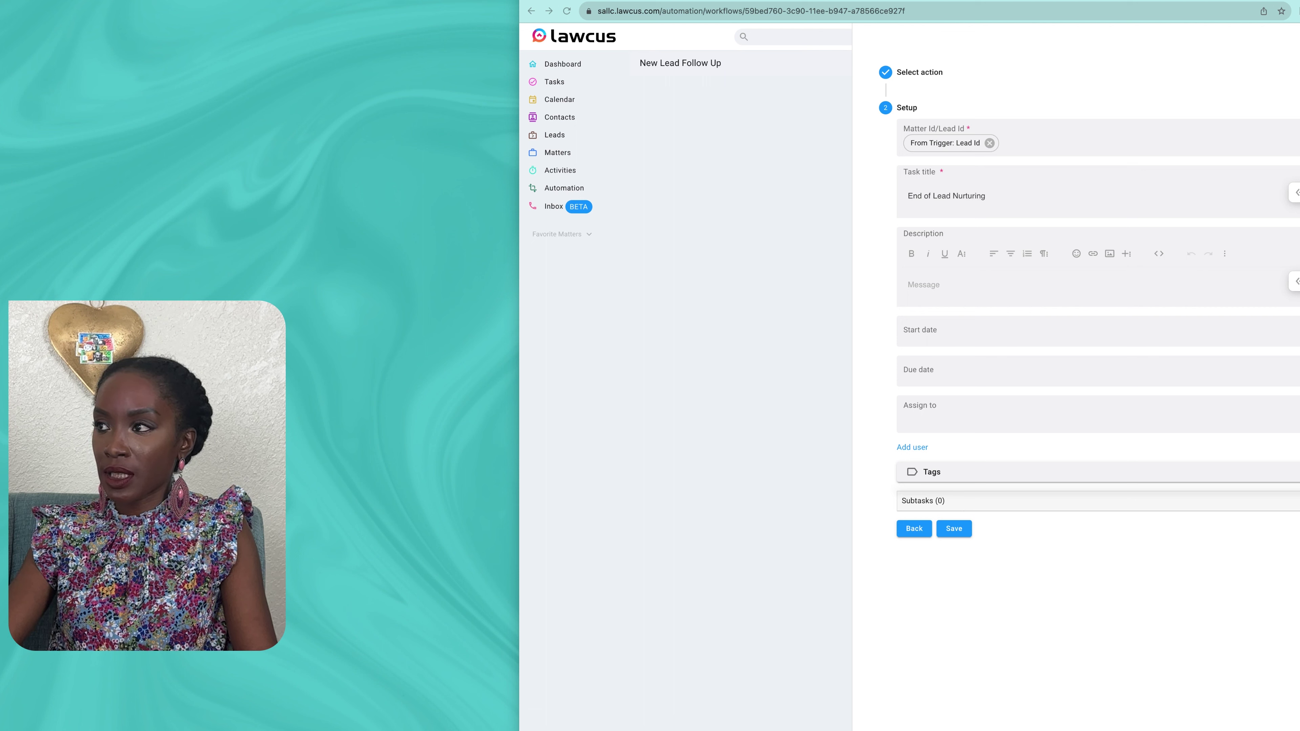
pyautogui.press('super+Tab')
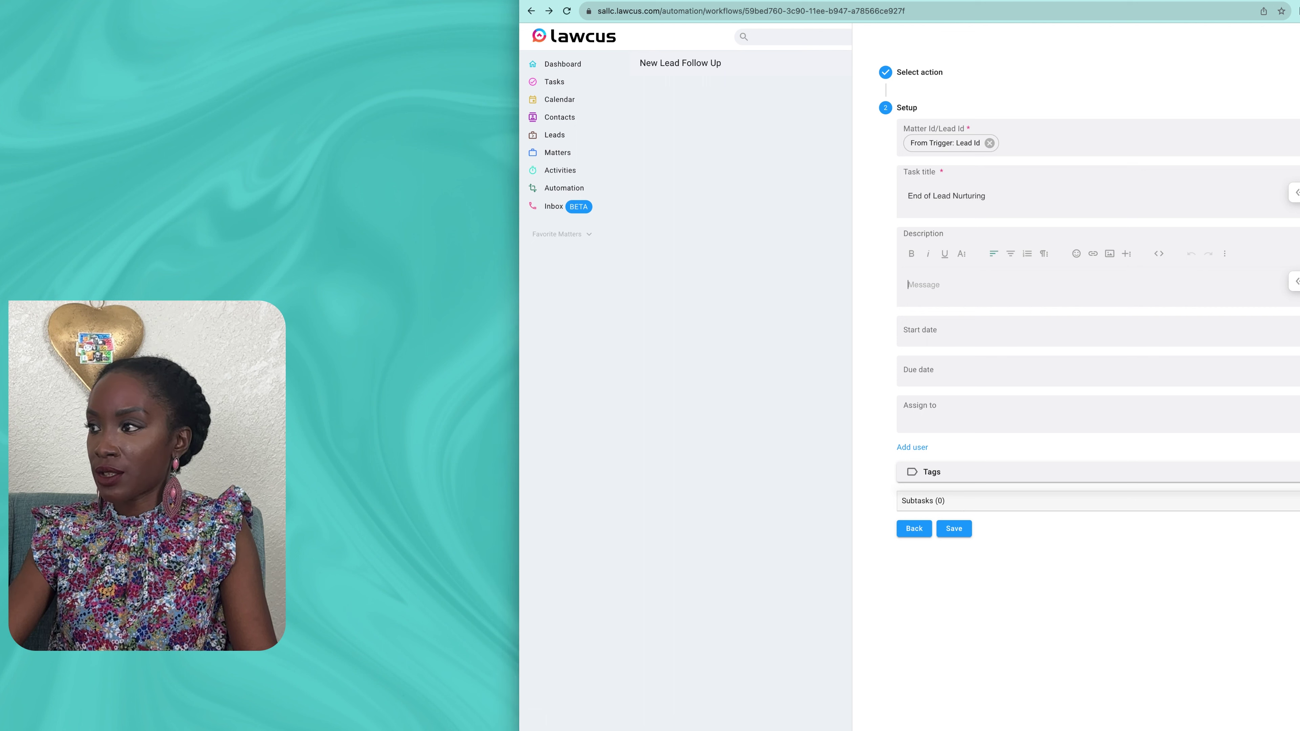
# Step: Assign the task to three of the firm's users
pyautogui.click(1098, 415)
pyautogui.click(1099, 446)
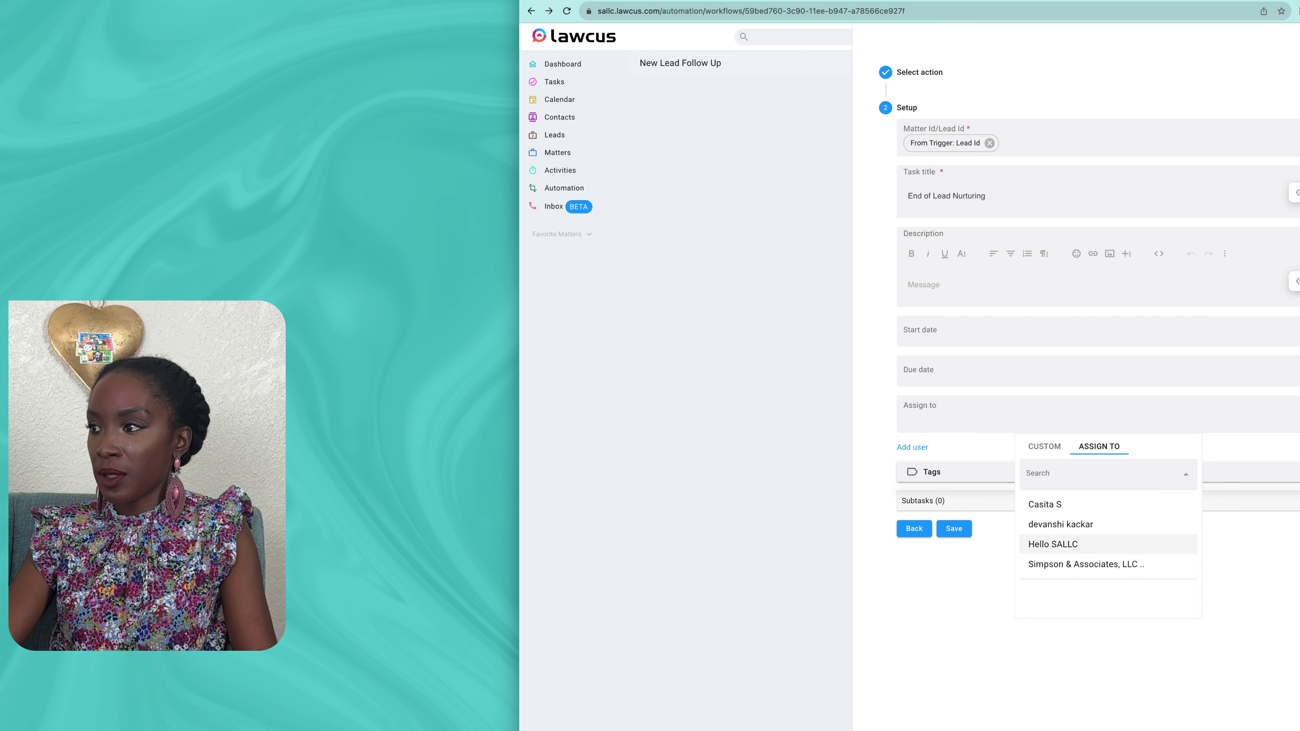
pyautogui.click(1052, 543)
pyautogui.click(912, 447)
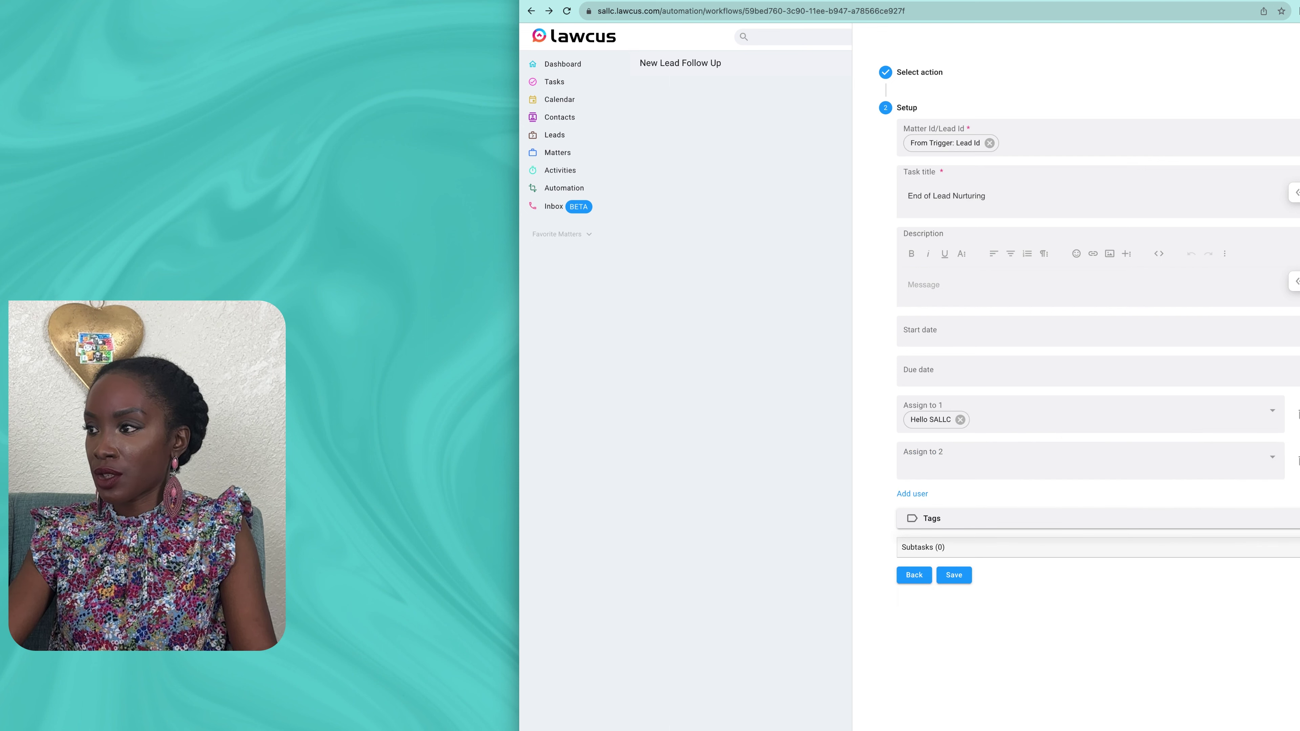
pyautogui.click(1090, 462)
pyautogui.click(1083, 494)
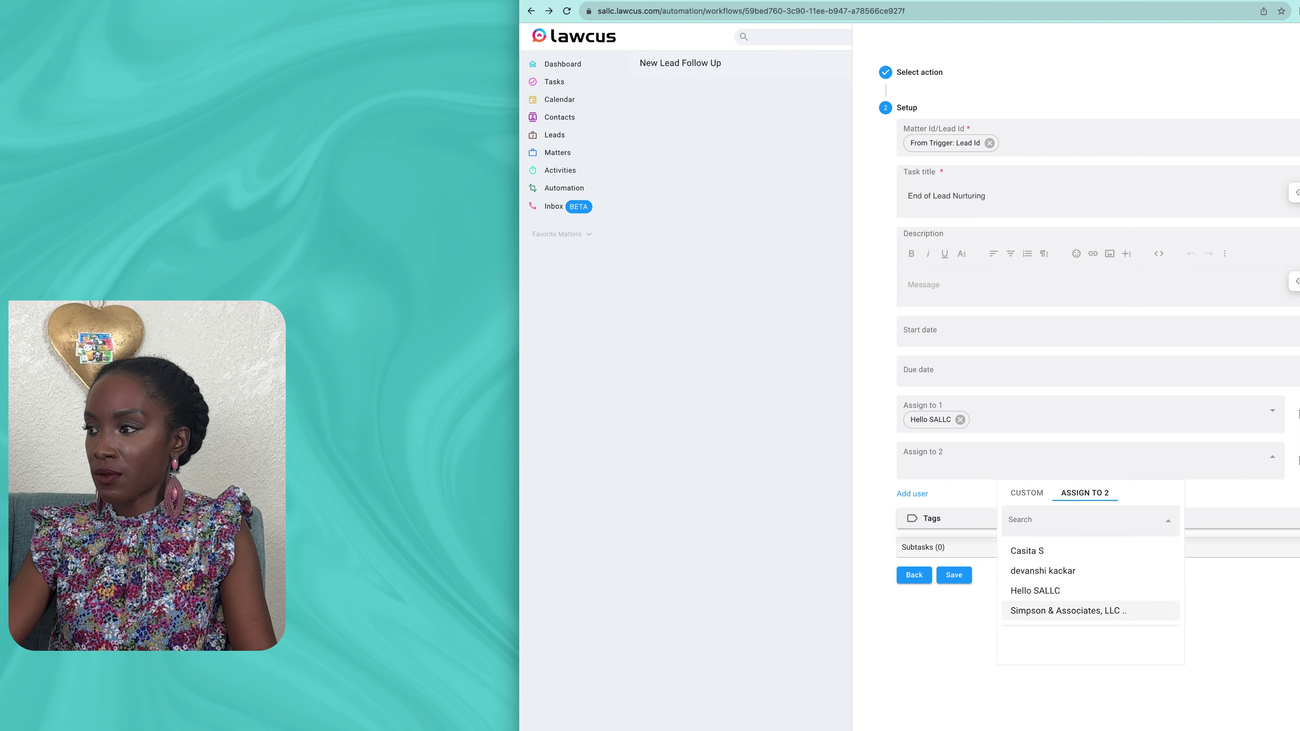
pyautogui.click(1068, 611)
pyautogui.click(912, 494)
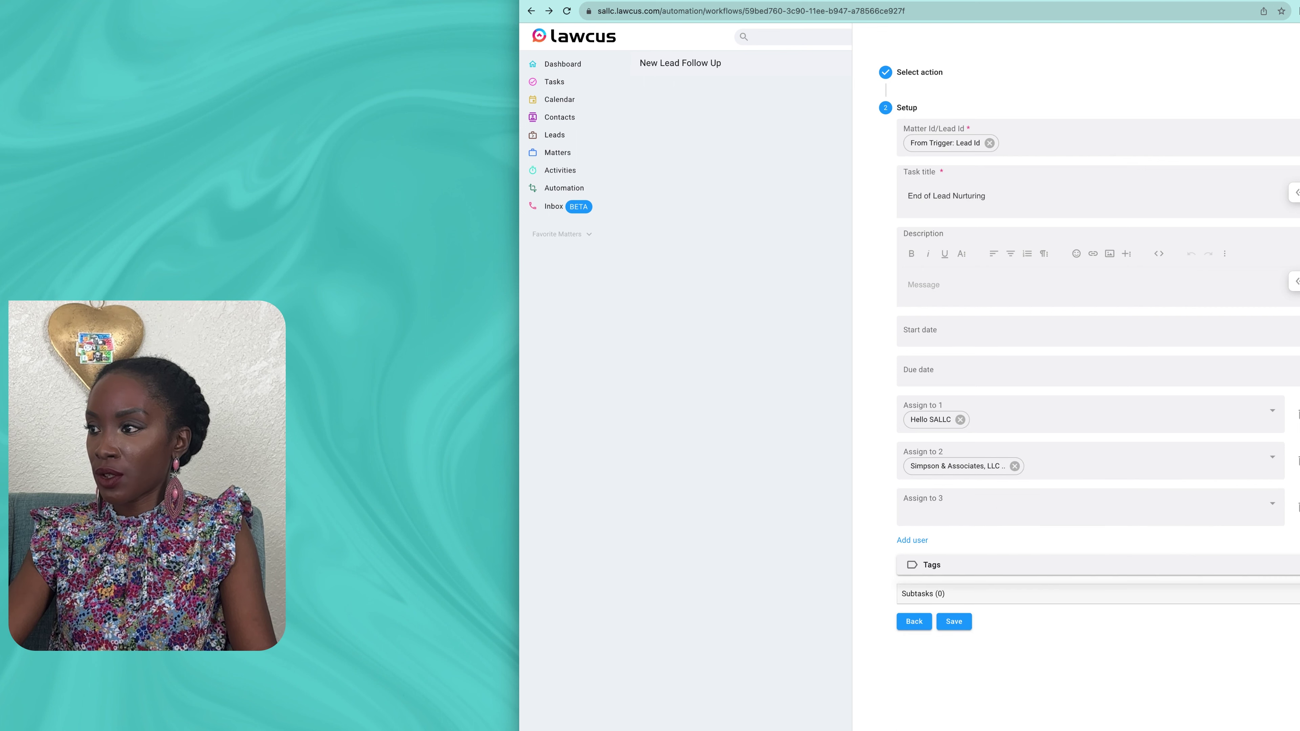
pyautogui.click(1090, 507)
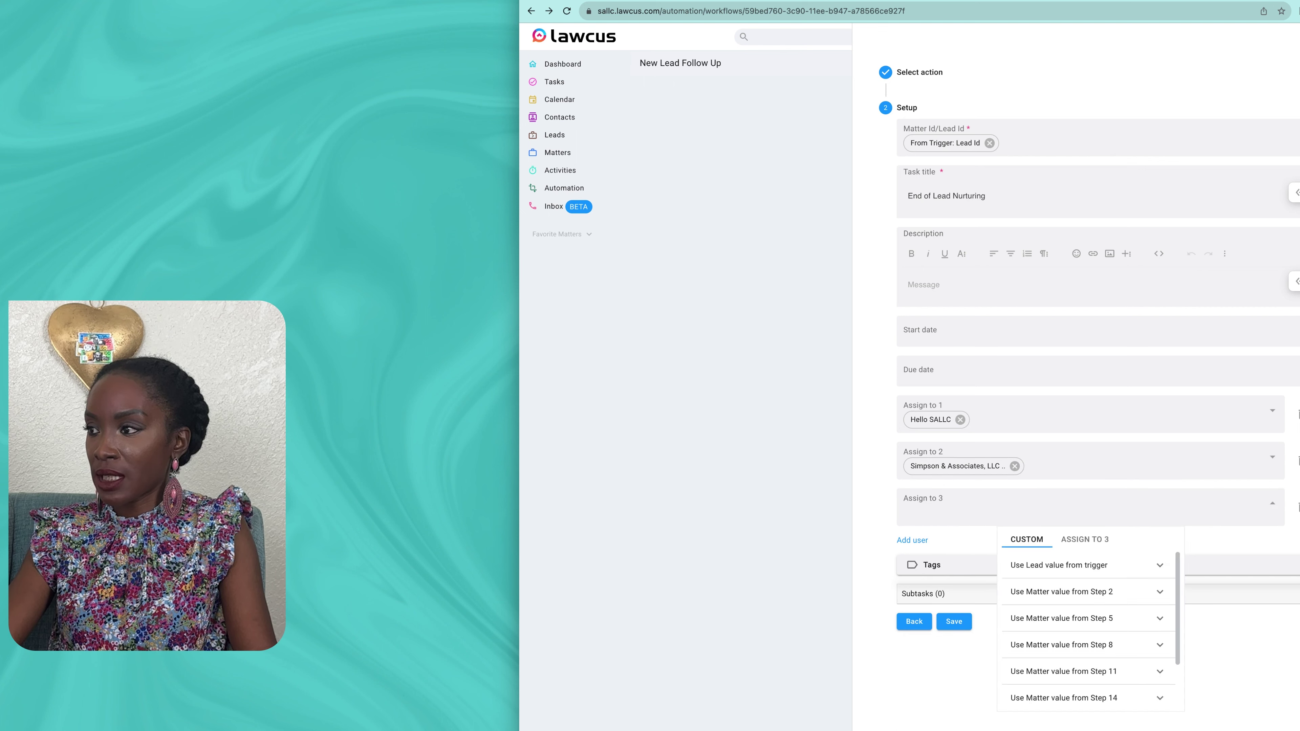
pyautogui.click(1084, 539)
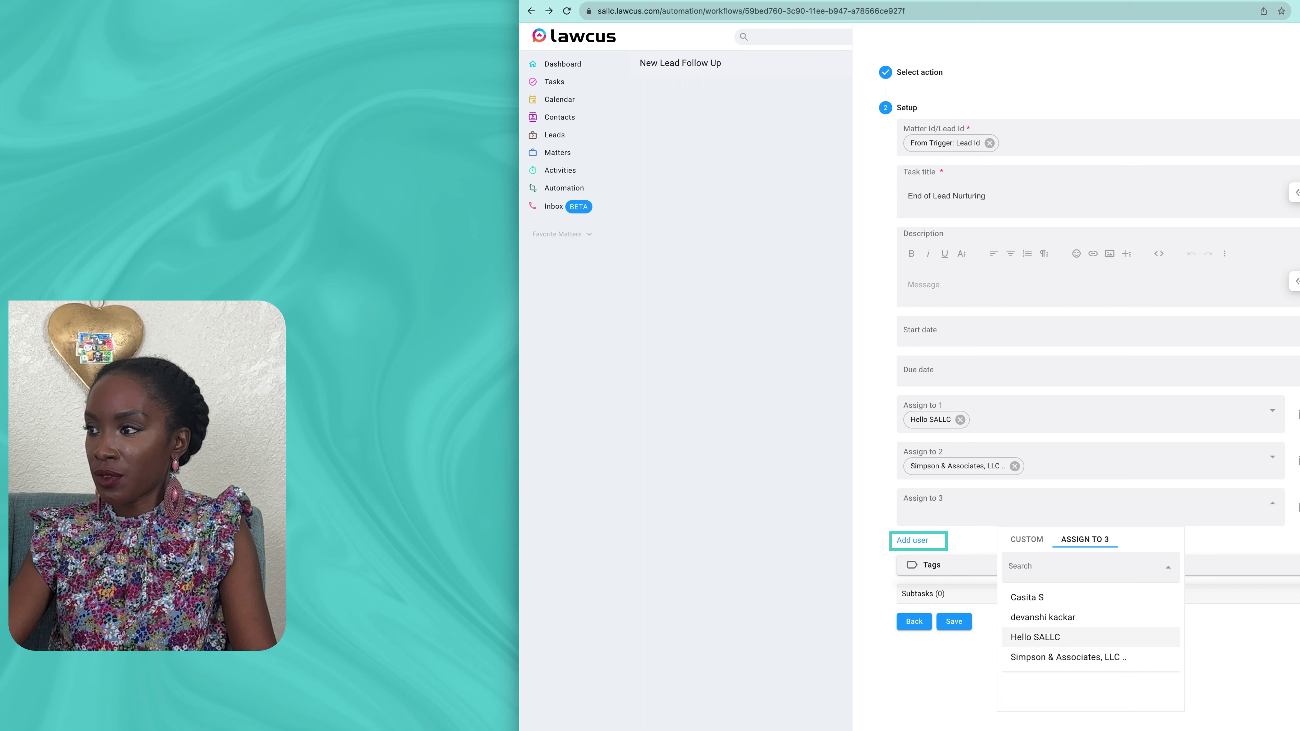
pyautogui.click(1027, 597)
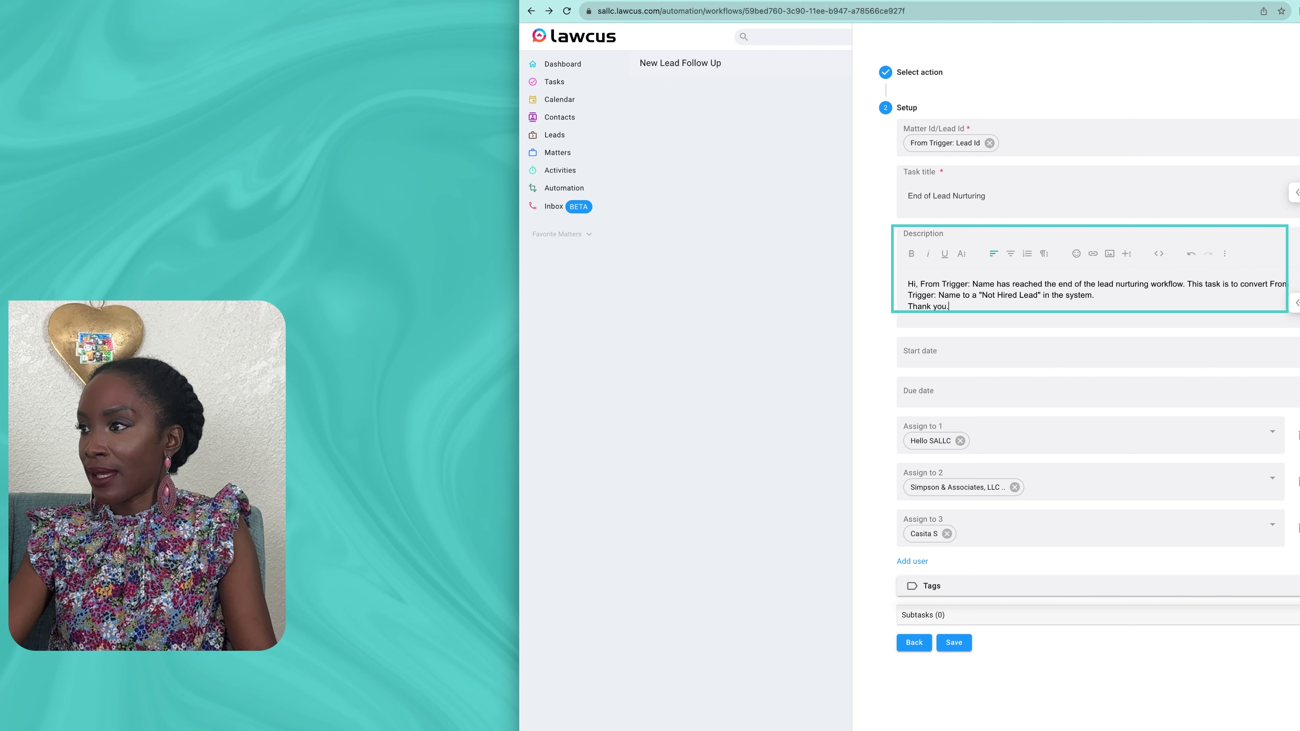
# Step: Replace the first typed 'From Trigger: Name' after 'Hi,' with the trigger lead's Name variable
pyautogui.moveTo(920, 284); pyautogui.dragTo(994, 283)
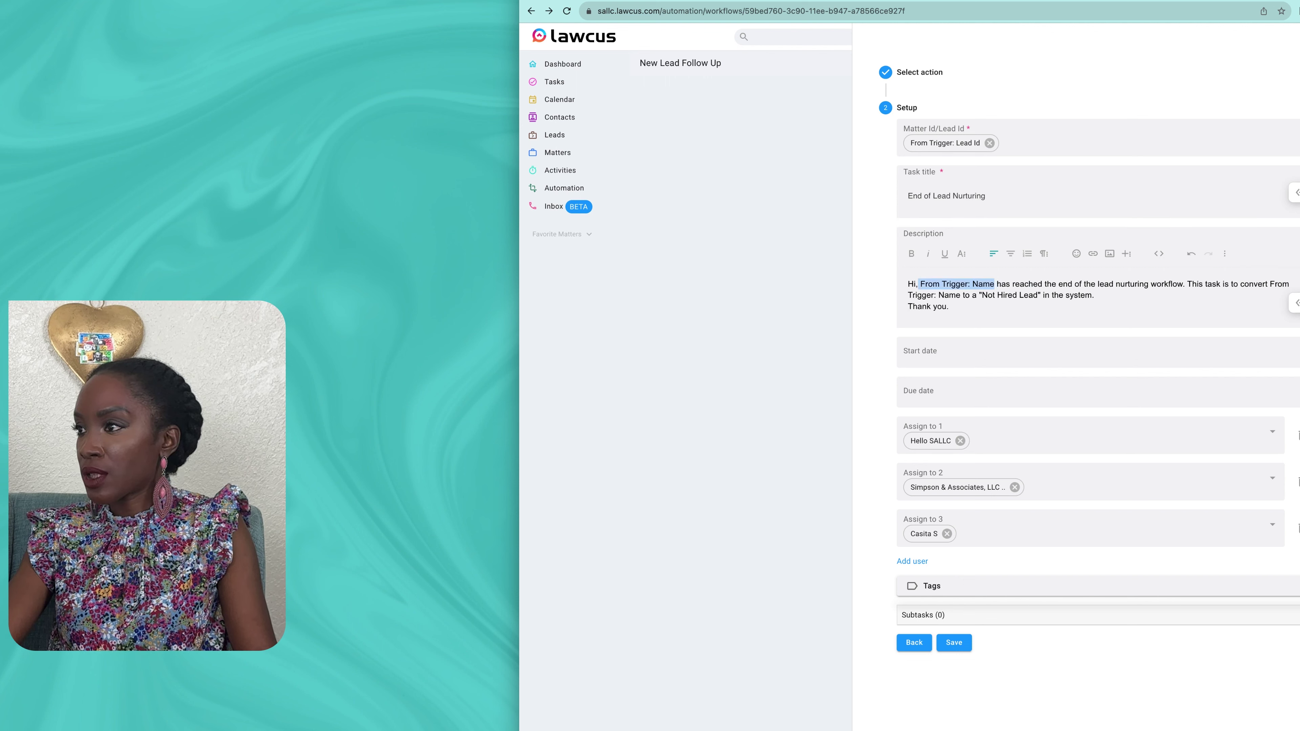
pyautogui.press('BackSpace')
pyautogui.press('Delete')
pyautogui.click(1296, 286)
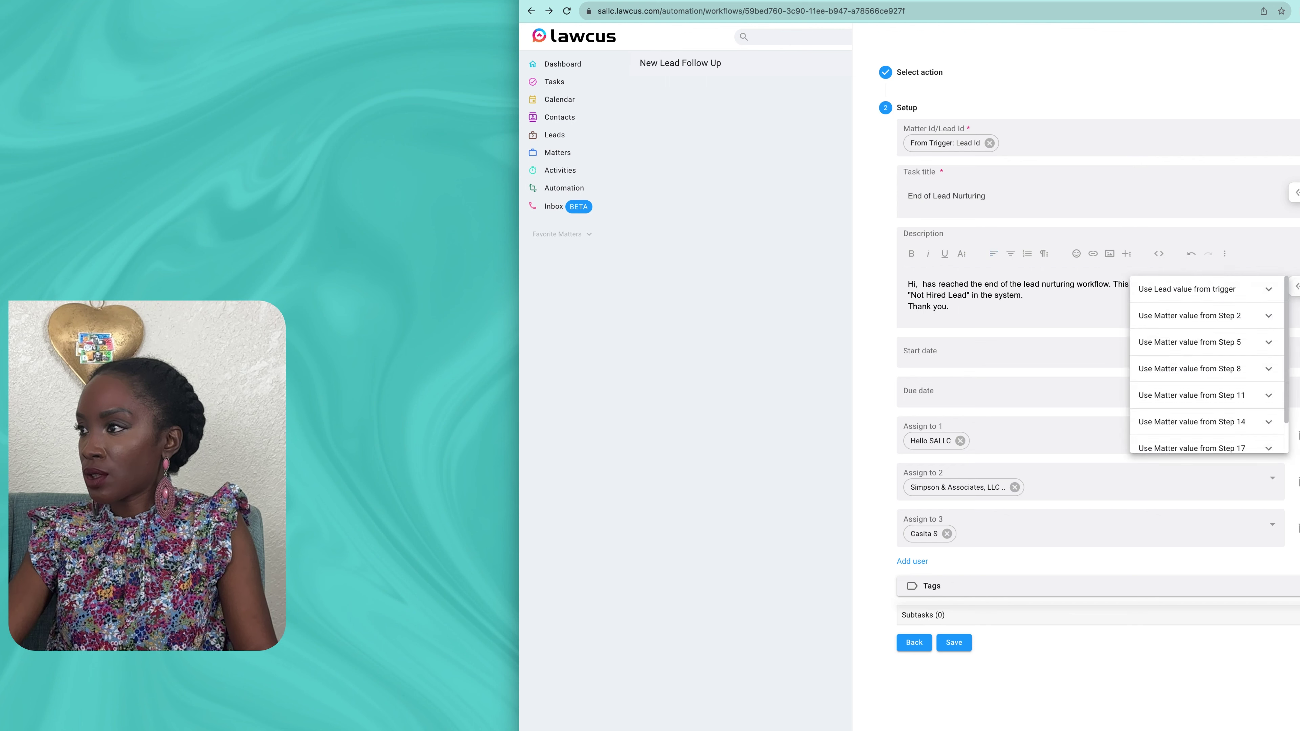
pyautogui.click(1253, 290)
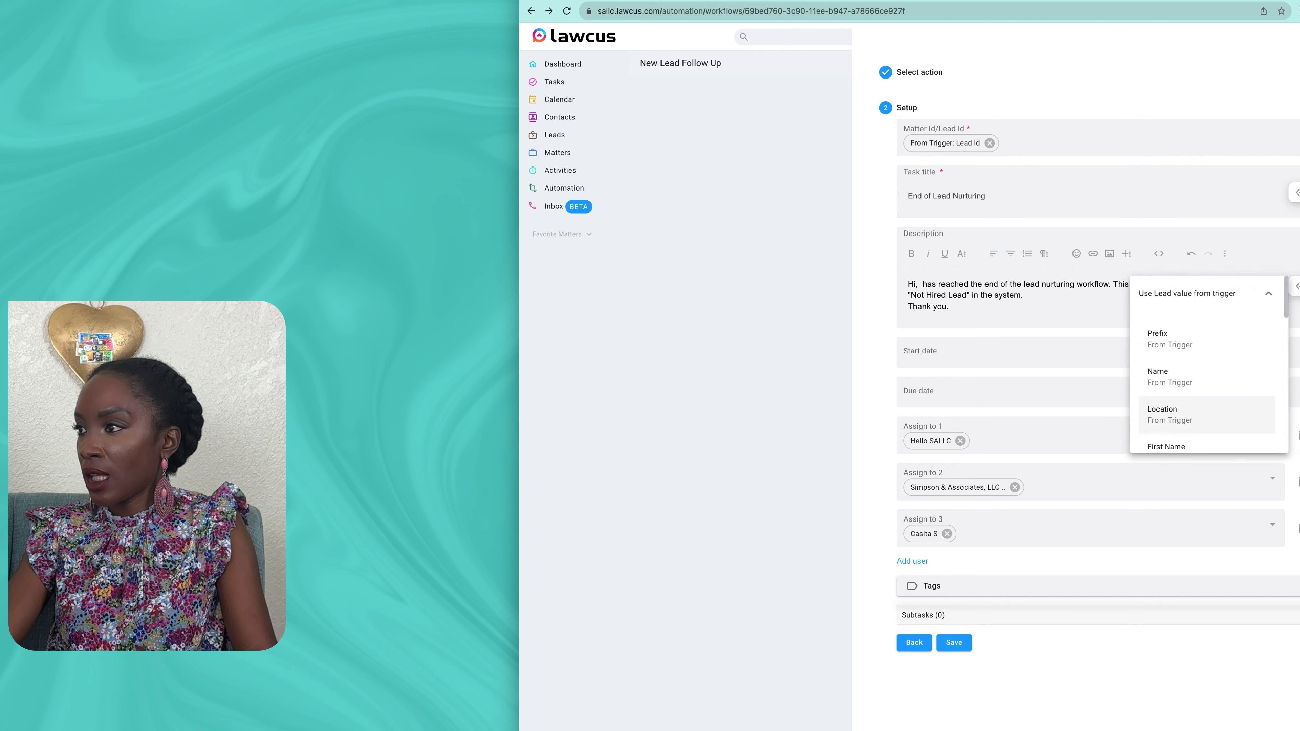
pyautogui.click(1177, 377)
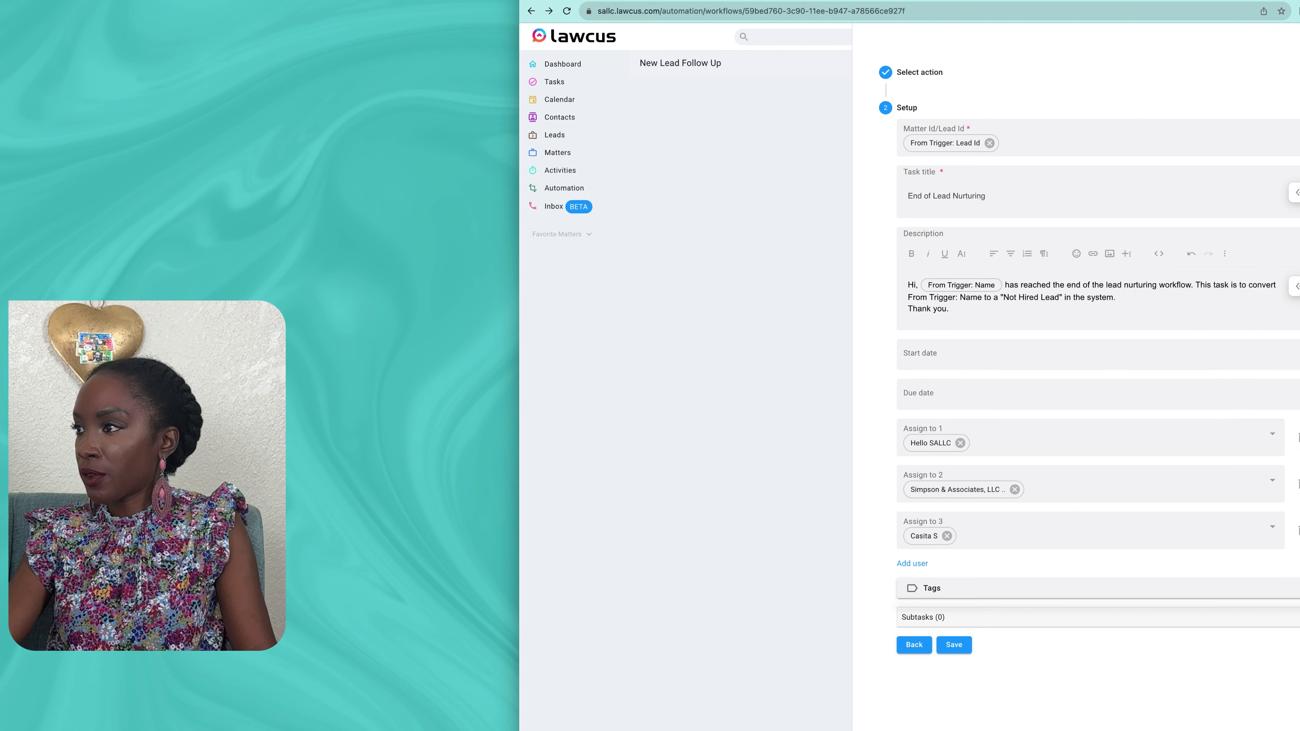
# Step: Swap the second typed name placeholder for the Name variable and add a blank line before 'Thank you.'
pyautogui.moveTo(907, 297); pyautogui.dragTo(982, 297)
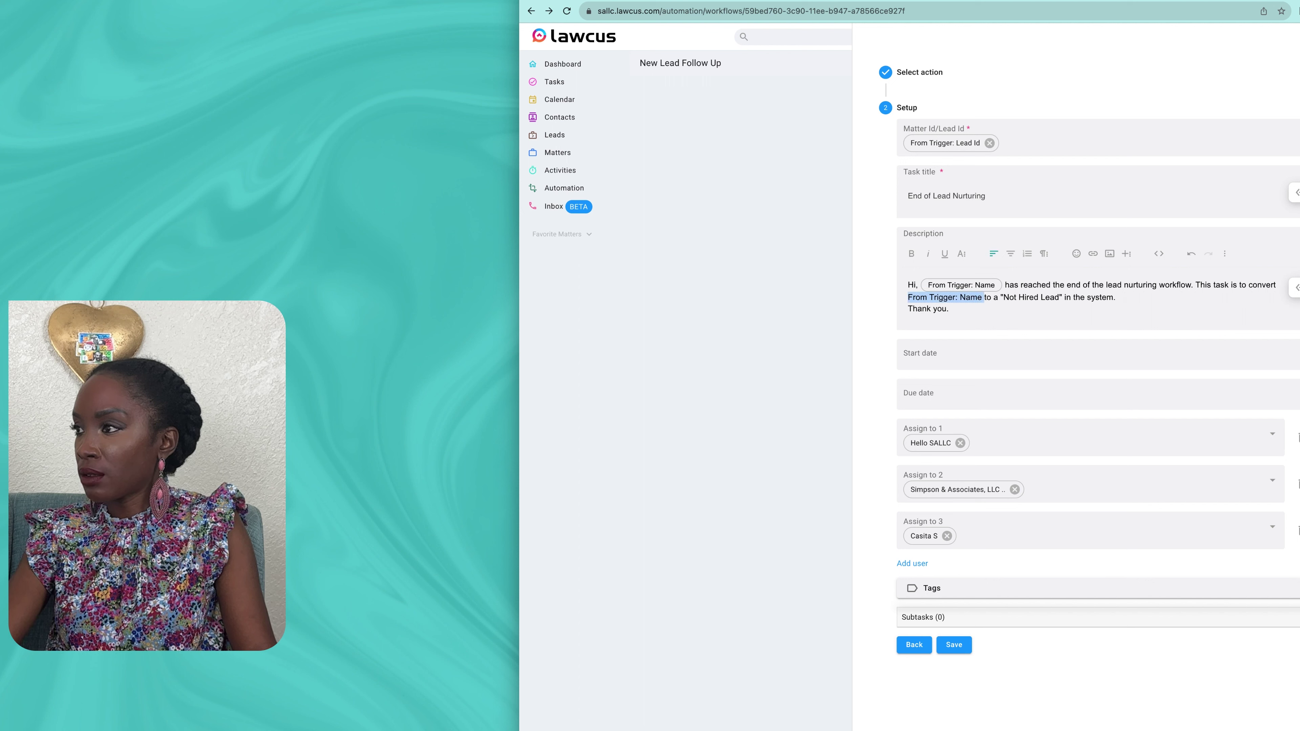
pyautogui.click(1296, 287)
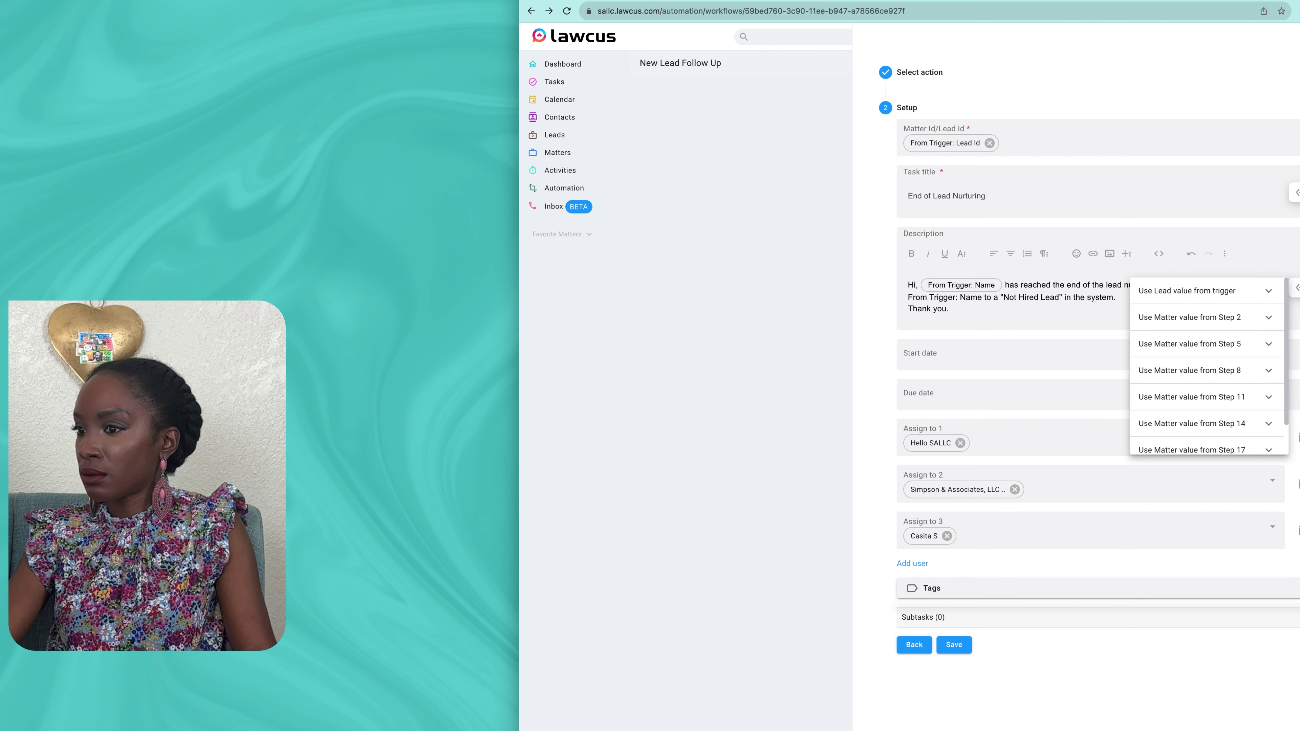
pyautogui.press('Escape')
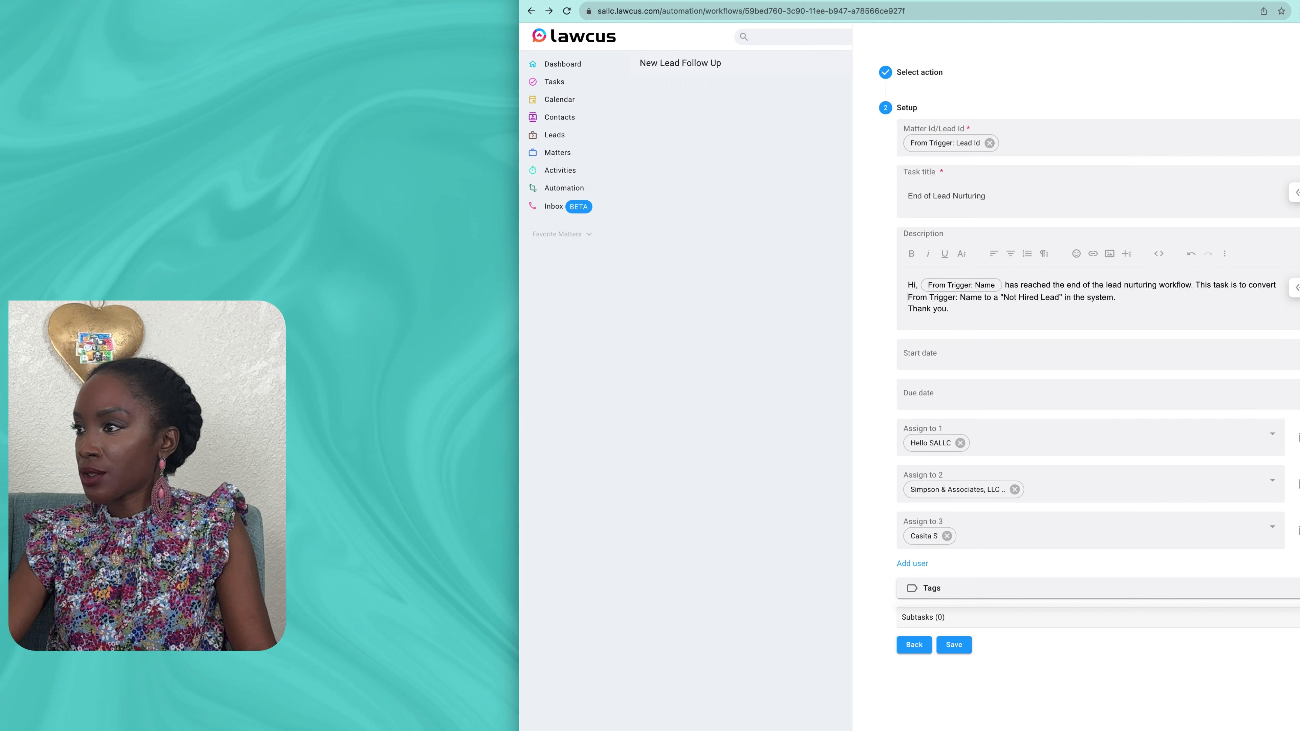
pyautogui.moveTo(908, 297); pyautogui.dragTo(983, 297)
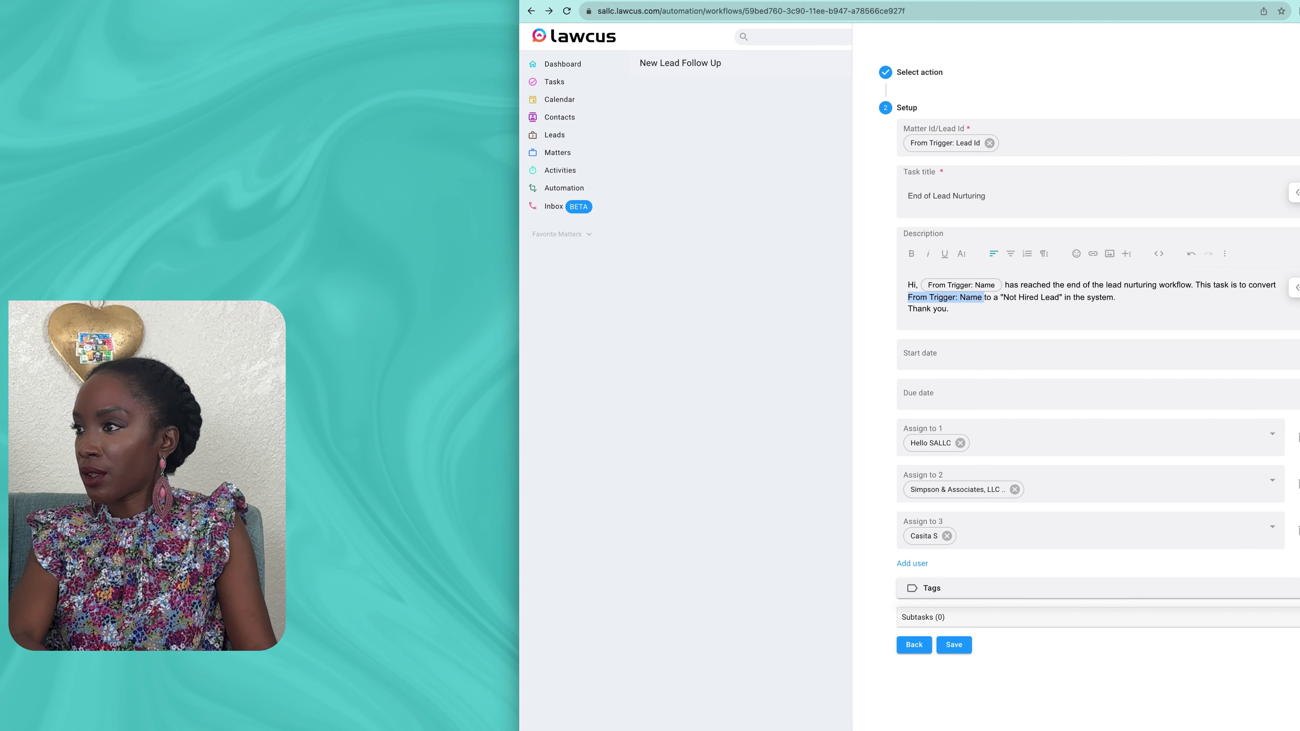
pyautogui.press('BackSpace')
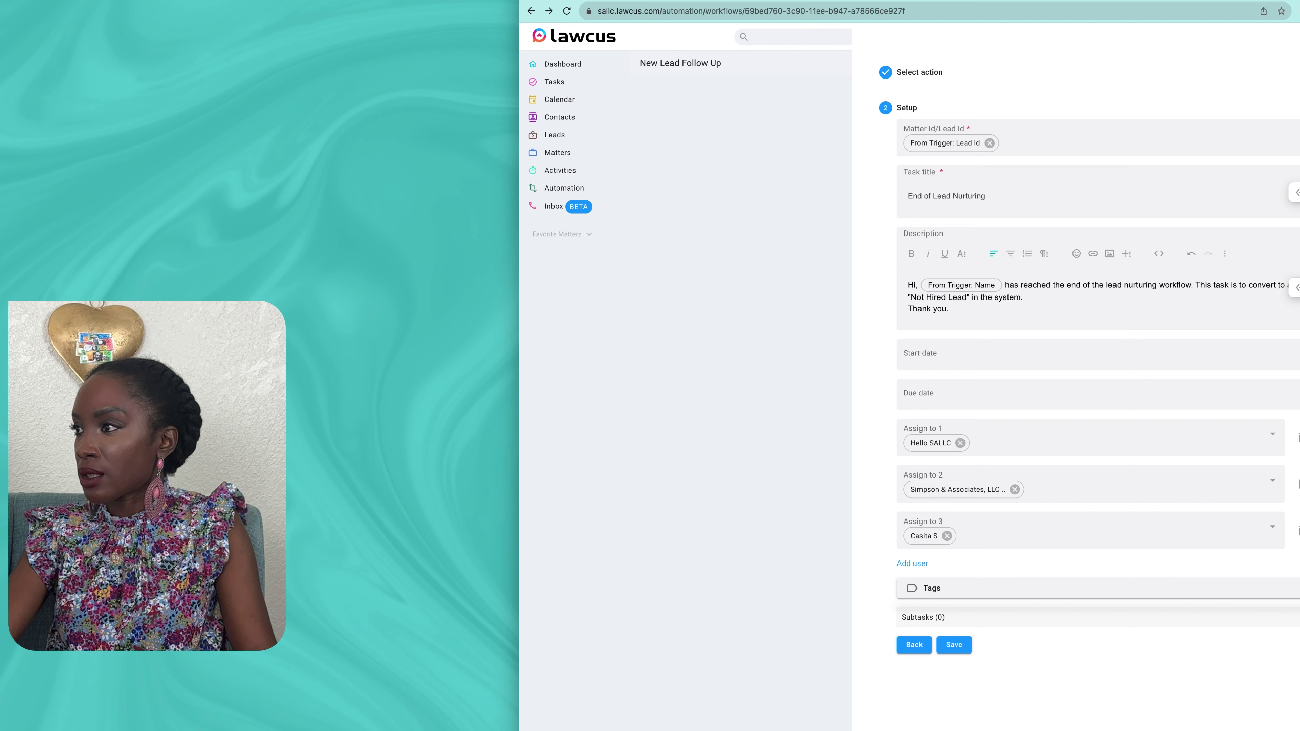
pyautogui.click(1296, 288)
pyautogui.click(1267, 292)
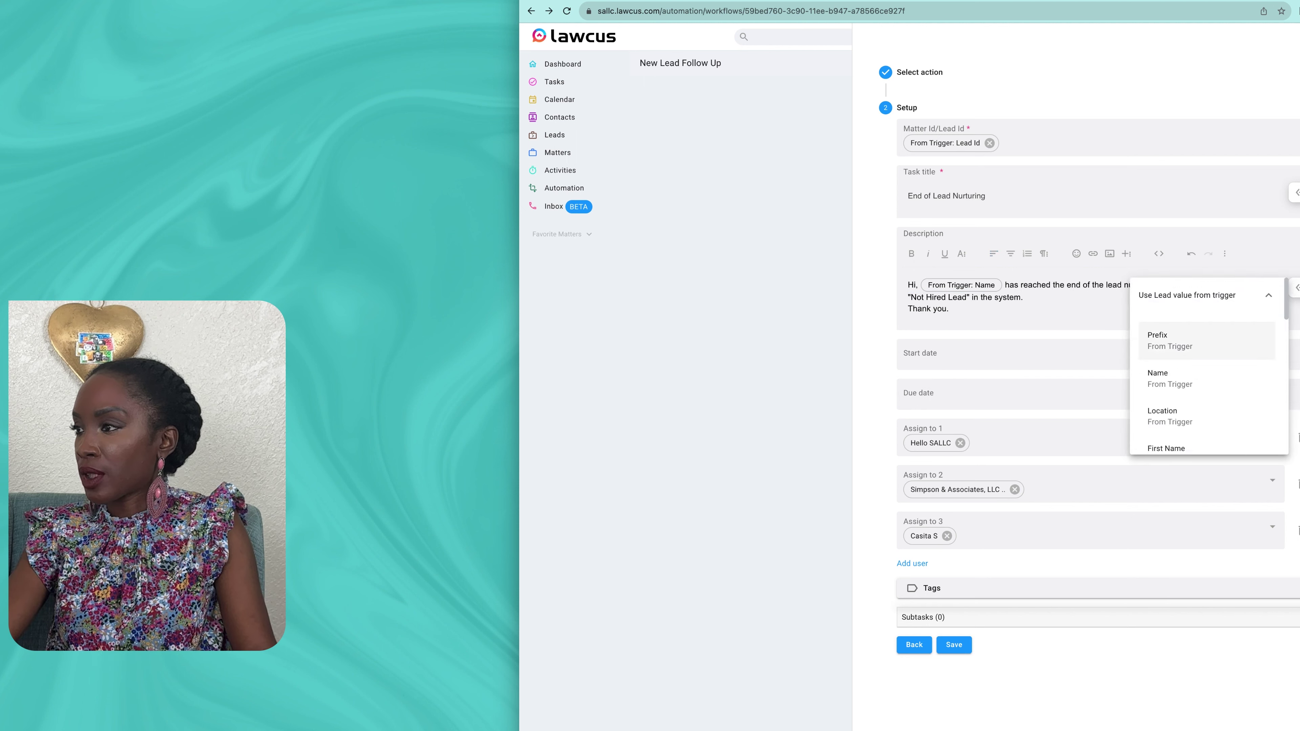
pyautogui.click(1172, 382)
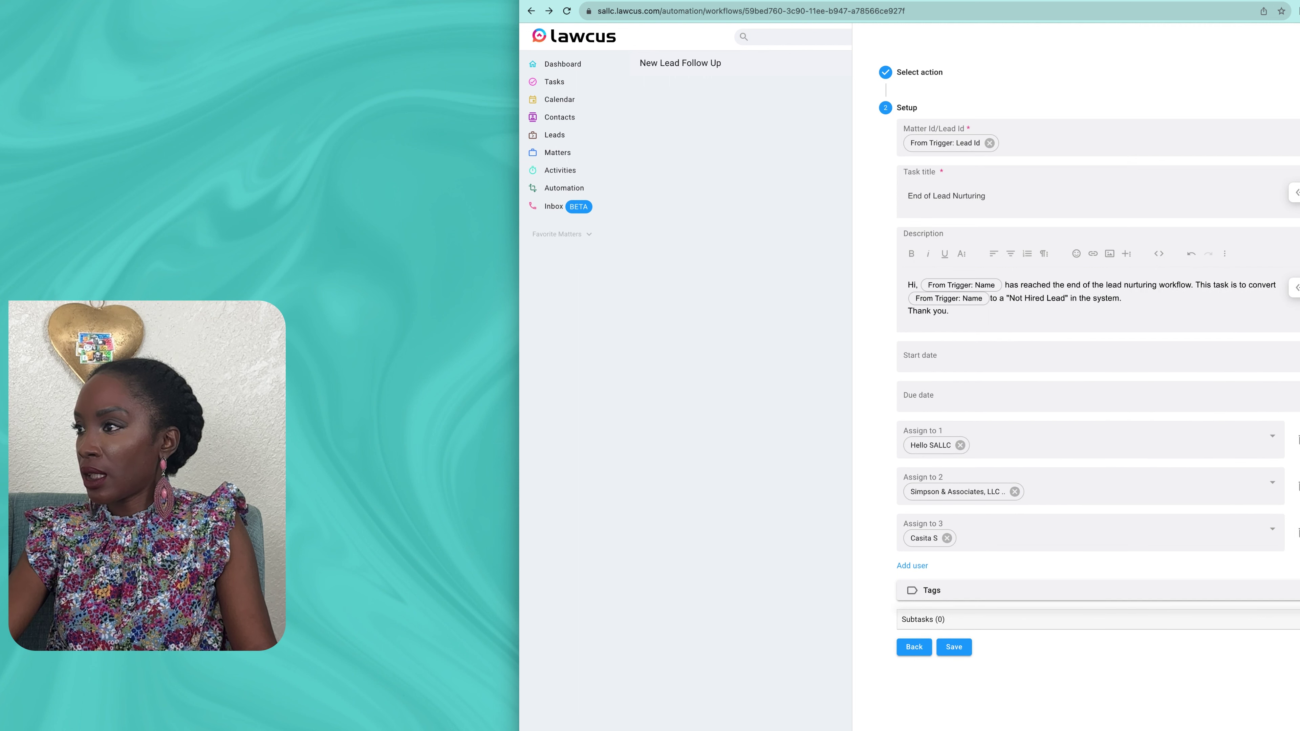
pyautogui.click(1123, 299)
pyautogui.press('Return')
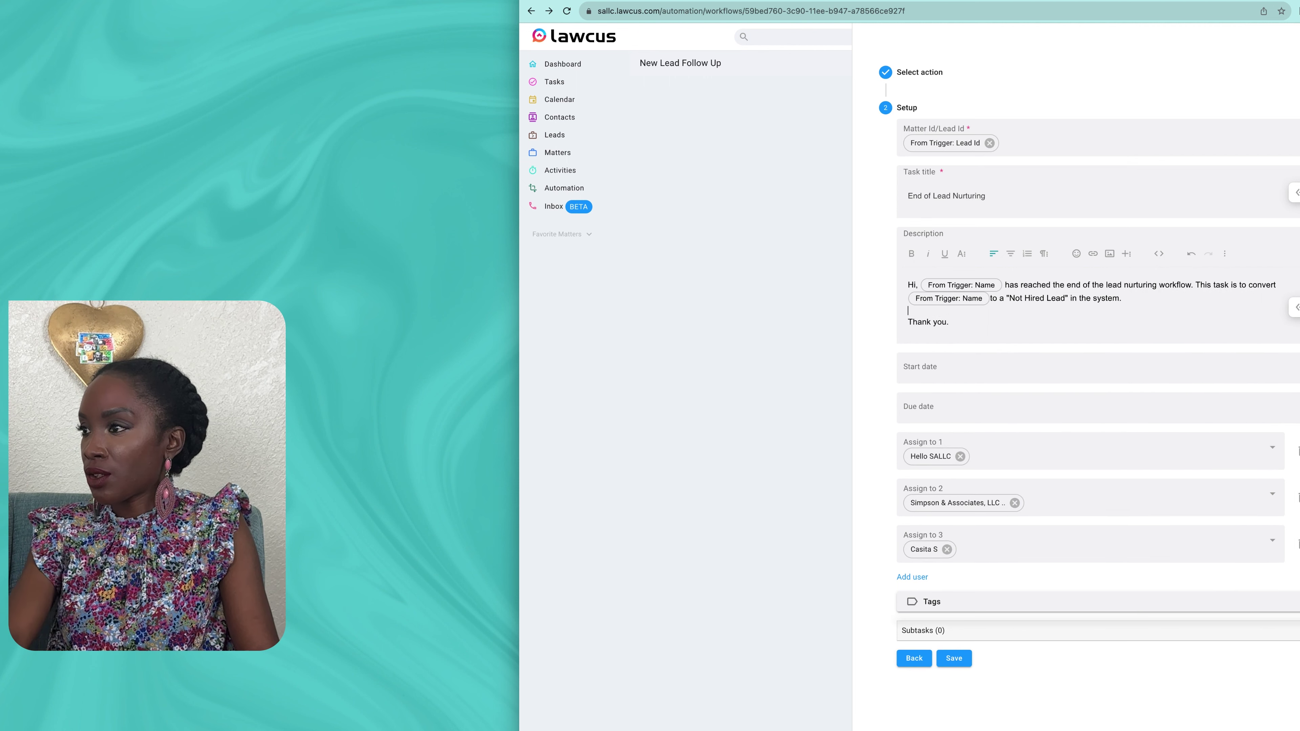
pyautogui.click(1002, 408)
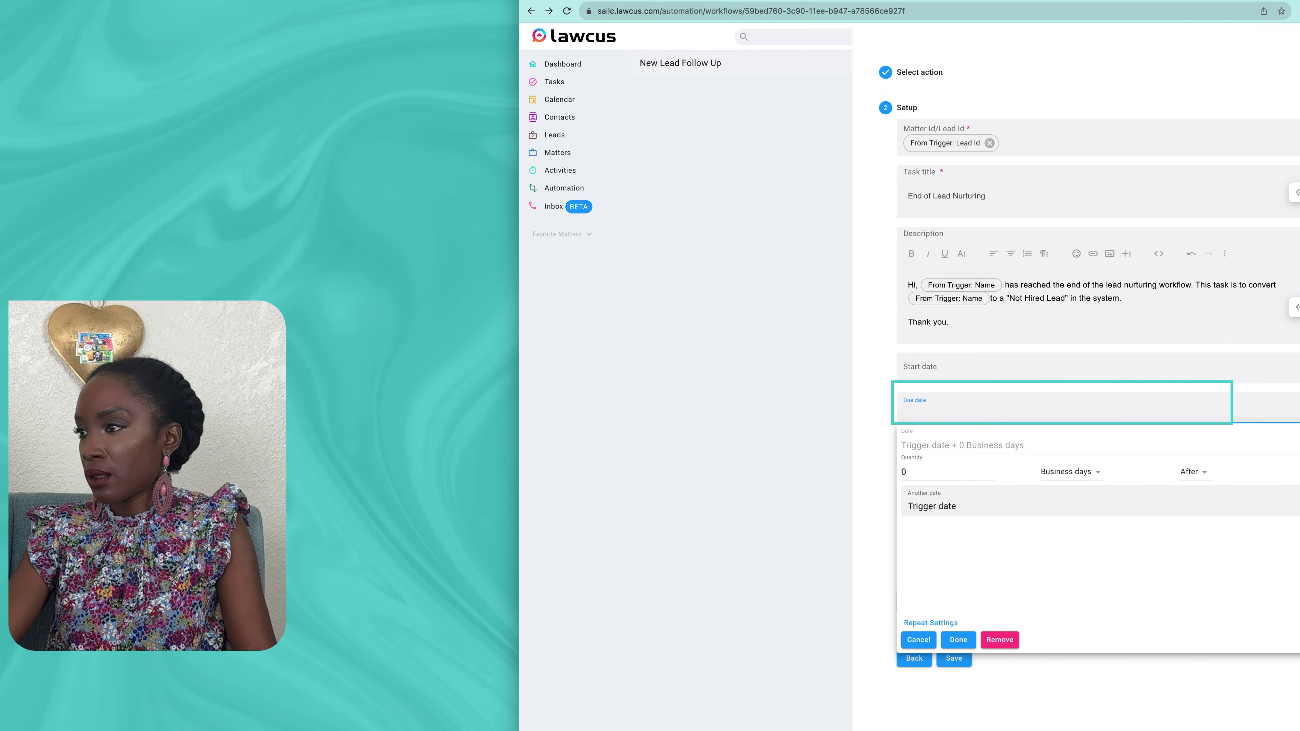
# Step: Make the 'End of Lead Nurturing' task due 3 business days after the trigger date, then save
pyautogui.click(988, 468)
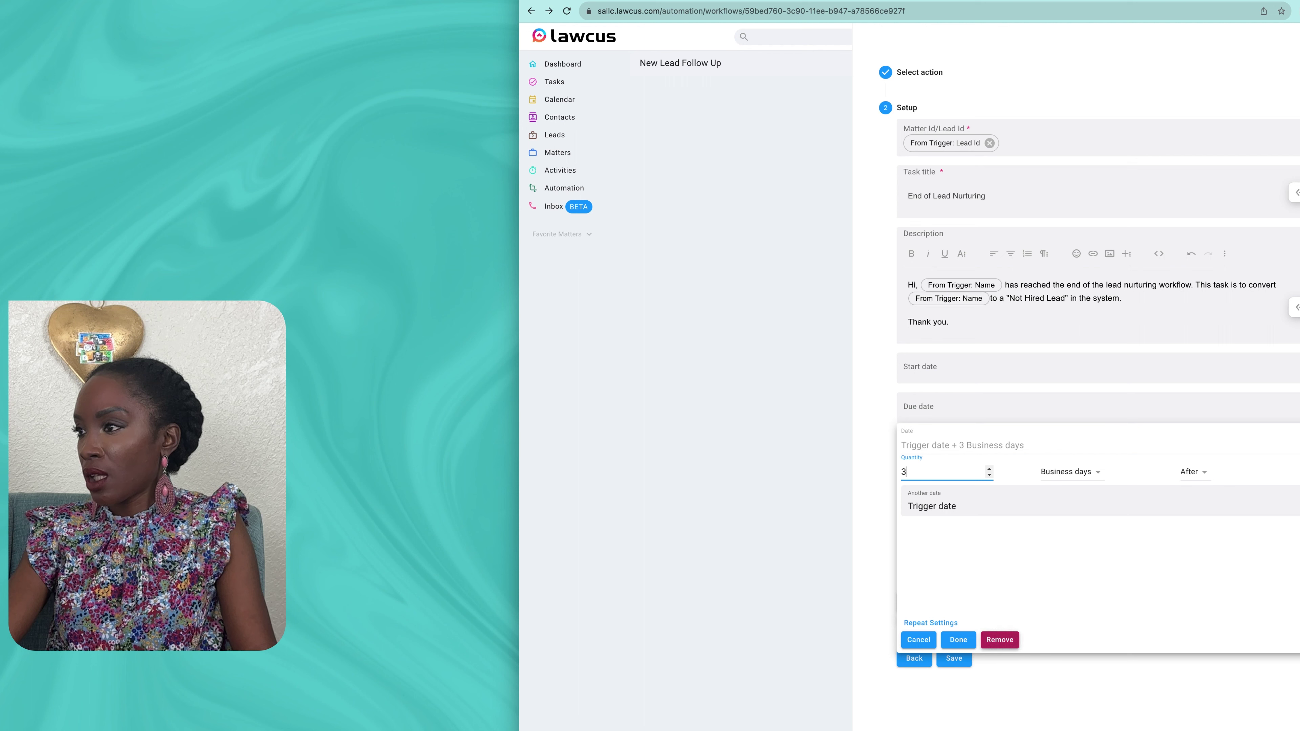
pyautogui.click(1000, 640)
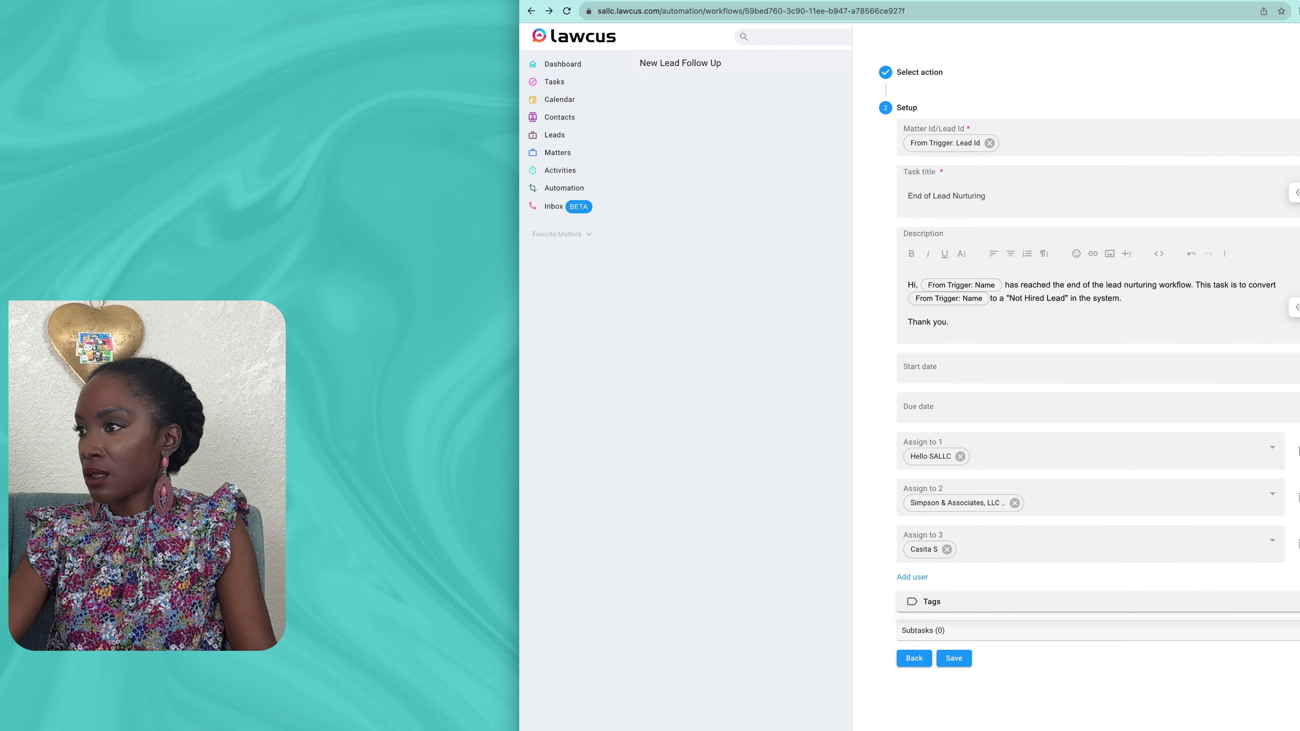
pyautogui.click(973, 408)
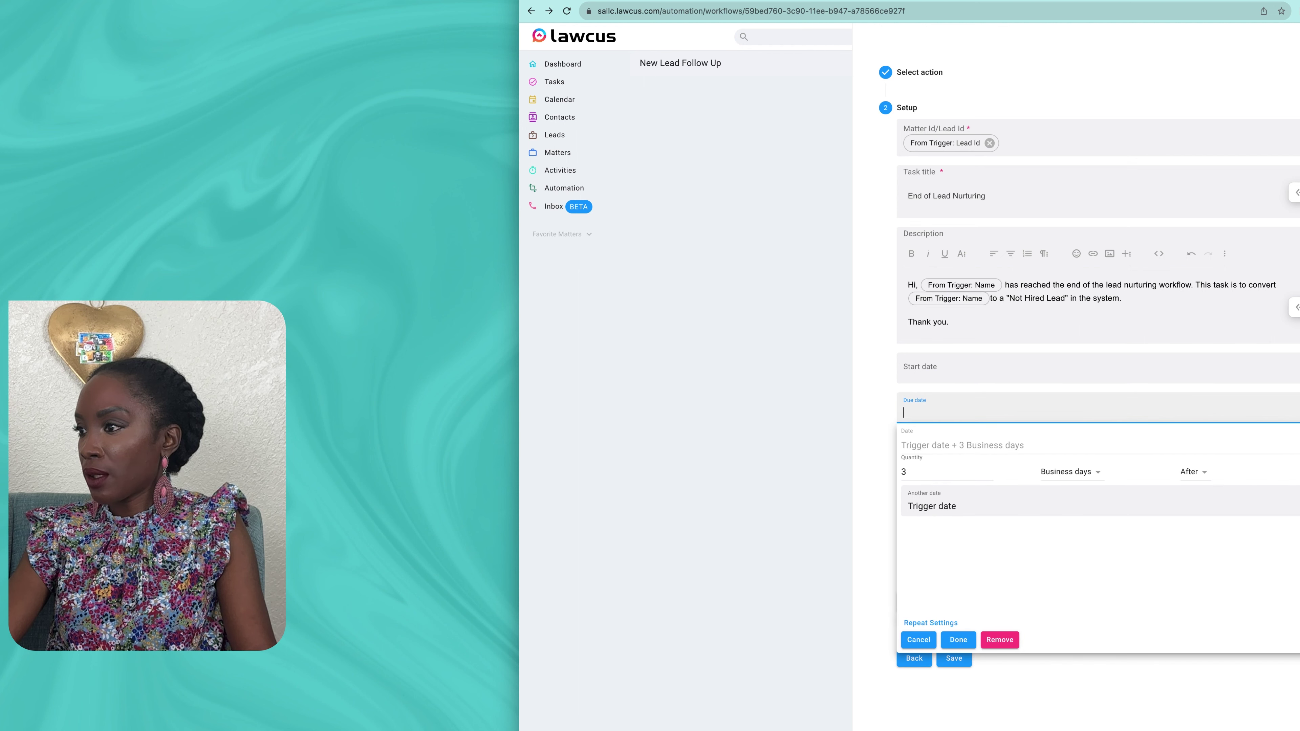
pyautogui.click(958, 640)
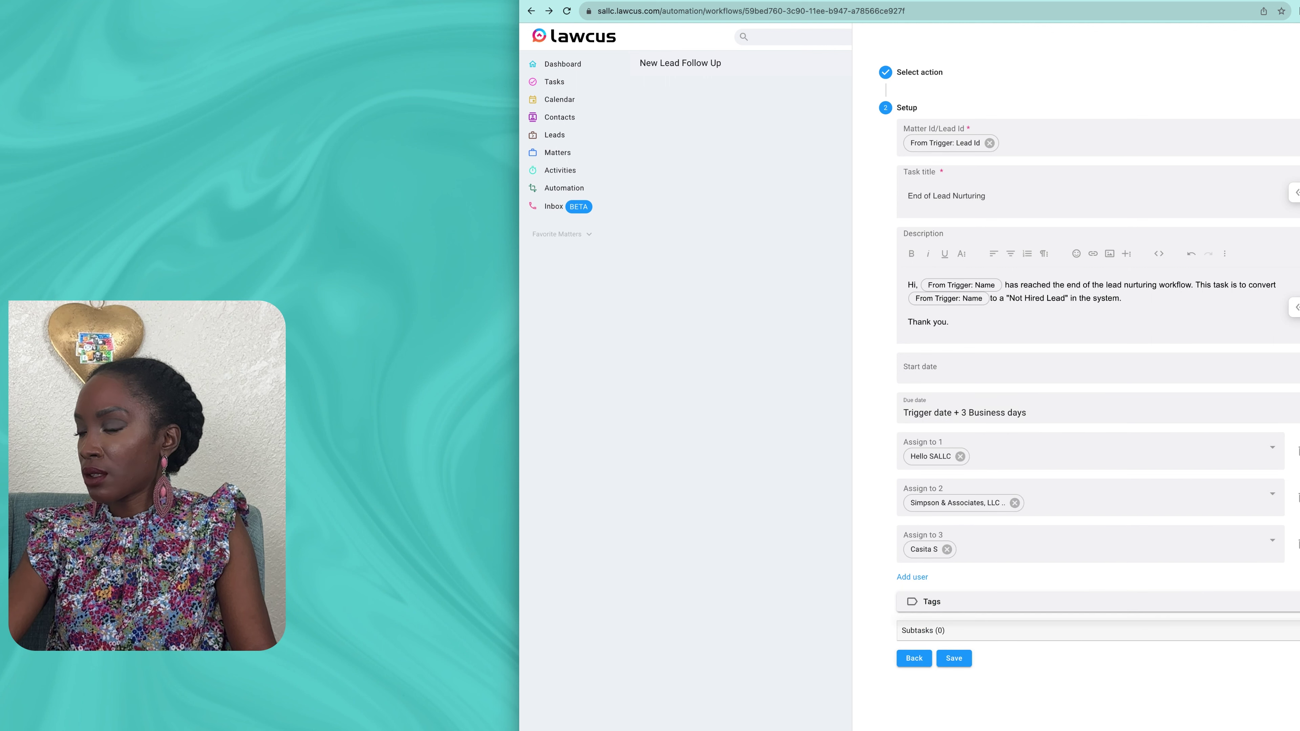
pyautogui.click(953, 658)
pyautogui.scroll(-2, 987, 405)
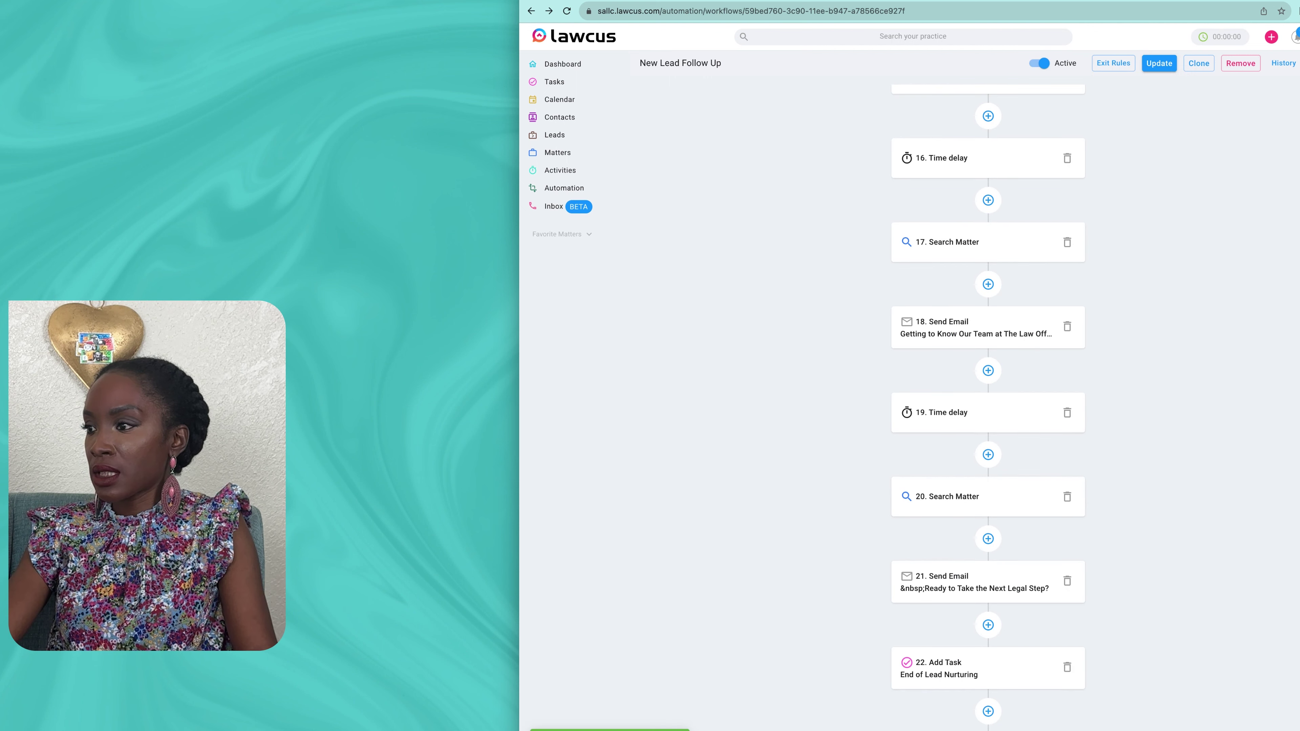
pyautogui.scroll(10, 988, 404)
pyautogui.scroll(10, 987, 405)
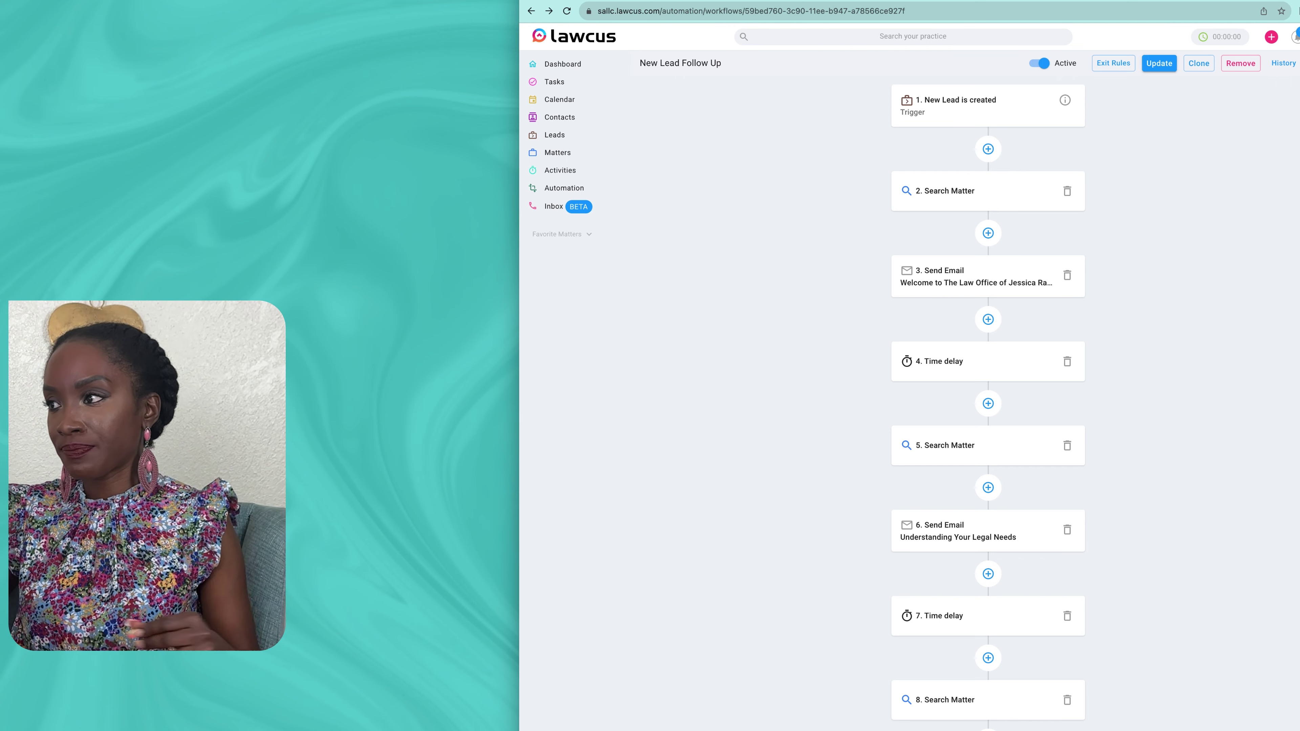
pyautogui.scroll(-3, 988, 404)
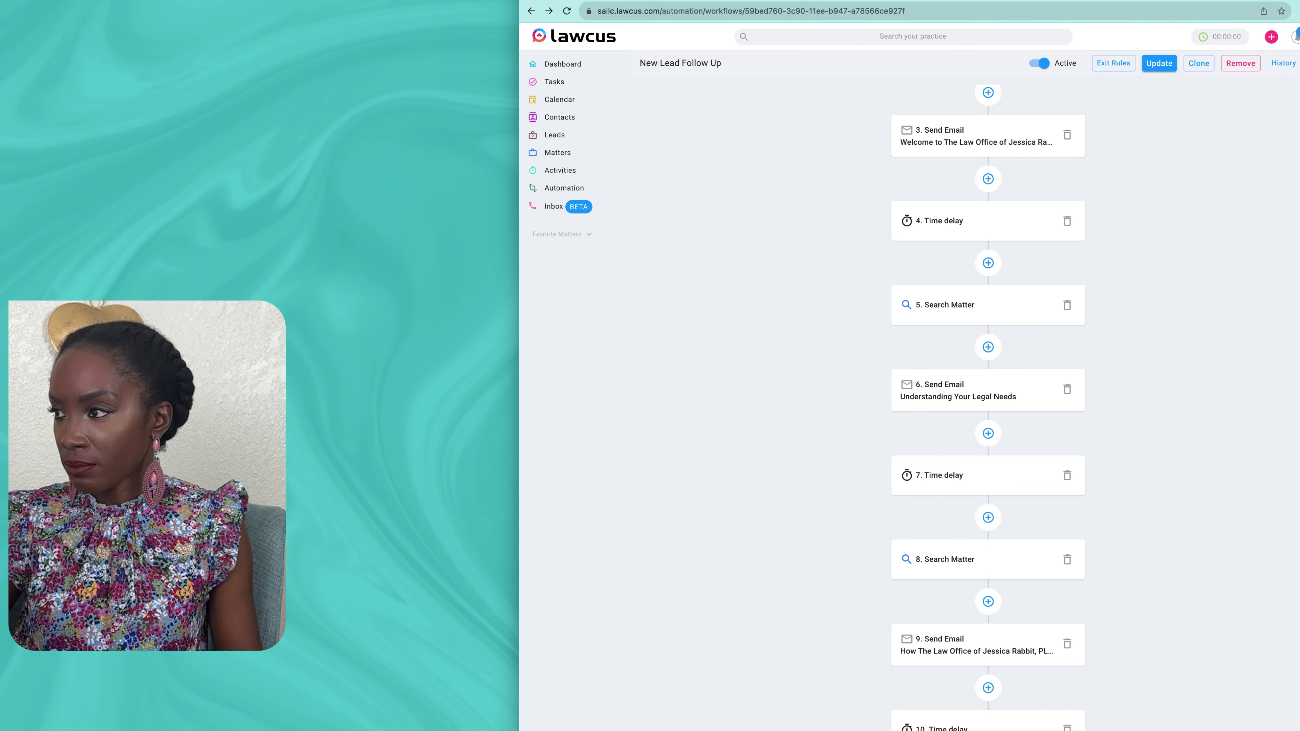
pyautogui.scroll(-6, 988, 404)
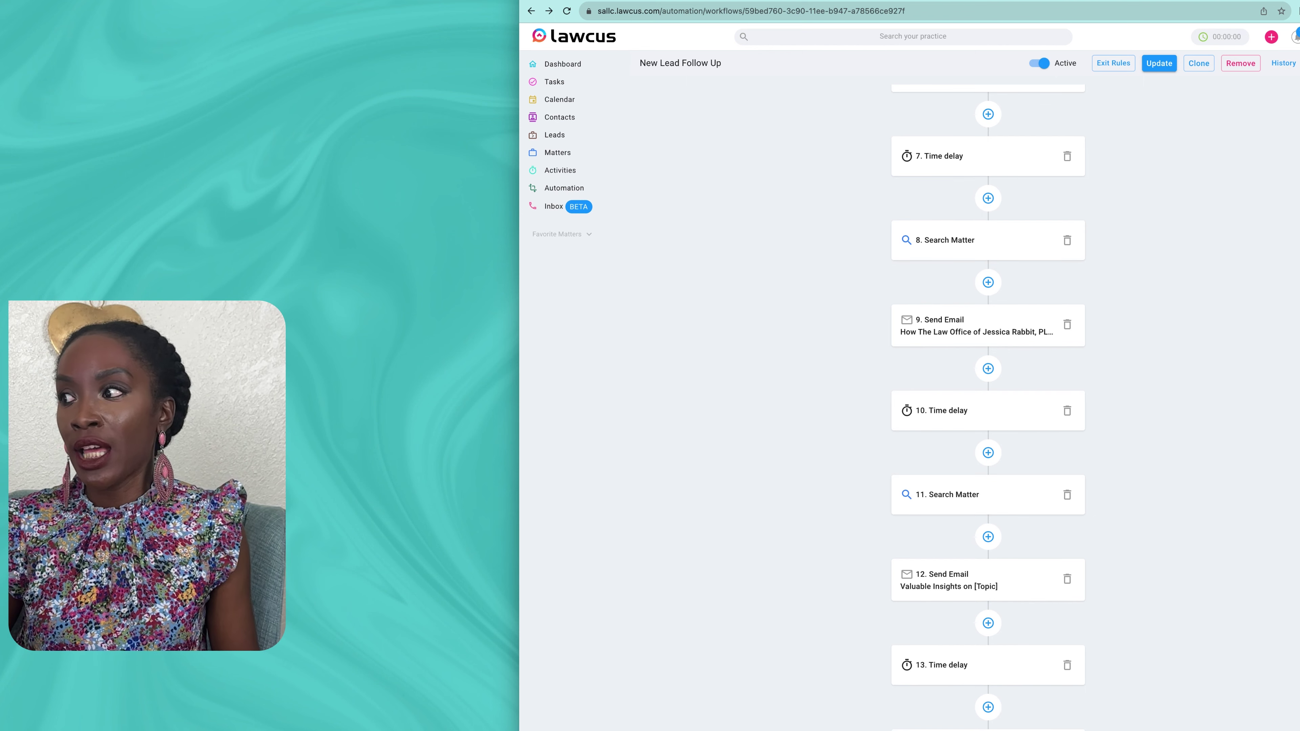
pyautogui.scroll(-3, 988, 405)
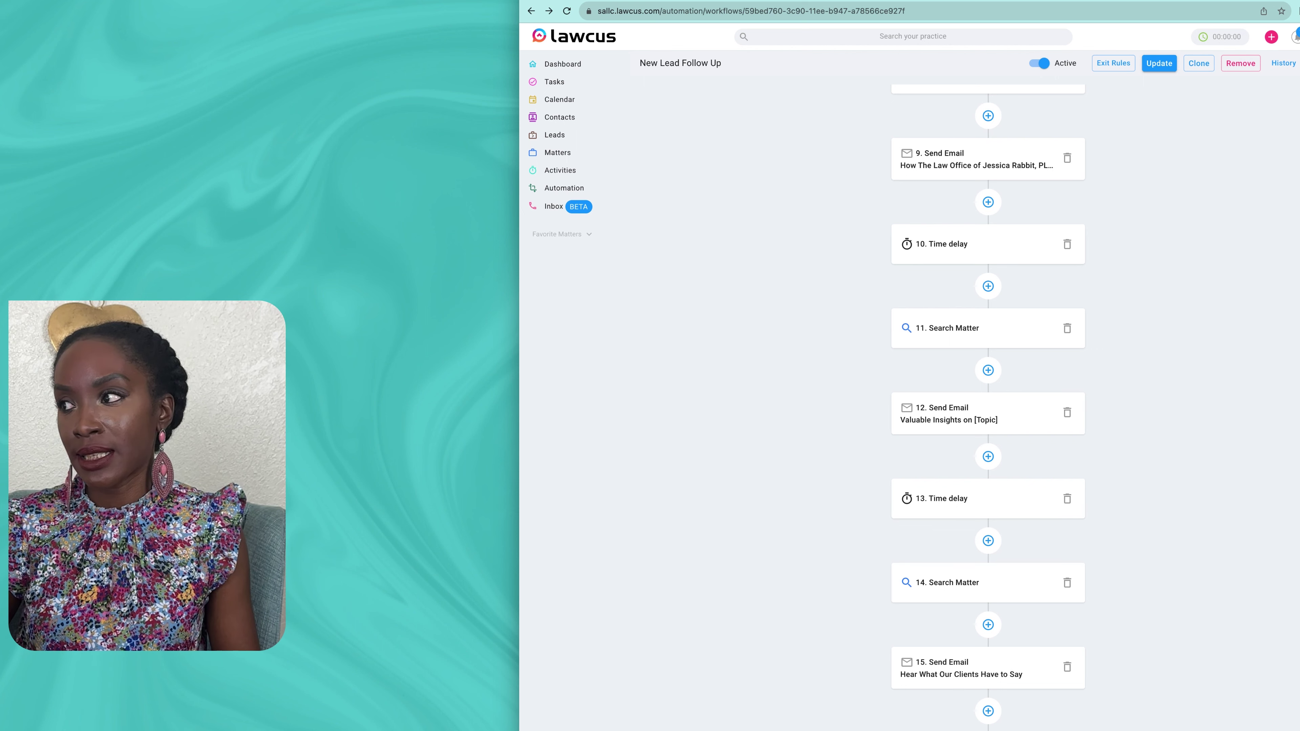
# Step: Inspect the 25-, 29- and 28-day time delay settings
pyautogui.click(988, 498)
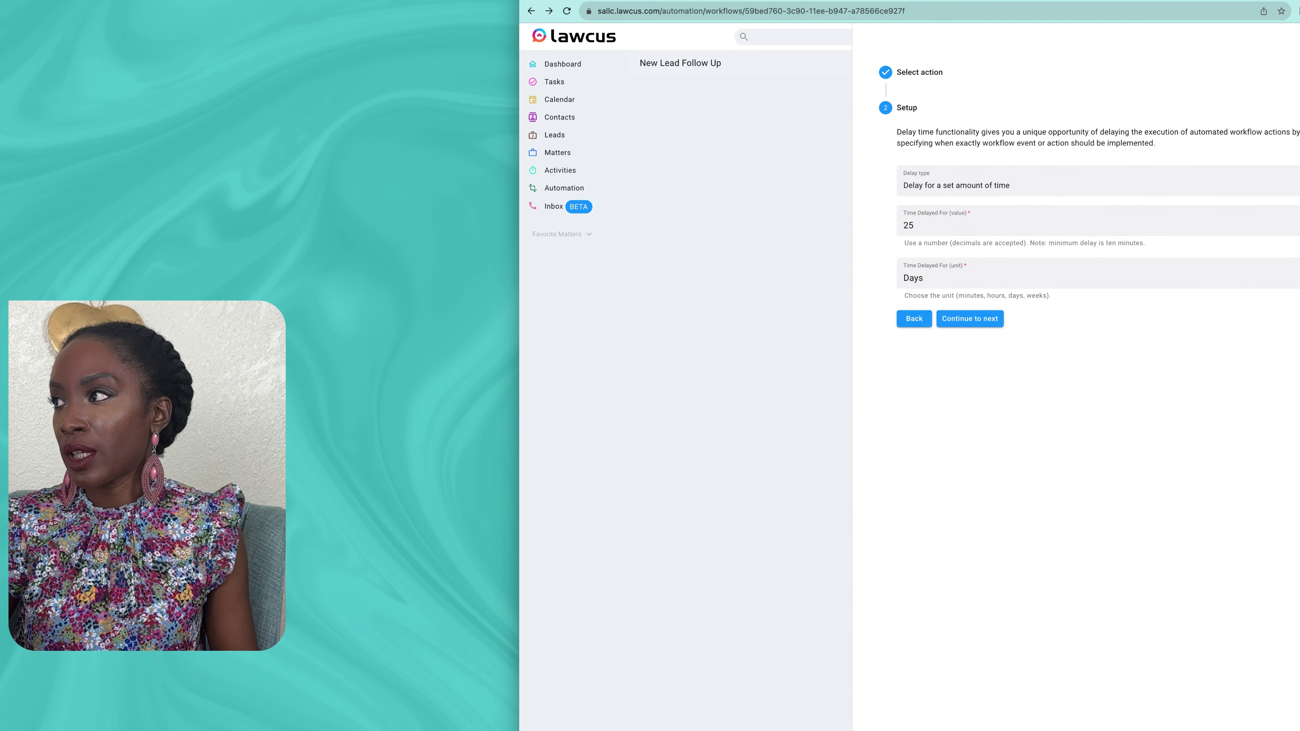
pyautogui.press('Escape')
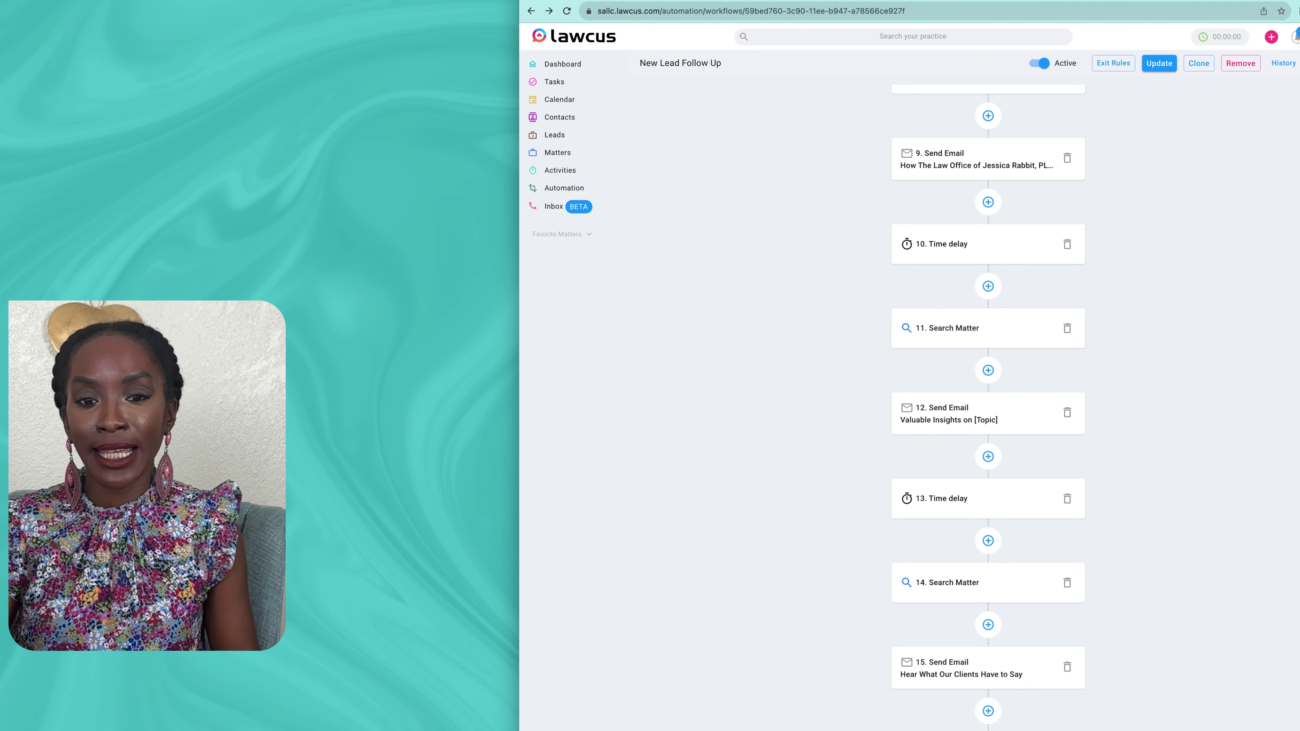
pyautogui.scroll(-12, 988, 404)
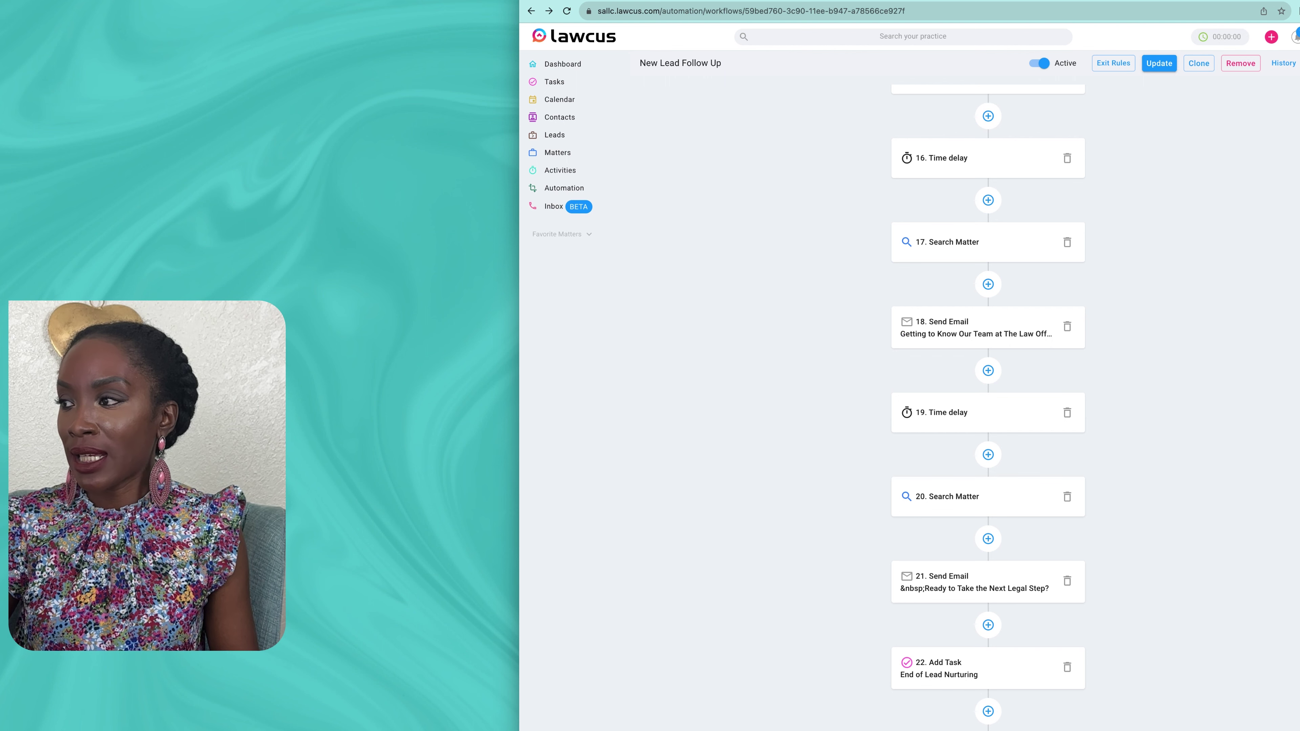
pyautogui.click(988, 413)
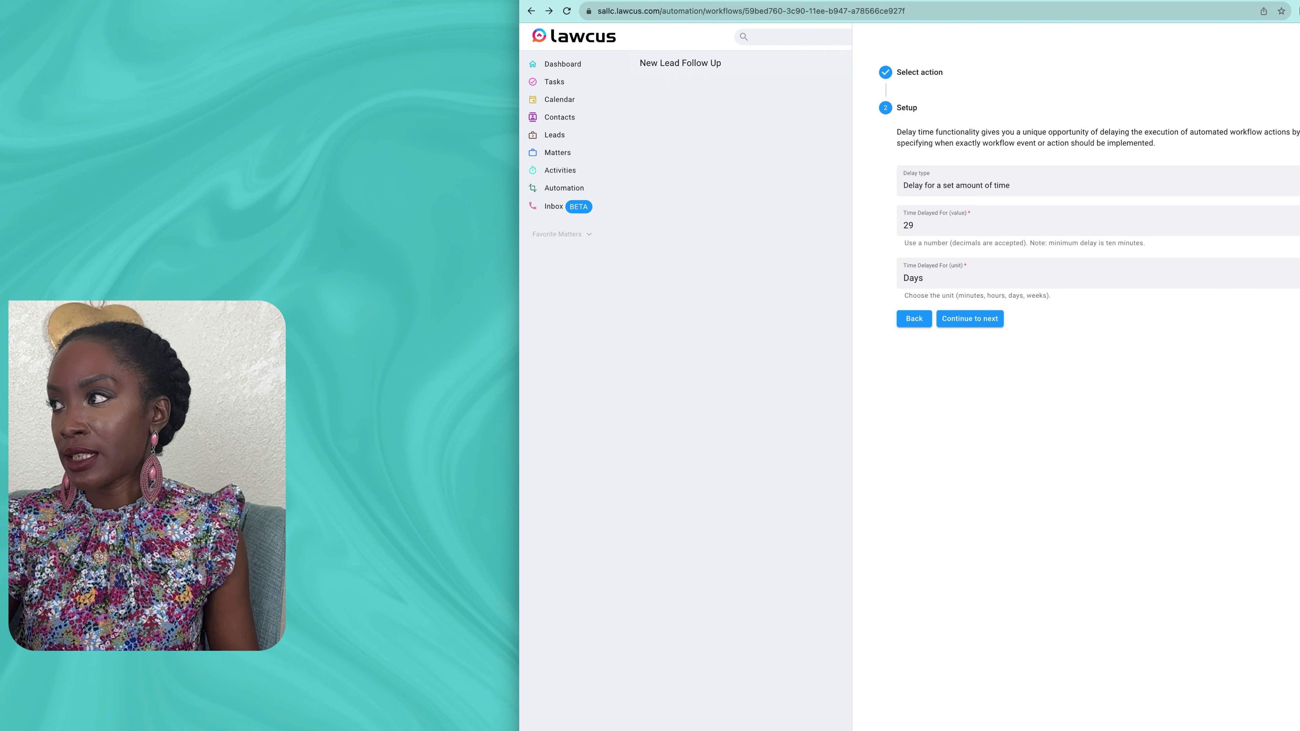
pyautogui.press('Escape')
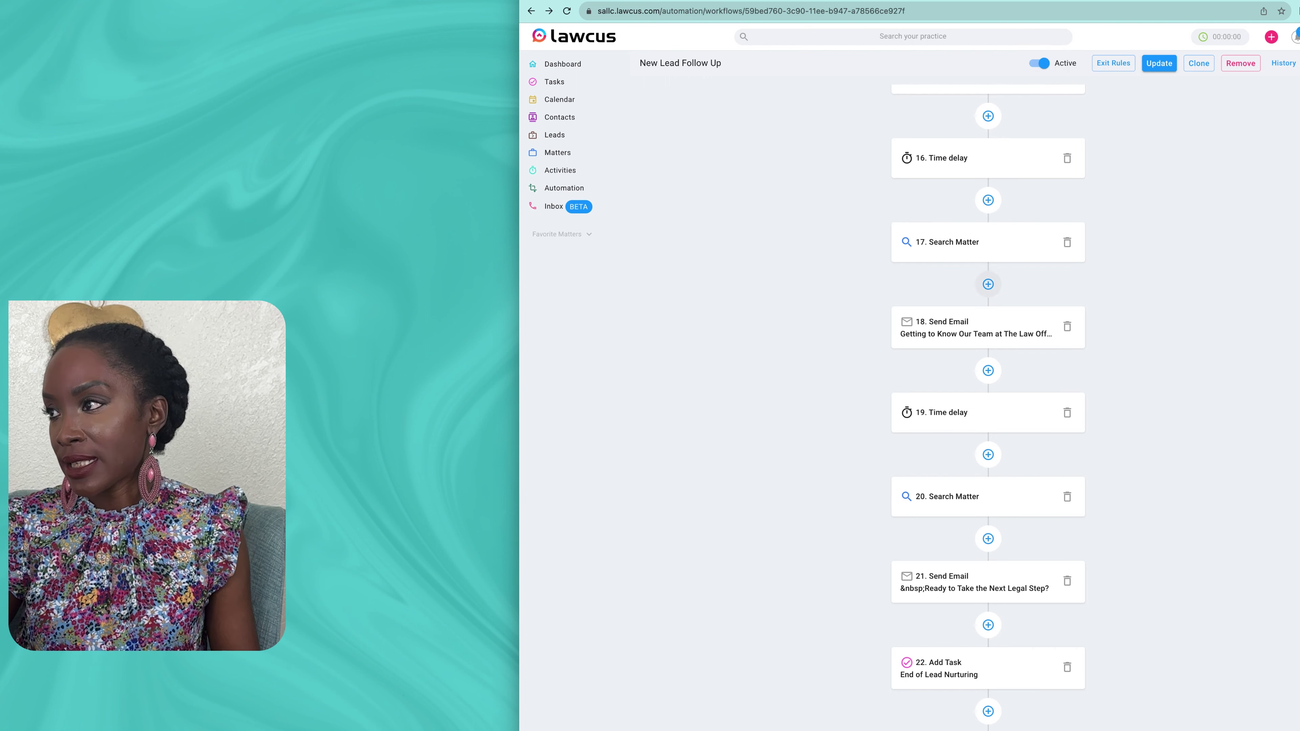
pyautogui.click(987, 158)
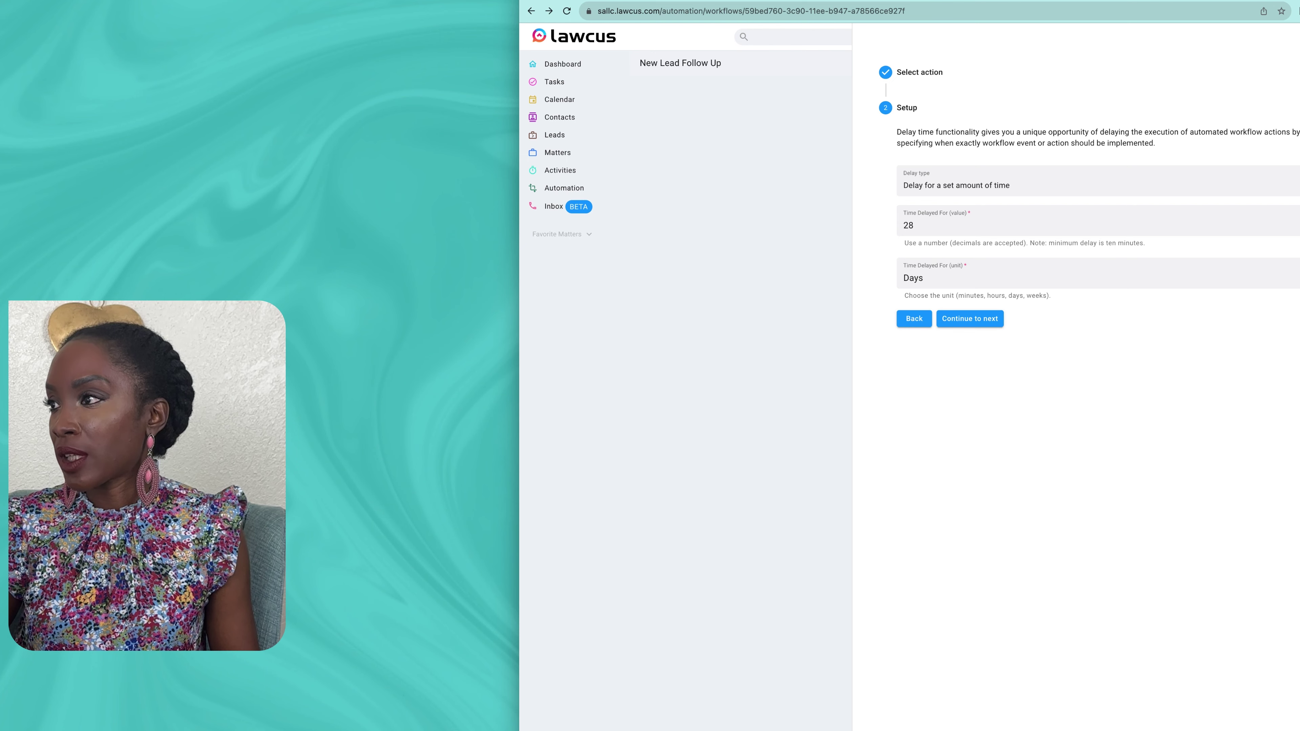
pyautogui.press('Escape')
# Step: Recheck the 27- and 25-day delays and update the New Lead Follow Up workflow
pyautogui.scroll(5, 988, 404)
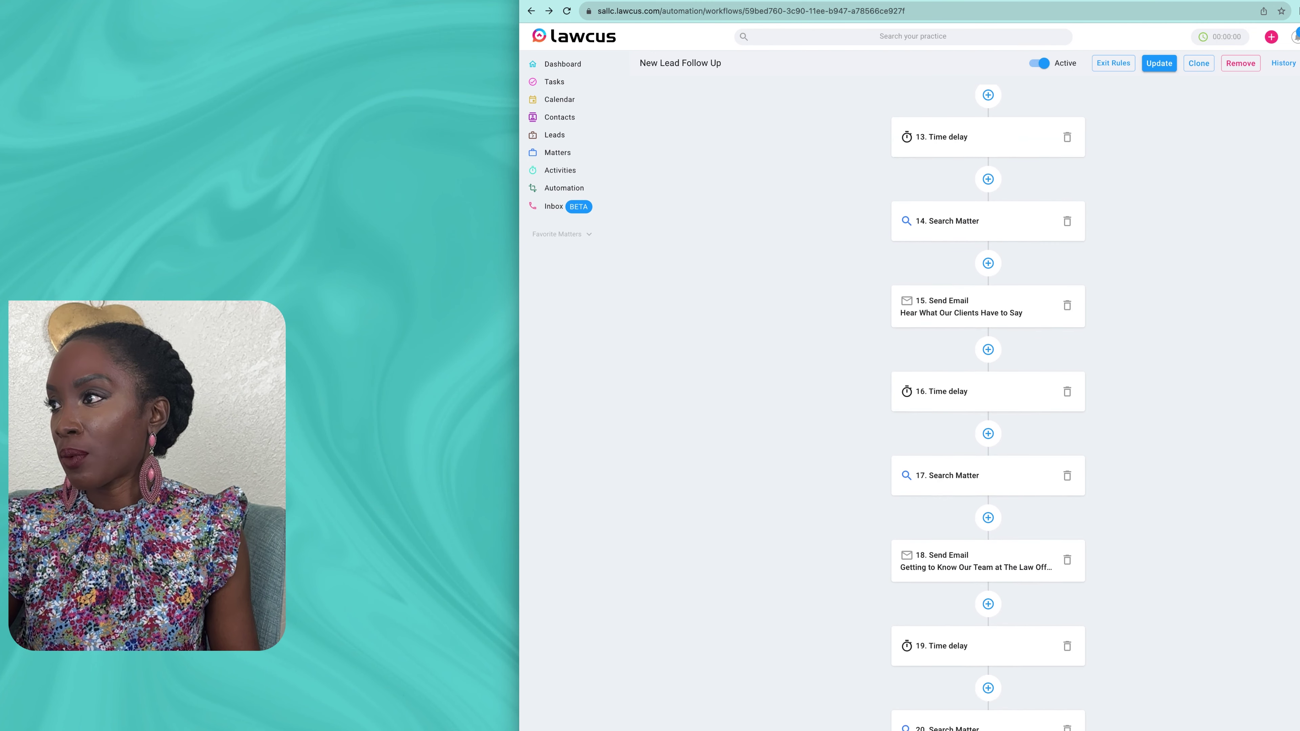
pyautogui.scroll(2, 987, 404)
pyautogui.click(988, 209)
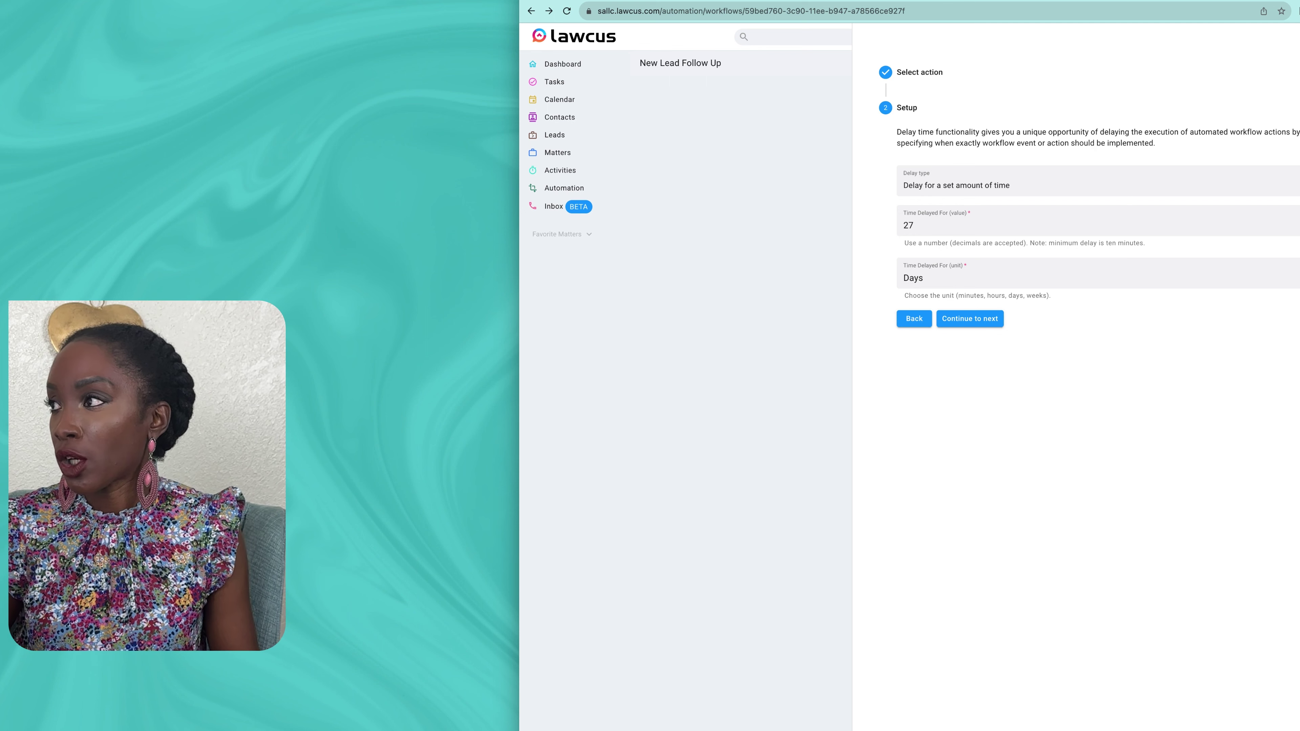
pyautogui.press('Escape')
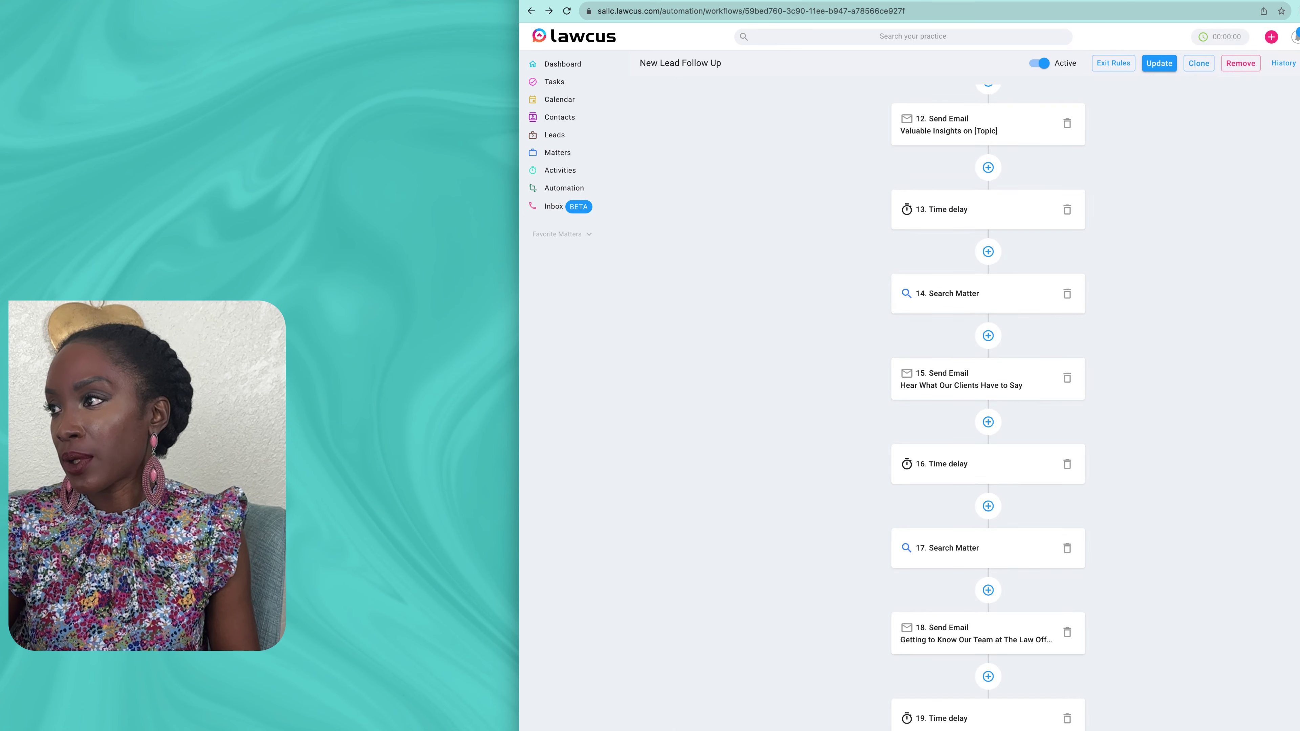
pyautogui.scroll(5, 988, 248)
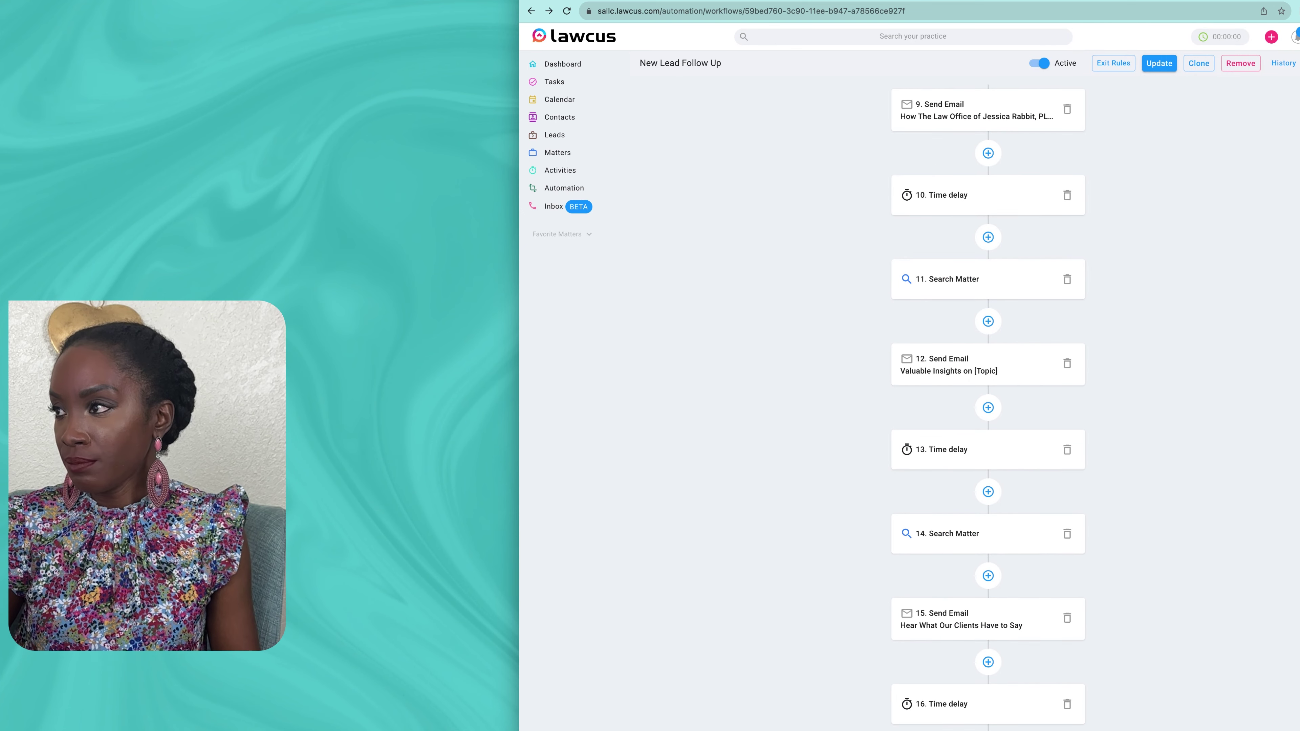
pyautogui.click(985, 195)
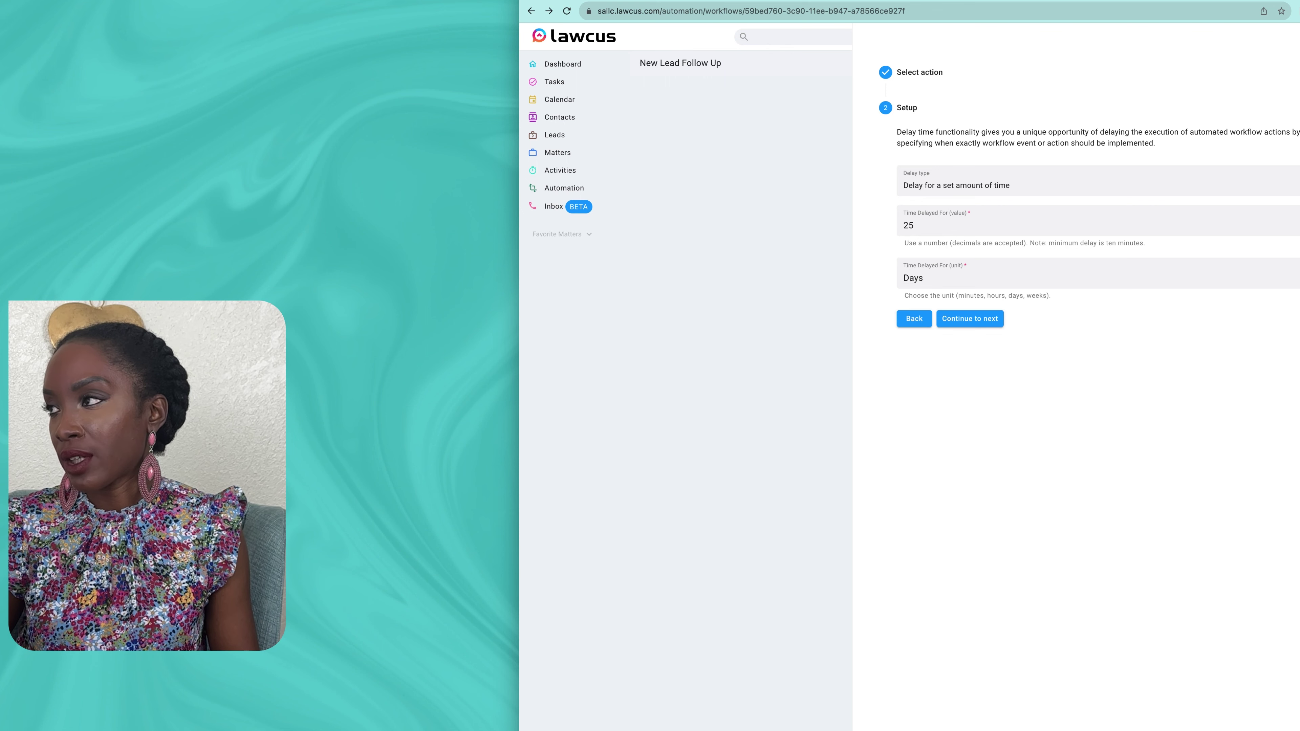
pyautogui.press('Escape')
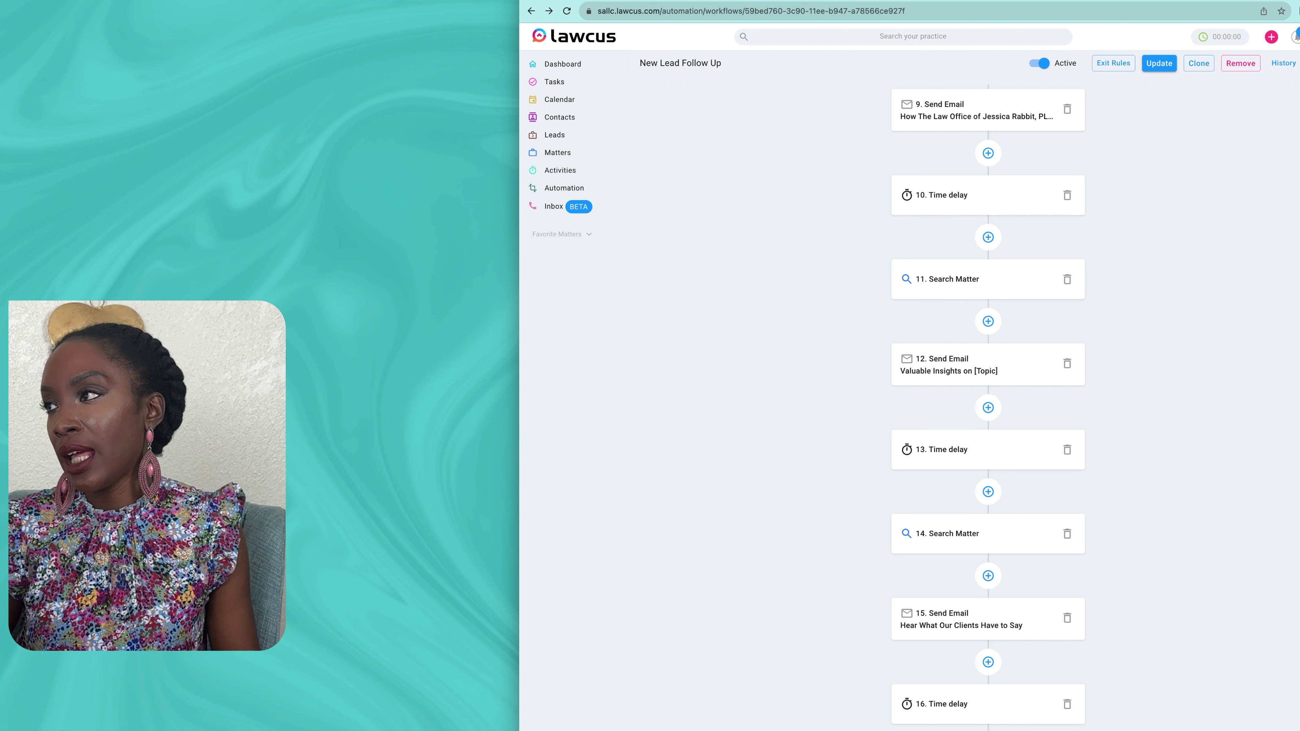
pyautogui.click(1158, 63)
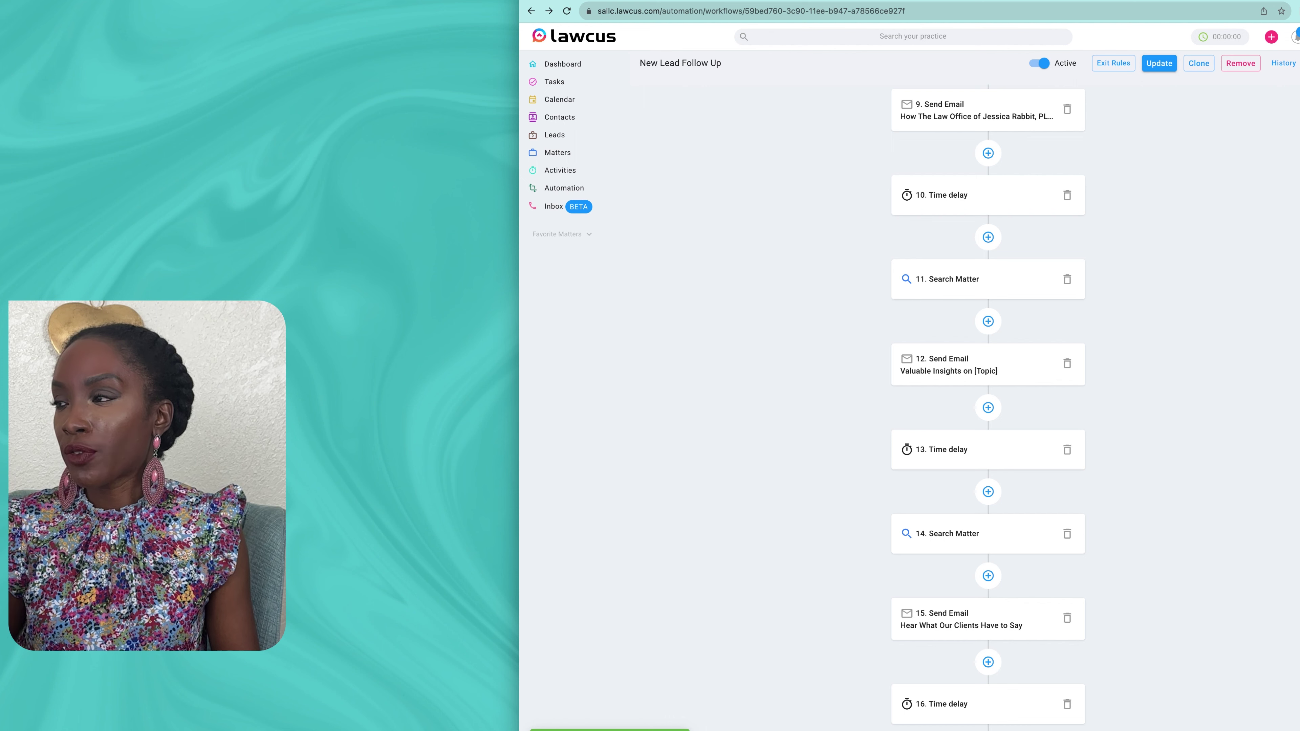
# Step: Scroll through New Lead Follow Up, then return to the Automation workflows list
pyautogui.scroll(-10, 987, 407)
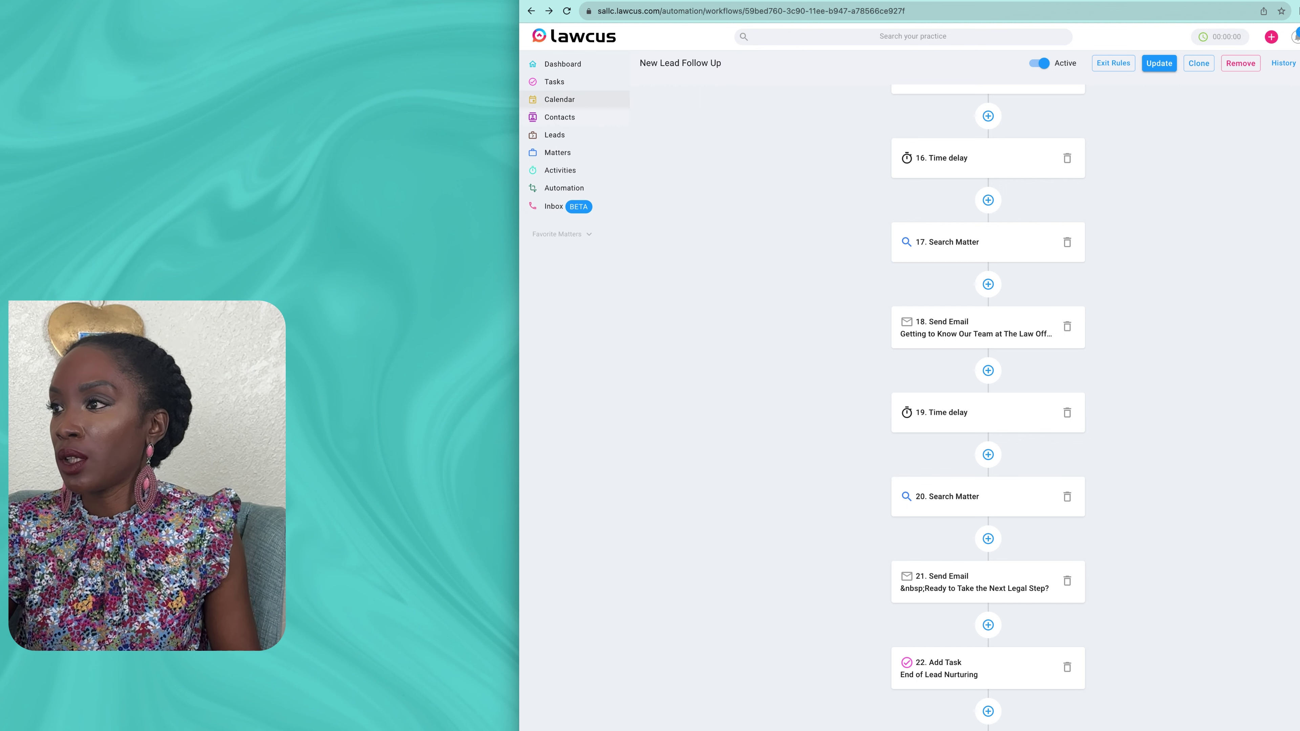
pyautogui.click(563, 188)
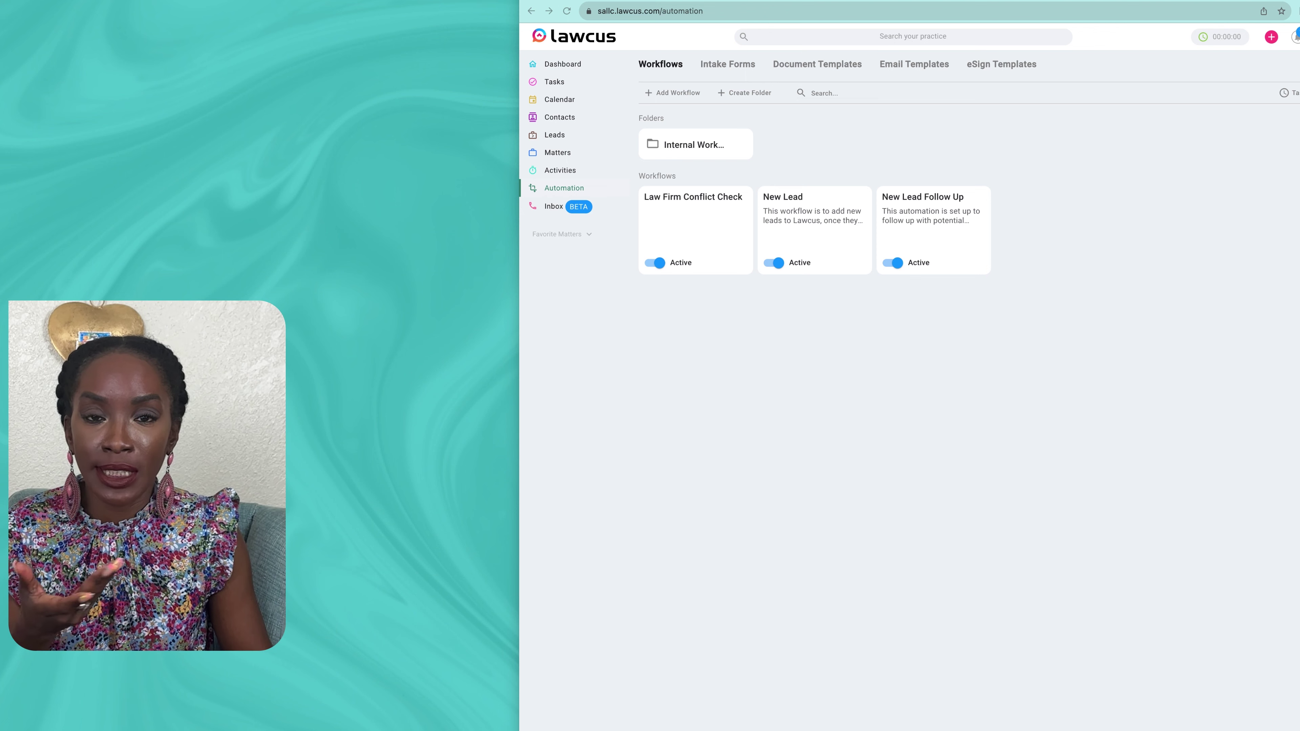
pyautogui.click(814, 215)
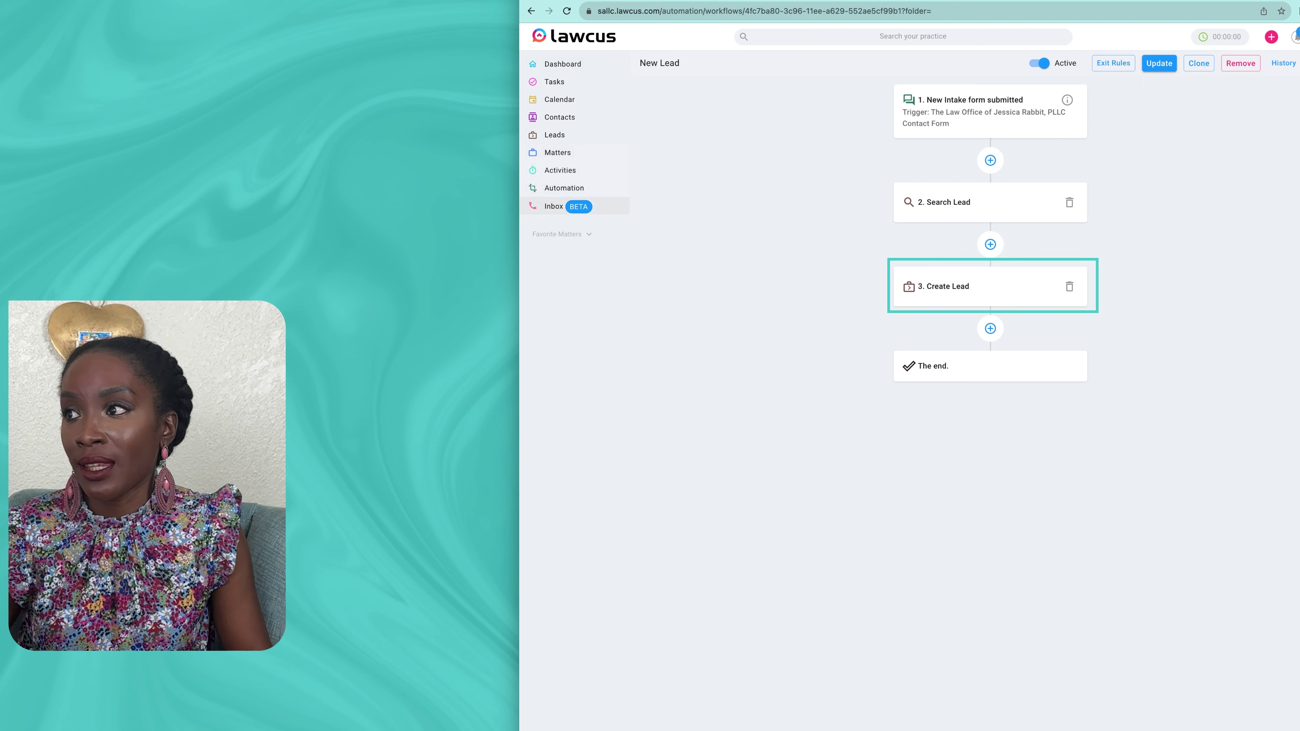
pyautogui.click(564, 188)
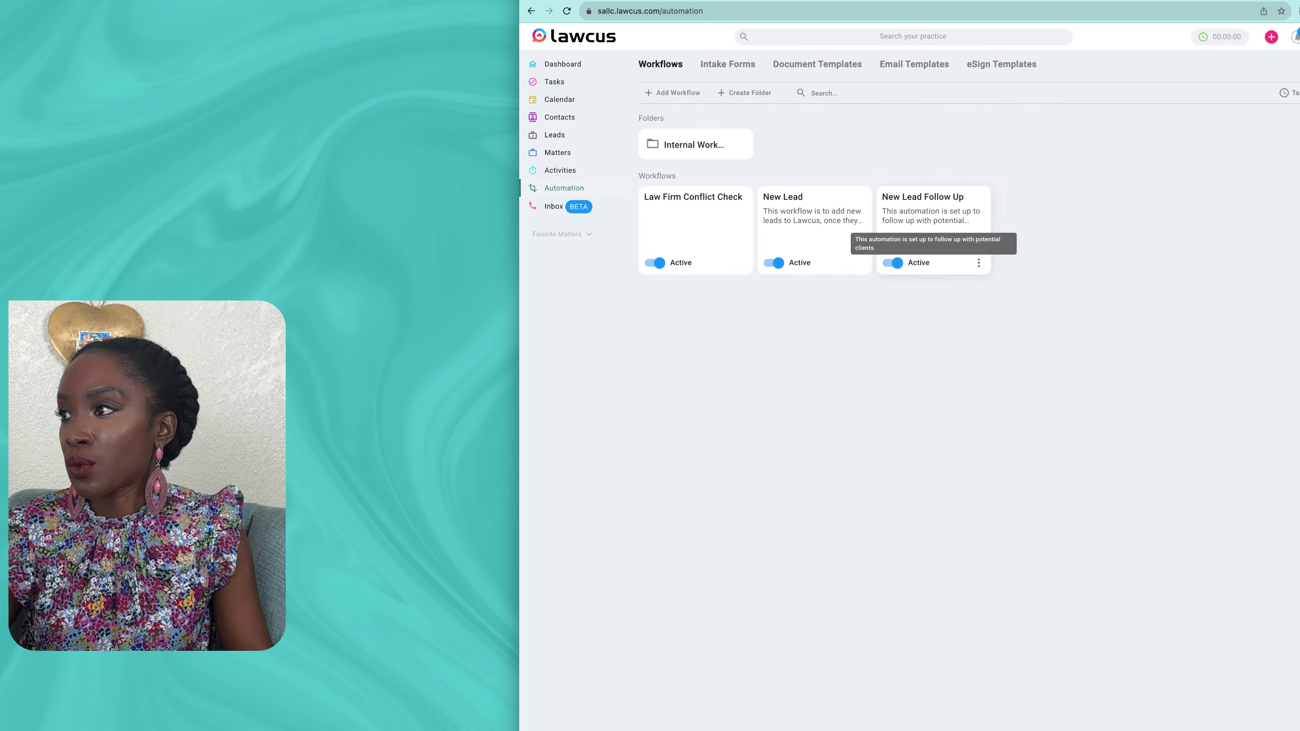
pyautogui.click(926, 217)
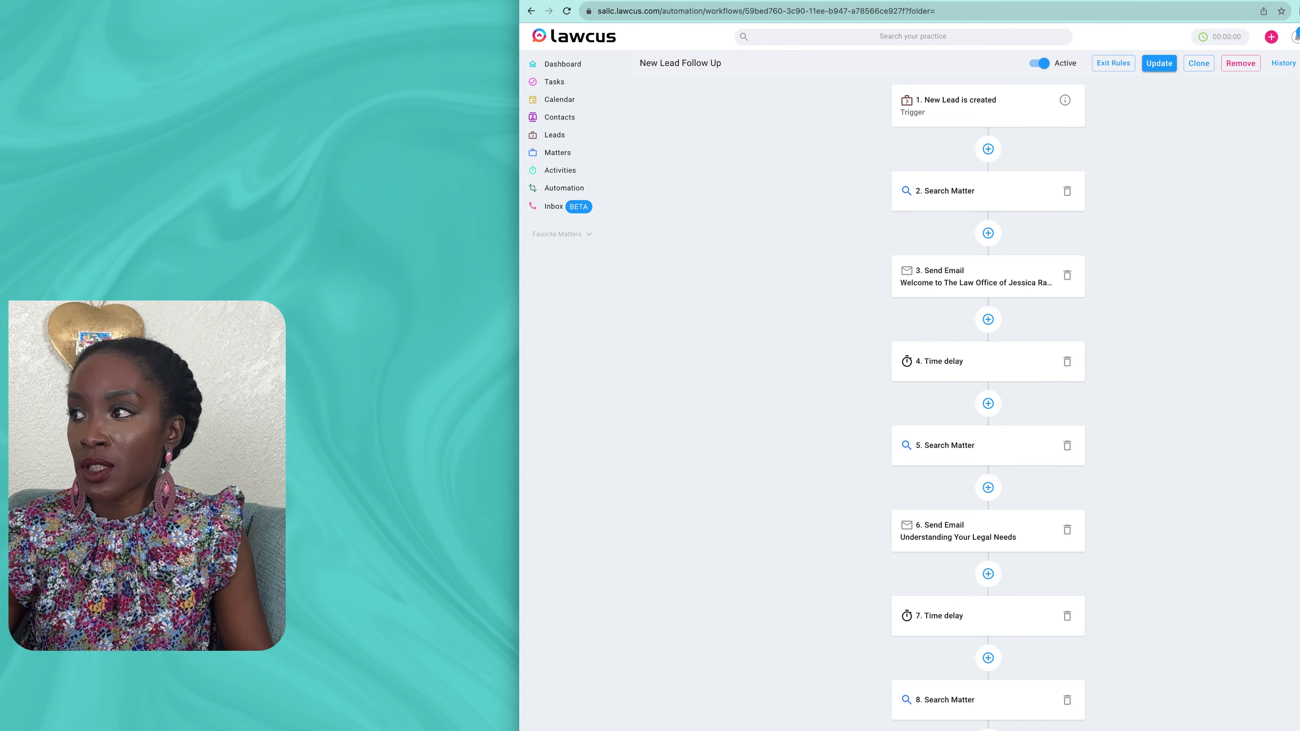